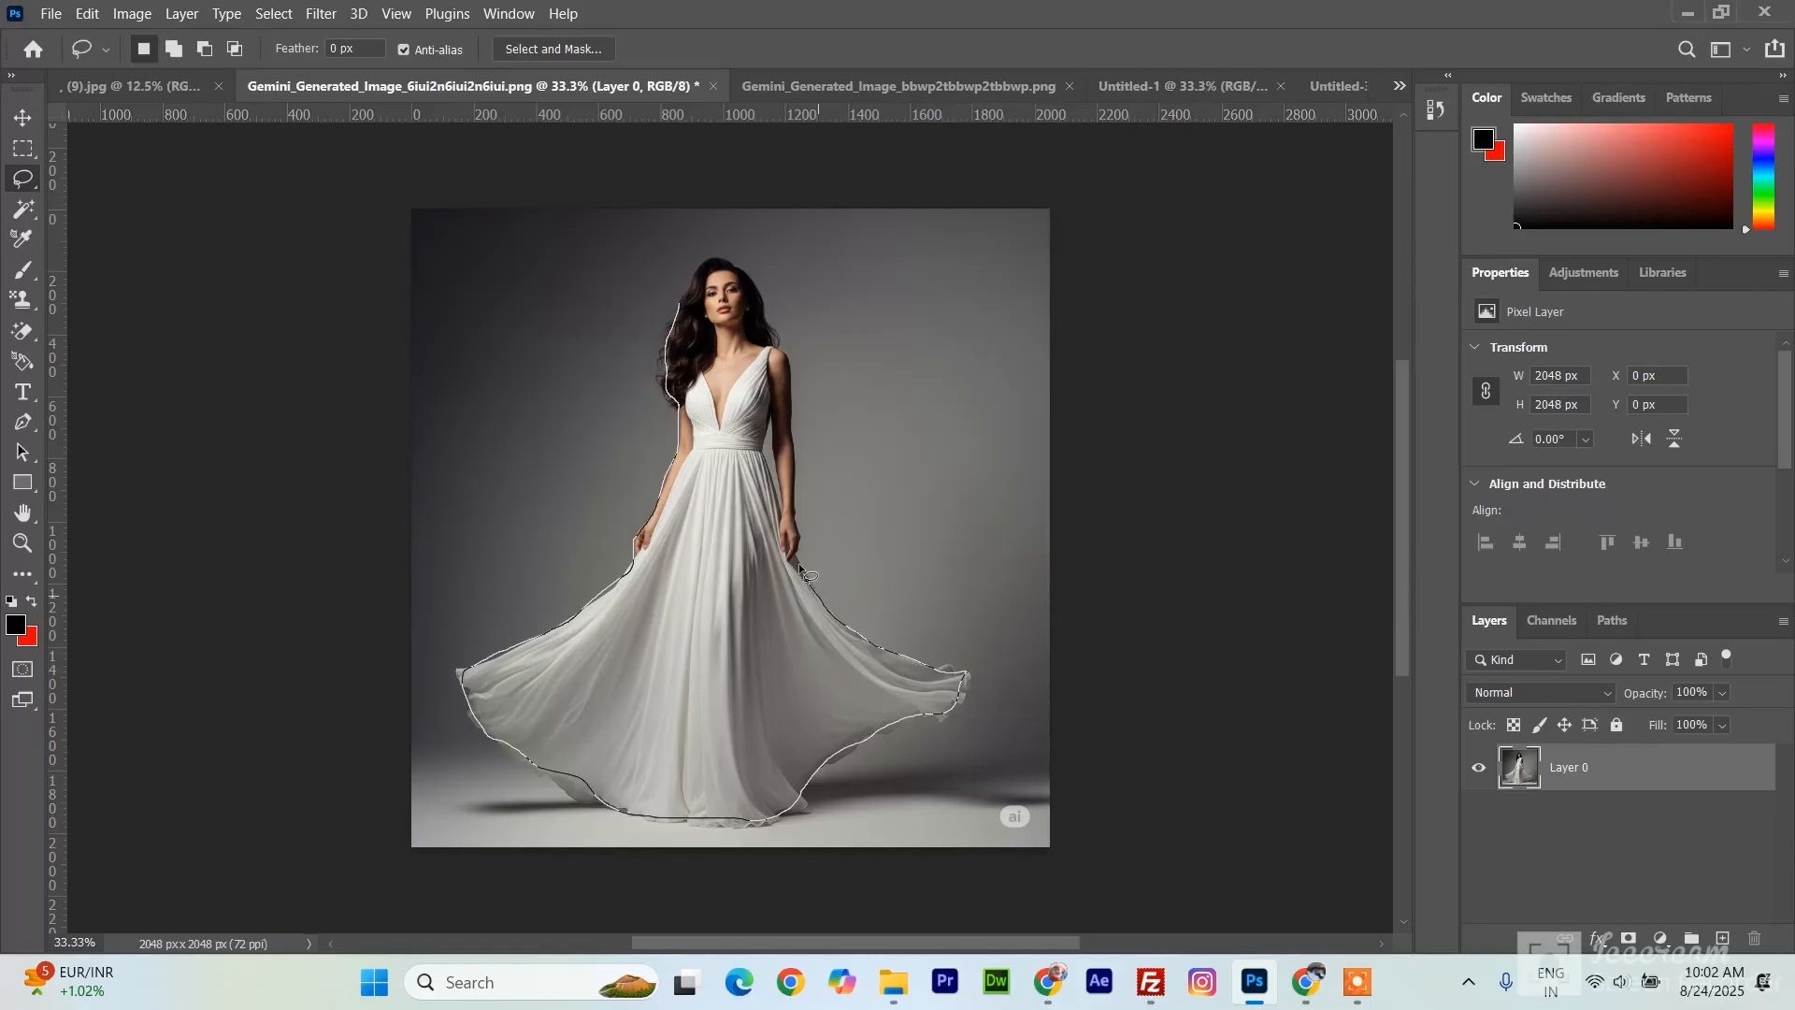
- Outline the woman and her dress with a 0 px feather Lasso selection and copy the cutout into the Untitled-1 document
mouse_move(796, 425)
mouse_down()
mouse_move(756, 289)
mouse_move(722, 257)
mouse_move(687, 267)
mouse_move(688, 319)
mouse_up()
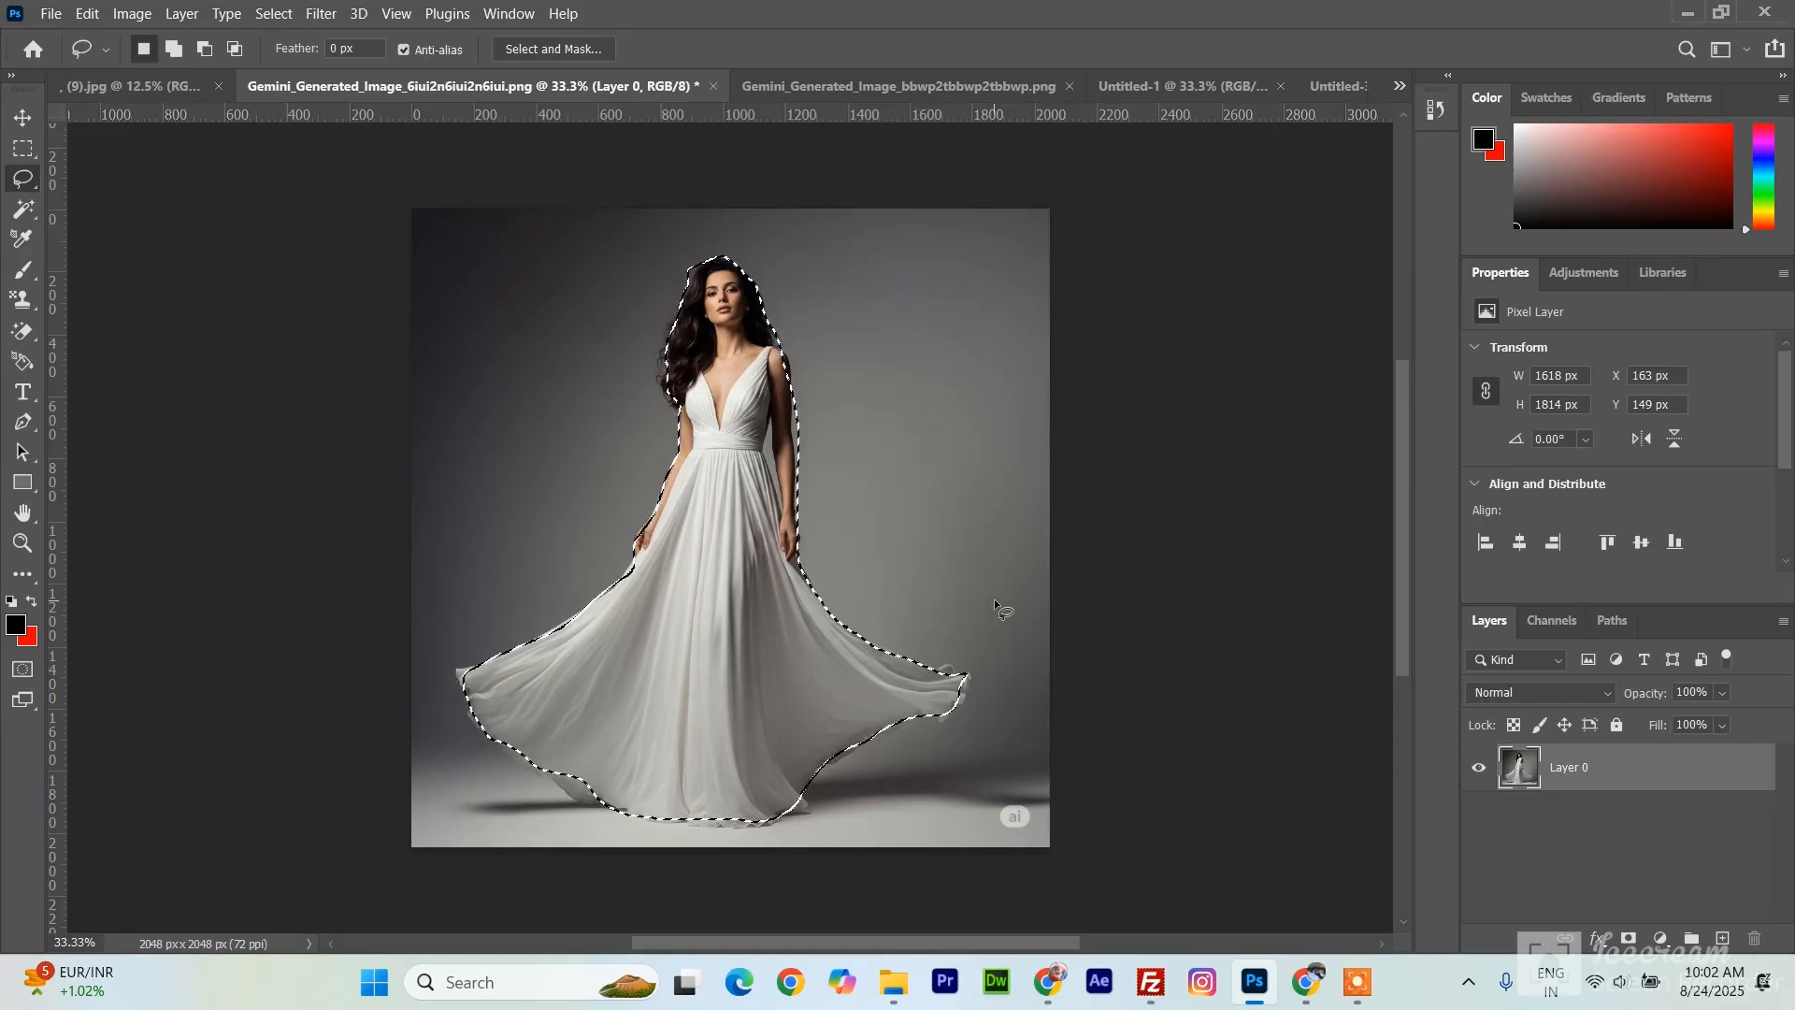
key(ctrl+c)
click(1136, 86)
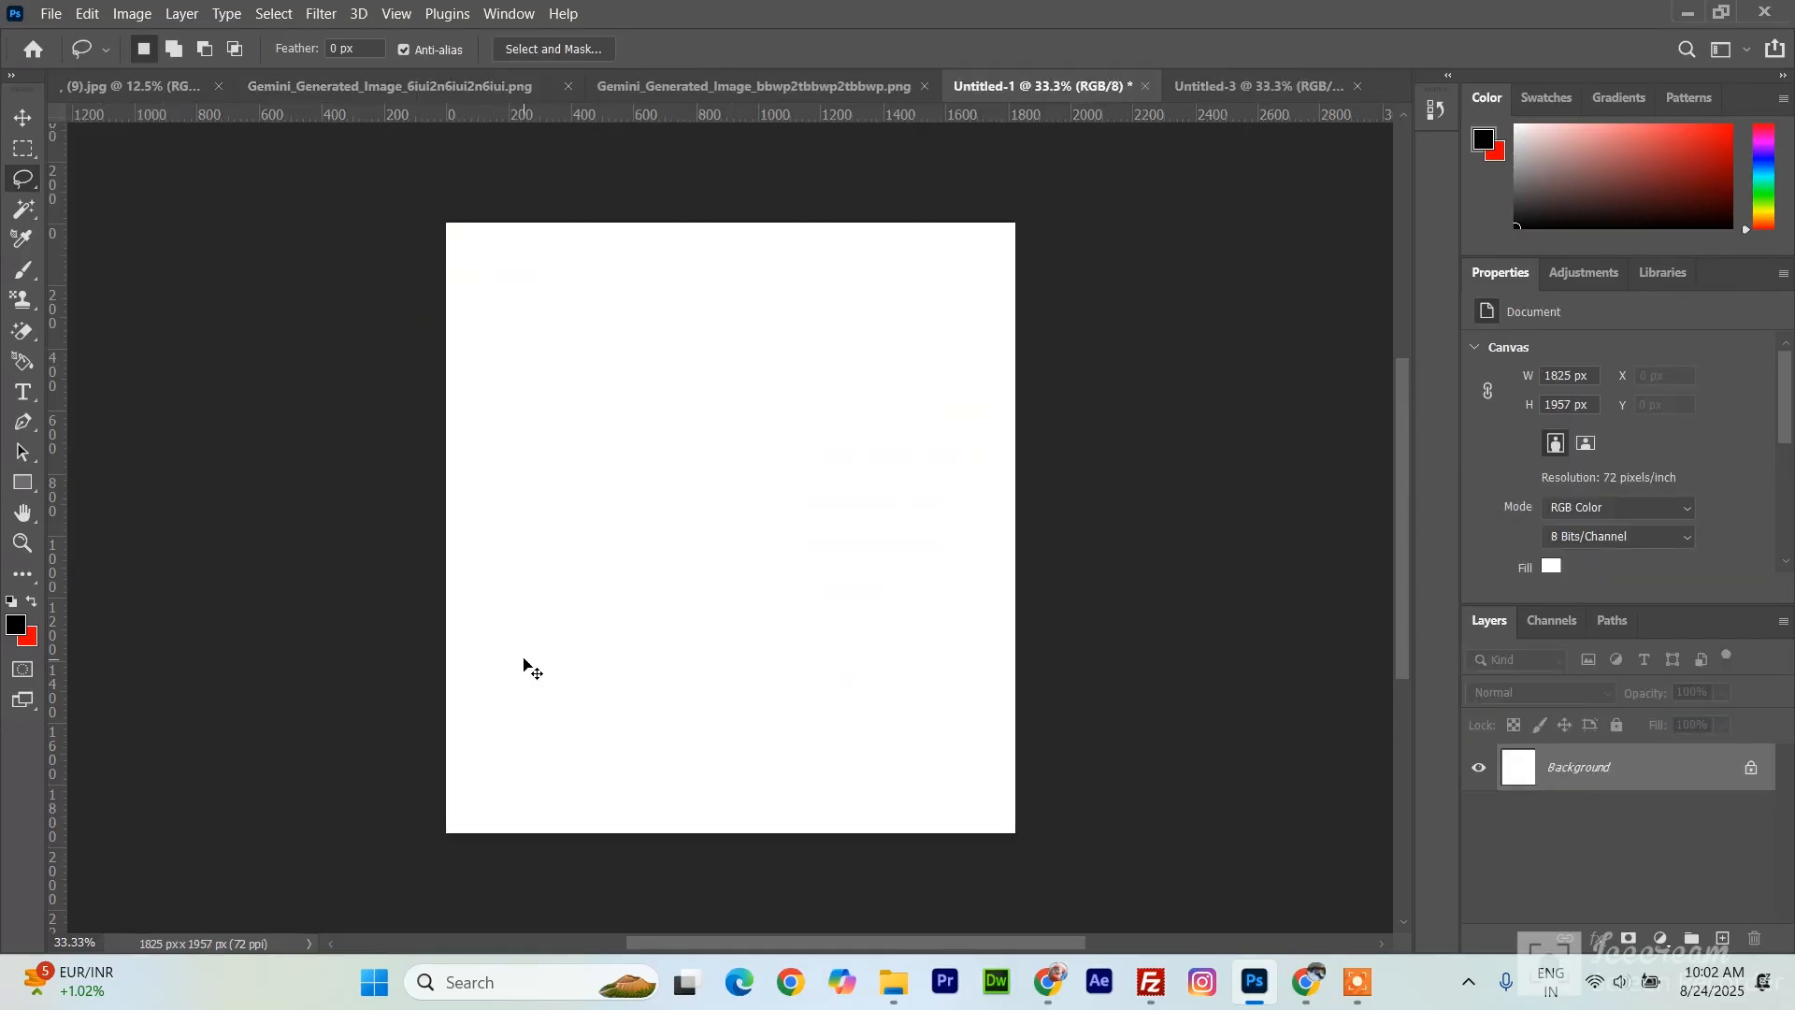
key(ctrl+v)
click(22, 117)
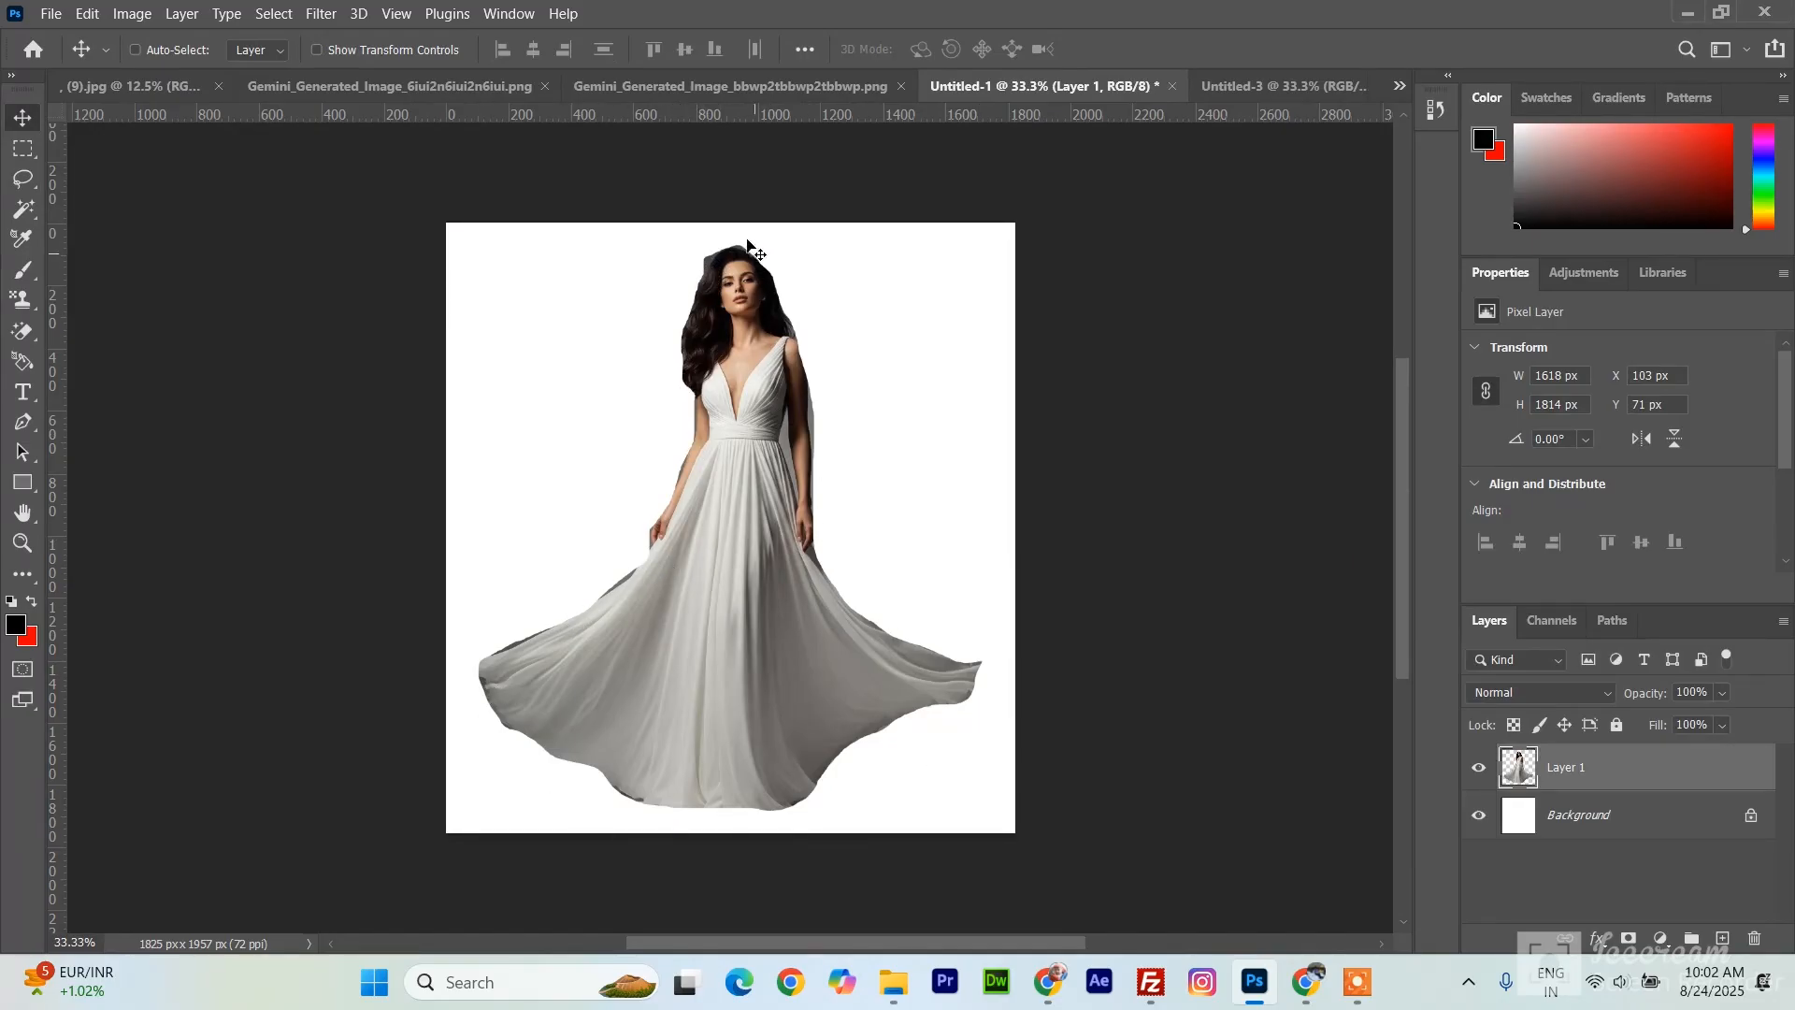
- Clear the selection in the original photo of the woman and set the Lasso tool's feather to 50 px
click(393, 86)
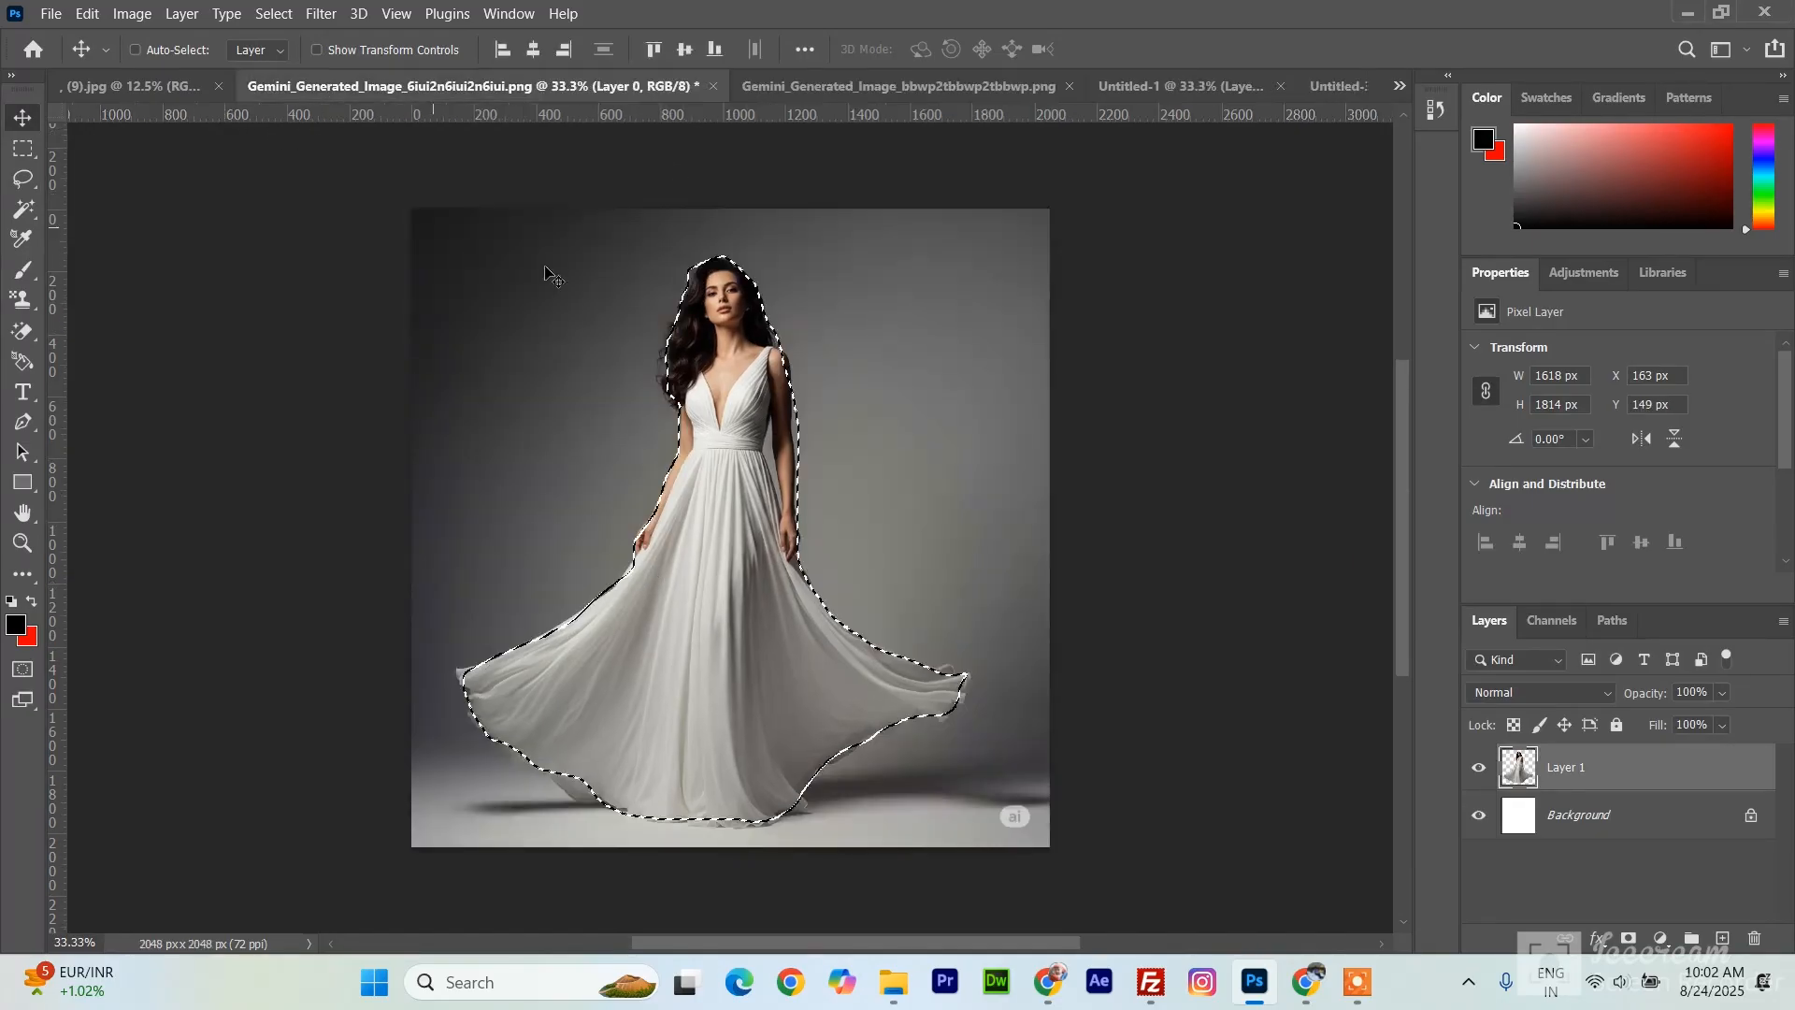
key(ctrl+d)
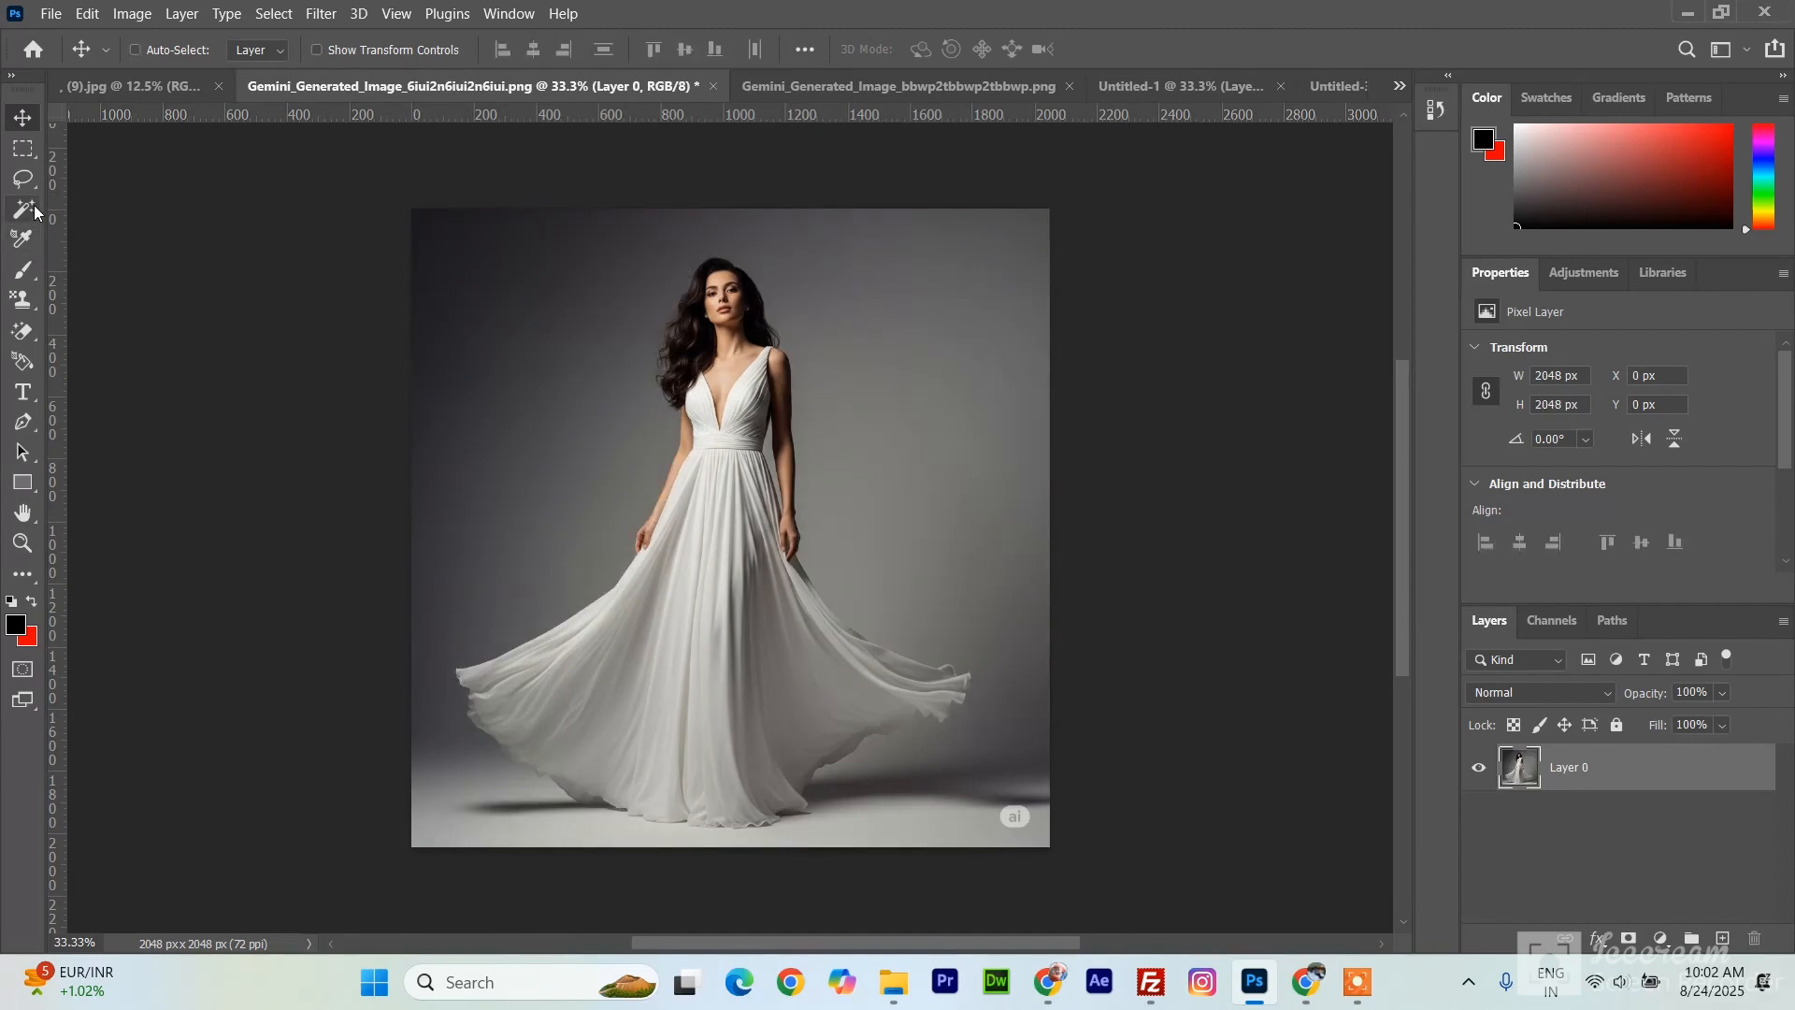
click(34, 211)
click(30, 182)
click(115, 182)
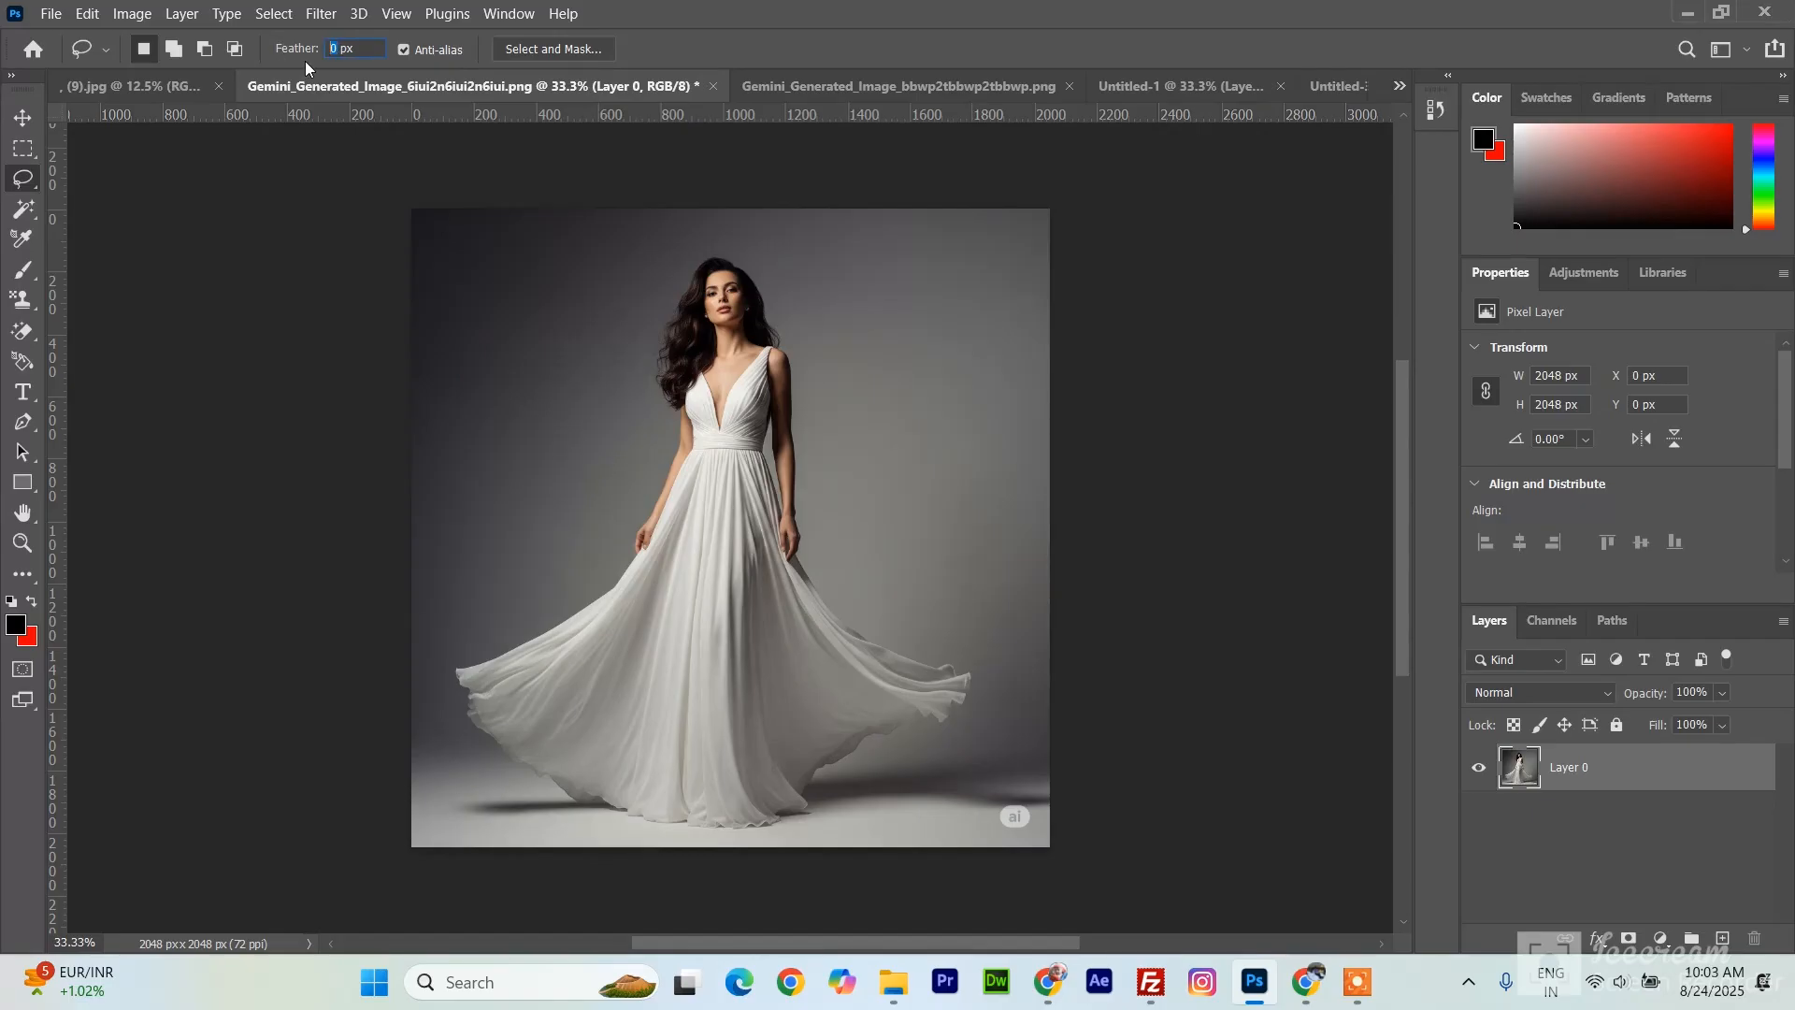
click(30, 120)
click(26, 180)
- Trace a feathered Lasso selection around the woman, from the dress edge over her head and back along the hem
drag(574, 626, 643, 551)
mouse_move(669, 445)
mouse_down()
mouse_move(656, 356)
mouse_move(681, 282)
mouse_move(753, 277)
mouse_up()
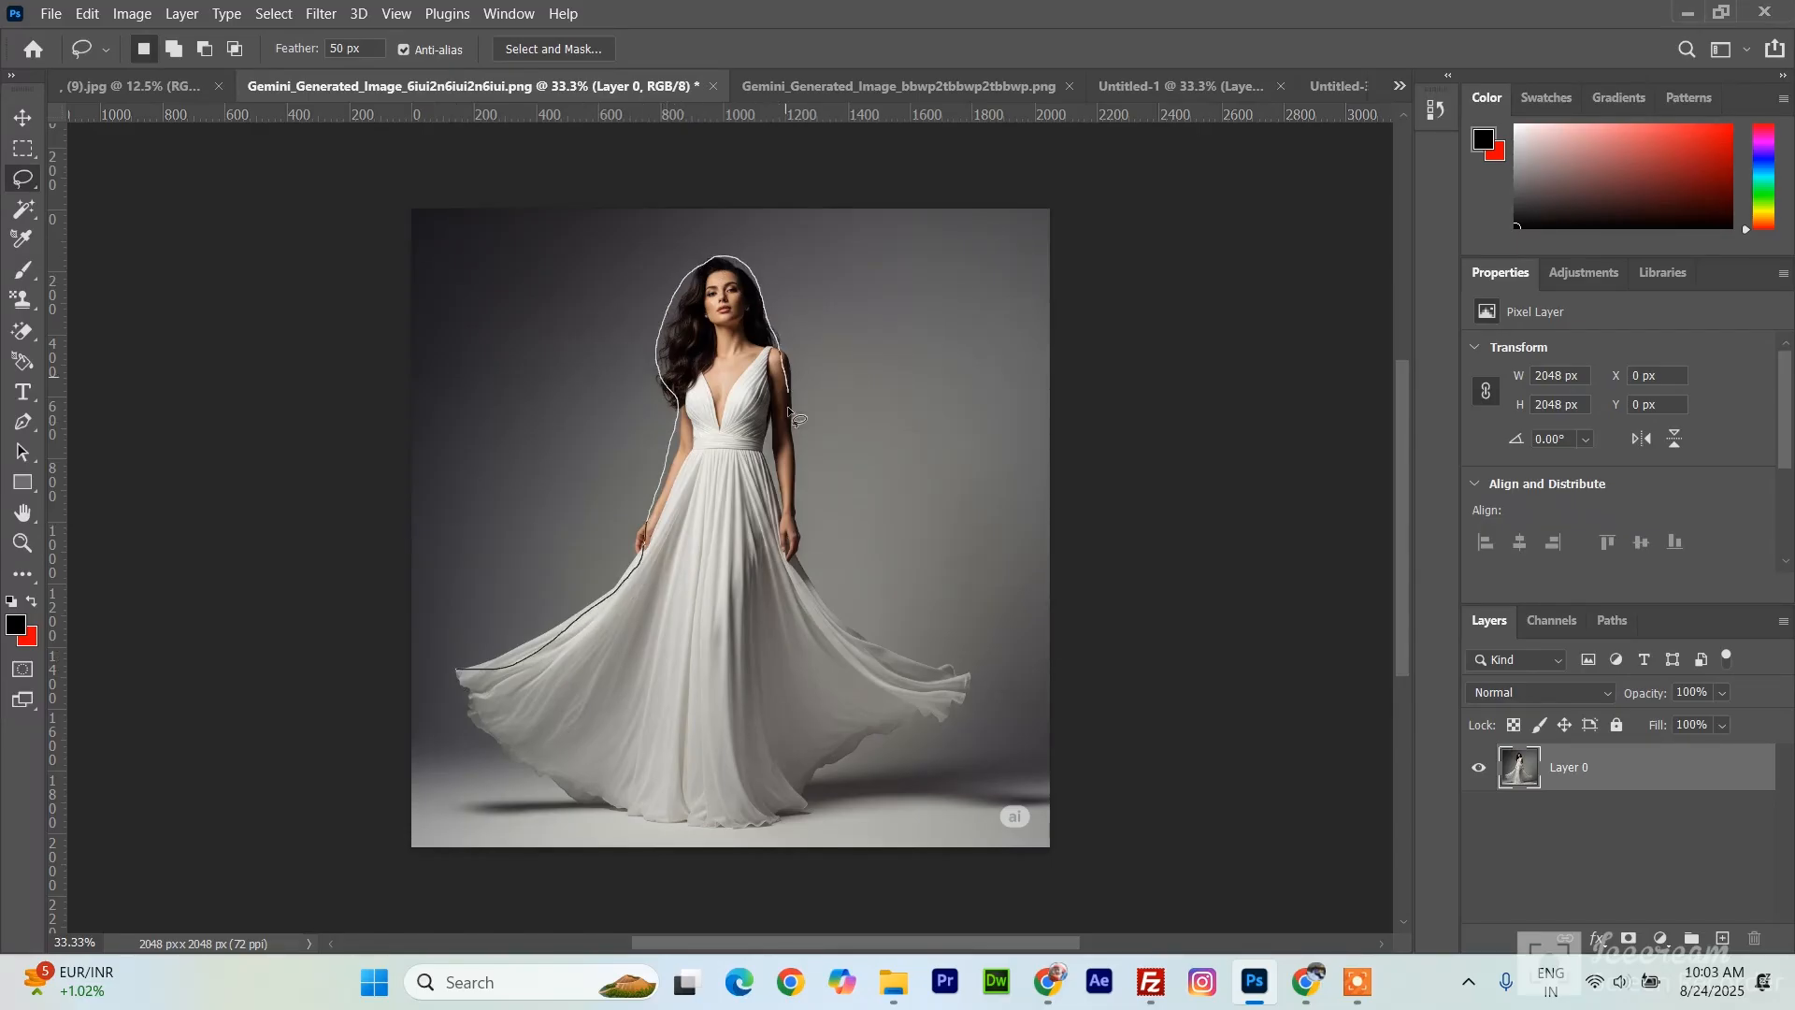
drag(974, 694, 882, 727)
mouse_move(791, 808)
mouse_down()
mouse_move(666, 823)
mouse_move(535, 765)
mouse_move(465, 713)
mouse_move(458, 672)
mouse_up()
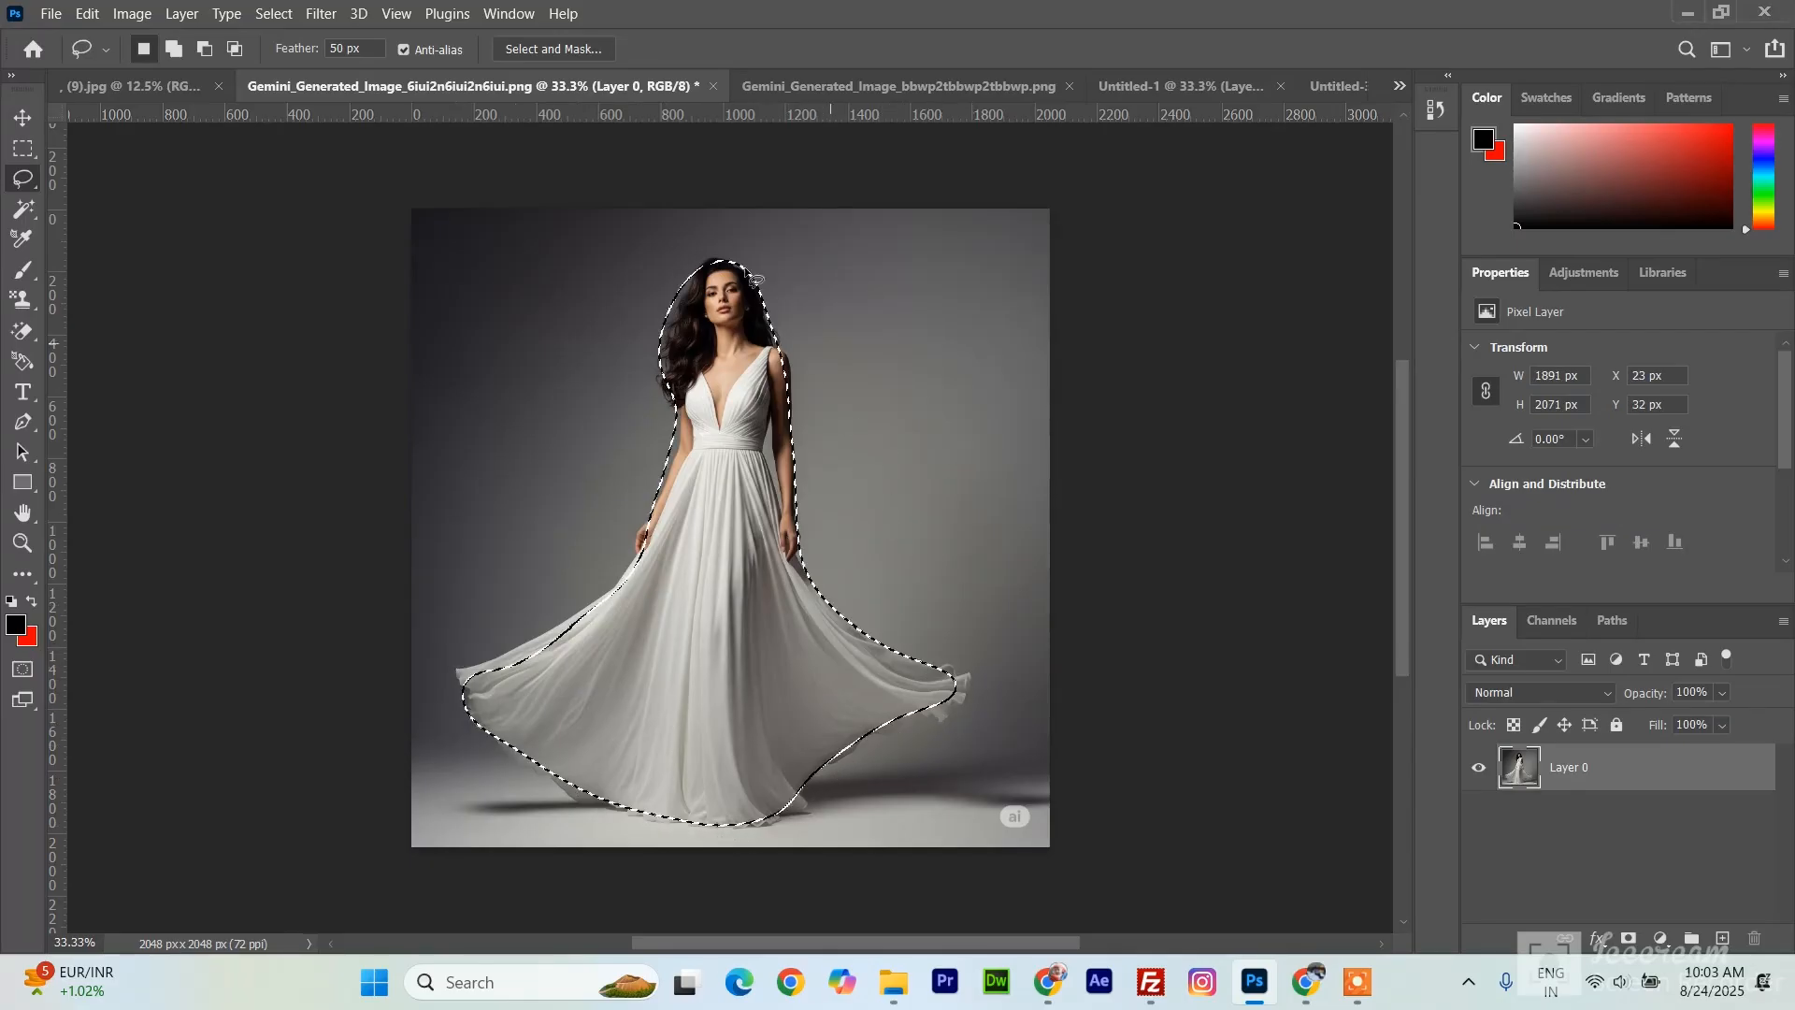
- Copy the feathered cutout into Untitled-1 and, with Layer 1 hidden, shift the new cutout slightly up and to the left
click(1136, 85)
key(ctrl+v)
key(v)
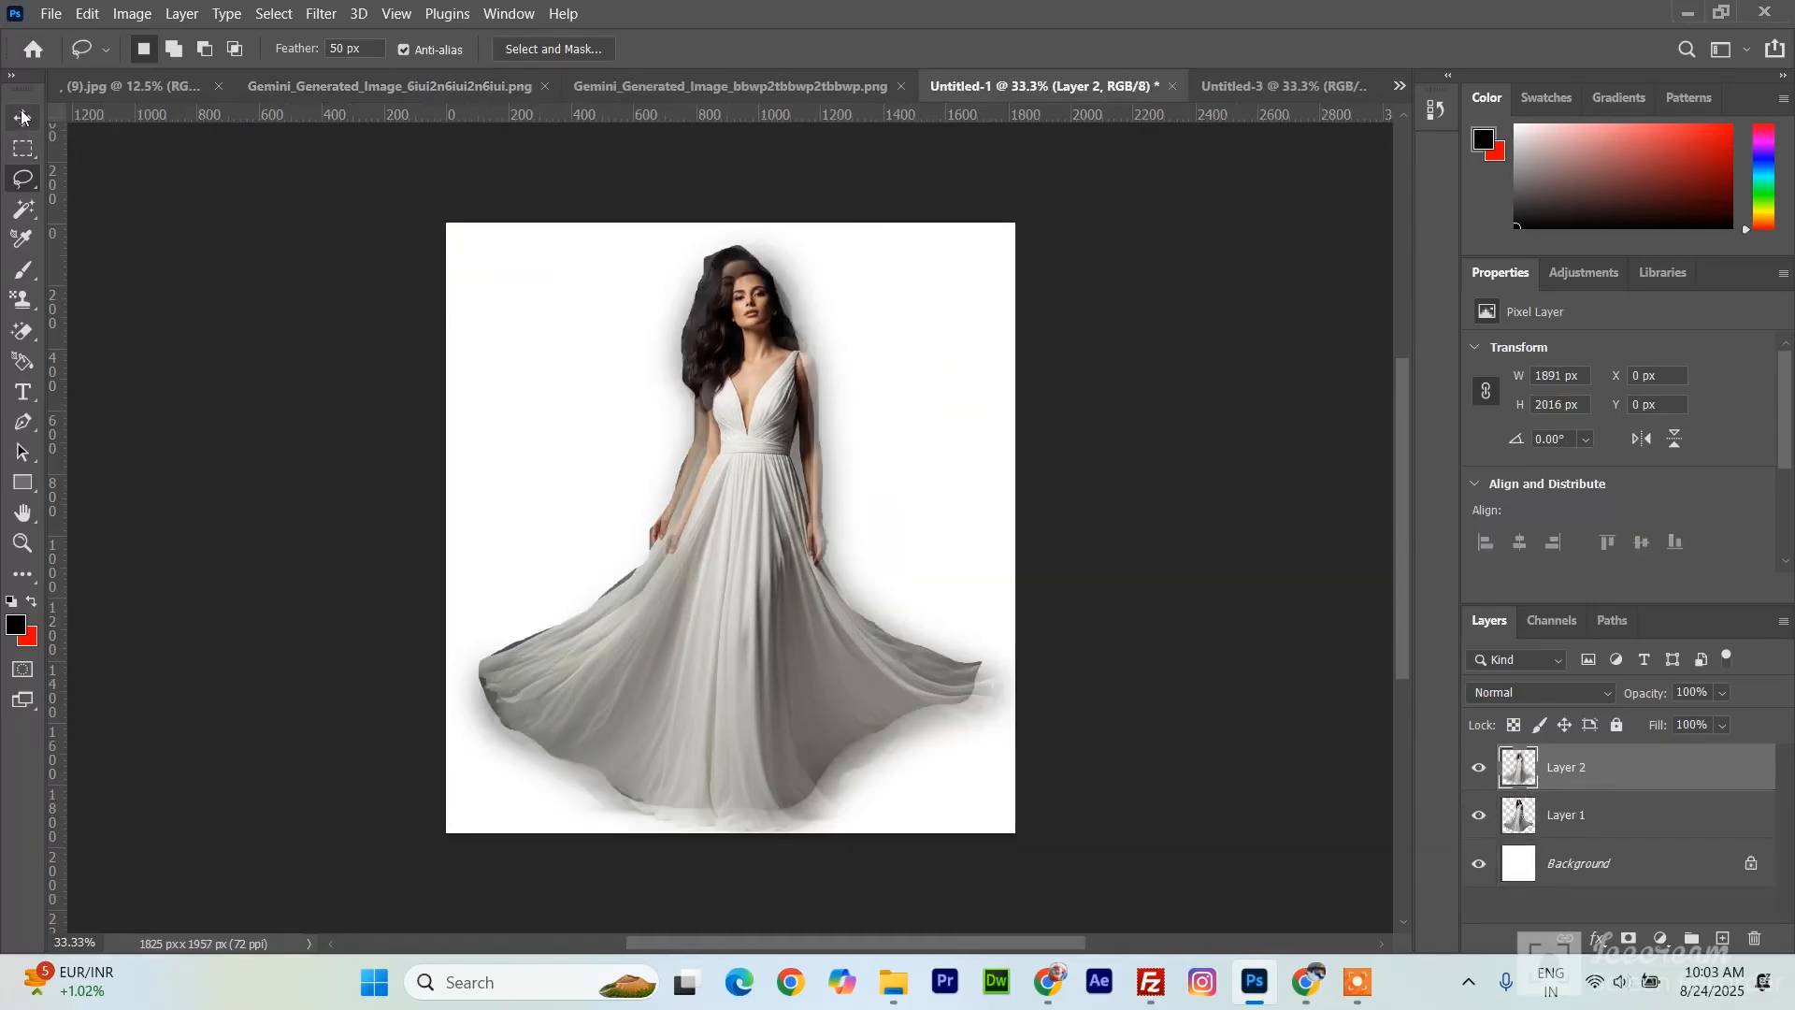
click(1478, 820)
drag(765, 372, 755, 362)
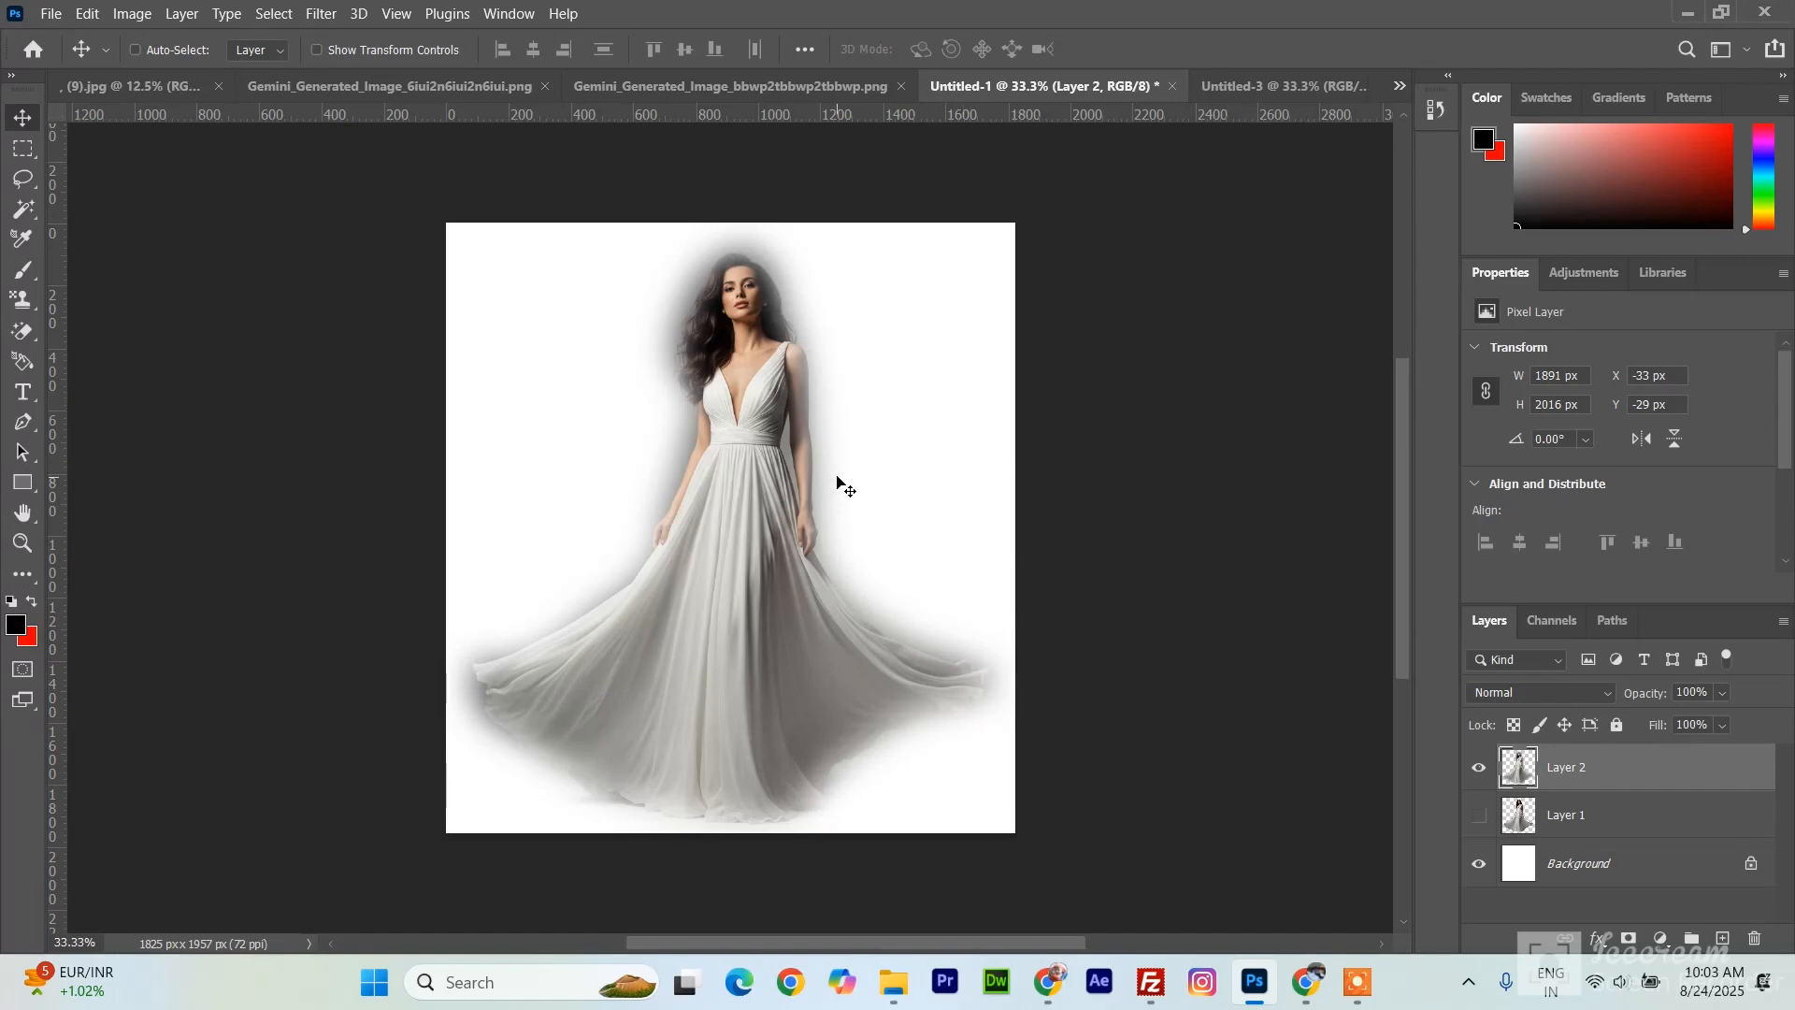
- Return to the original photo of the woman and clear its feathered selection with the Lasso tool active
click(385, 85)
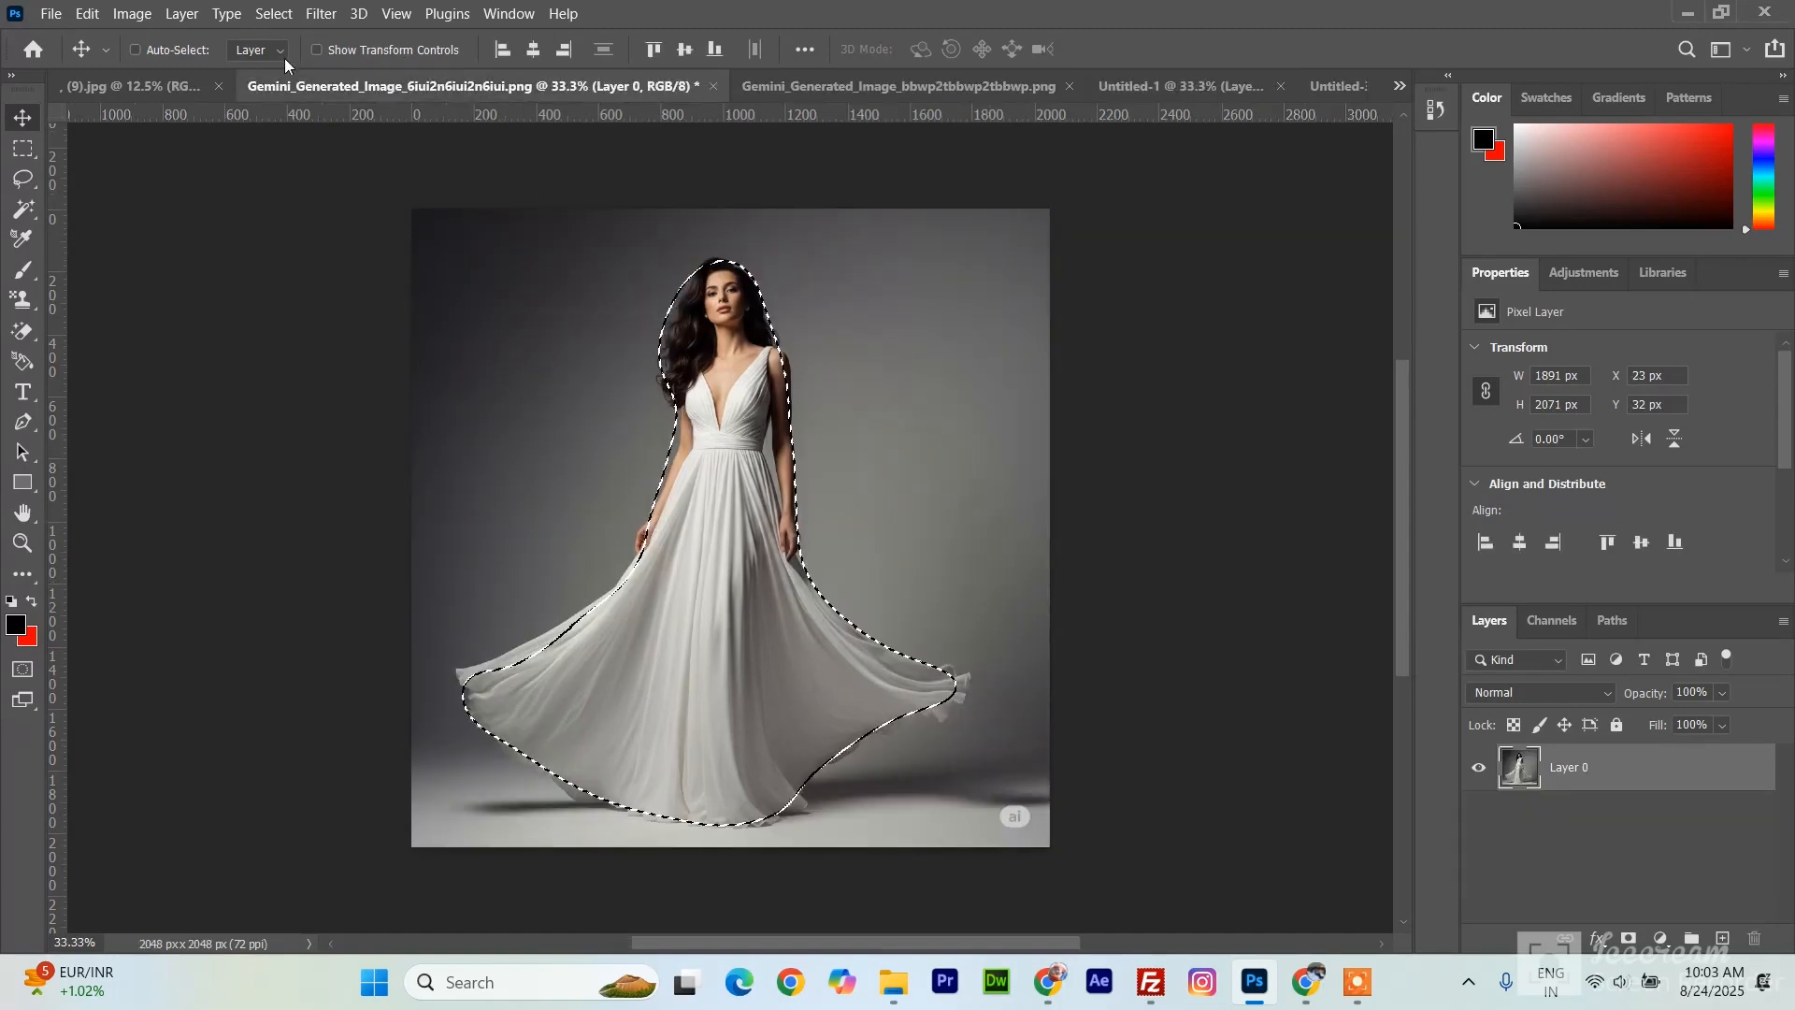
click(22, 178)
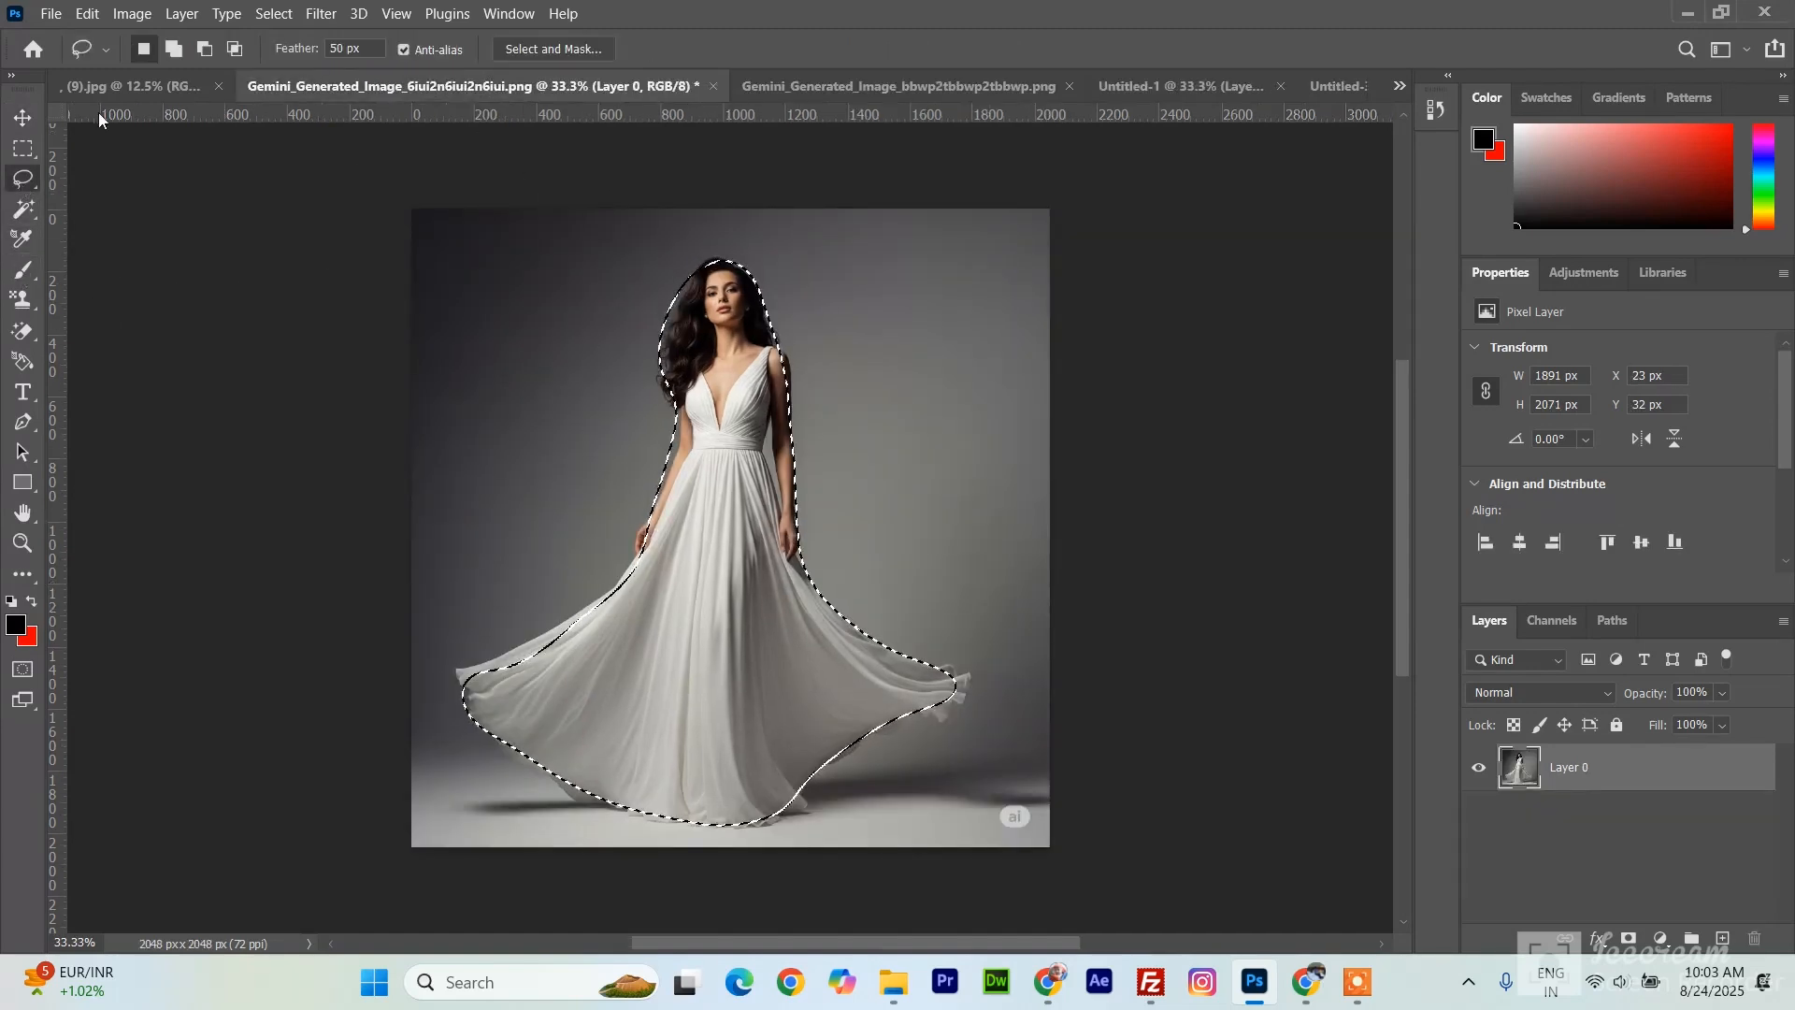
click(820, 442)
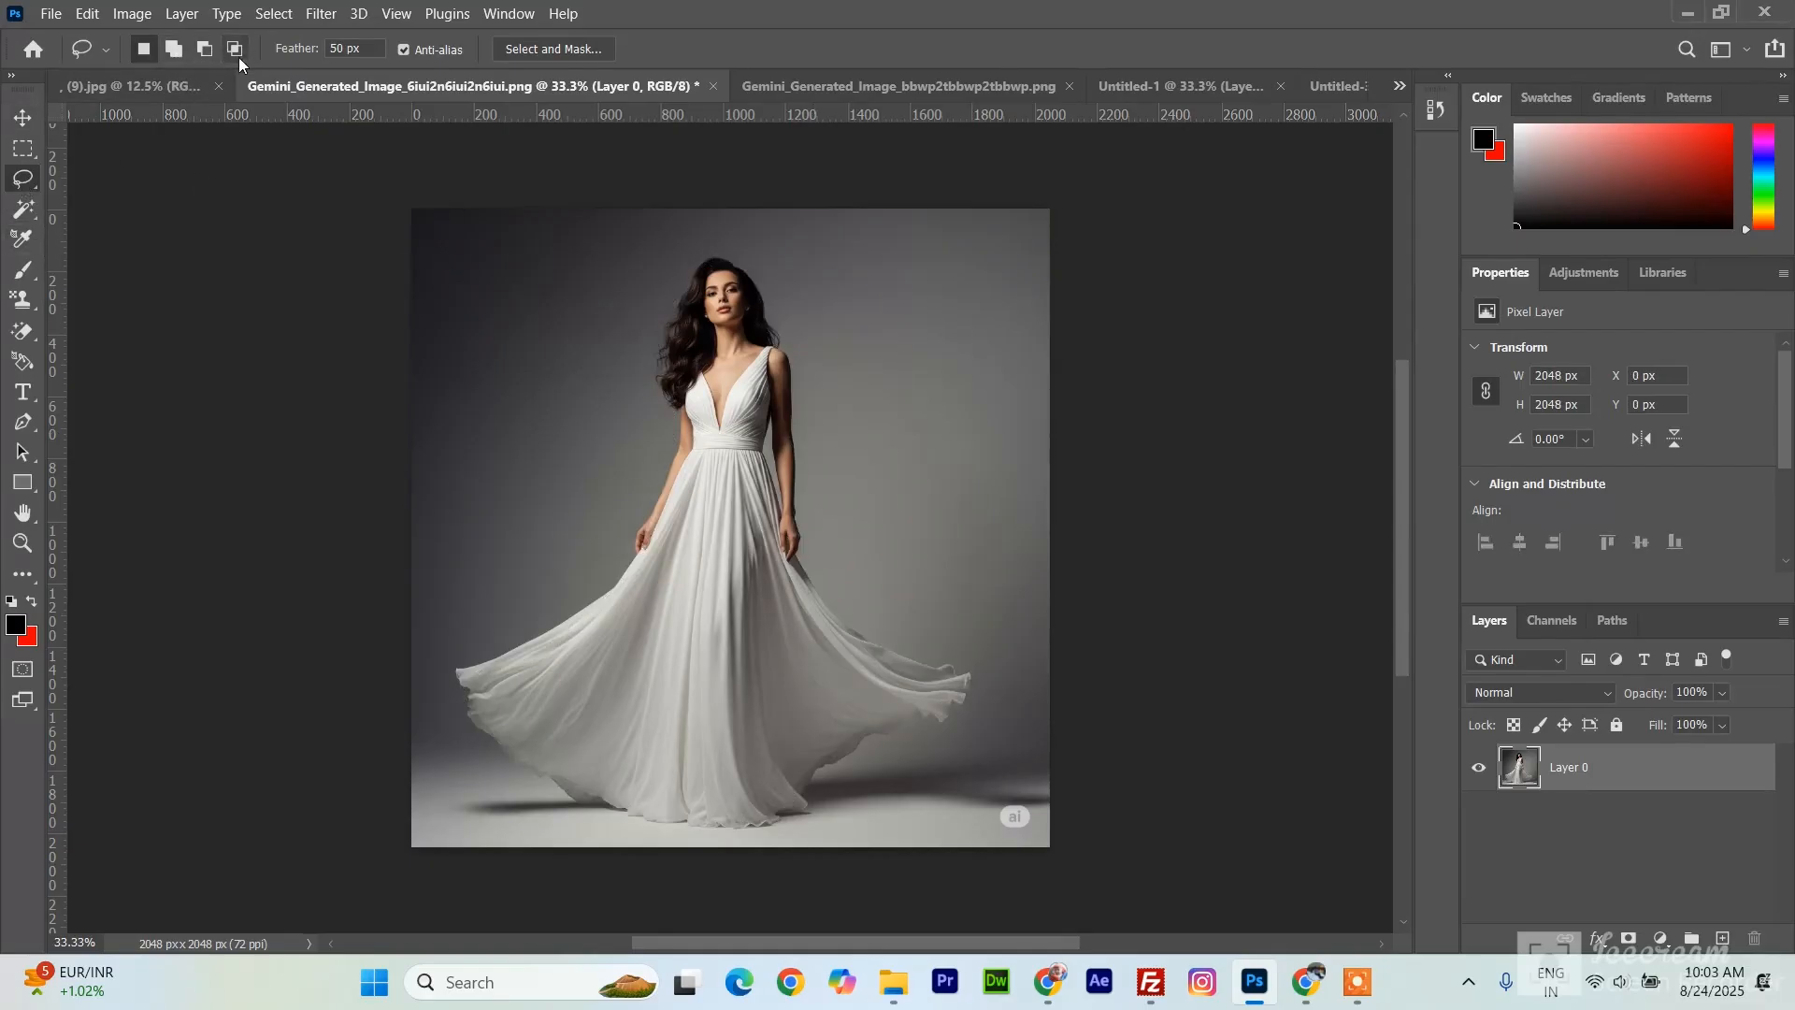
- Draw several freehand Lasso selections around different parts of the photo in New Selection mode, each replacing the previous one, and deselect the last
click(173, 49)
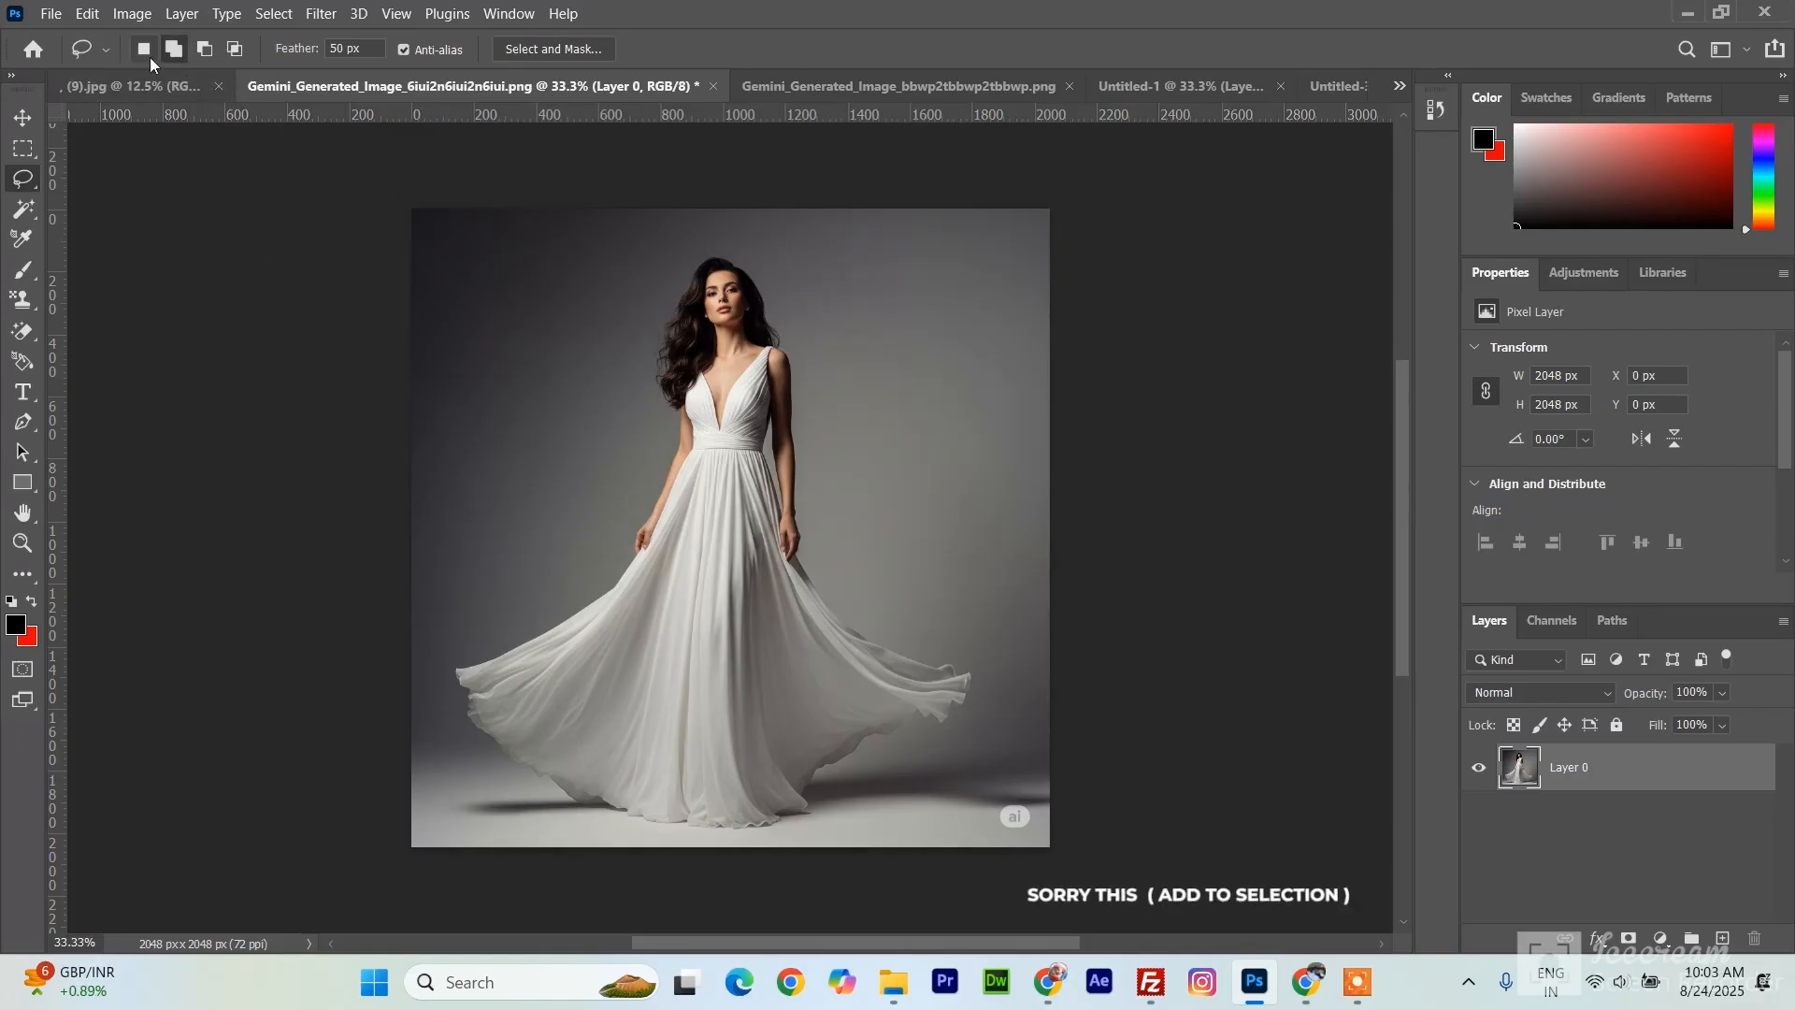
mouse_move(631, 322)
mouse_down()
mouse_move(721, 228)
mouse_move(776, 232)
mouse_move(823, 384)
mouse_move(692, 388)
mouse_up()
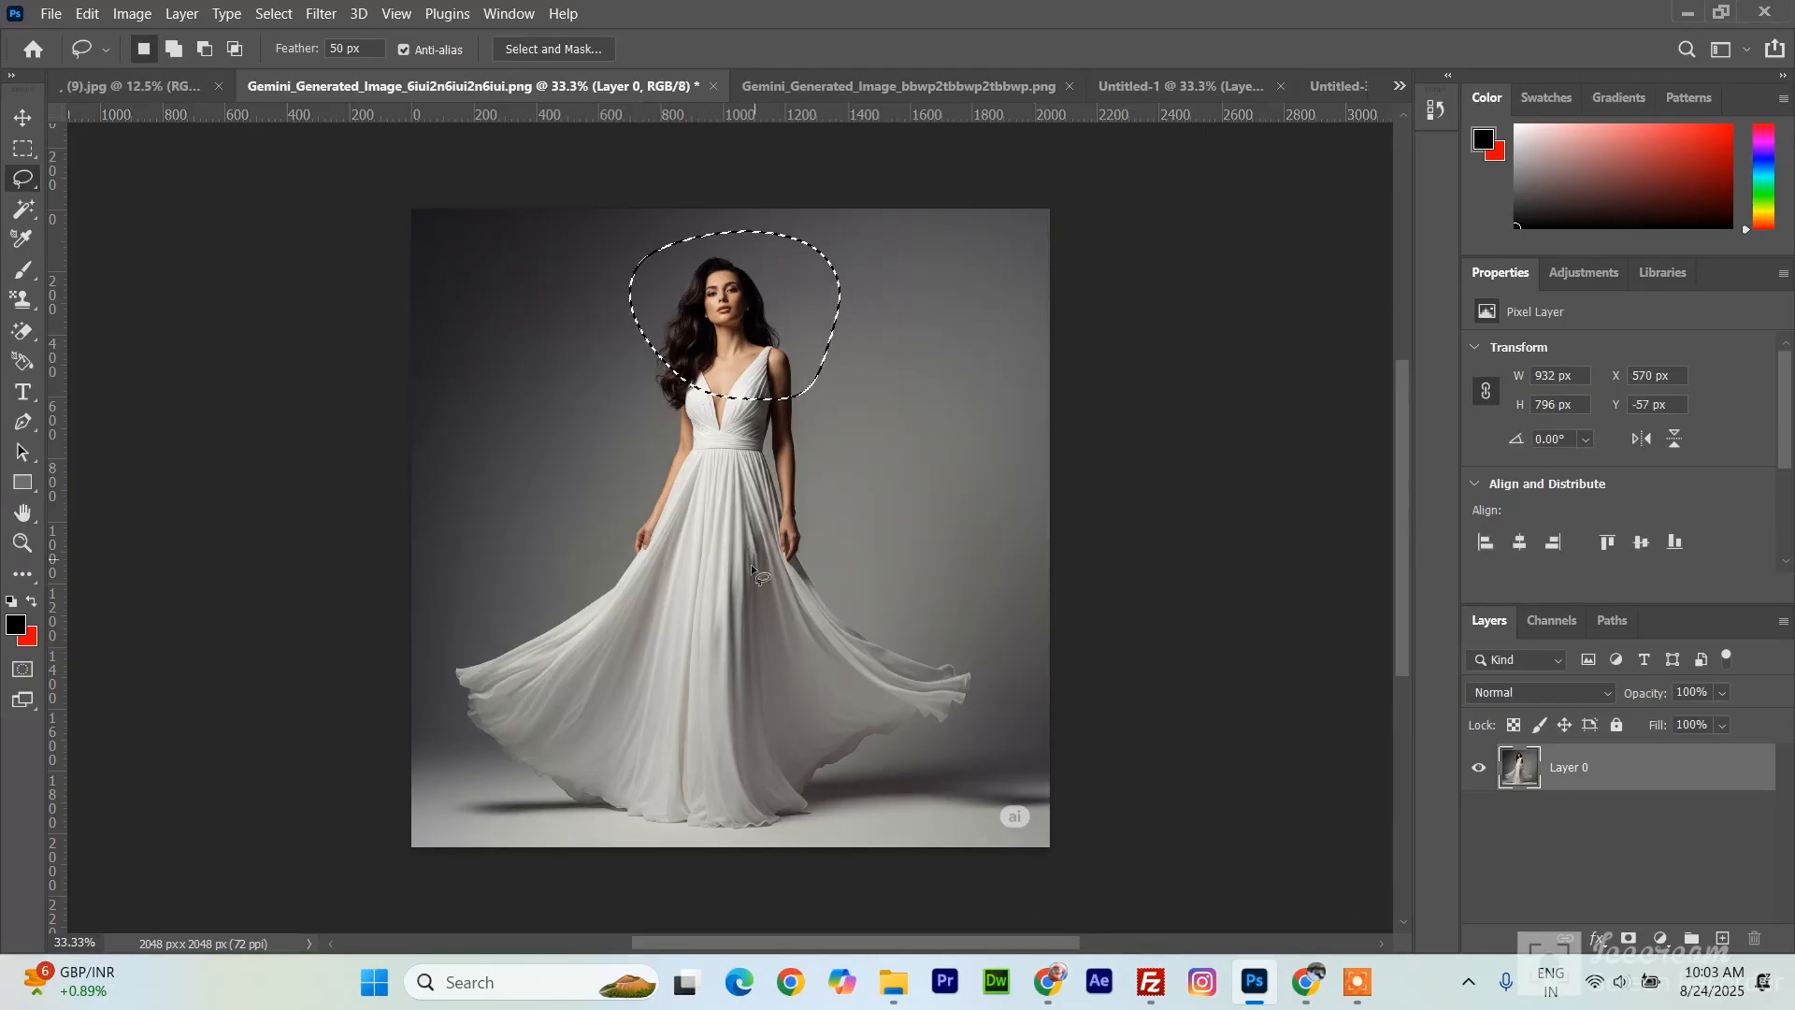
drag(660, 494, 535, 477)
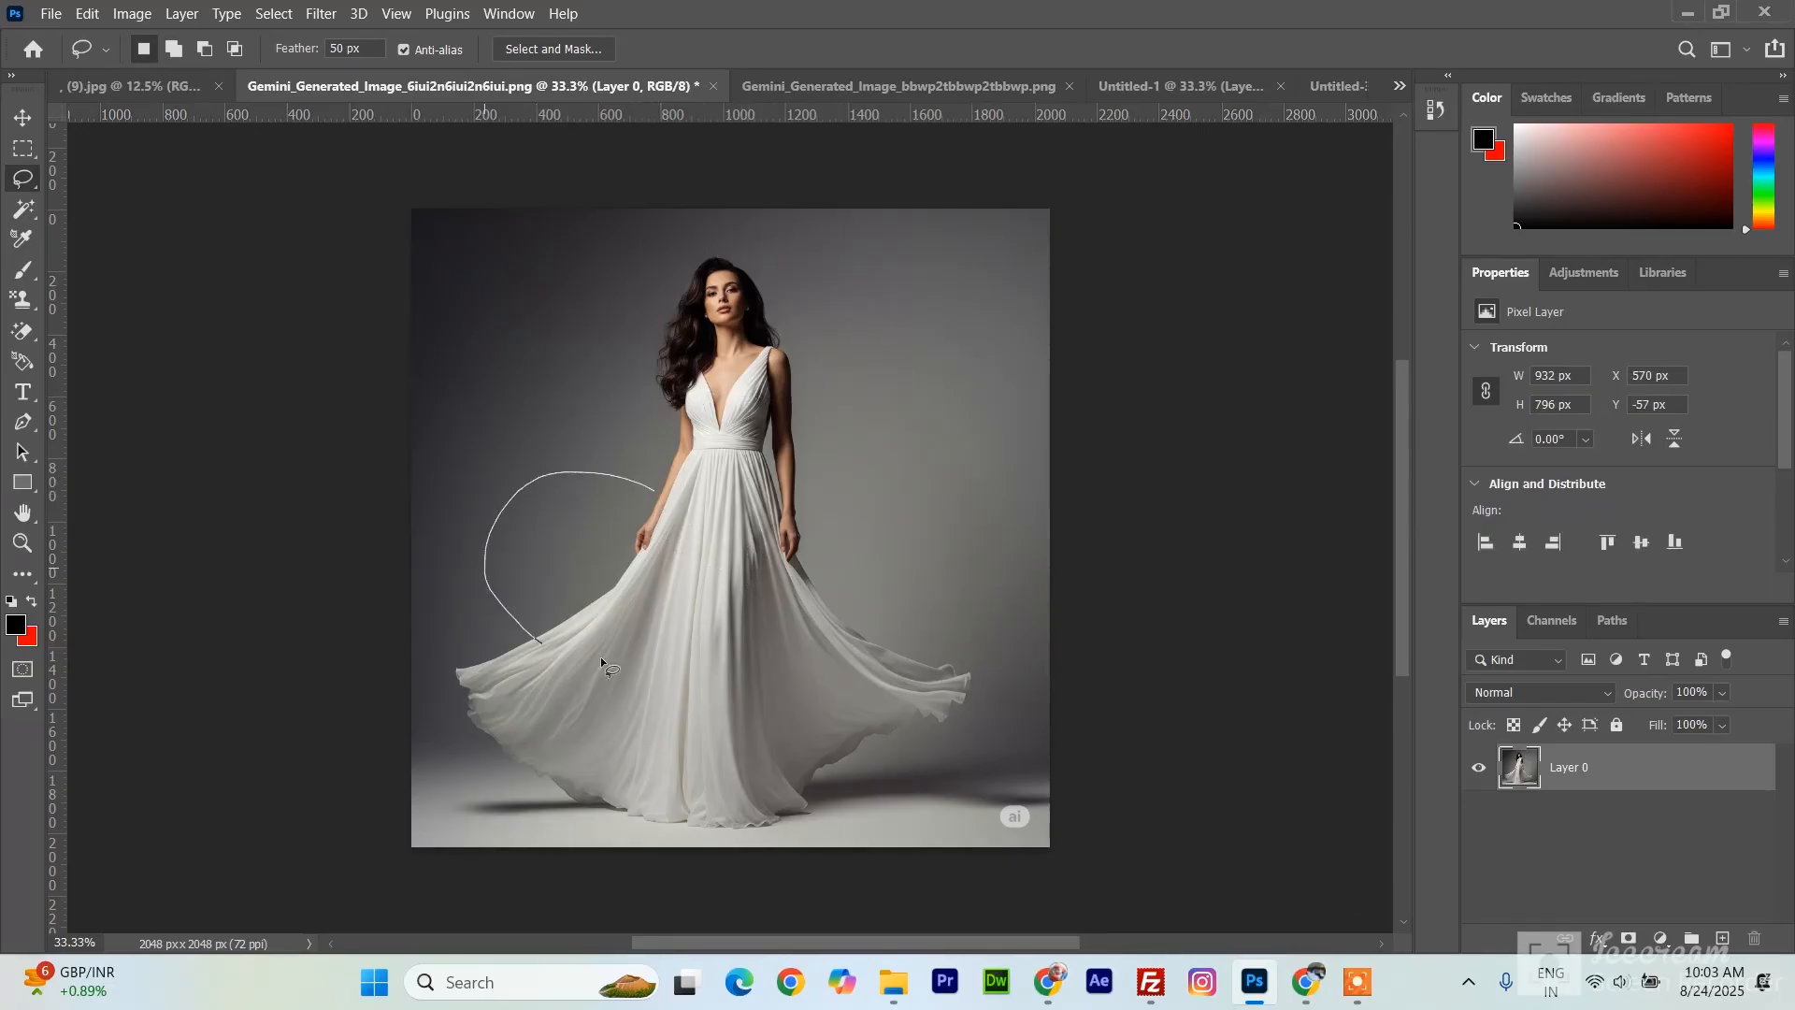
drag(625, 480, 625, 481)
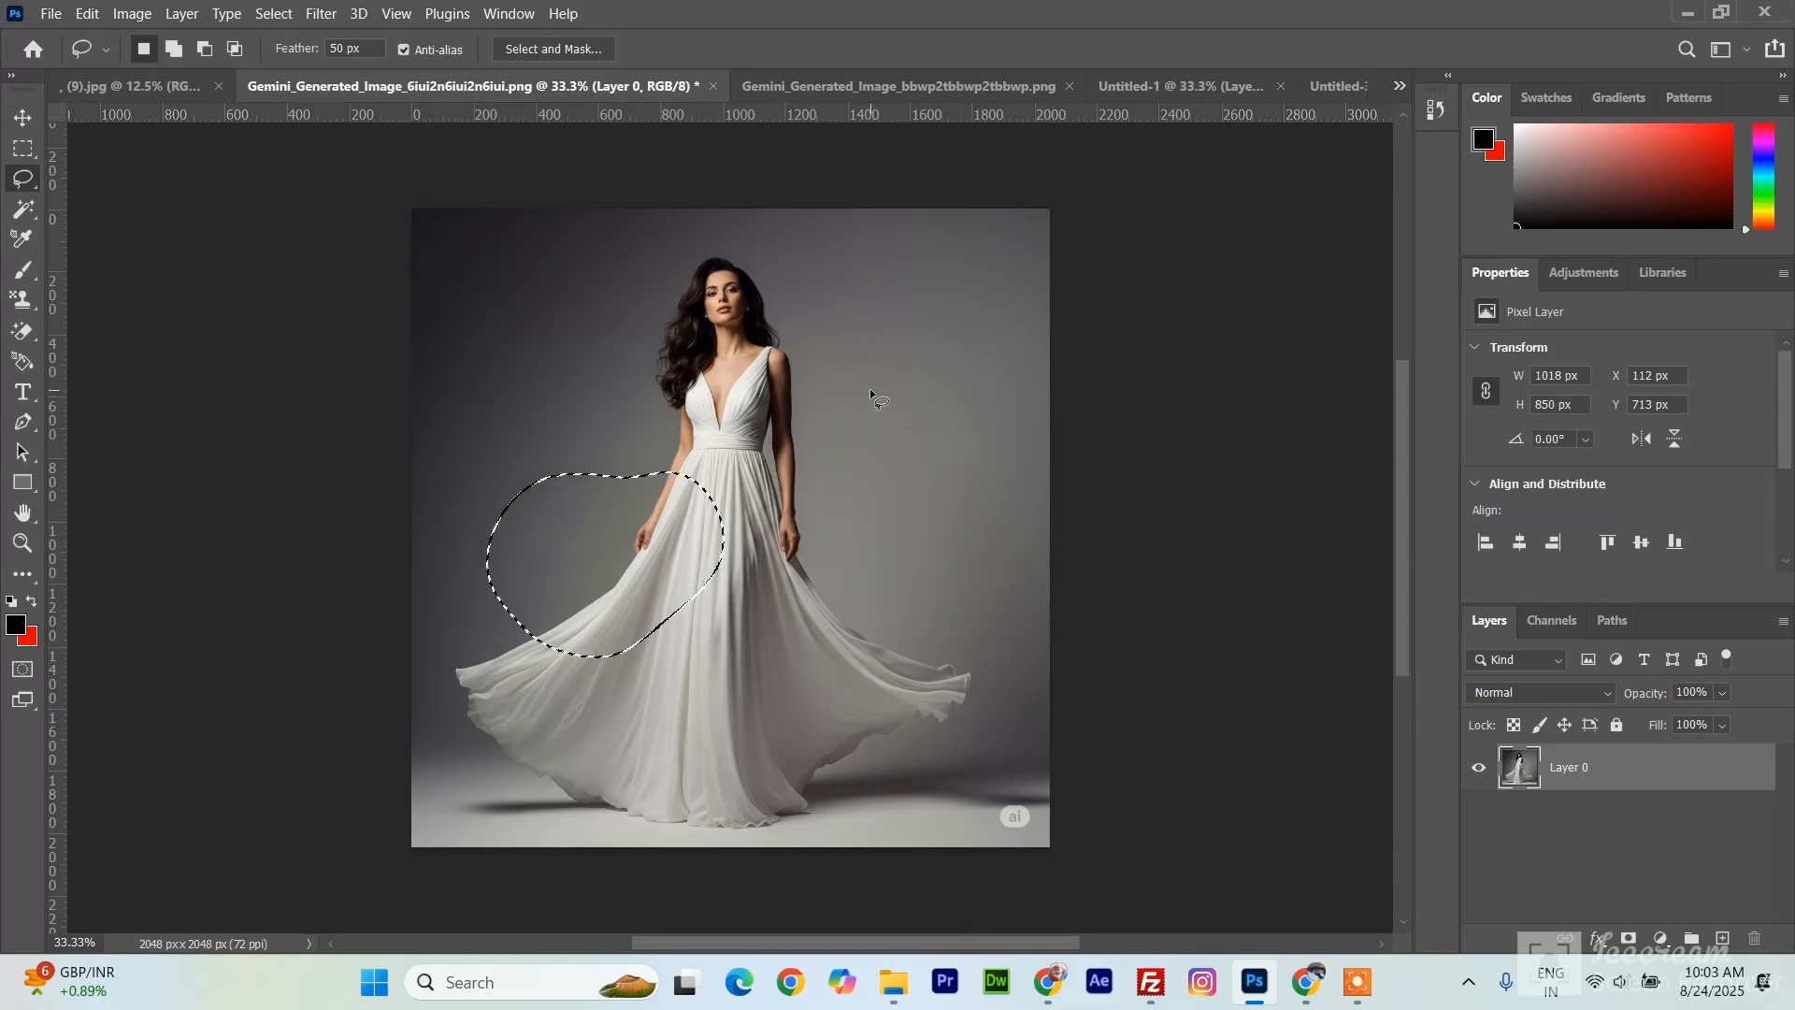
mouse_move(879, 367)
mouse_down()
mouse_move(795, 490)
mouse_move(925, 494)
mouse_up()
drag(869, 365, 876, 367)
mouse_move(538, 340)
mouse_down()
mouse_move(552, 470)
mouse_move(533, 337)
mouse_up()
mouse_move(803, 526)
mouse_down()
mouse_move(940, 561)
mouse_move(776, 608)
mouse_move(799, 524)
mouse_up()
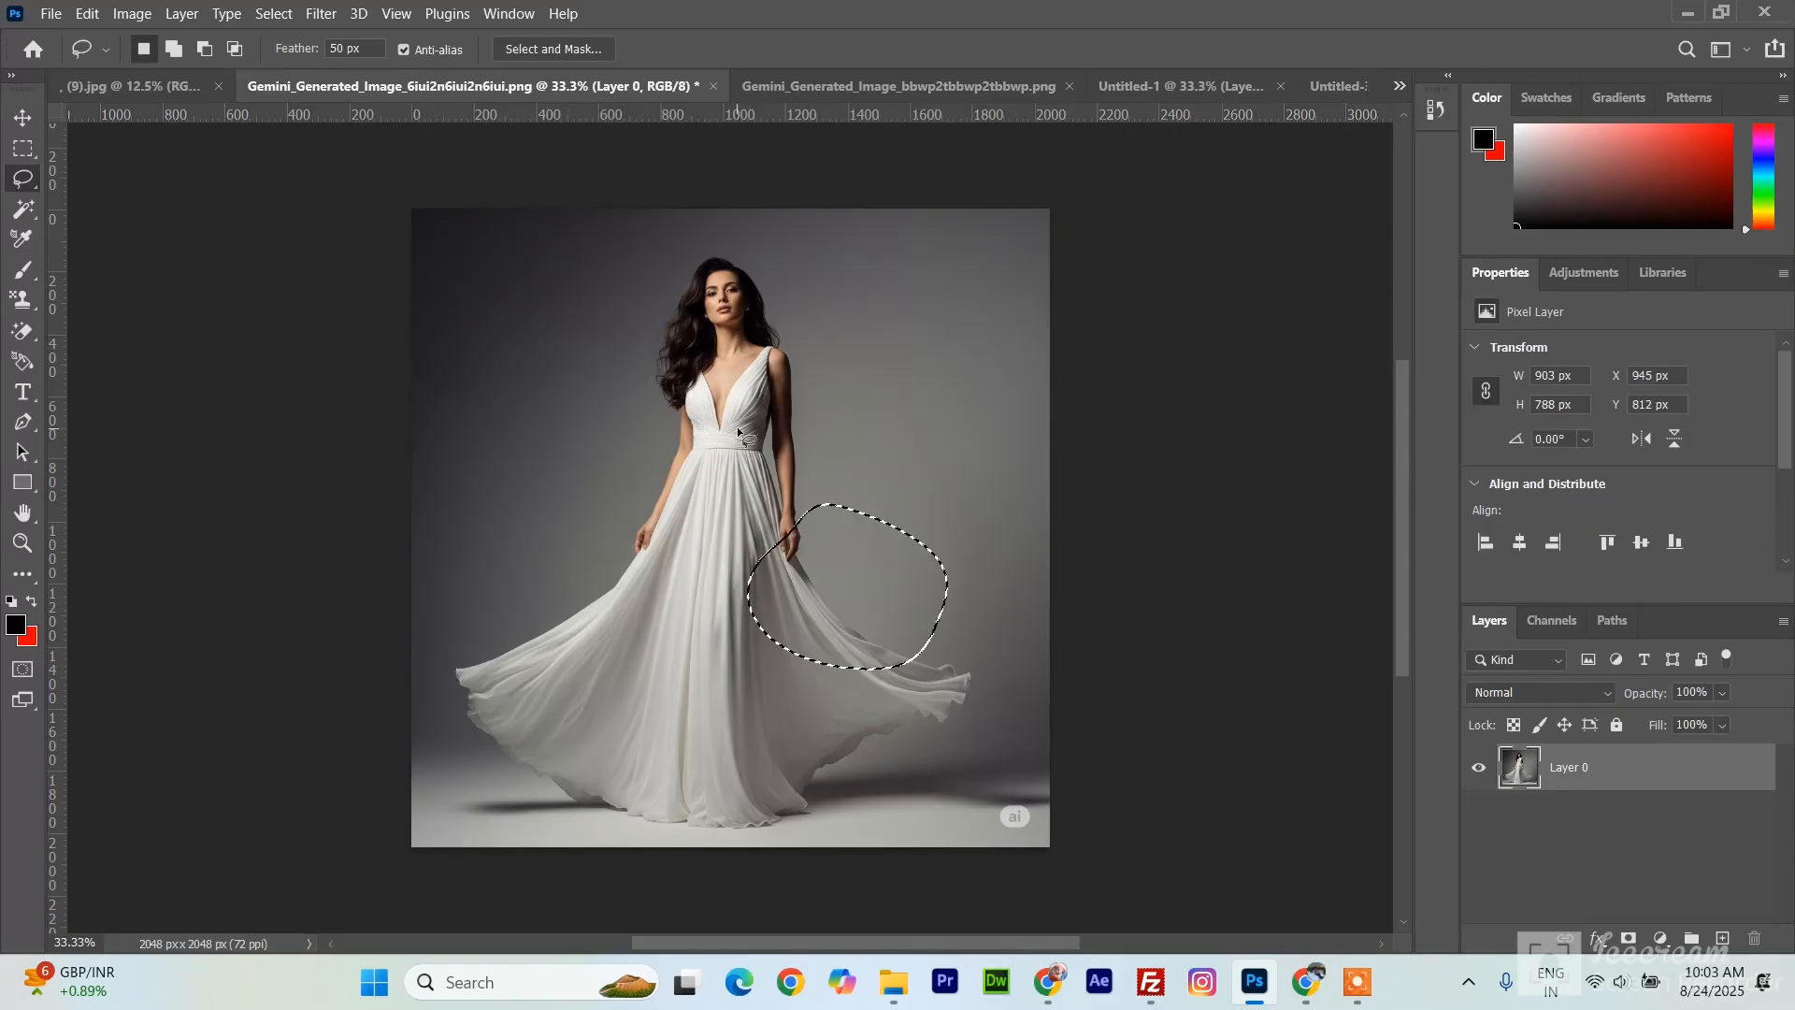
key(ctrl+d)
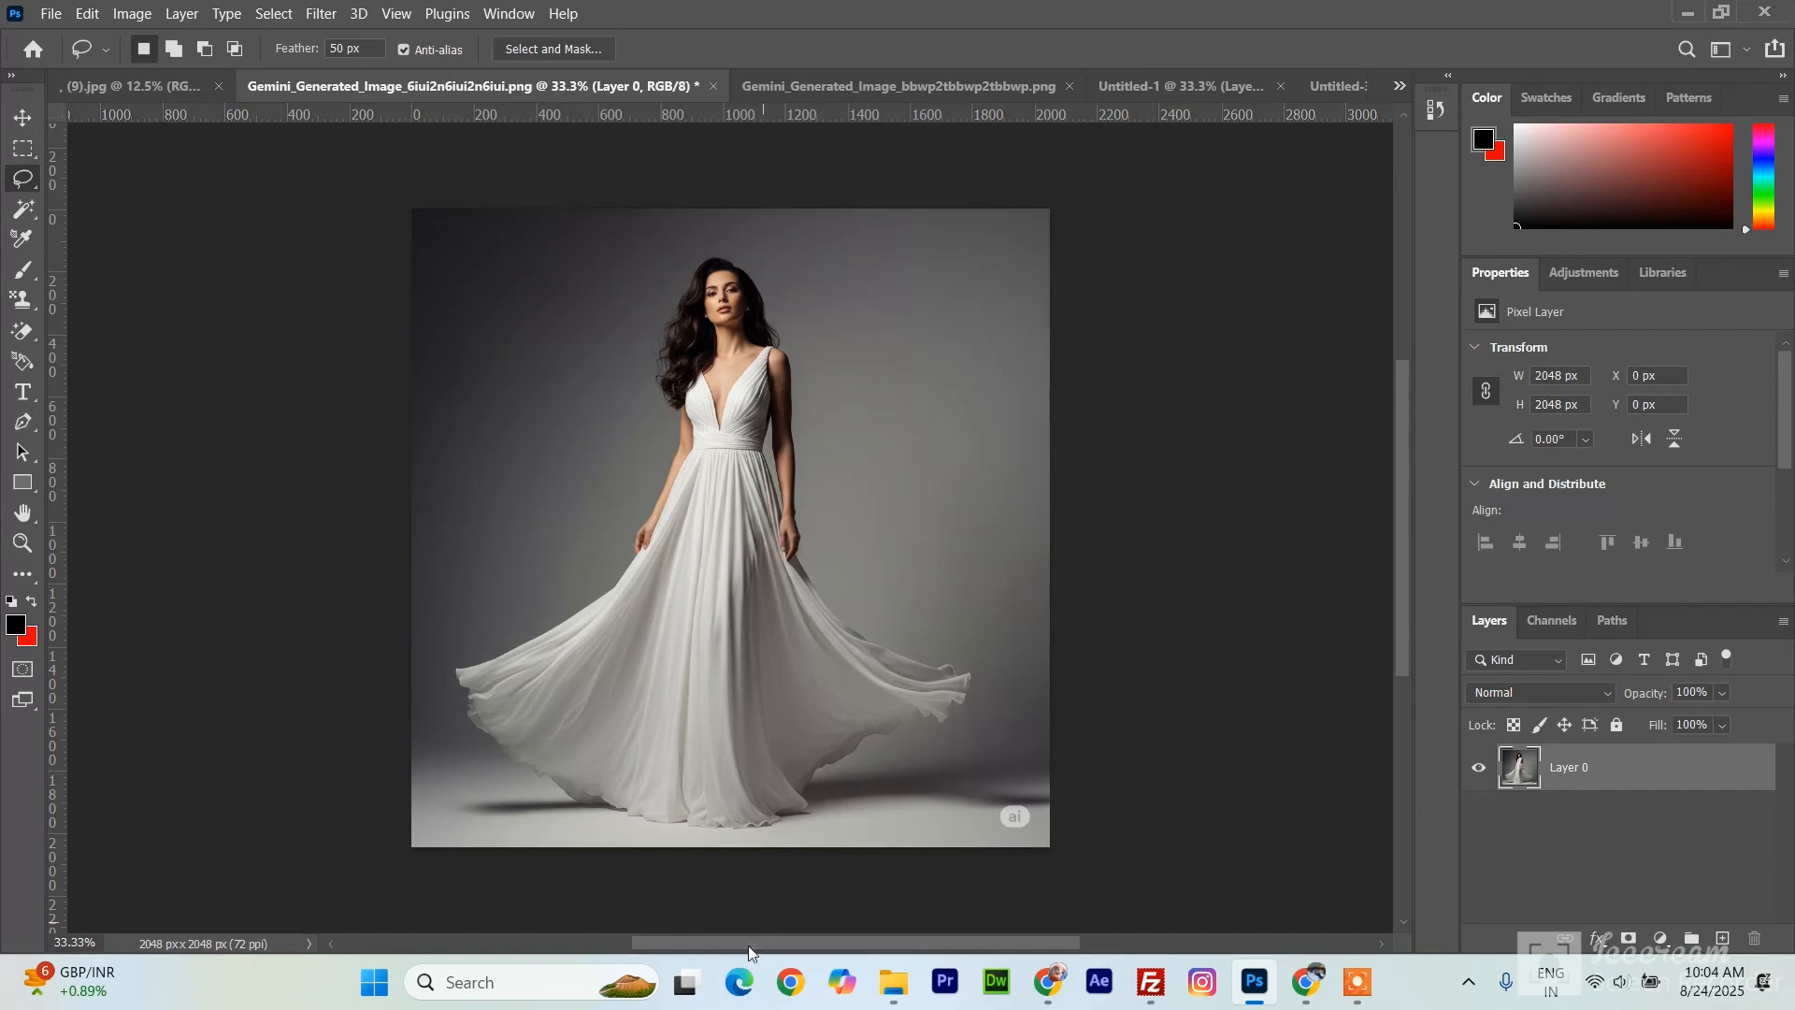
- In Add to Selection mode, lasso five separate rounded areas around the woman: two beside her head, one at her arm and two on the dress
click(174, 47)
mouse_move(606, 423)
mouse_down()
mouse_move(639, 322)
mouse_move(586, 281)
mouse_up()
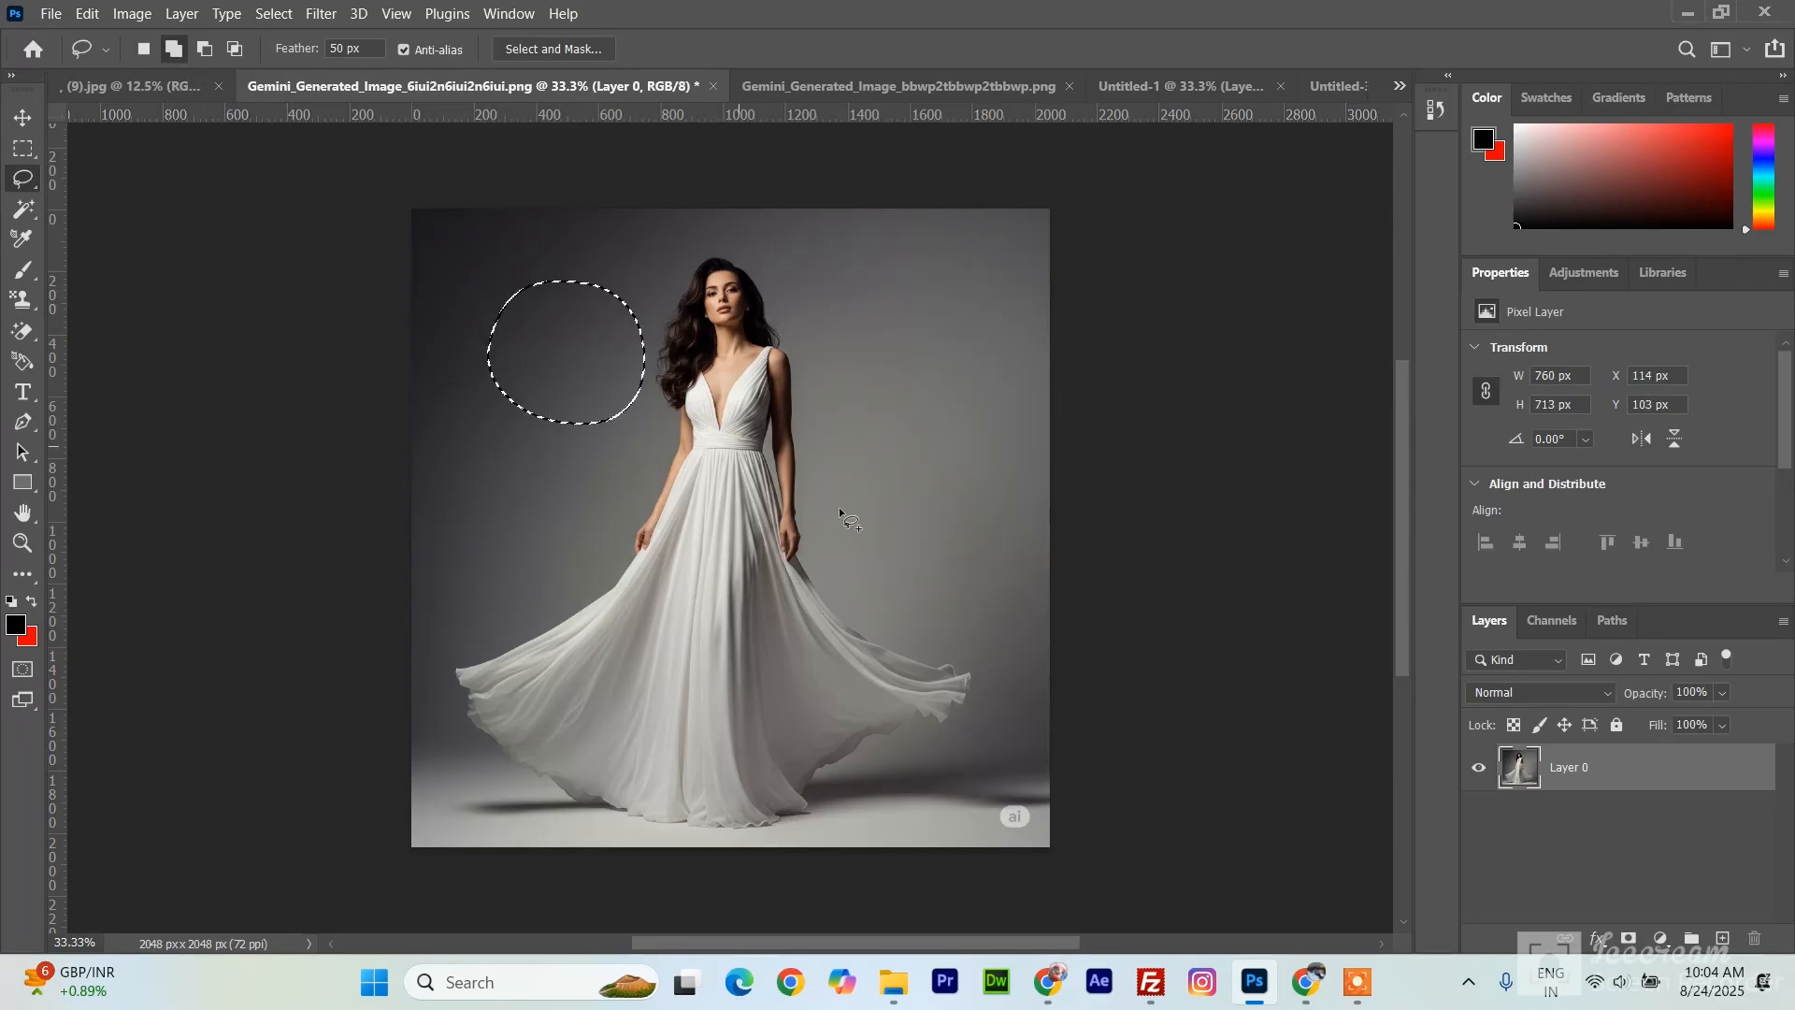
mouse_move(844, 419)
mouse_down()
mouse_move(780, 437)
mouse_move(793, 581)
mouse_up()
drag(859, 419, 857, 421)
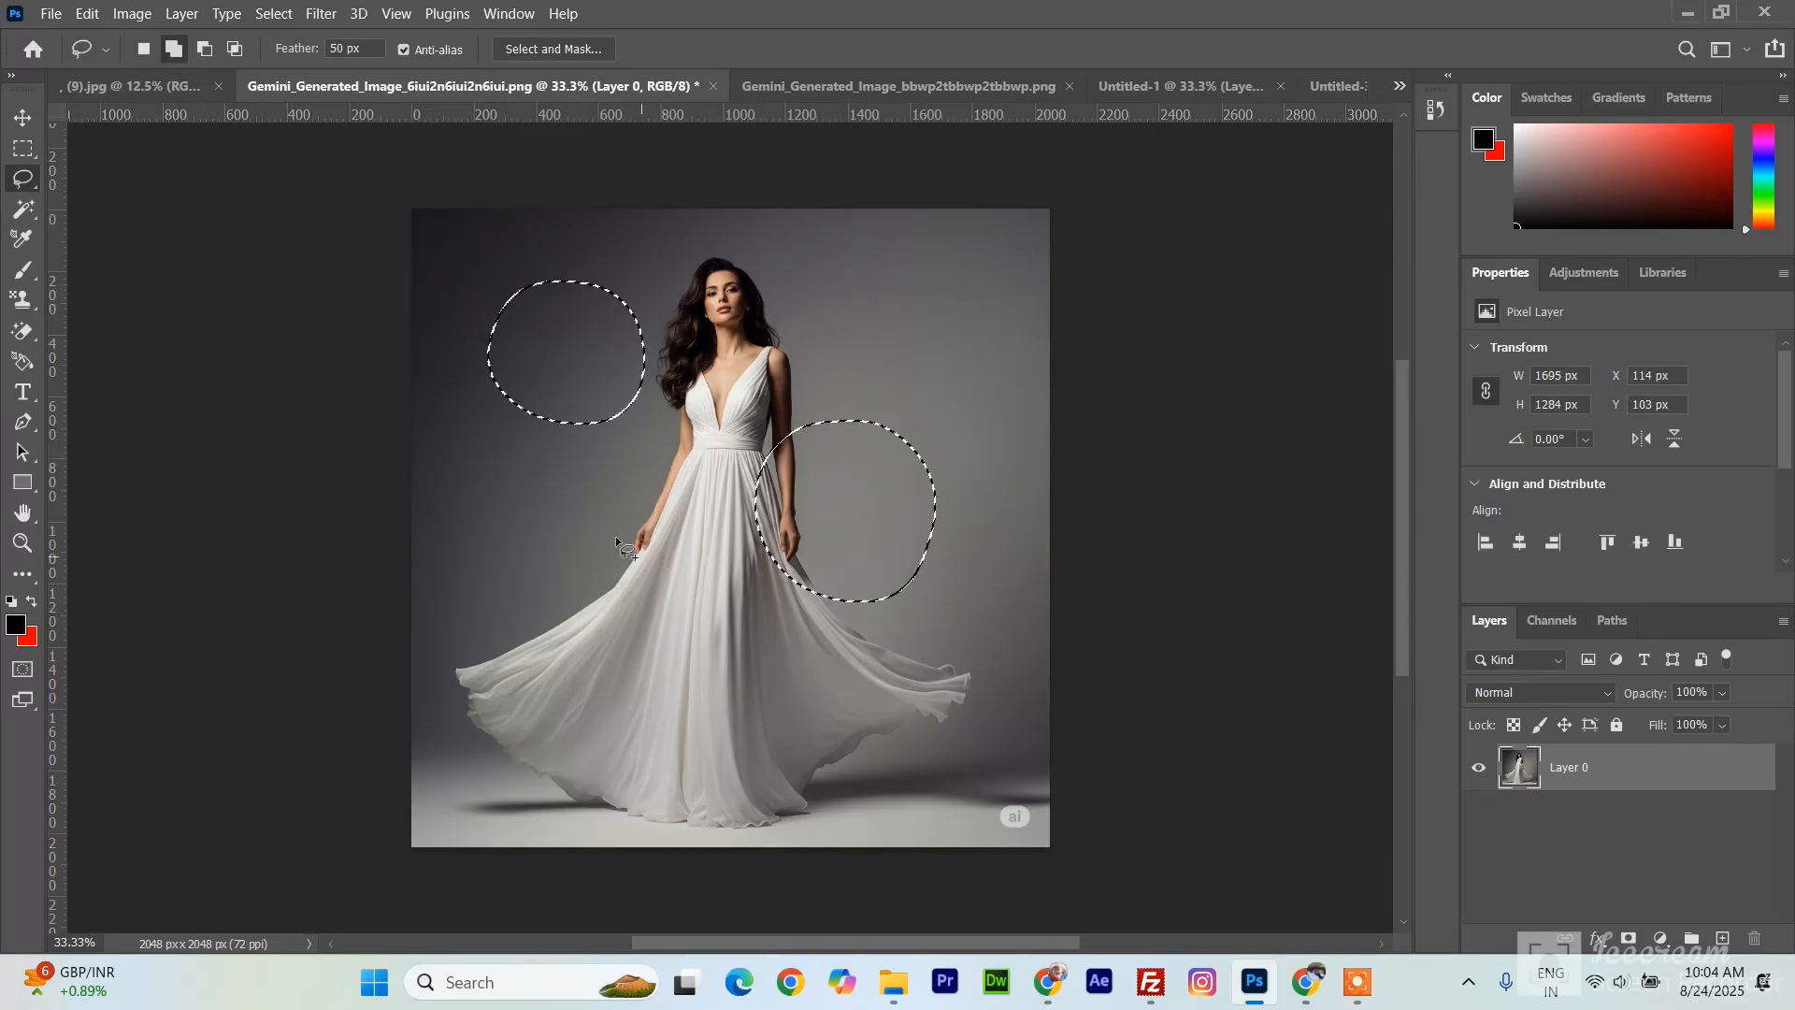
drag(606, 529, 612, 531)
mouse_move(818, 800)
mouse_down()
mouse_move(950, 707)
mouse_move(862, 682)
mouse_up()
mouse_move(823, 239)
mouse_down()
mouse_move(812, 374)
mouse_move(834, 227)
mouse_move(907, 253)
mouse_up()
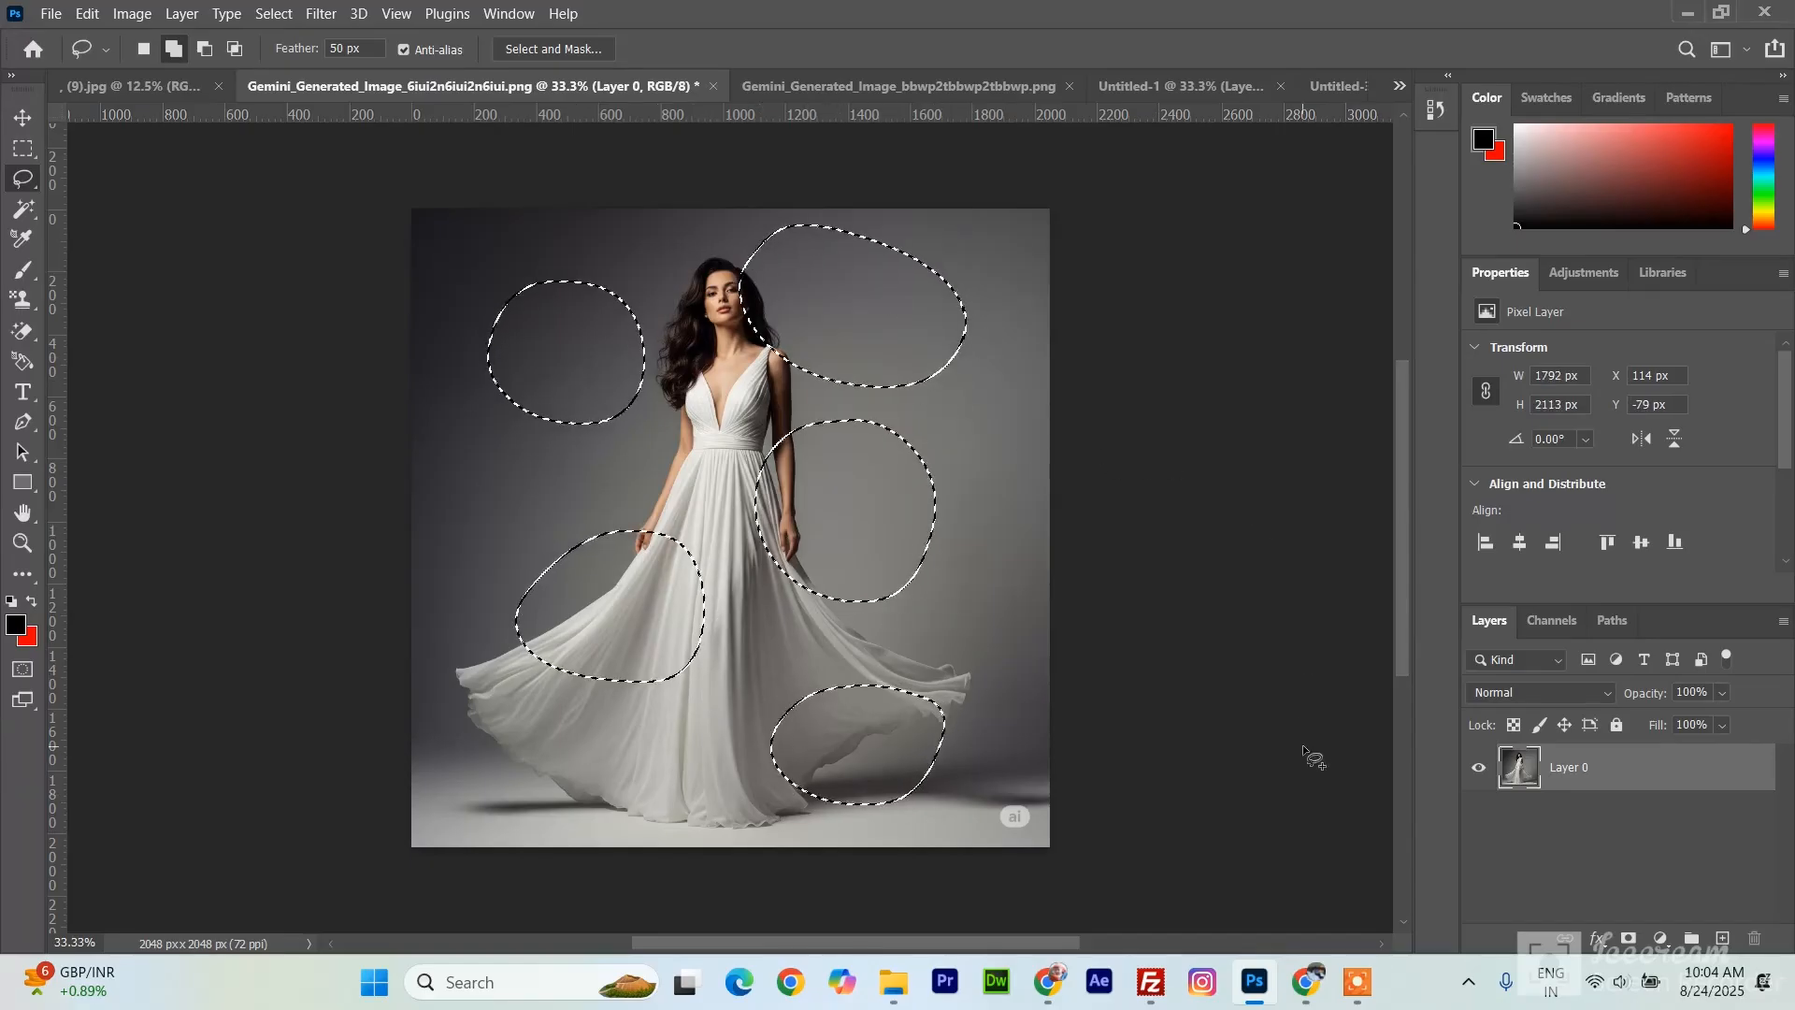
- In Subtract from Selection mode, lasso away the outer parts of the two upper selections and the one beside the woman's arm
click(206, 49)
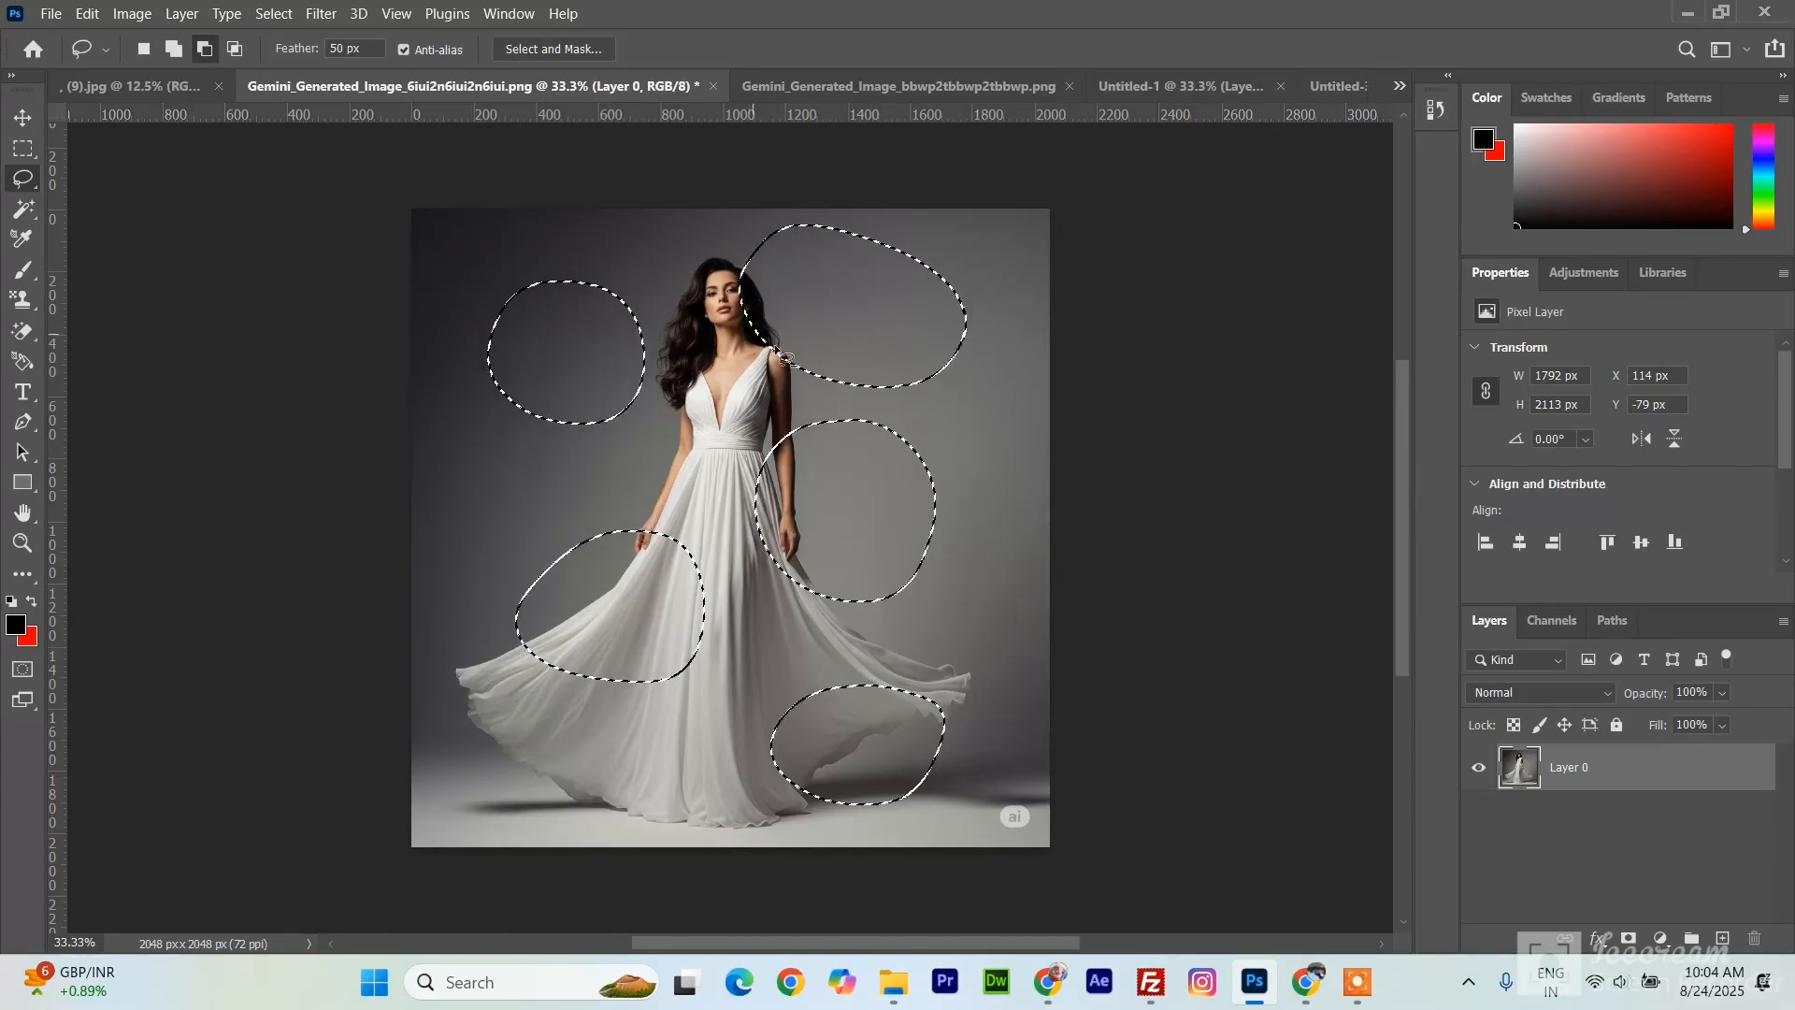
mouse_move(934, 245)
mouse_down()
mouse_move(891, 260)
mouse_move(855, 315)
mouse_move(847, 363)
mouse_move(869, 396)
mouse_move(976, 388)
mouse_move(1001, 341)
mouse_move(931, 245)
mouse_up()
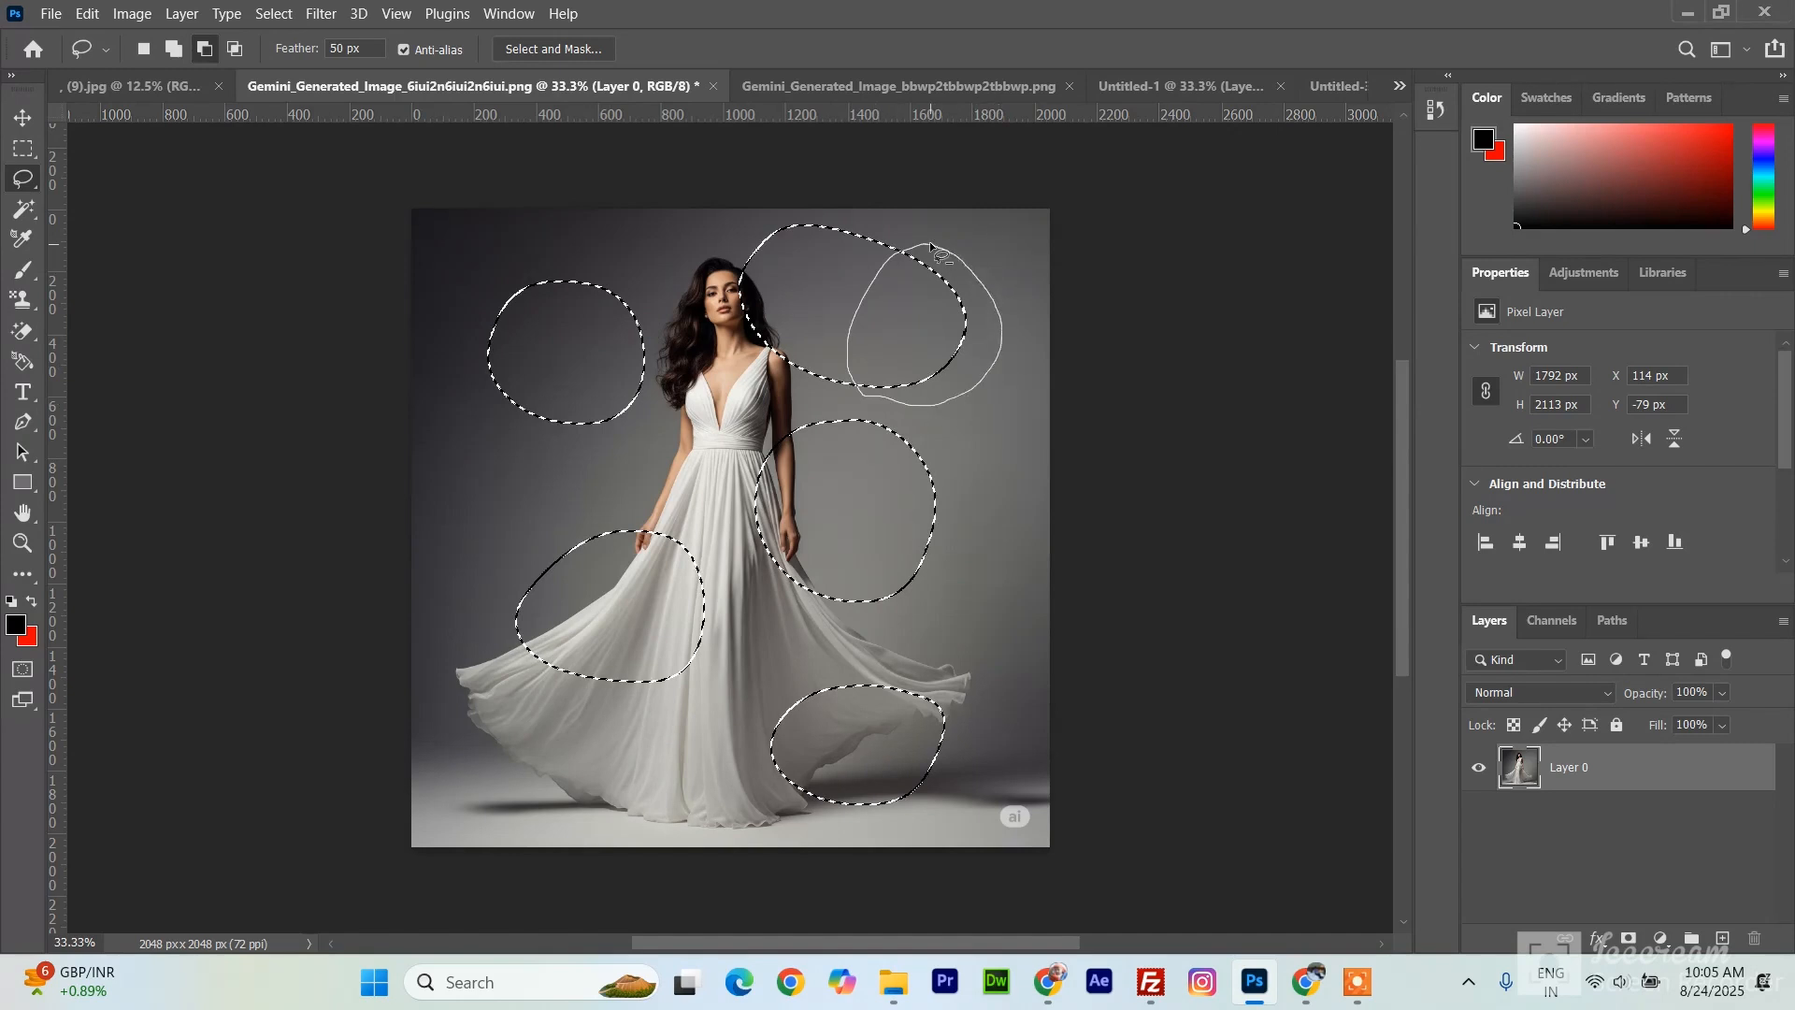
drag(932, 247, 929, 241)
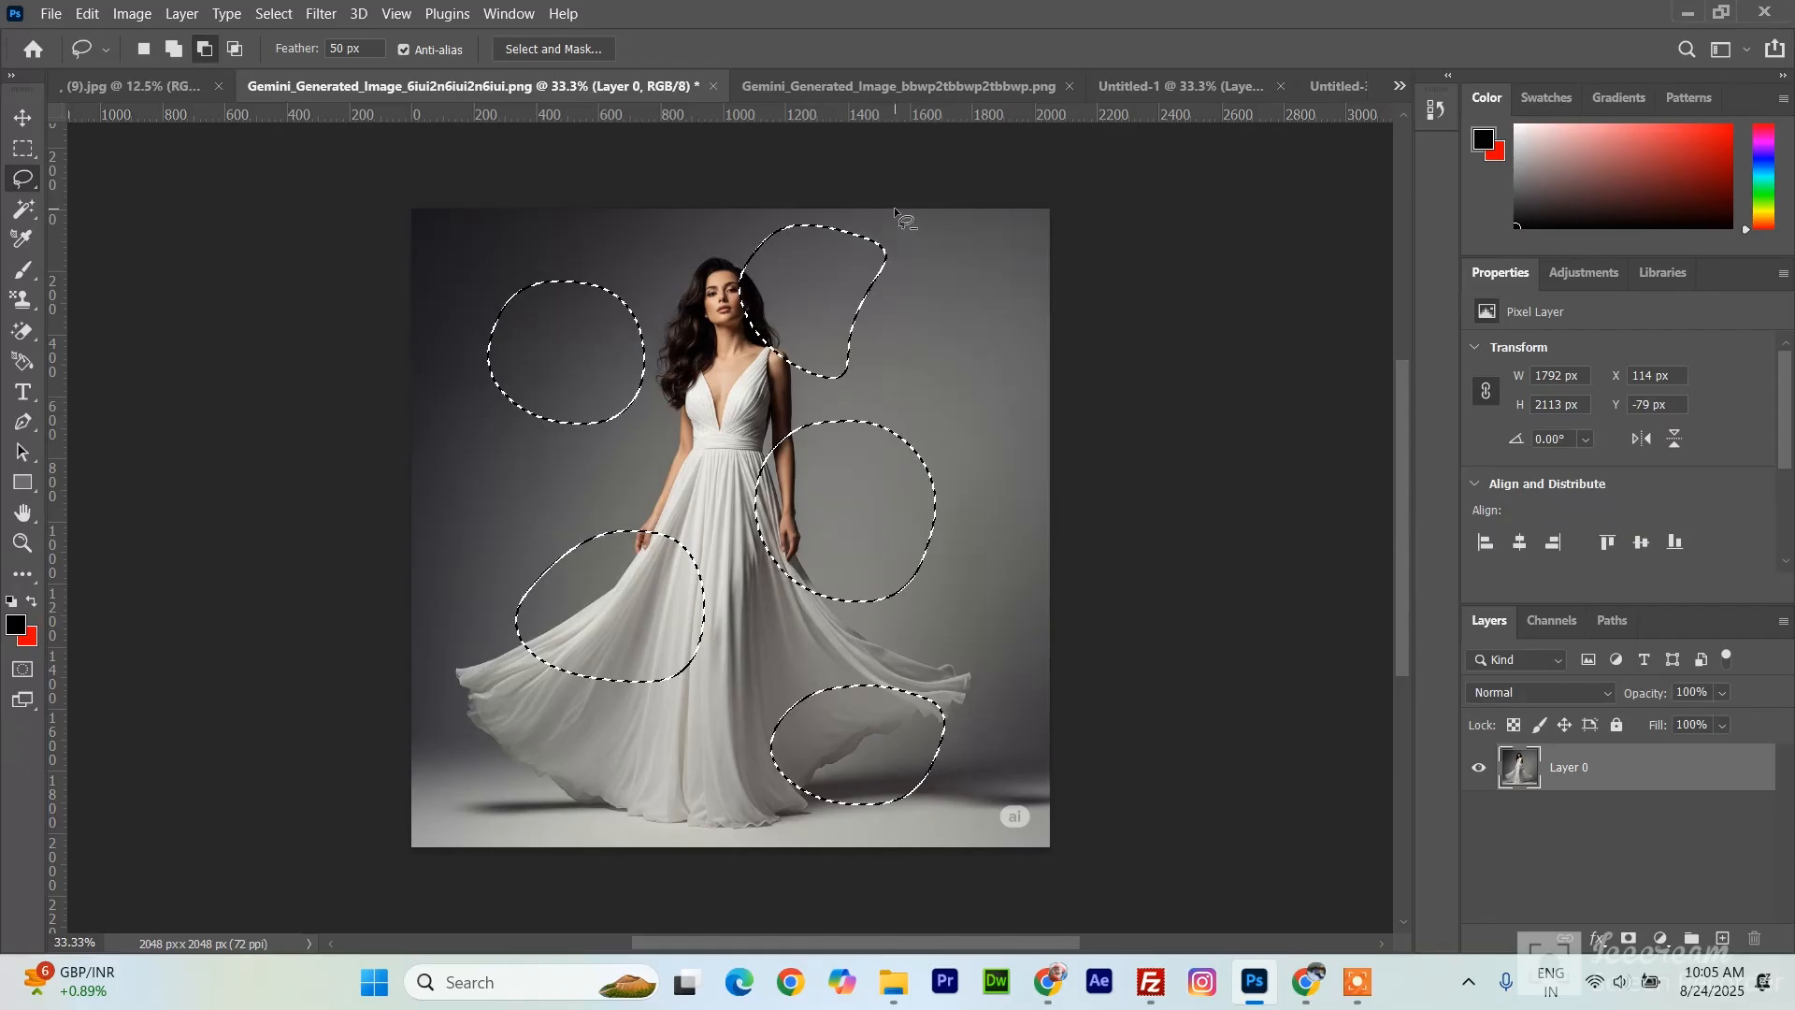
mouse_move(529, 251)
mouse_down()
mouse_move(478, 330)
mouse_move(480, 400)
mouse_move(522, 426)
mouse_move(588, 325)
mouse_move(569, 245)
mouse_move(527, 247)
mouse_up()
mouse_move(934, 410)
mouse_down()
mouse_move(869, 482)
mouse_move(825, 606)
mouse_move(868, 637)
mouse_move(977, 517)
mouse_move(957, 419)
mouse_move(920, 416)
mouse_up()
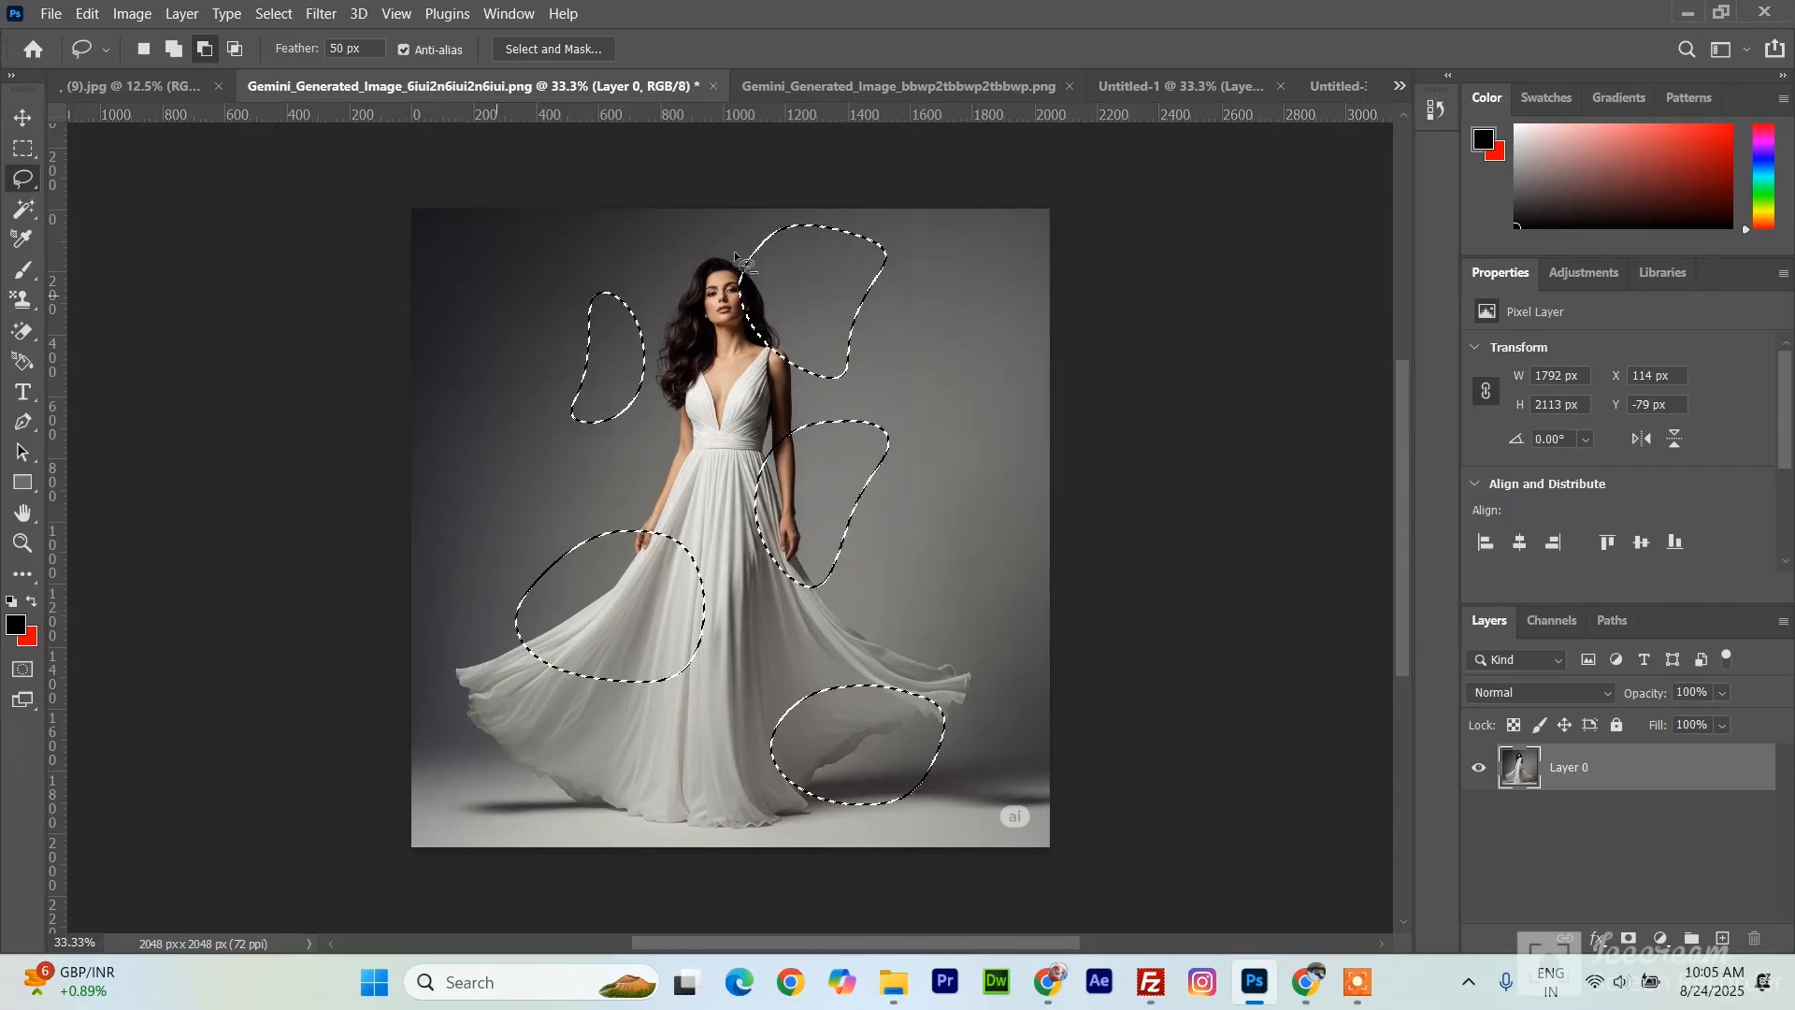
- In Intersect with Selection mode, lasso over the selected area on the dress's left side and intersect the remainder with a smaller area above it
click(235, 50)
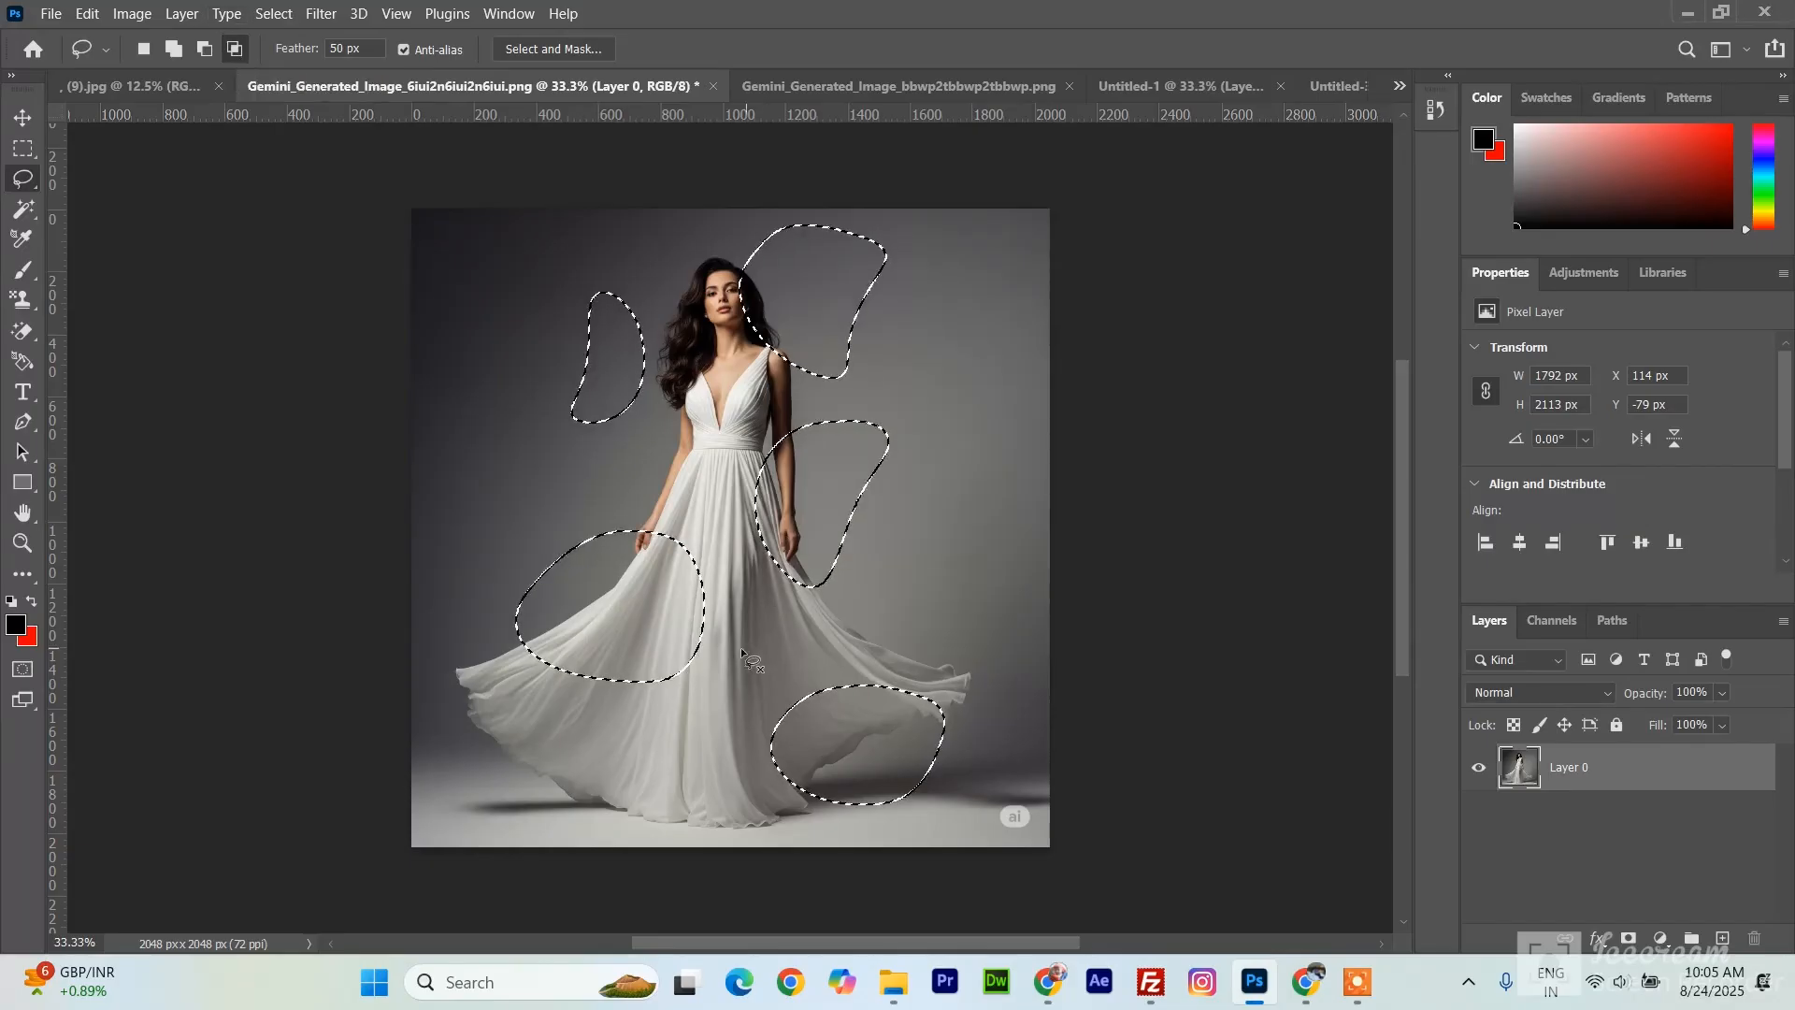
drag(547, 525, 490, 638)
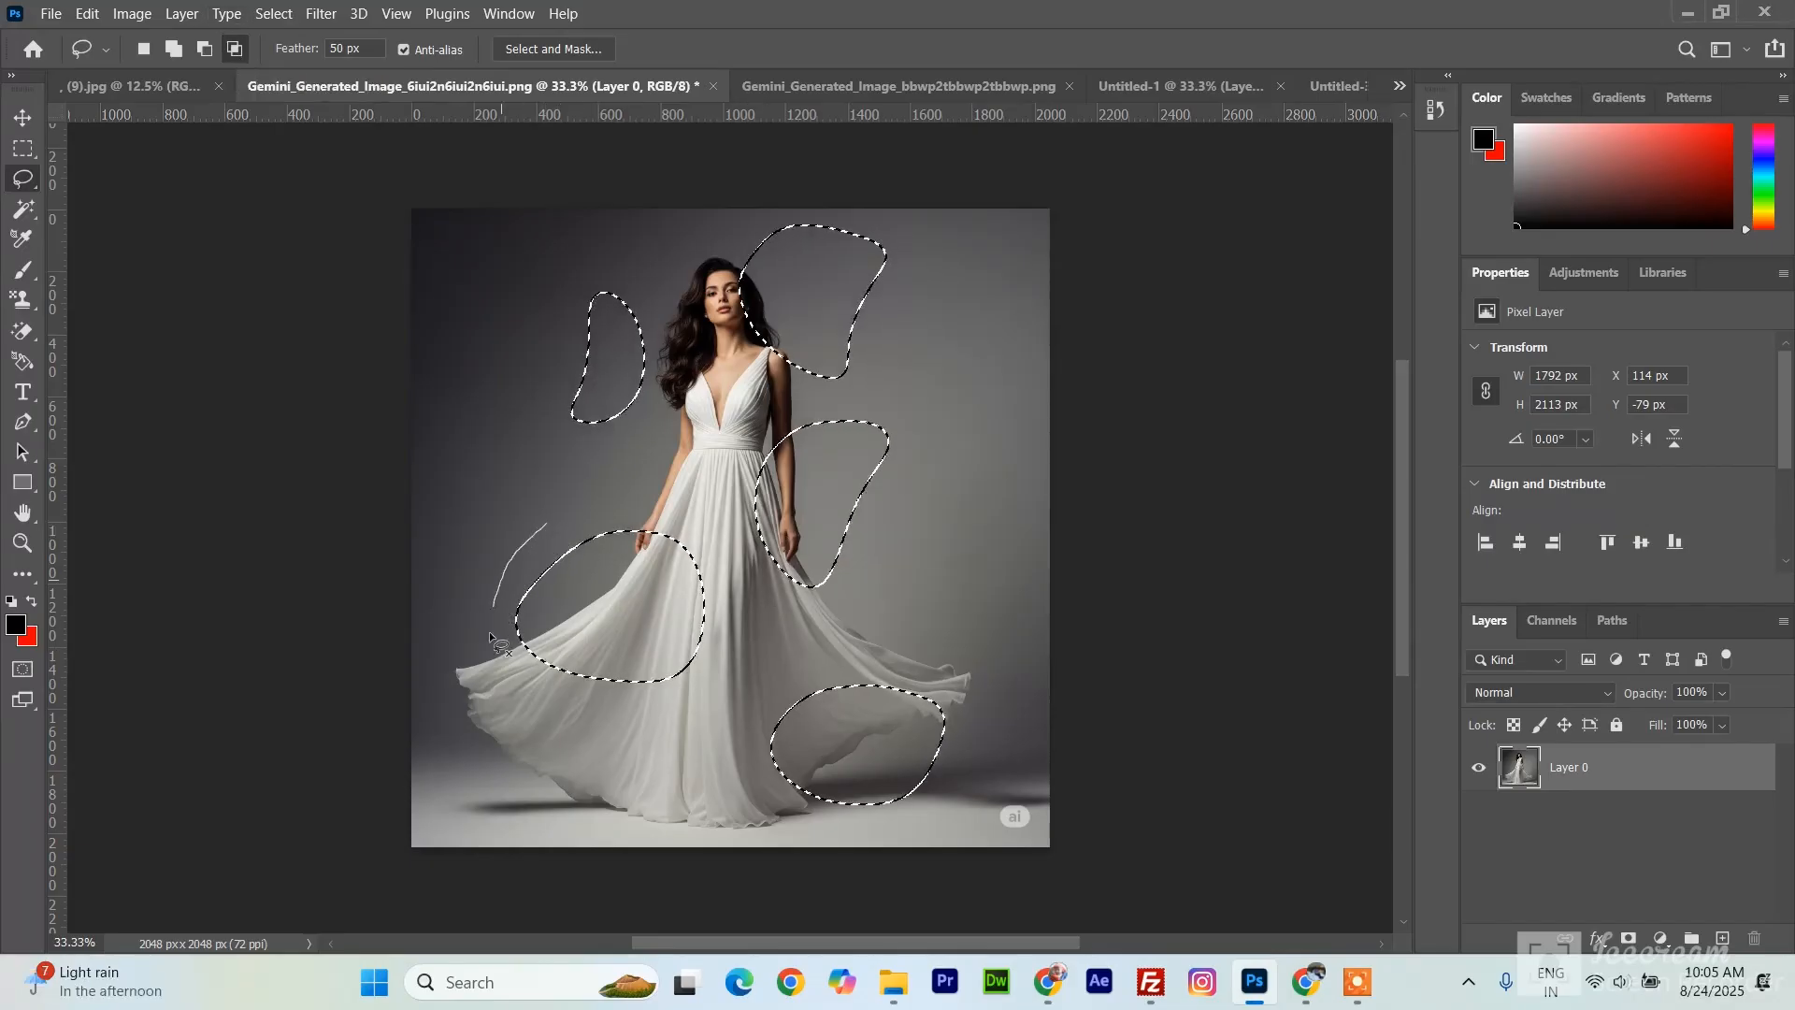
mouse_move(614, 604)
mouse_down()
mouse_move(607, 546)
mouse_move(582, 522)
mouse_move(538, 530)
mouse_up()
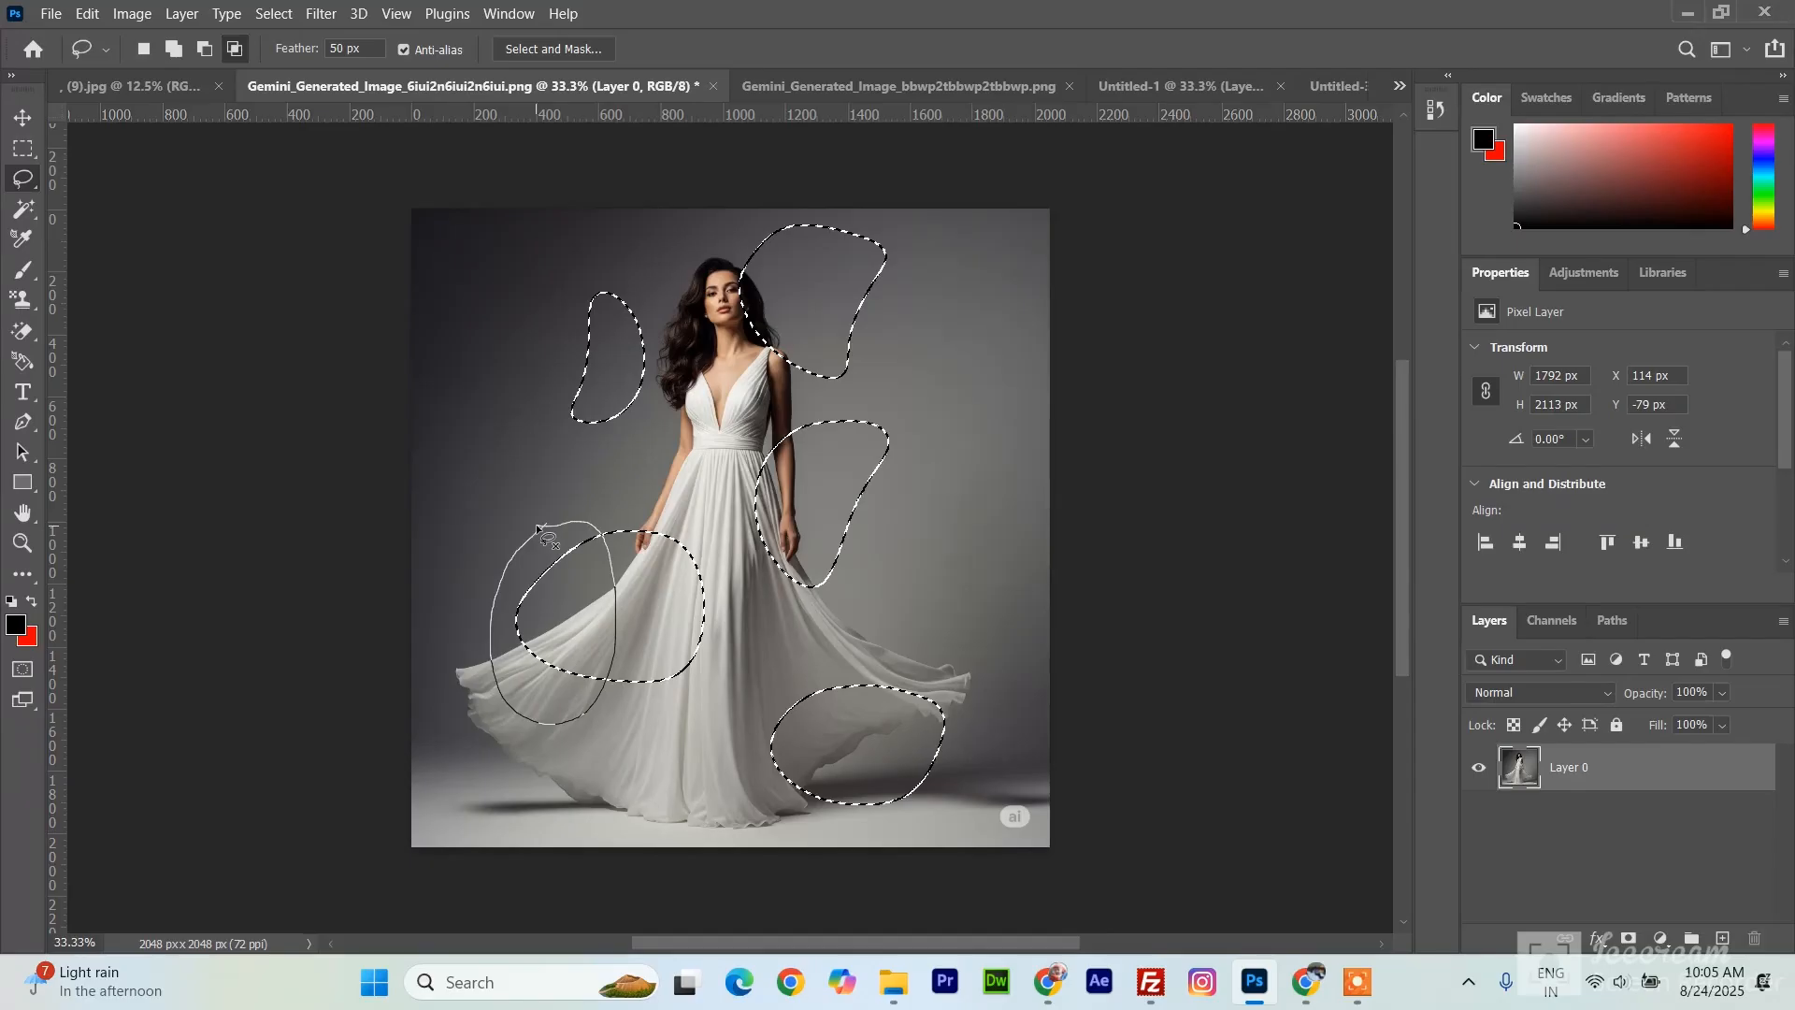
drag(537, 525, 528, 534)
drag(528, 534, 529, 534)
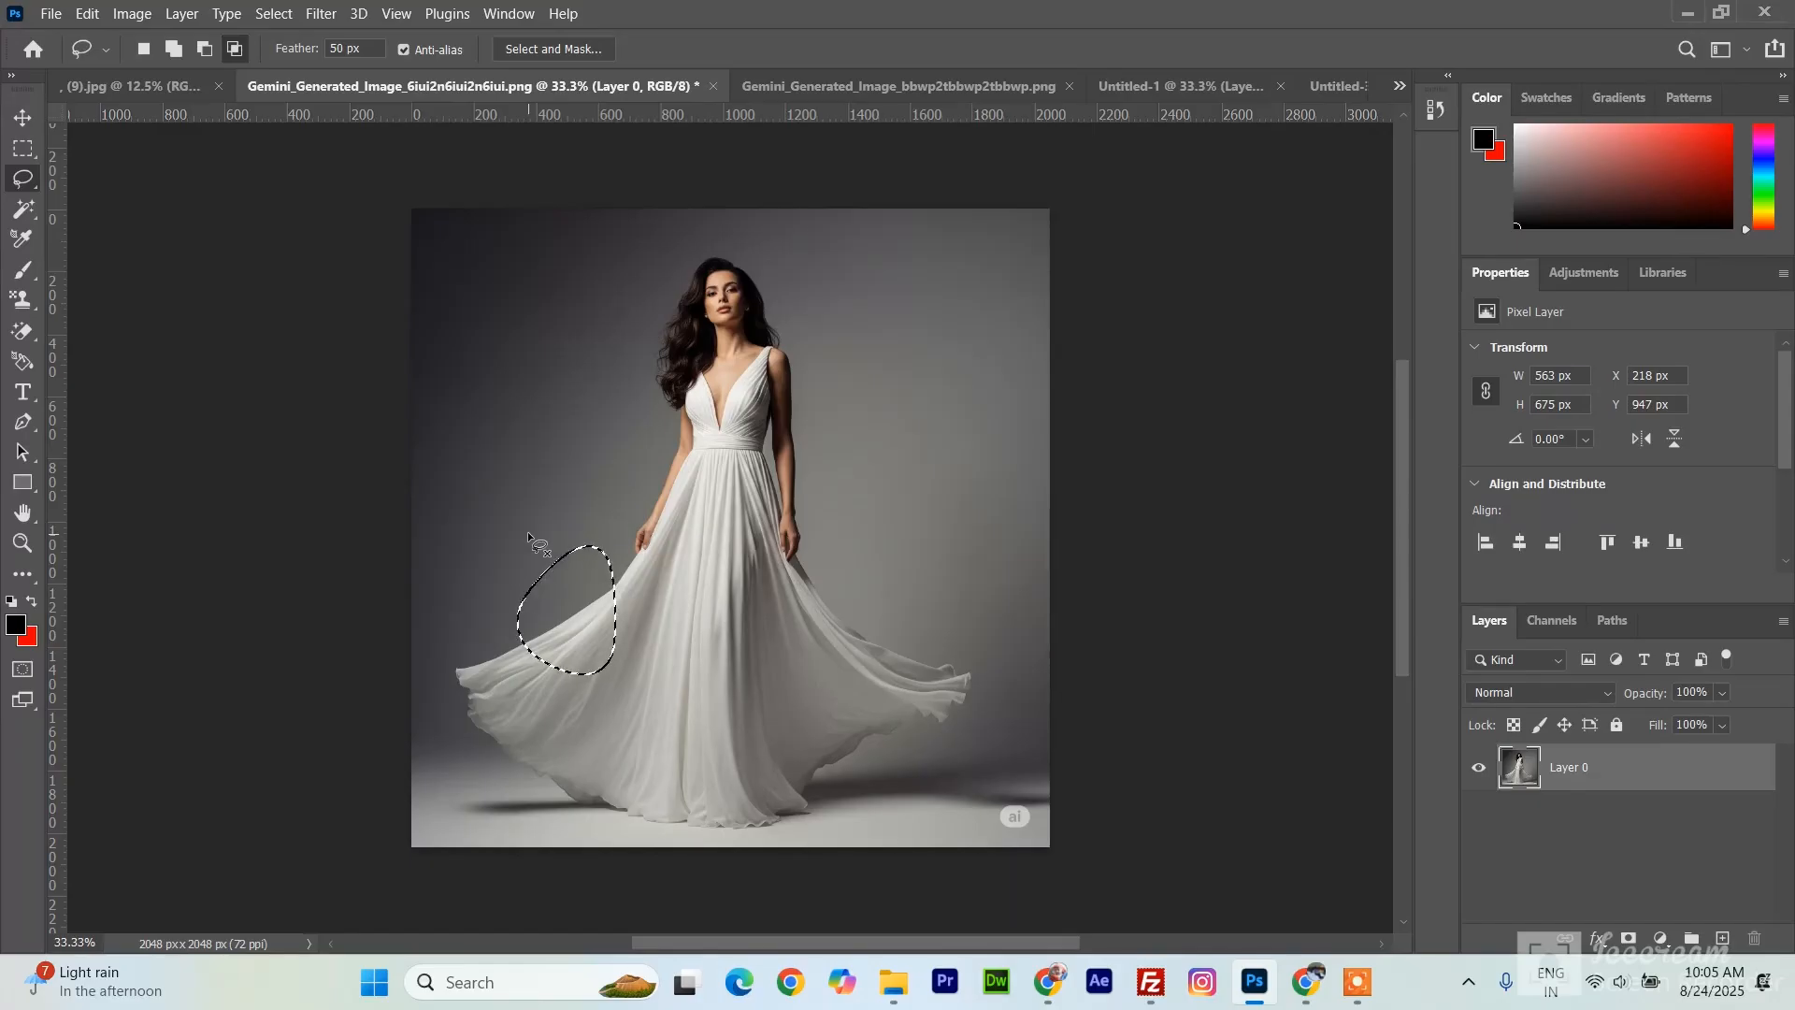
mouse_move(584, 509)
mouse_down()
mouse_move(539, 528)
mouse_move(535, 564)
mouse_move(614, 586)
mouse_move(629, 552)
mouse_move(577, 513)
mouse_up()
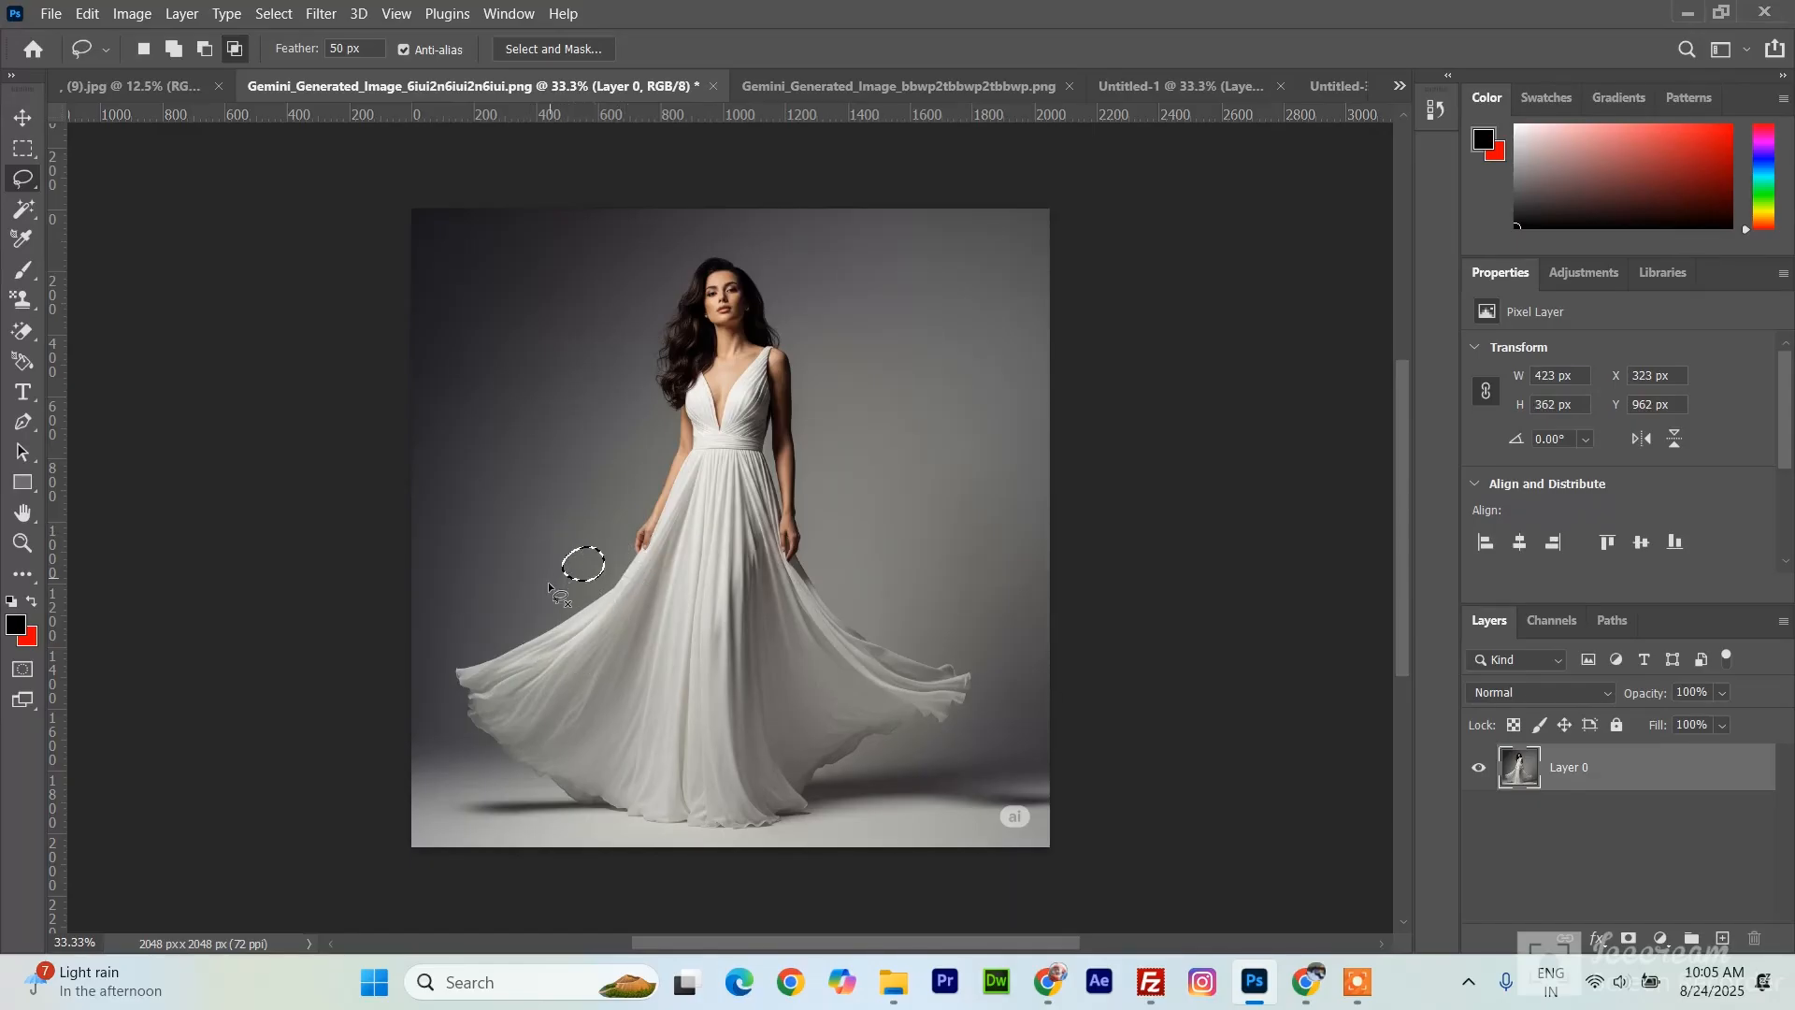
- Draw a new triangular Lasso selection across the woman's torso and intersect it with a four-sided area overlapping its right corner
mouse_move(630, 284)
mouse_down()
mouse_move(506, 523)
mouse_move(924, 479)
mouse_move(631, 283)
mouse_up()
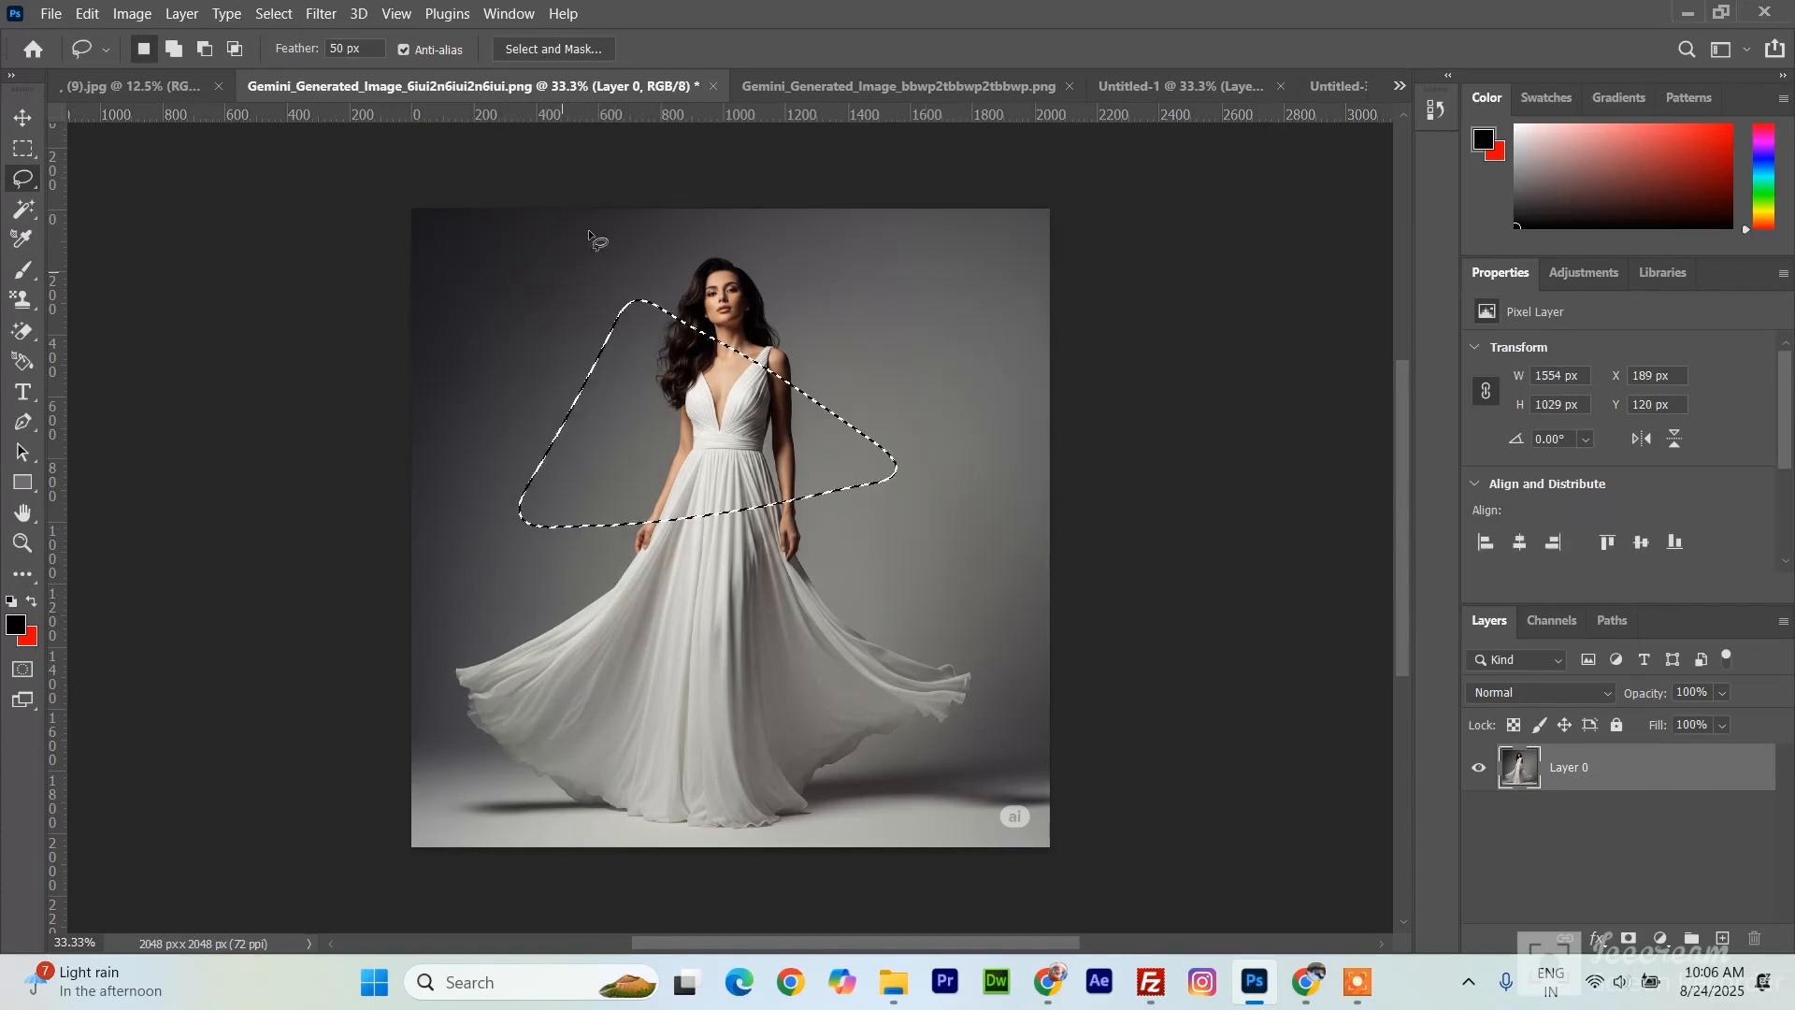
key(shift+alt)
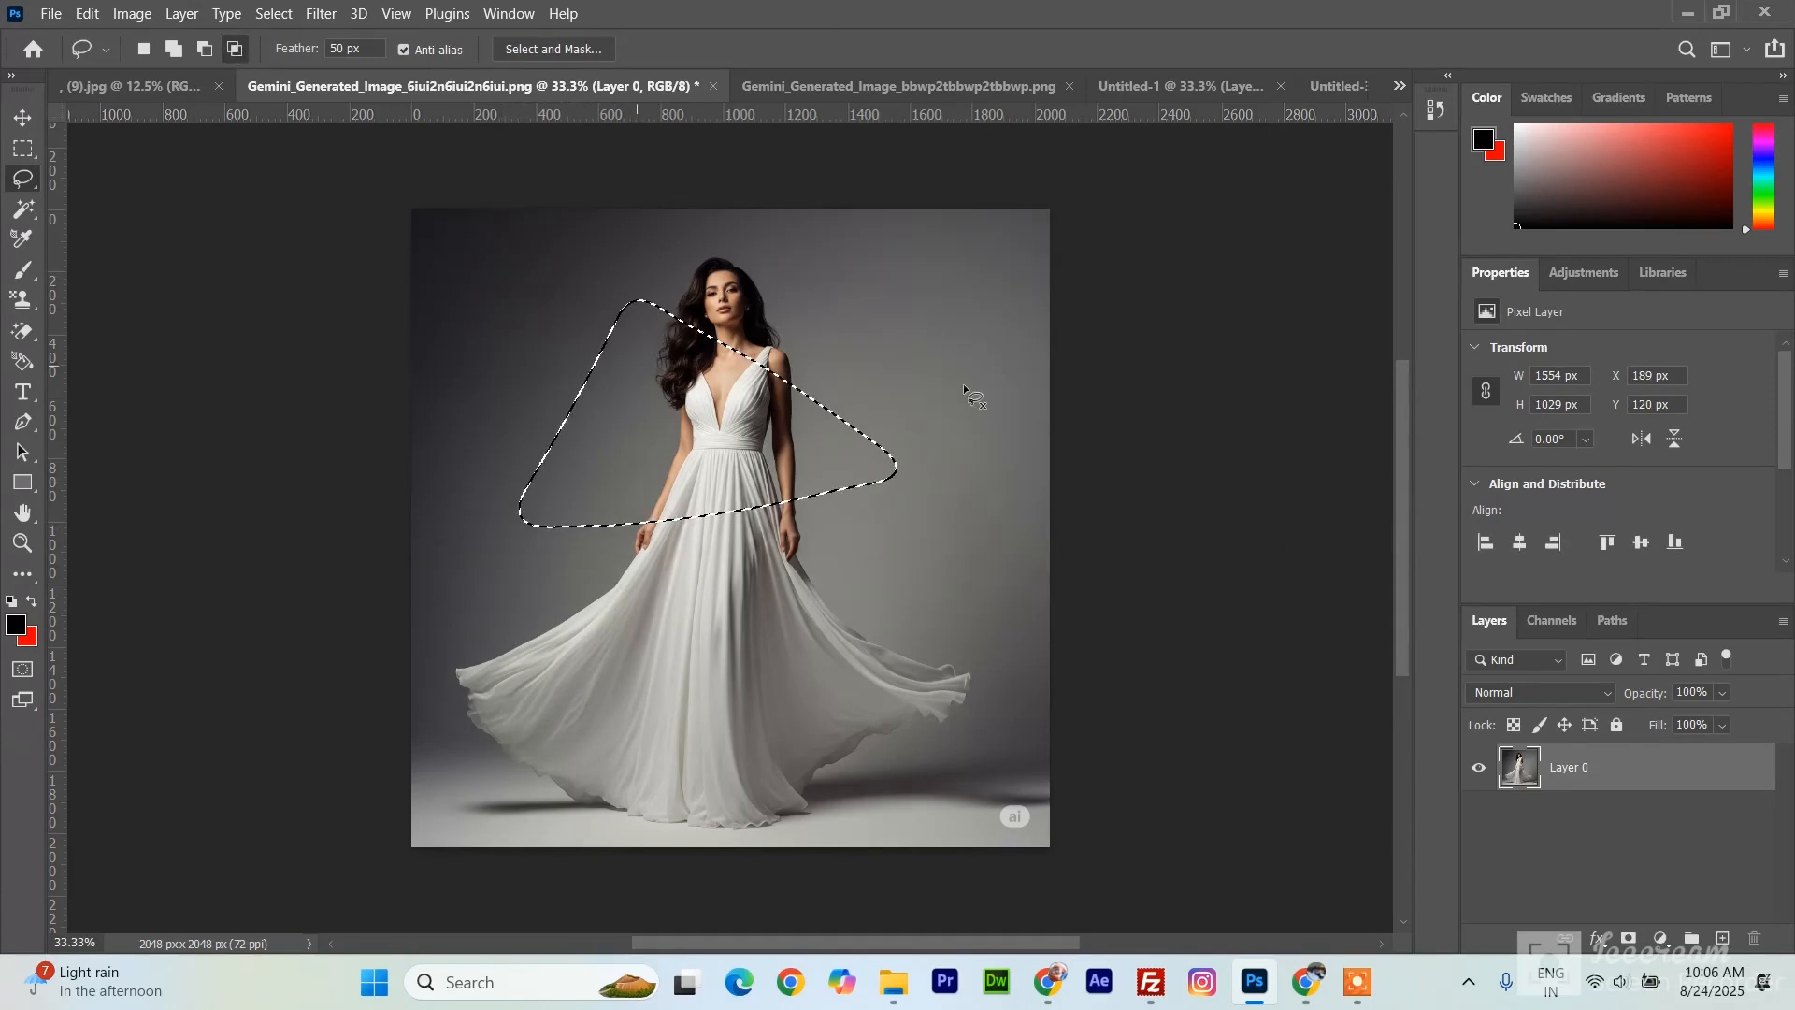
mouse_move(819, 311)
mouse_down()
mouse_move(757, 573)
mouse_move(968, 546)
mouse_move(942, 335)
mouse_move(821, 311)
mouse_up()
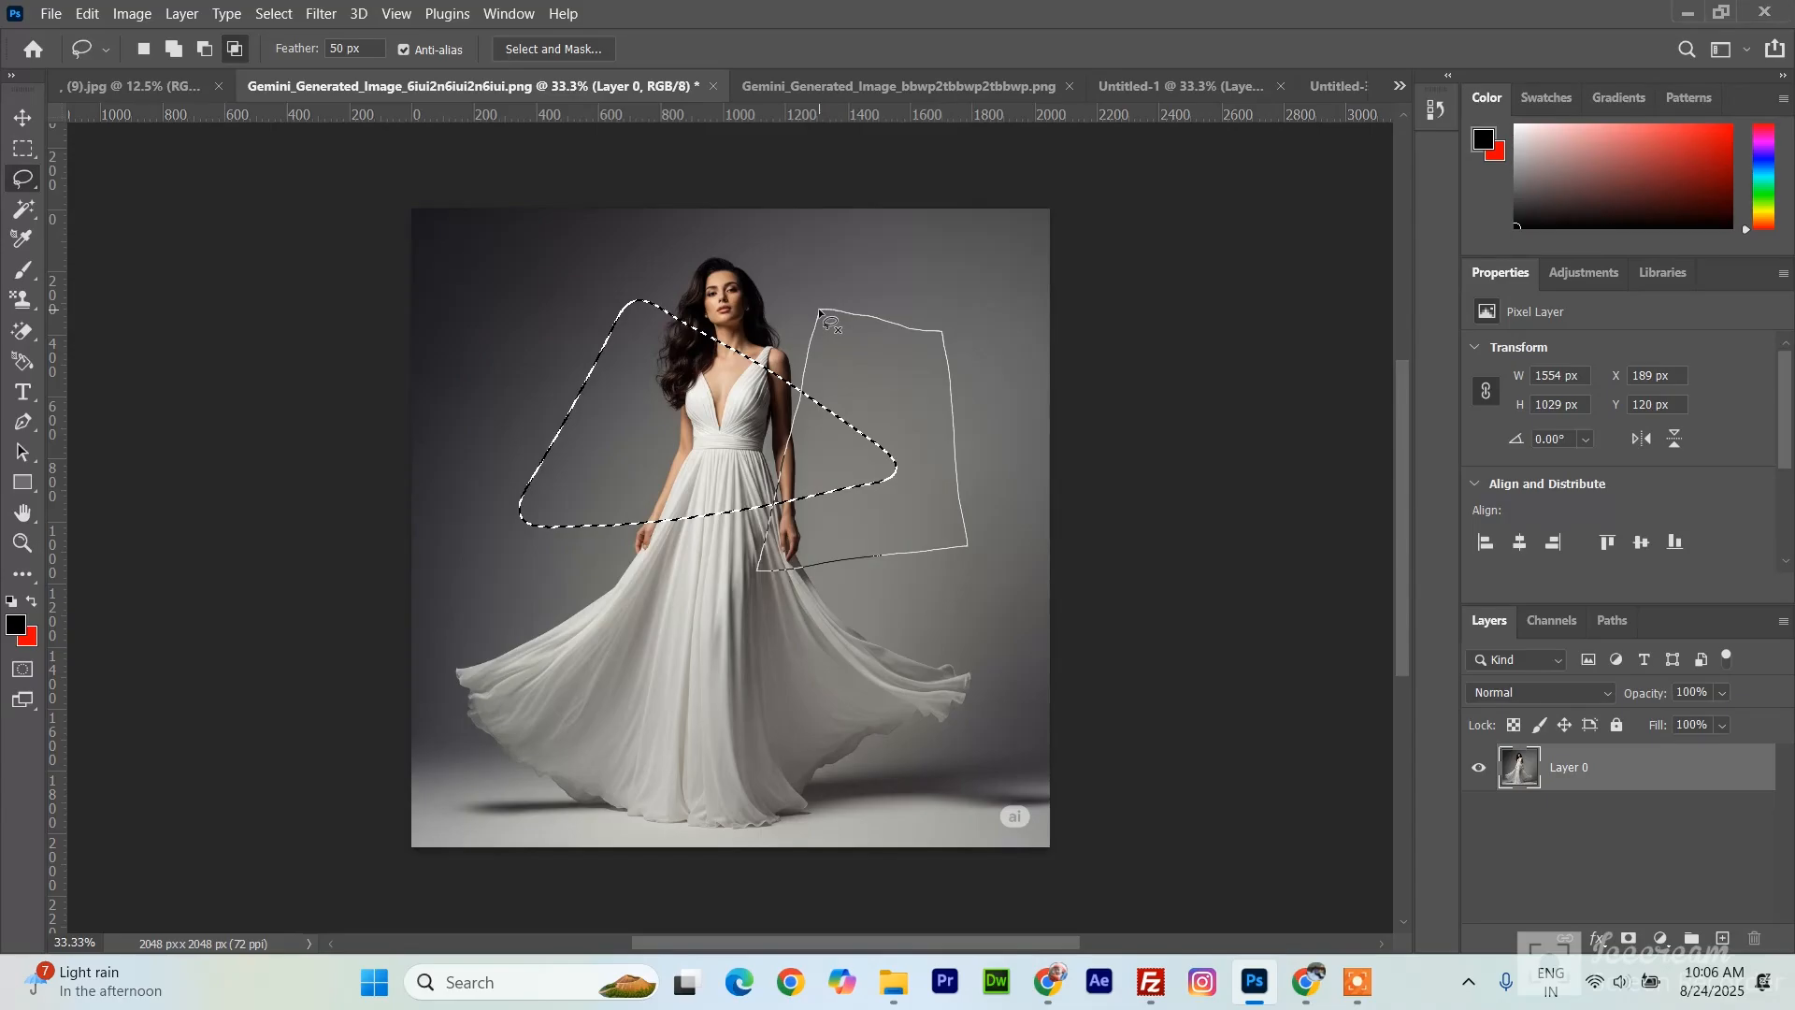
drag(820, 312, 820, 313)
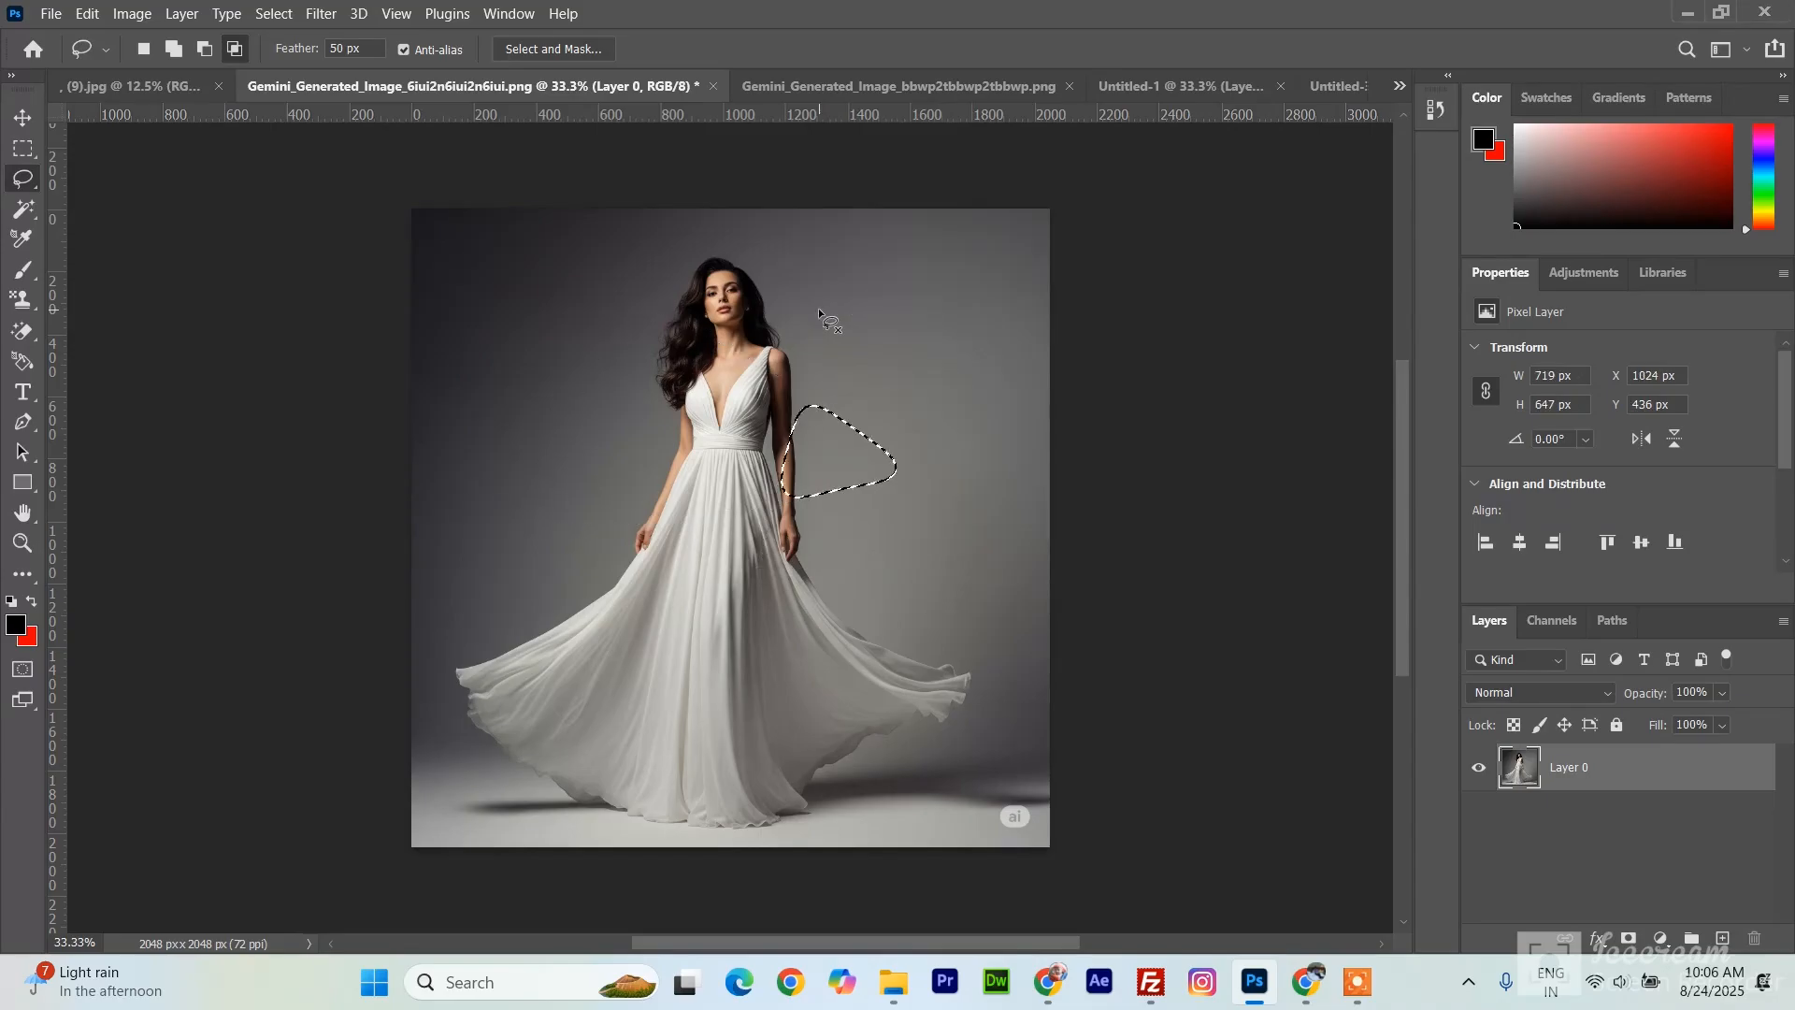
- Deselect and draw a four-sided Polygonal Lasso selection of about 990 by 980 px across the woman's torso, ending with it cleared
key(ctrl+d)
click(22, 207)
click(20, 180)
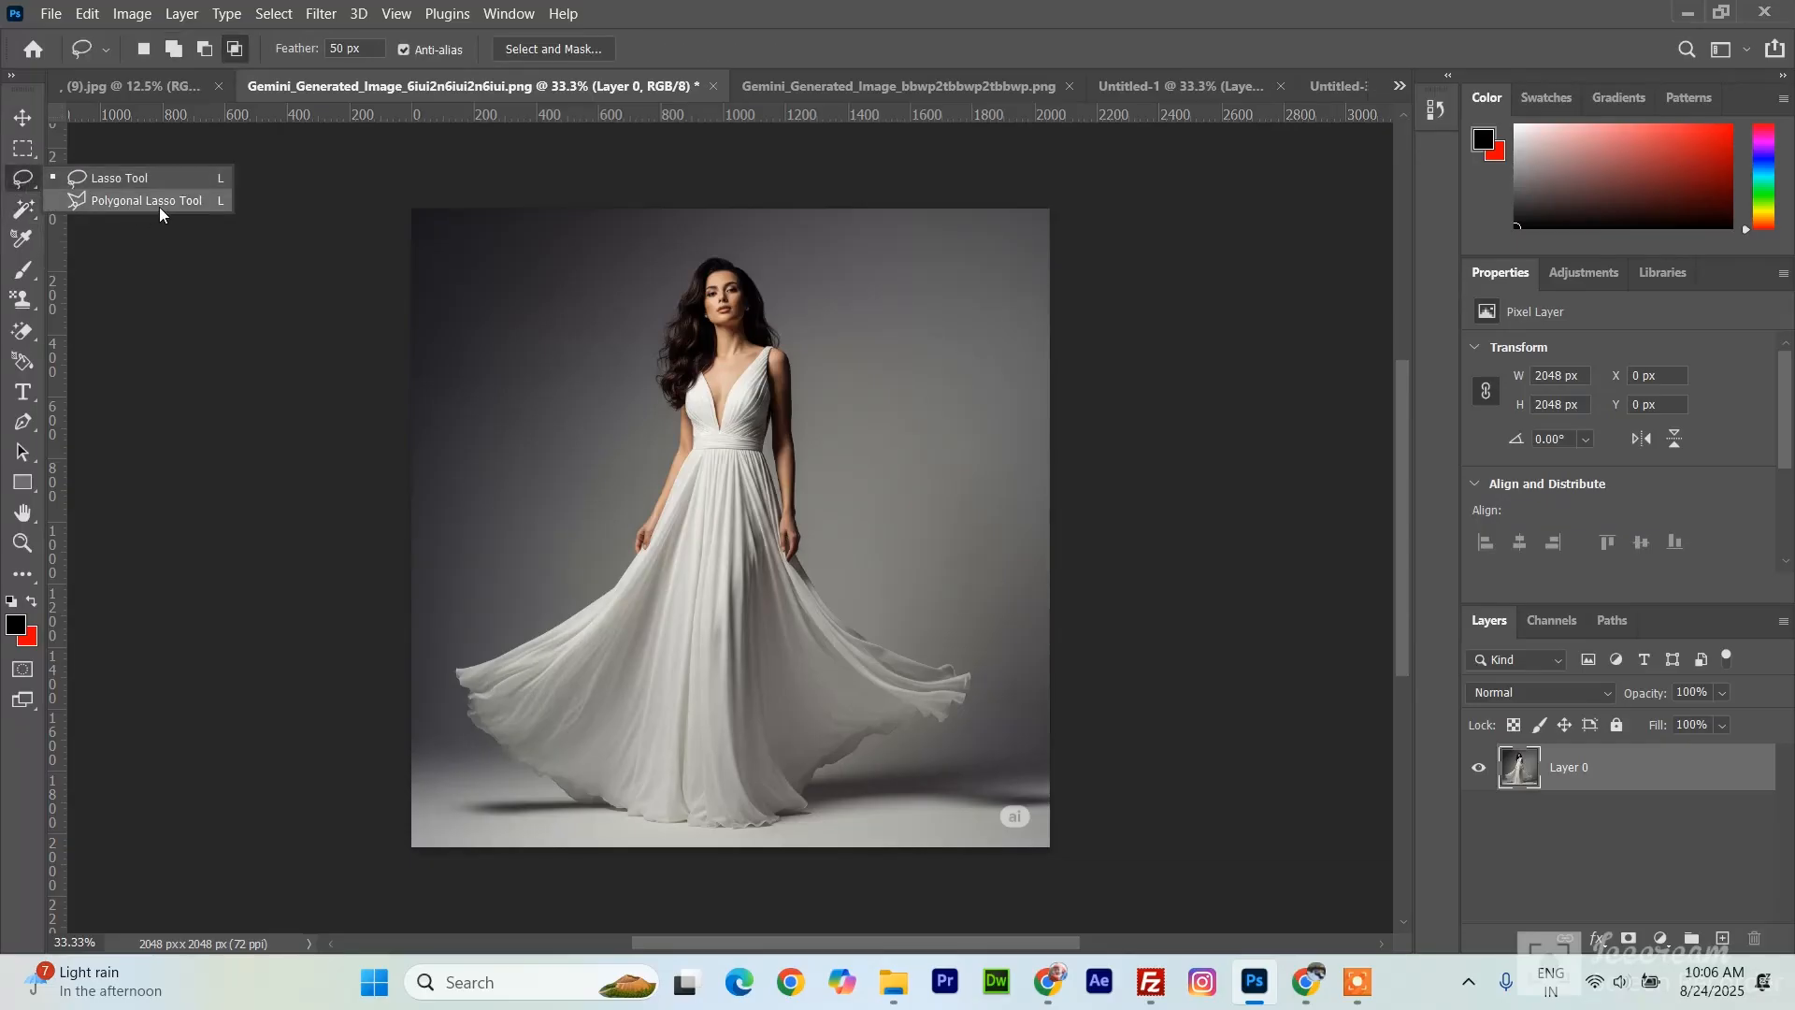
click(174, 202)
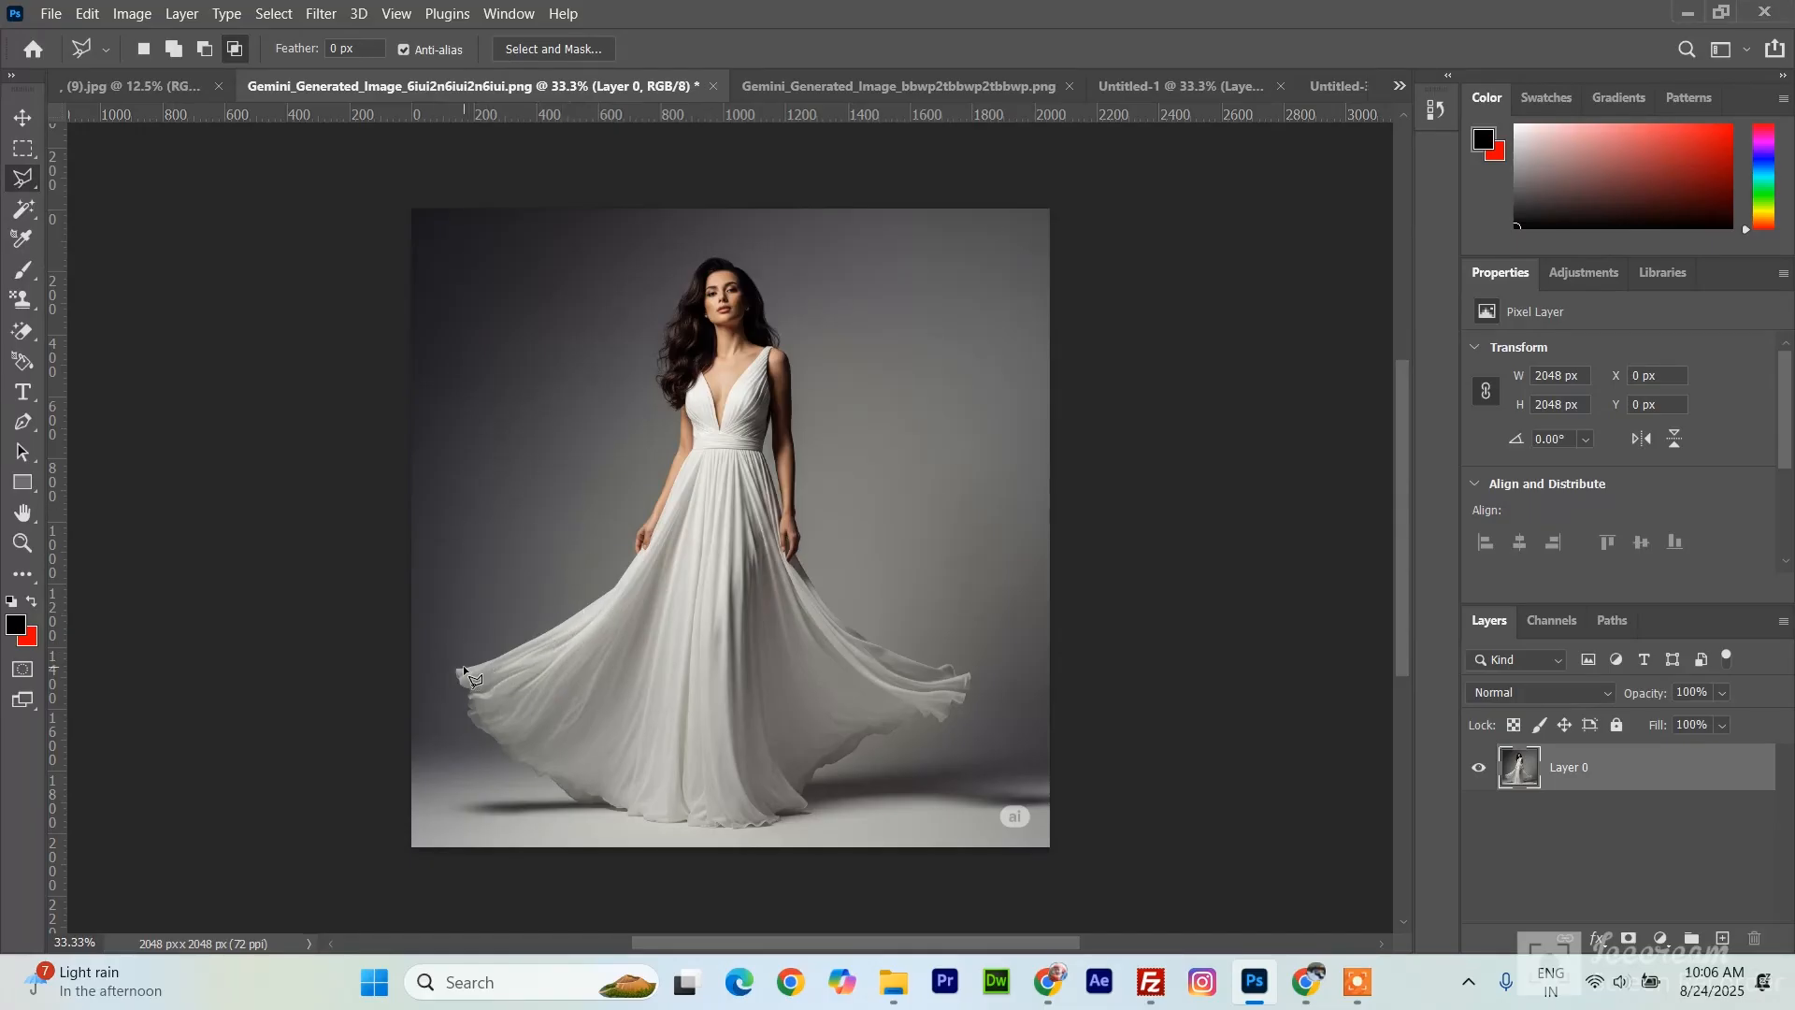
click(485, 637)
click(512, 366)
click(795, 333)
click(711, 627)
click(485, 637)
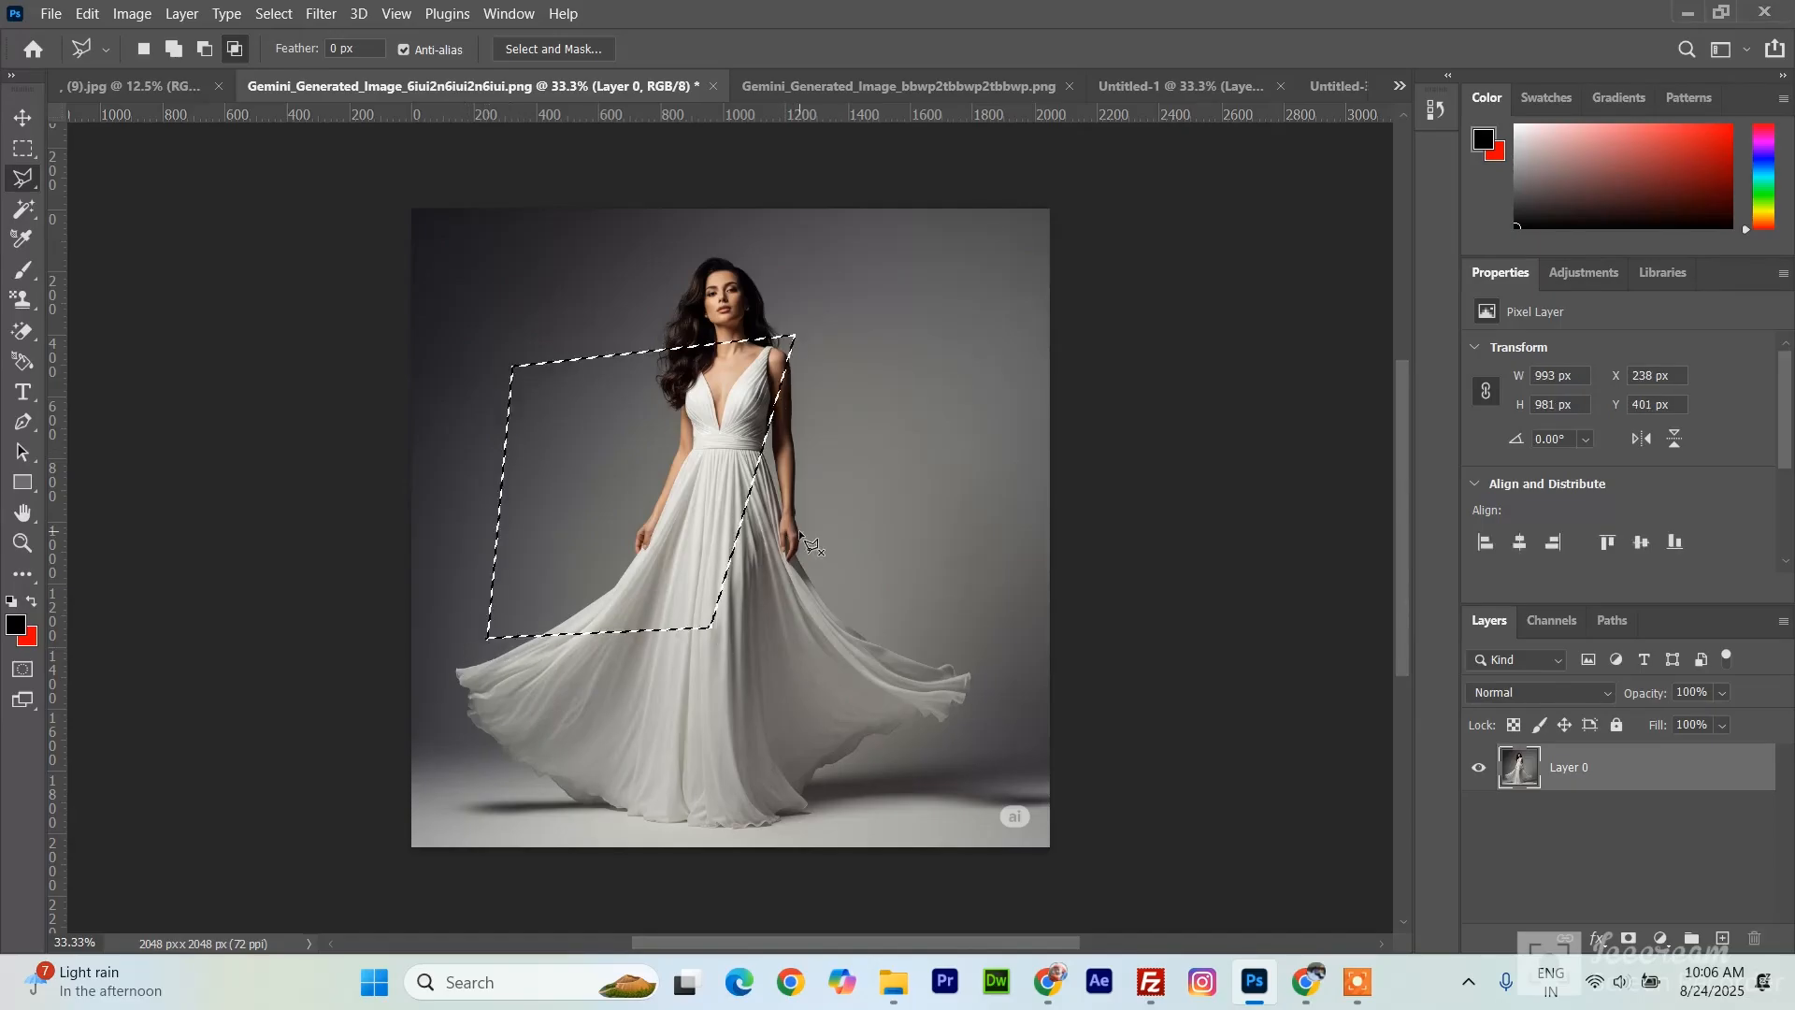
key(ctrl+d)
- Switch to the billboard image and convert its locked Background into an editable layer named Layer 0
click(774, 91)
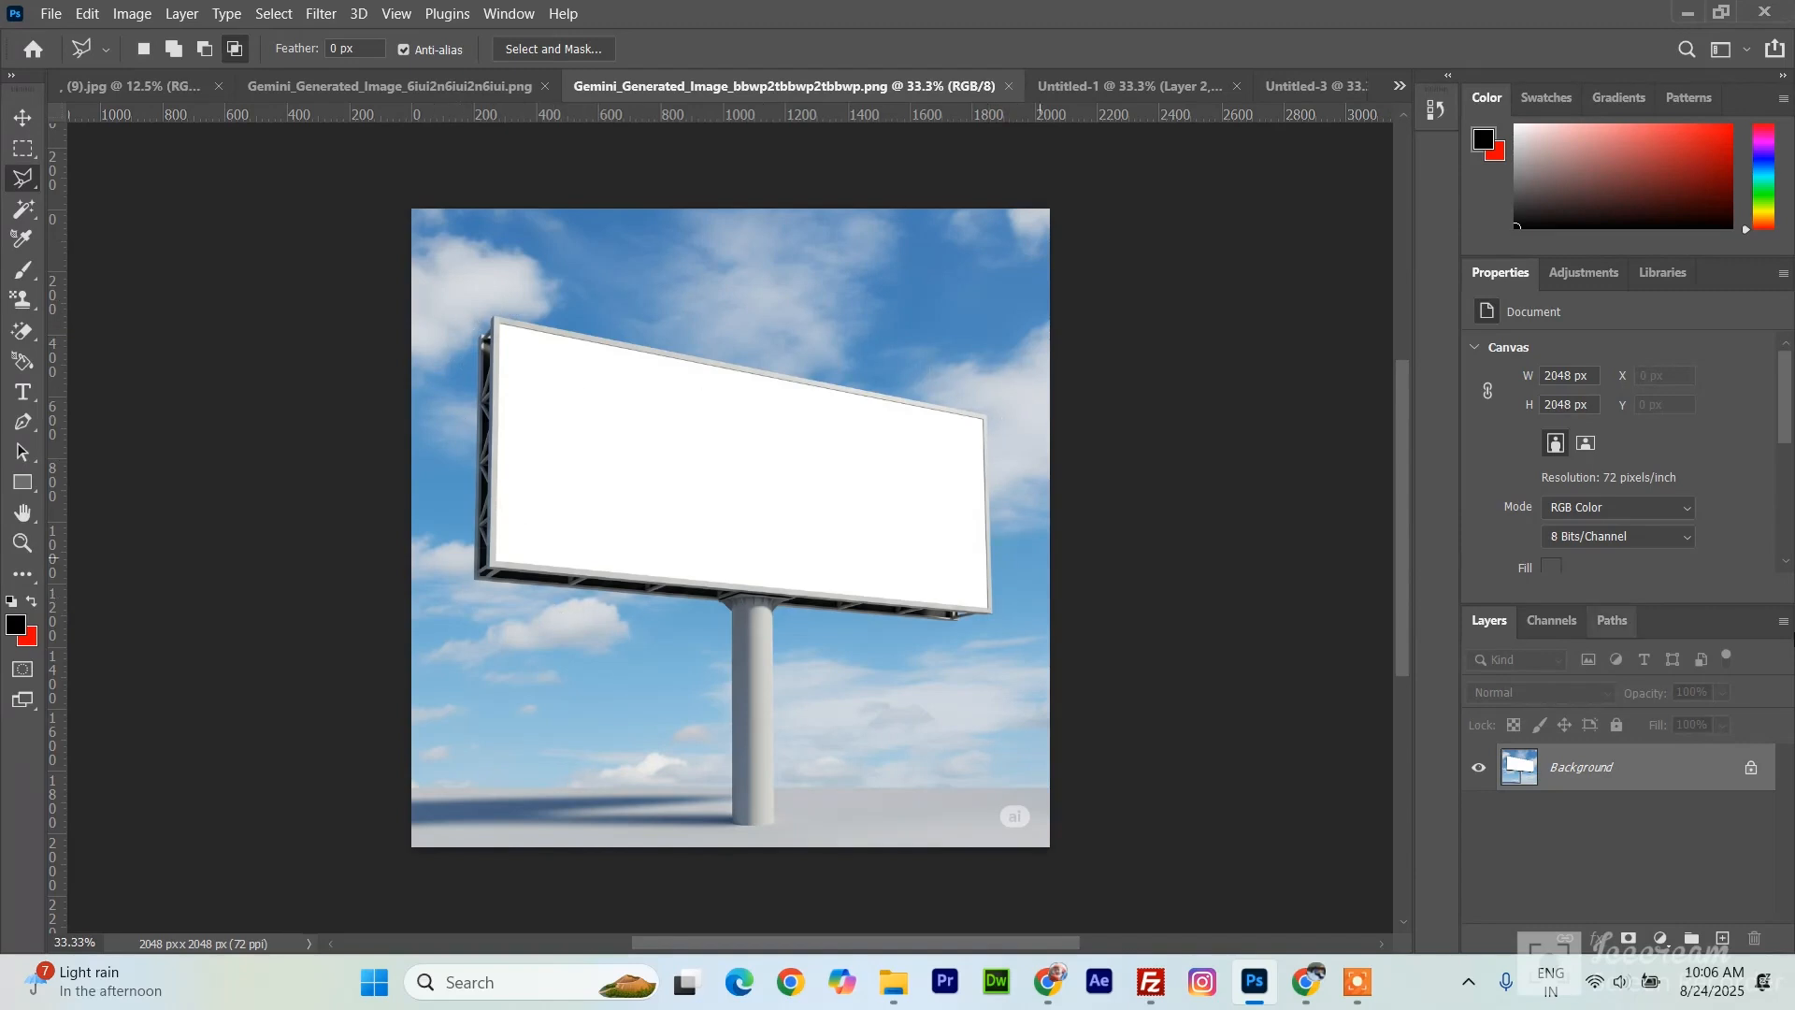
double_click(1671, 767)
click(1085, 285)
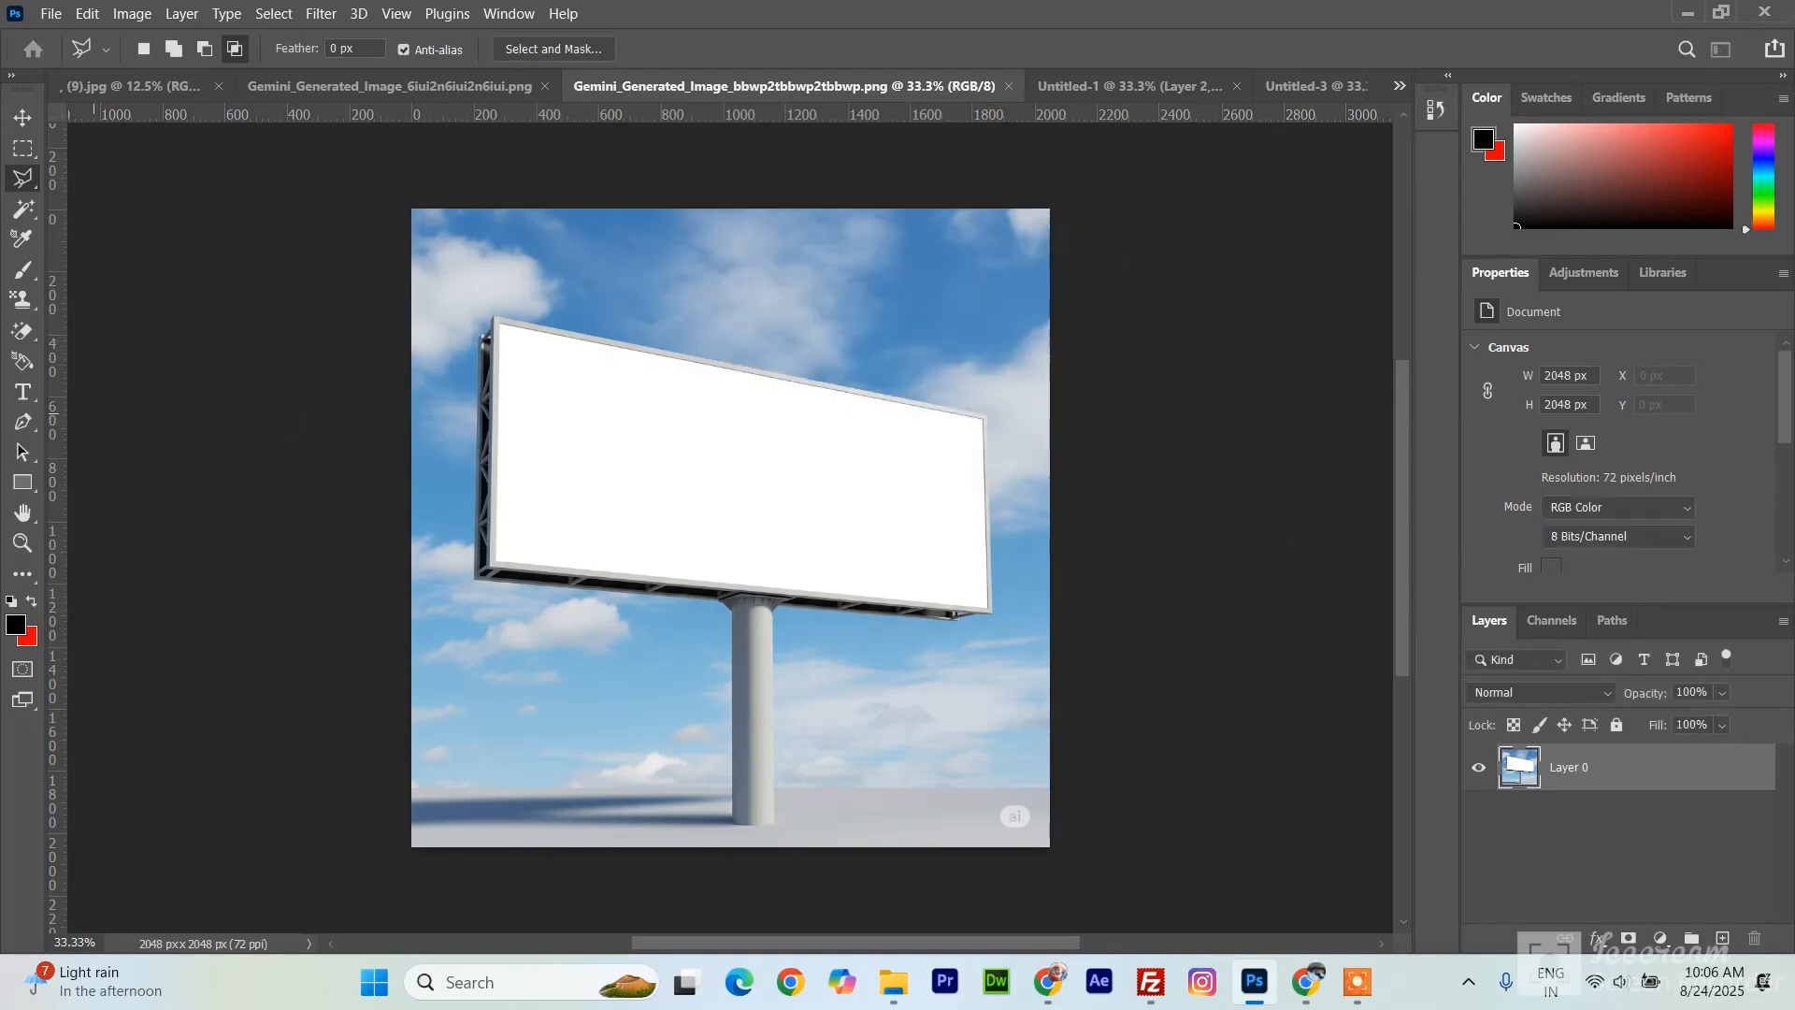
- Select the billboard's blank white panel corner by corner with the Polygonal Lasso tool, about 1570 by 900 px
right_click(15, 183)
click(163, 209)
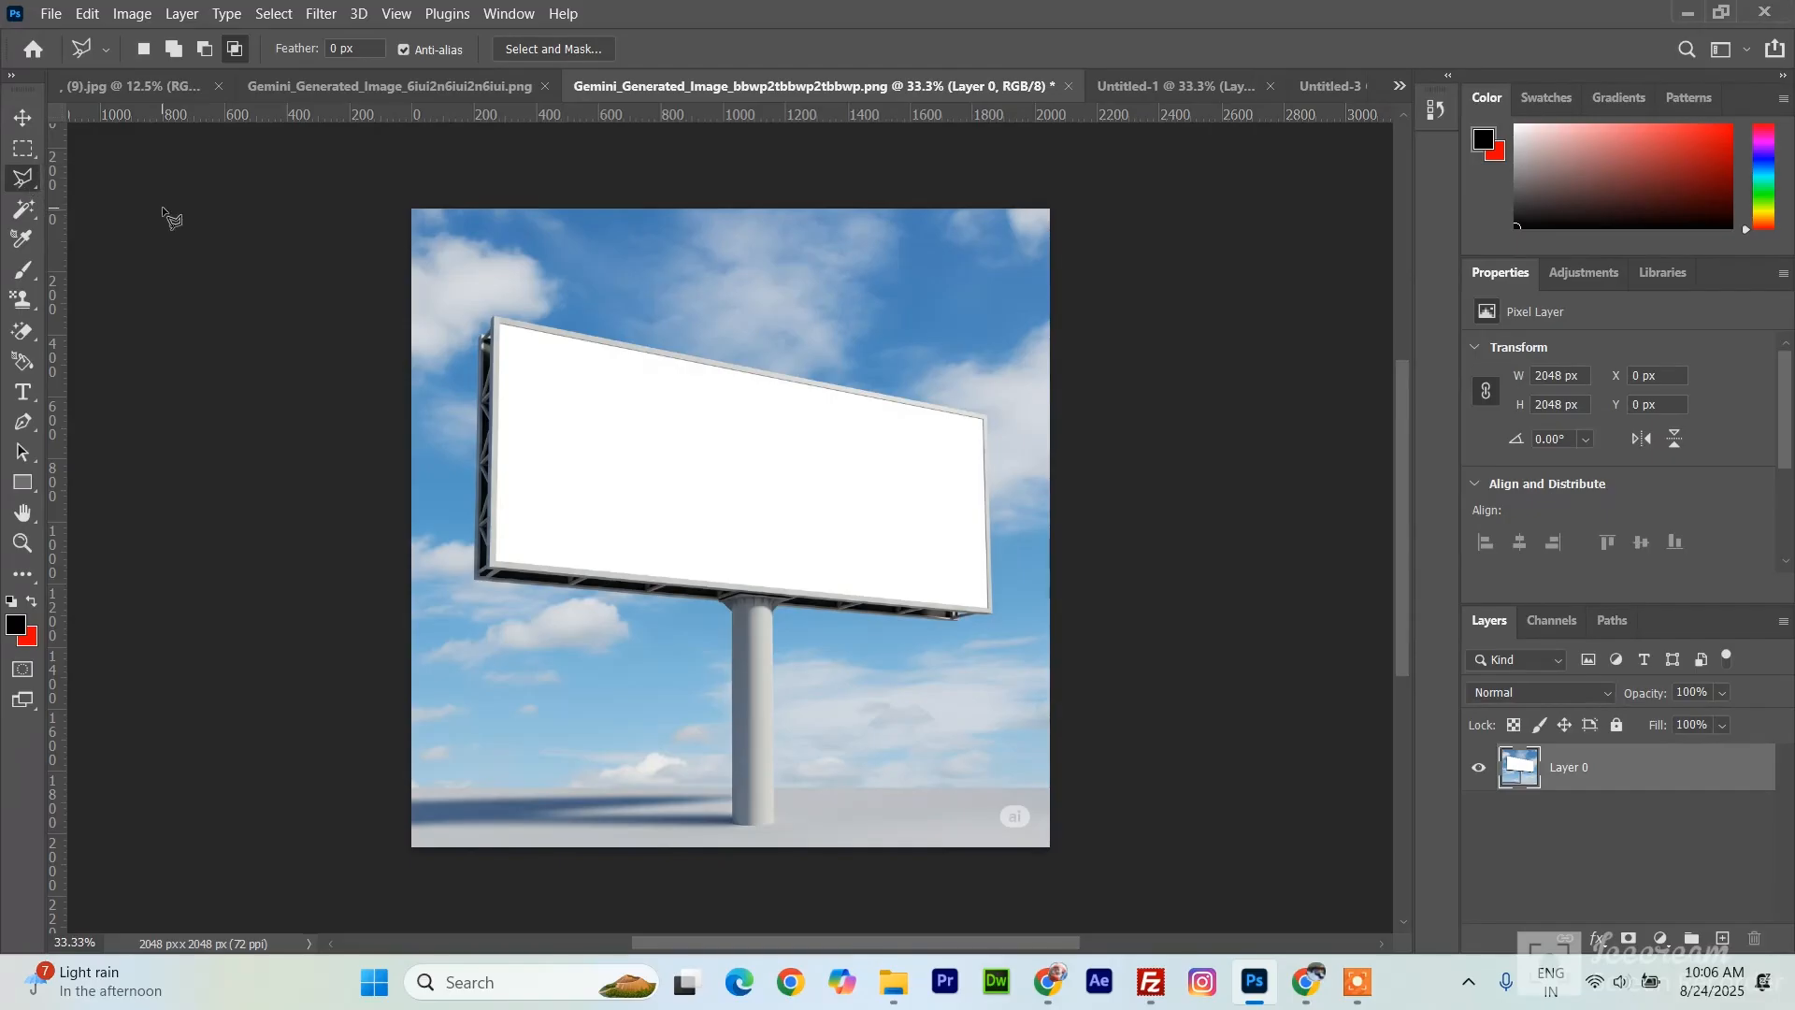
click(503, 327)
click(982, 419)
click(986, 598)
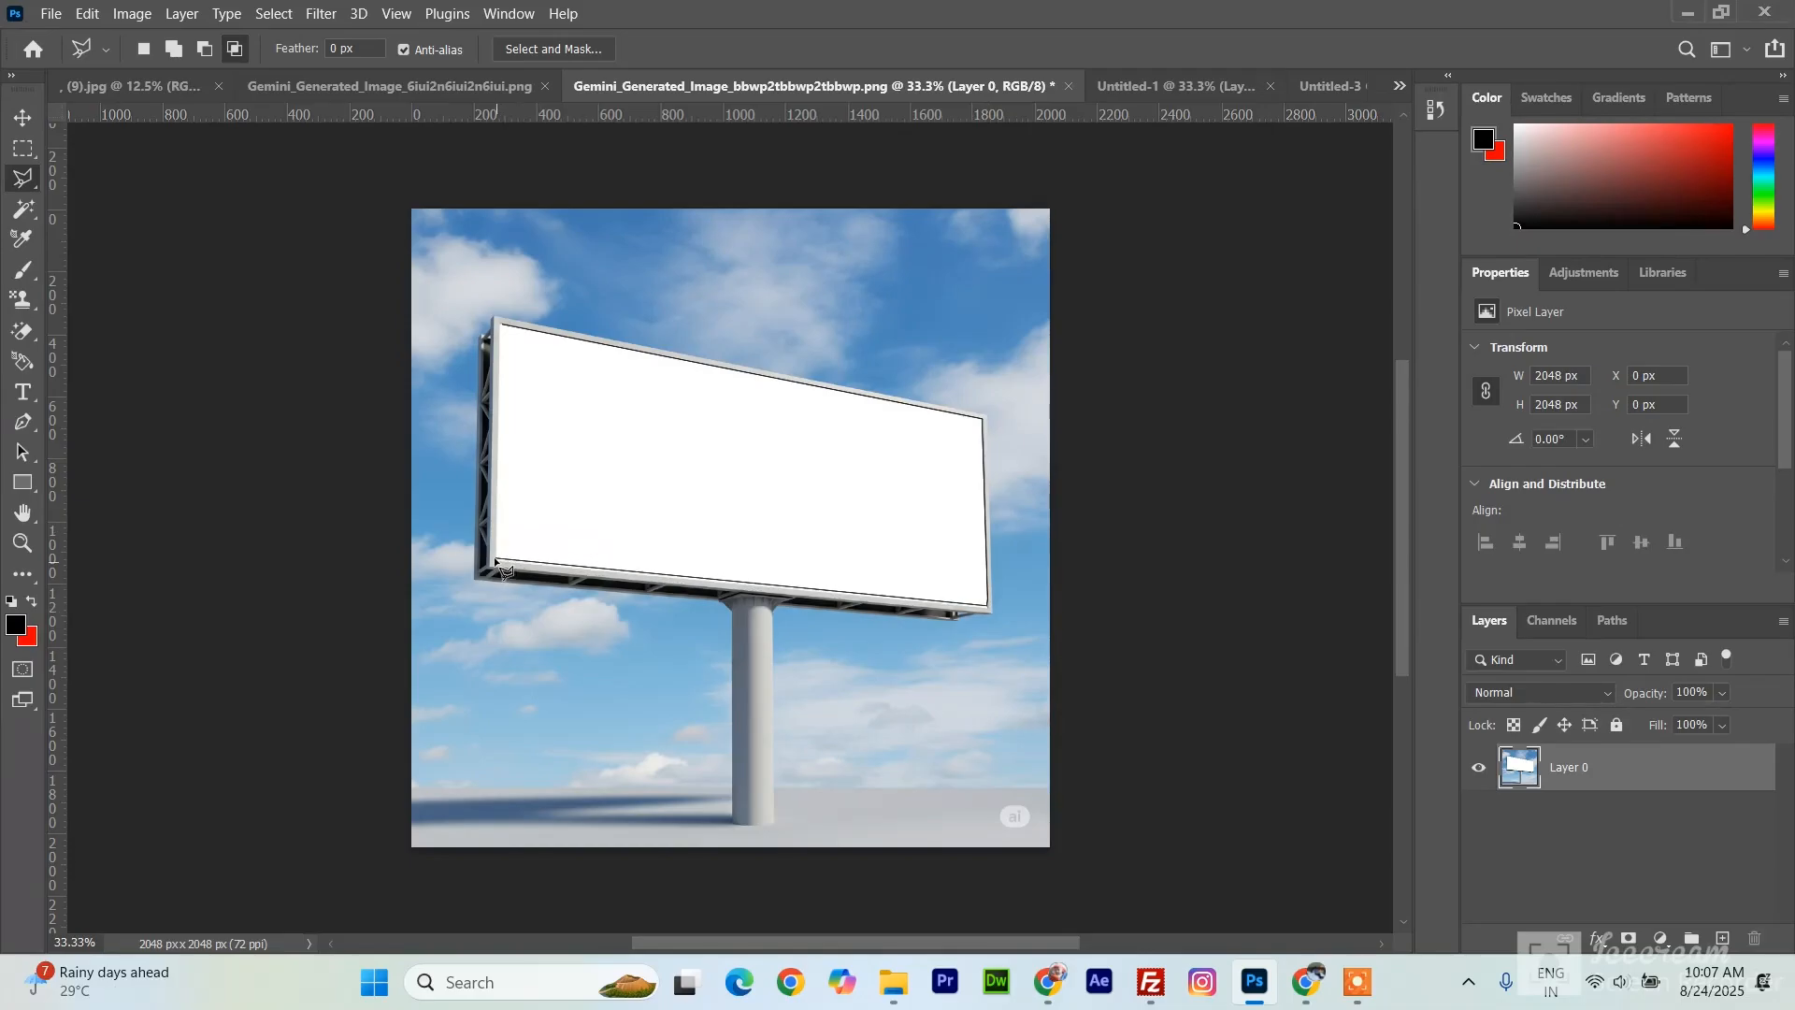
click(503, 564)
click(505, 329)
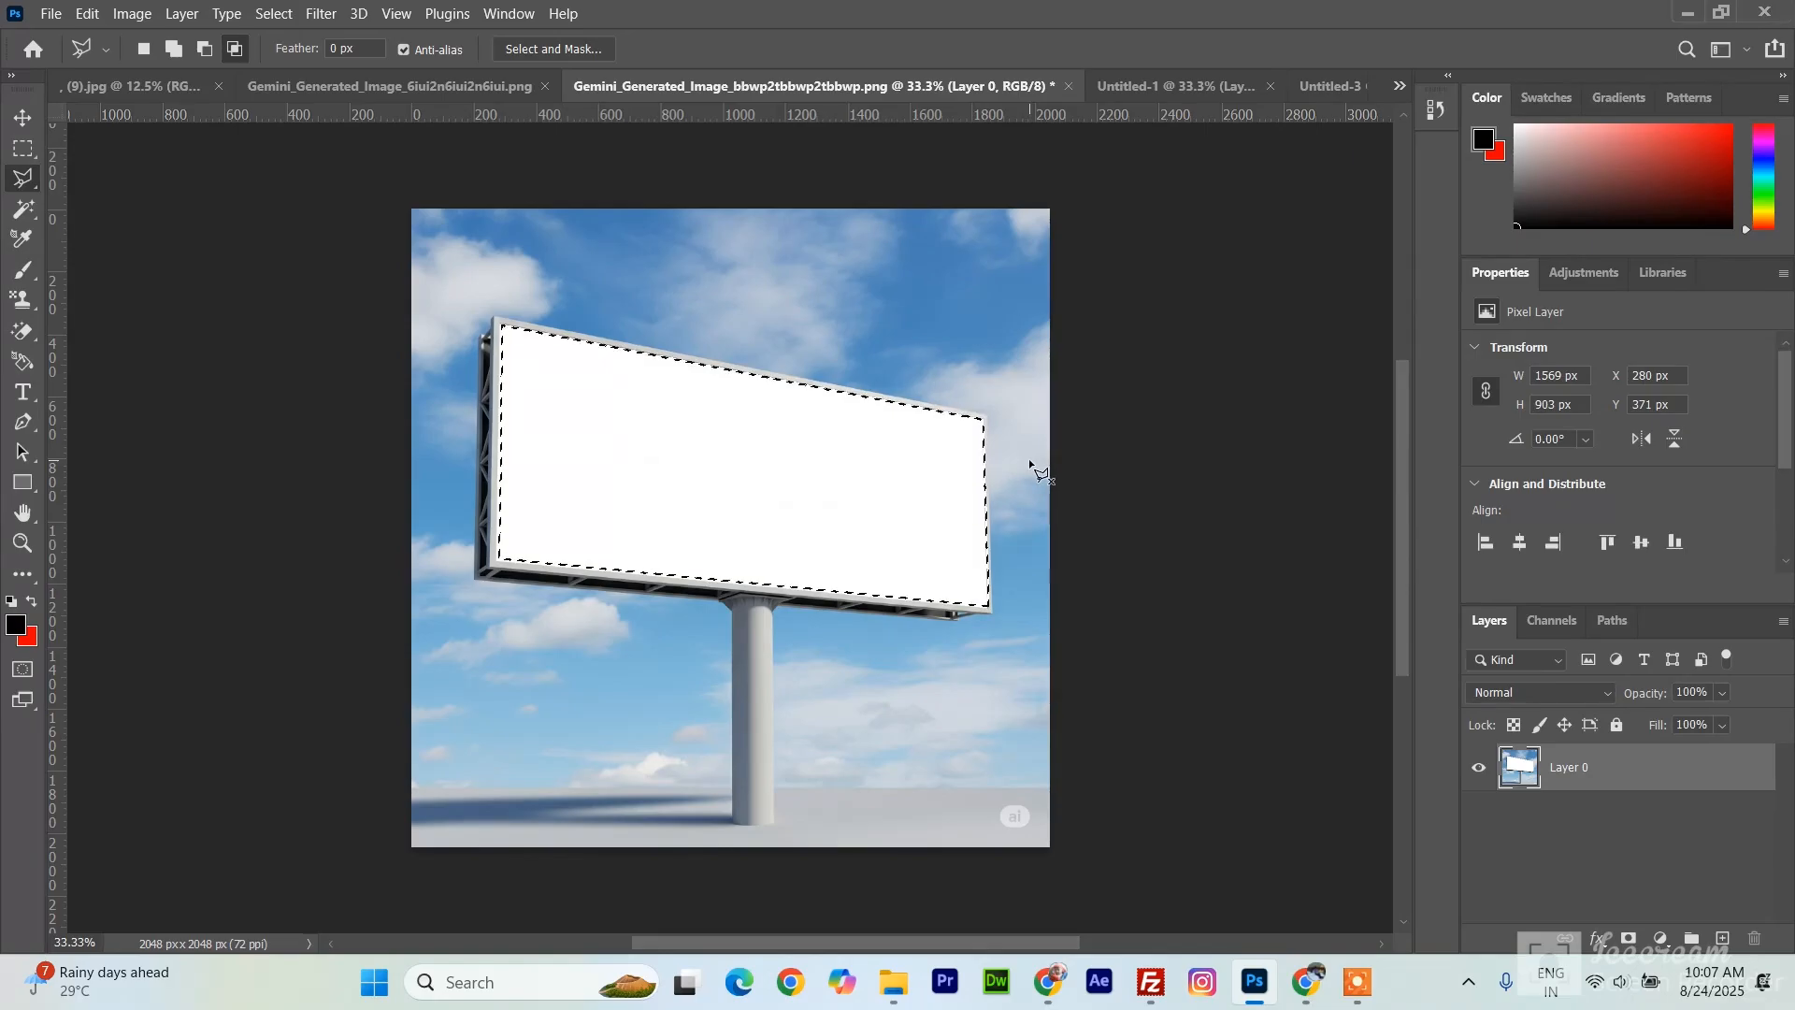
- Fill the selected billboard panel with a dark red background color on a new layer and deselect
click(1722, 938)
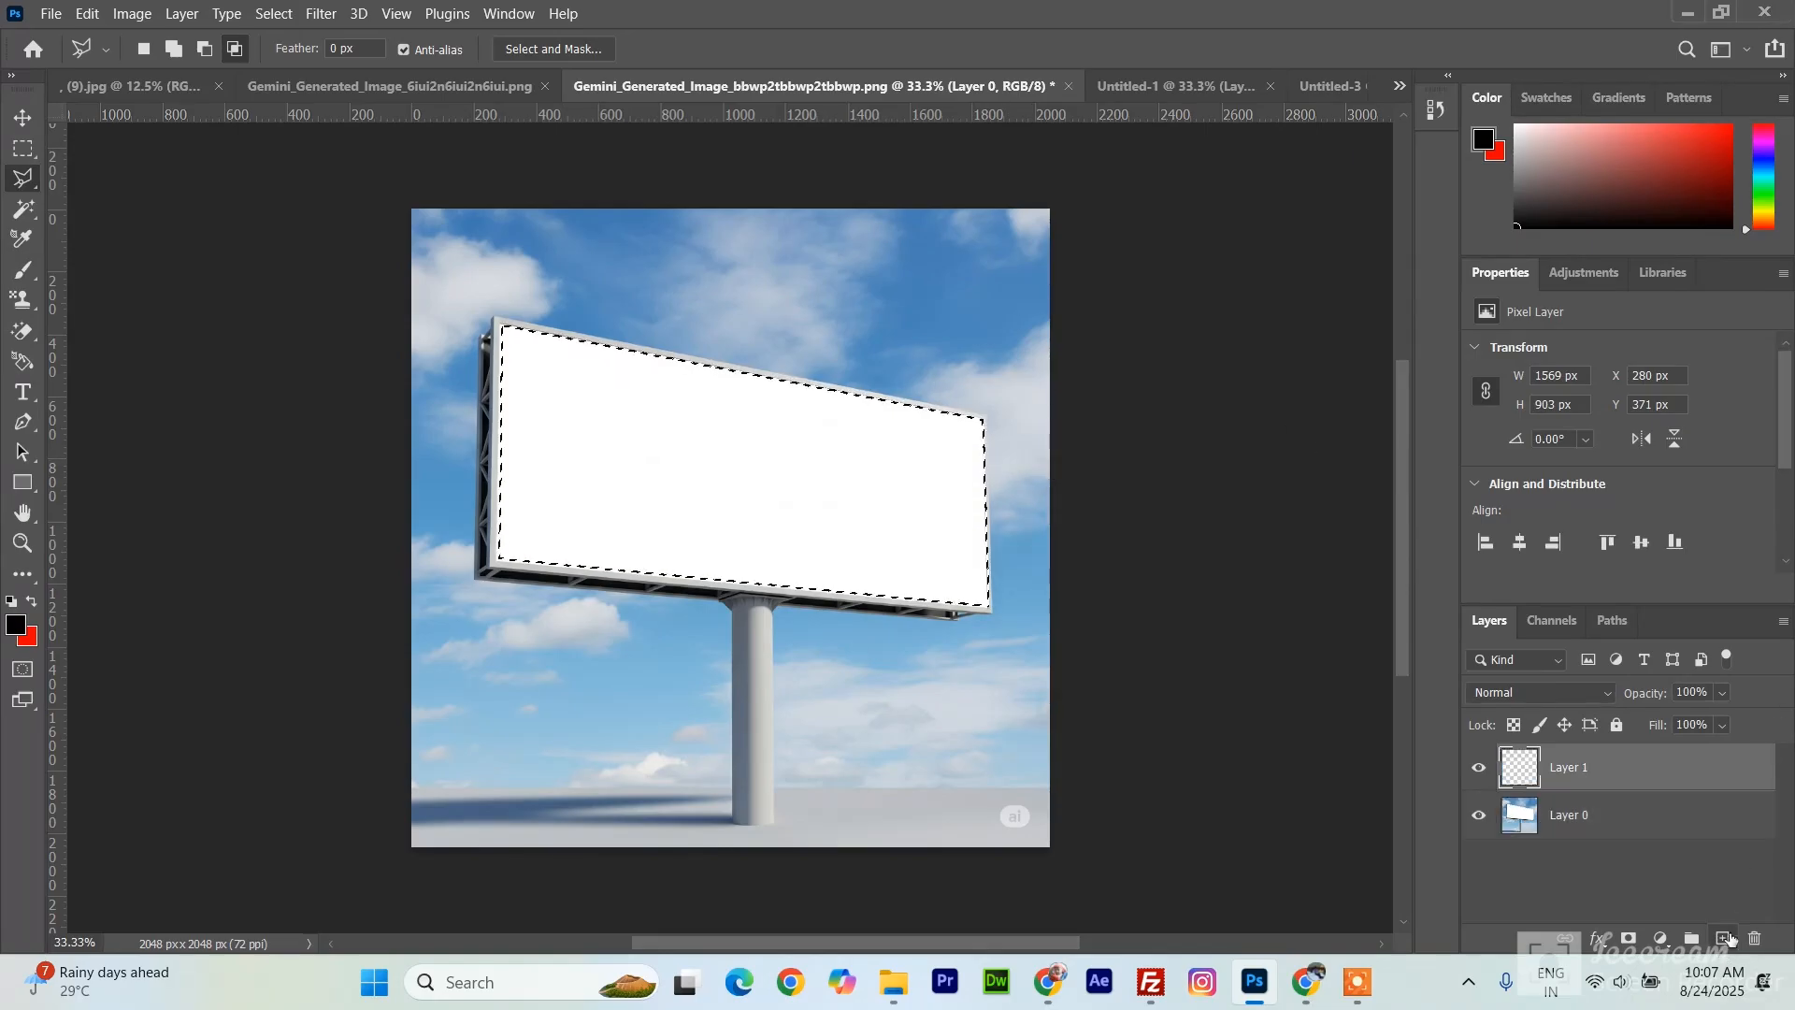
click(28, 638)
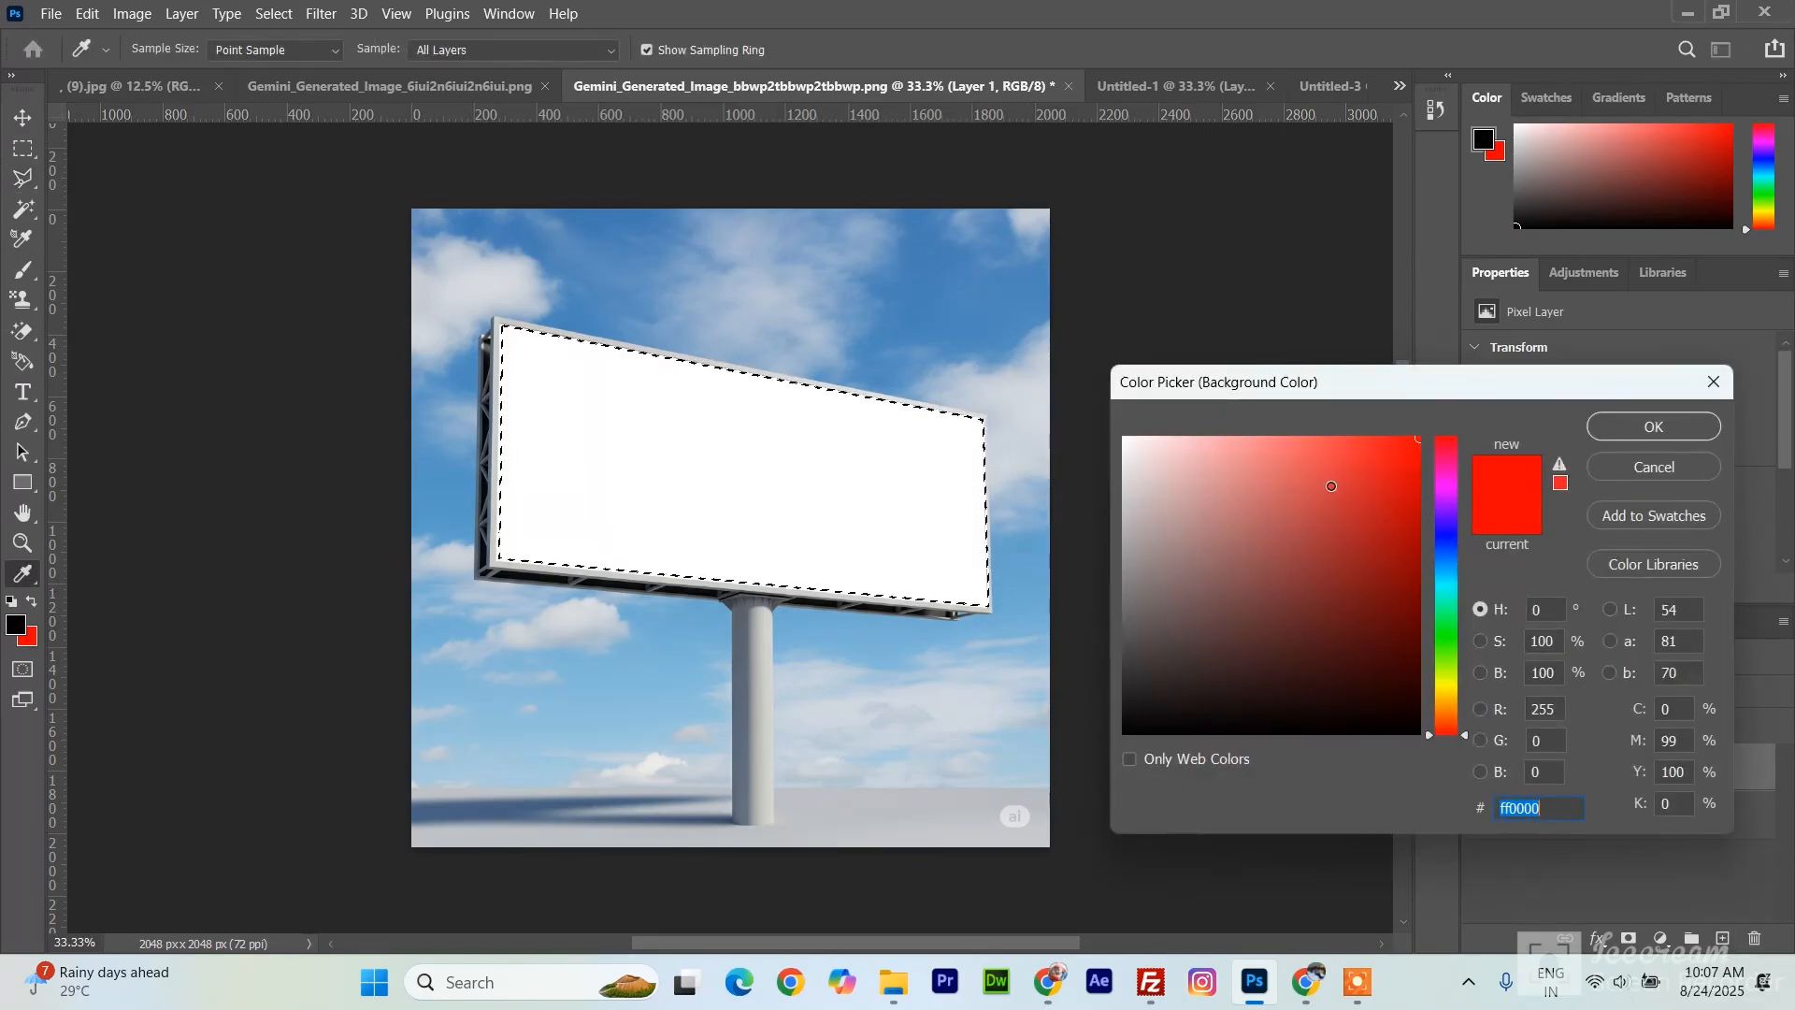
click(1419, 559)
click(1675, 424)
key(ctrl+BackSpace)
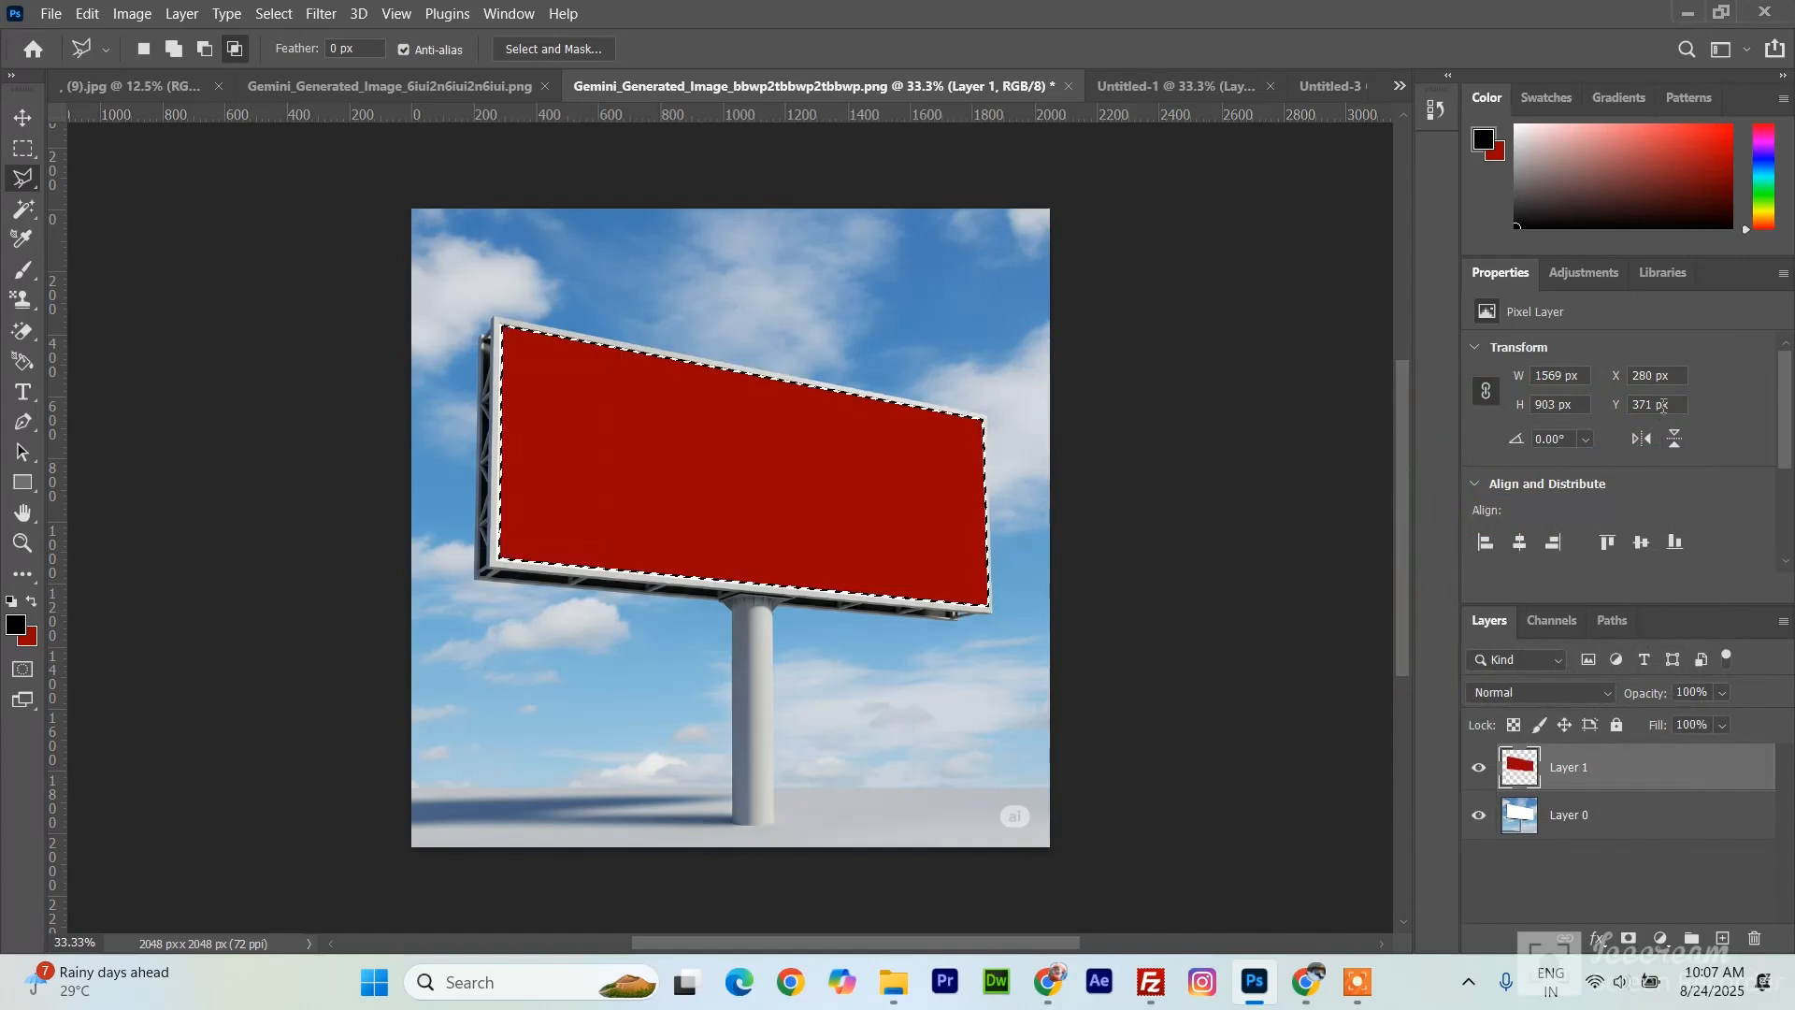
key(ctrl+d)
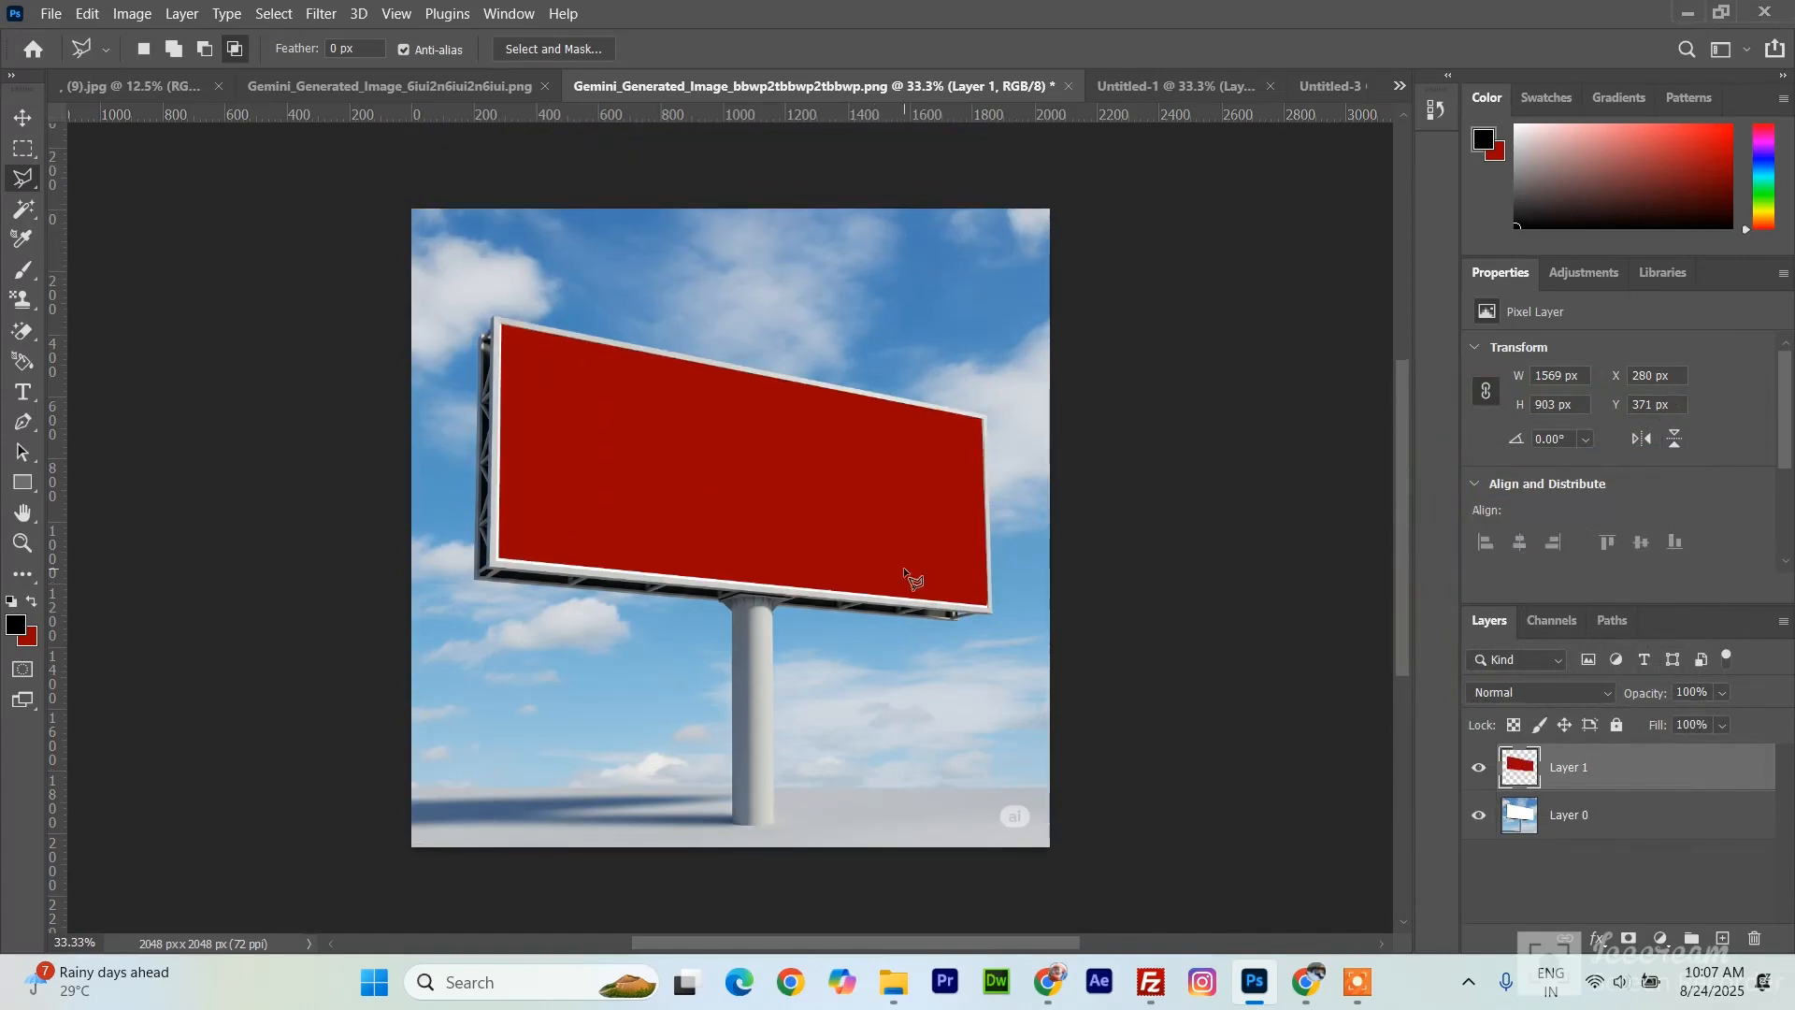
click(24, 118)
click(22, 178)
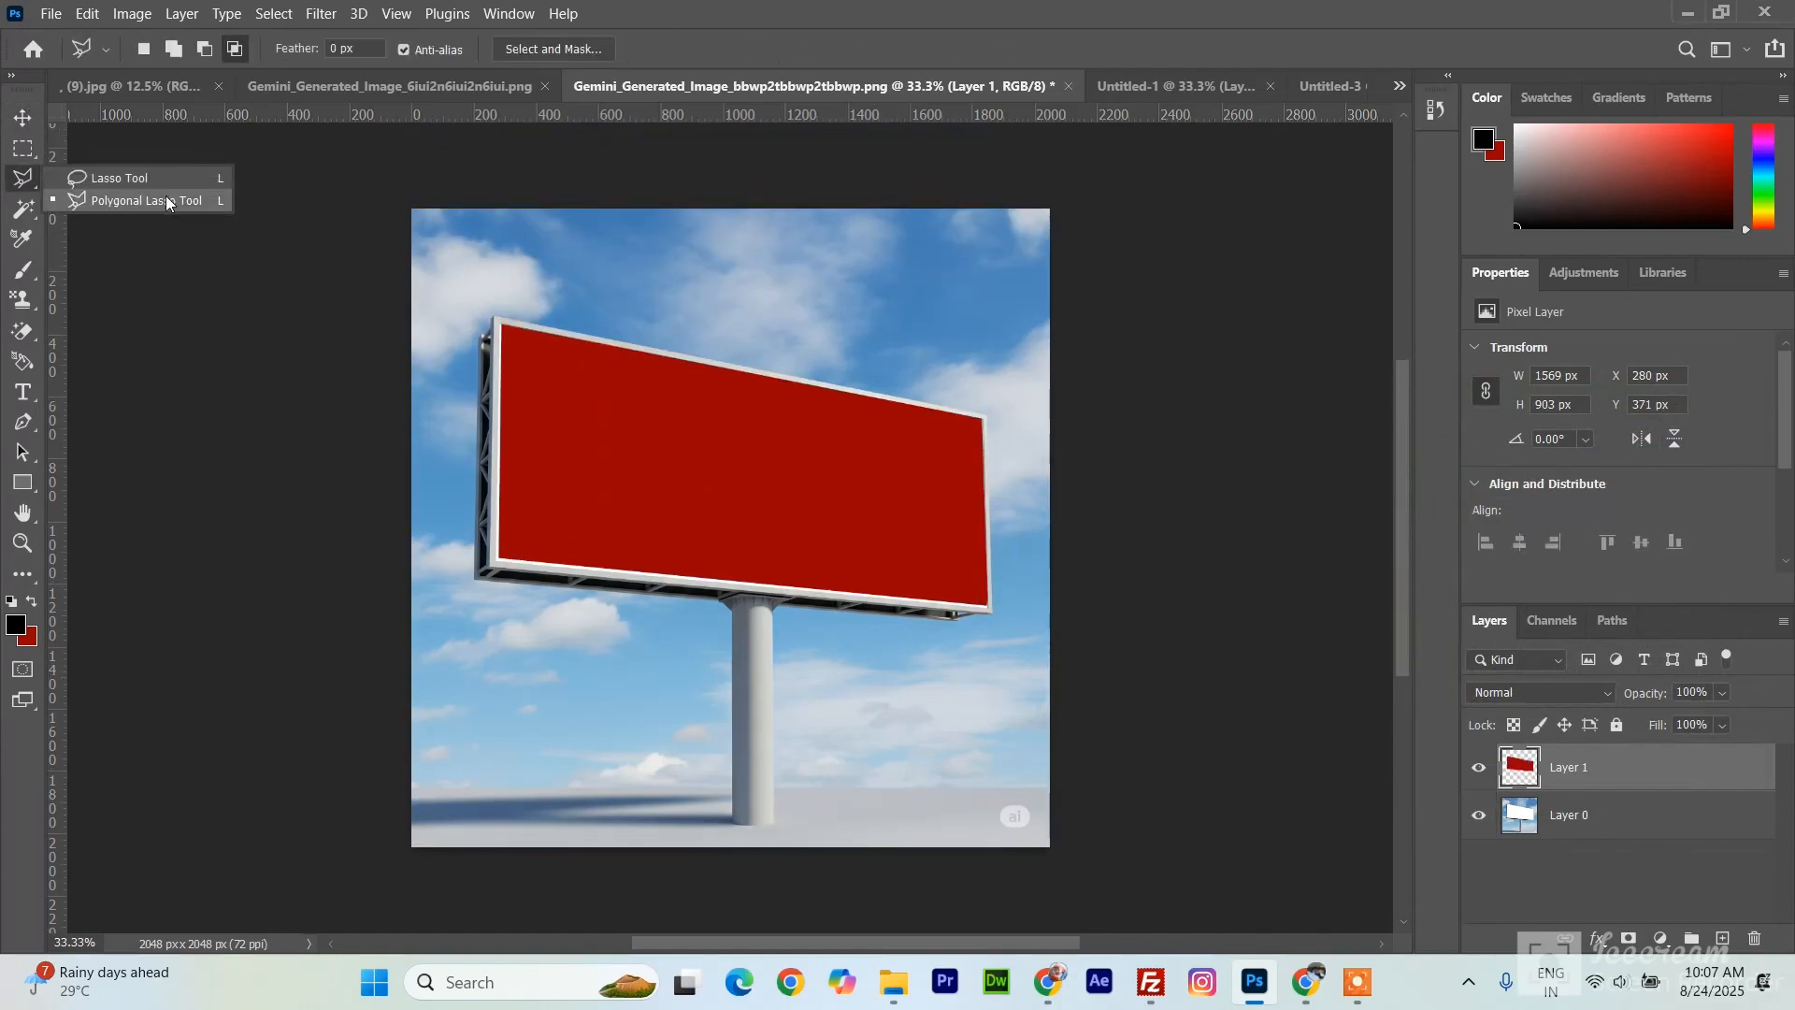
click(145, 199)
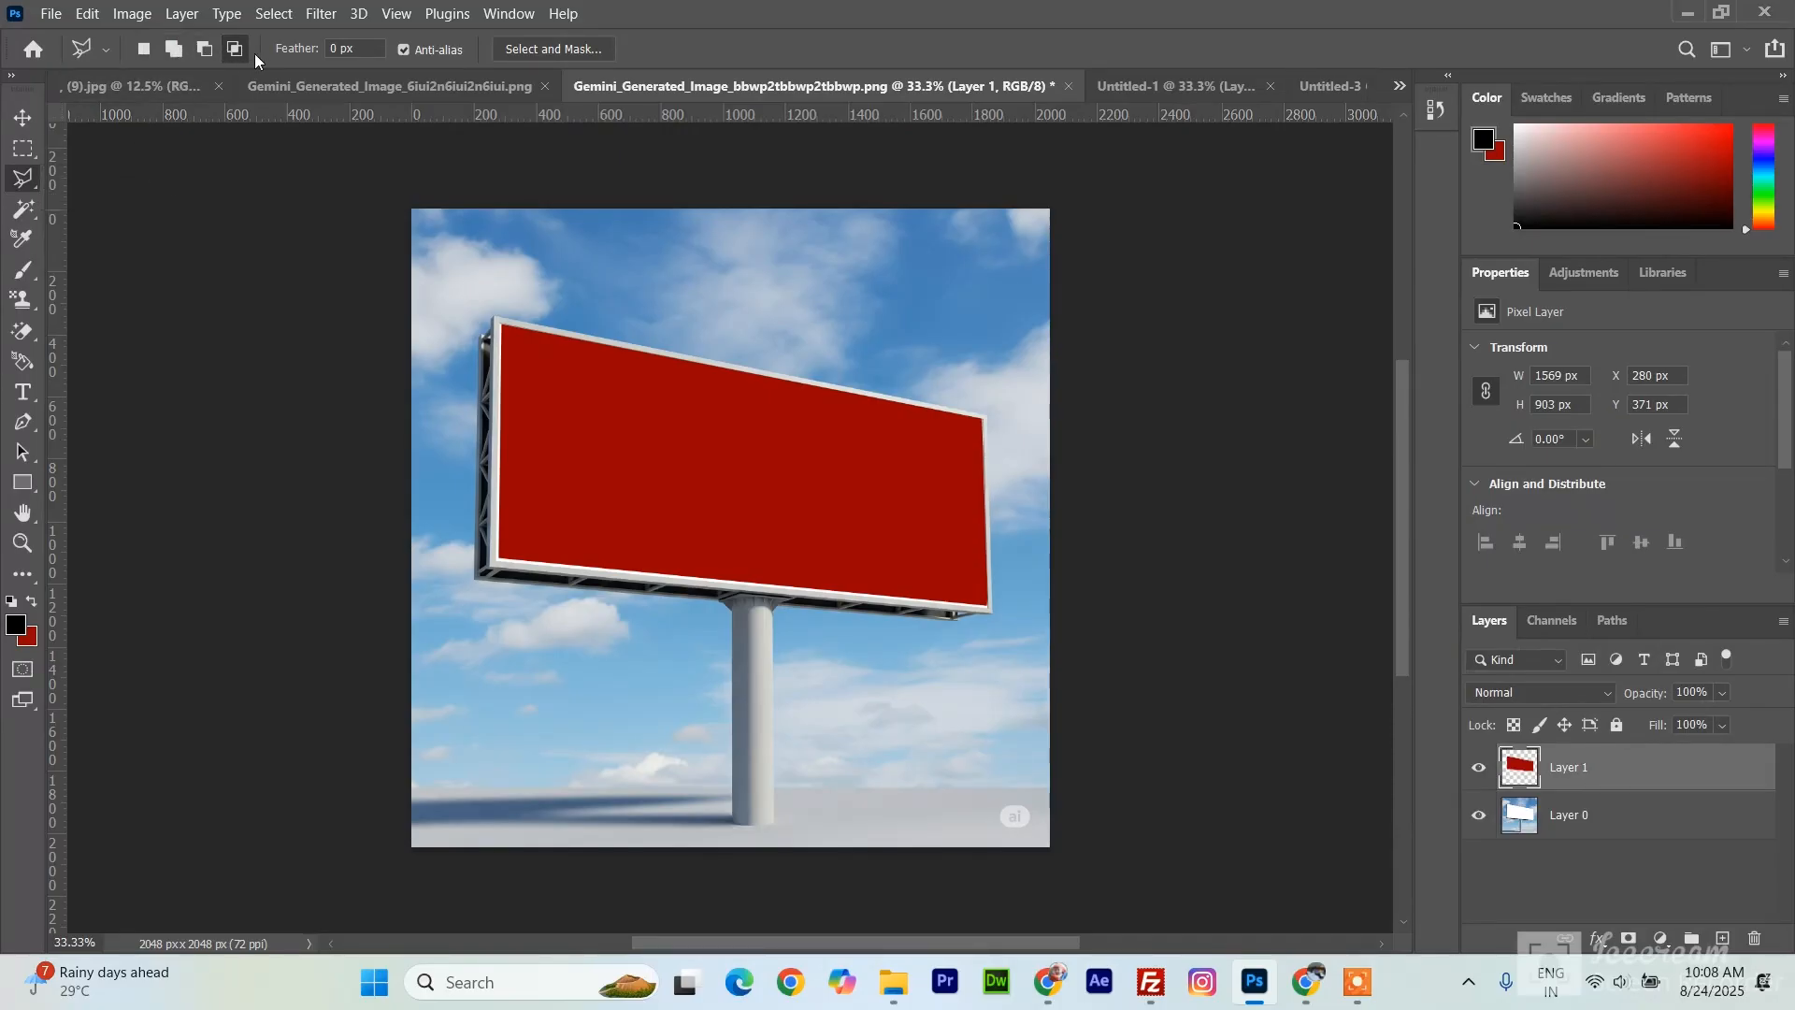
click(22, 178)
click(185, 183)
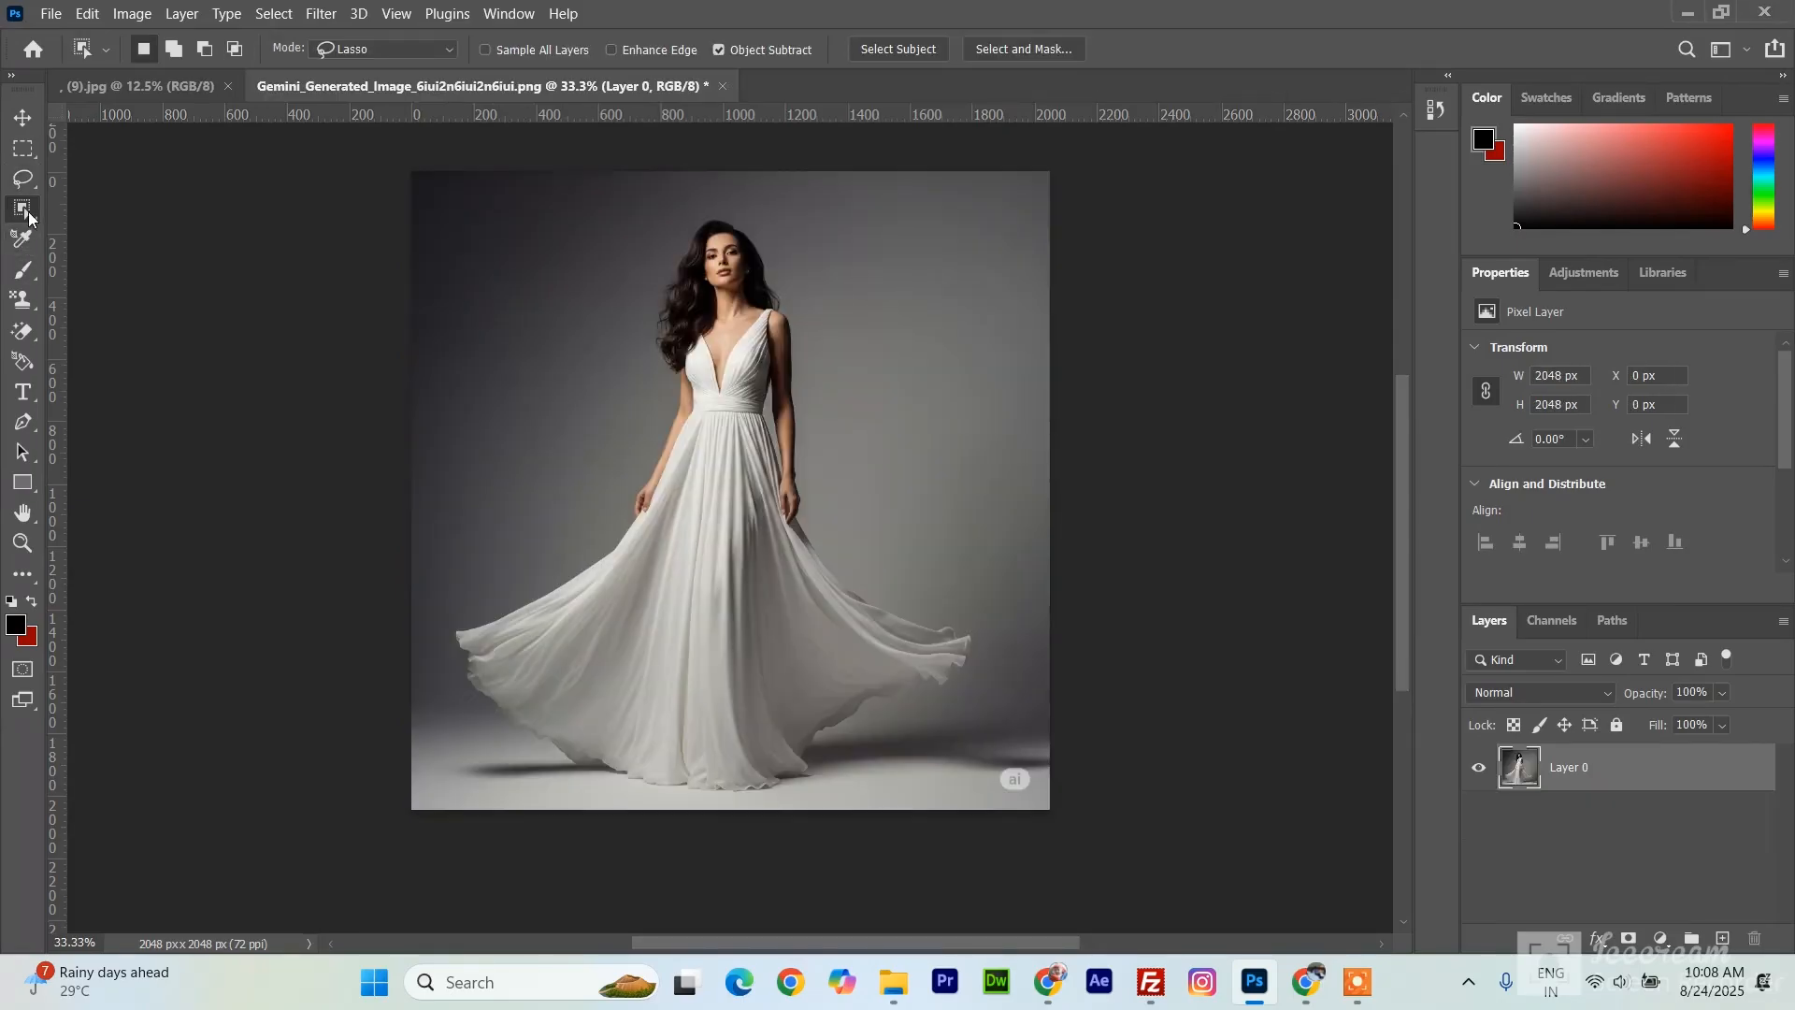
- Select the woman with the Object Selection tool in Rectangle mode by framing nearly the whole image, and deselect
right_click(23, 207)
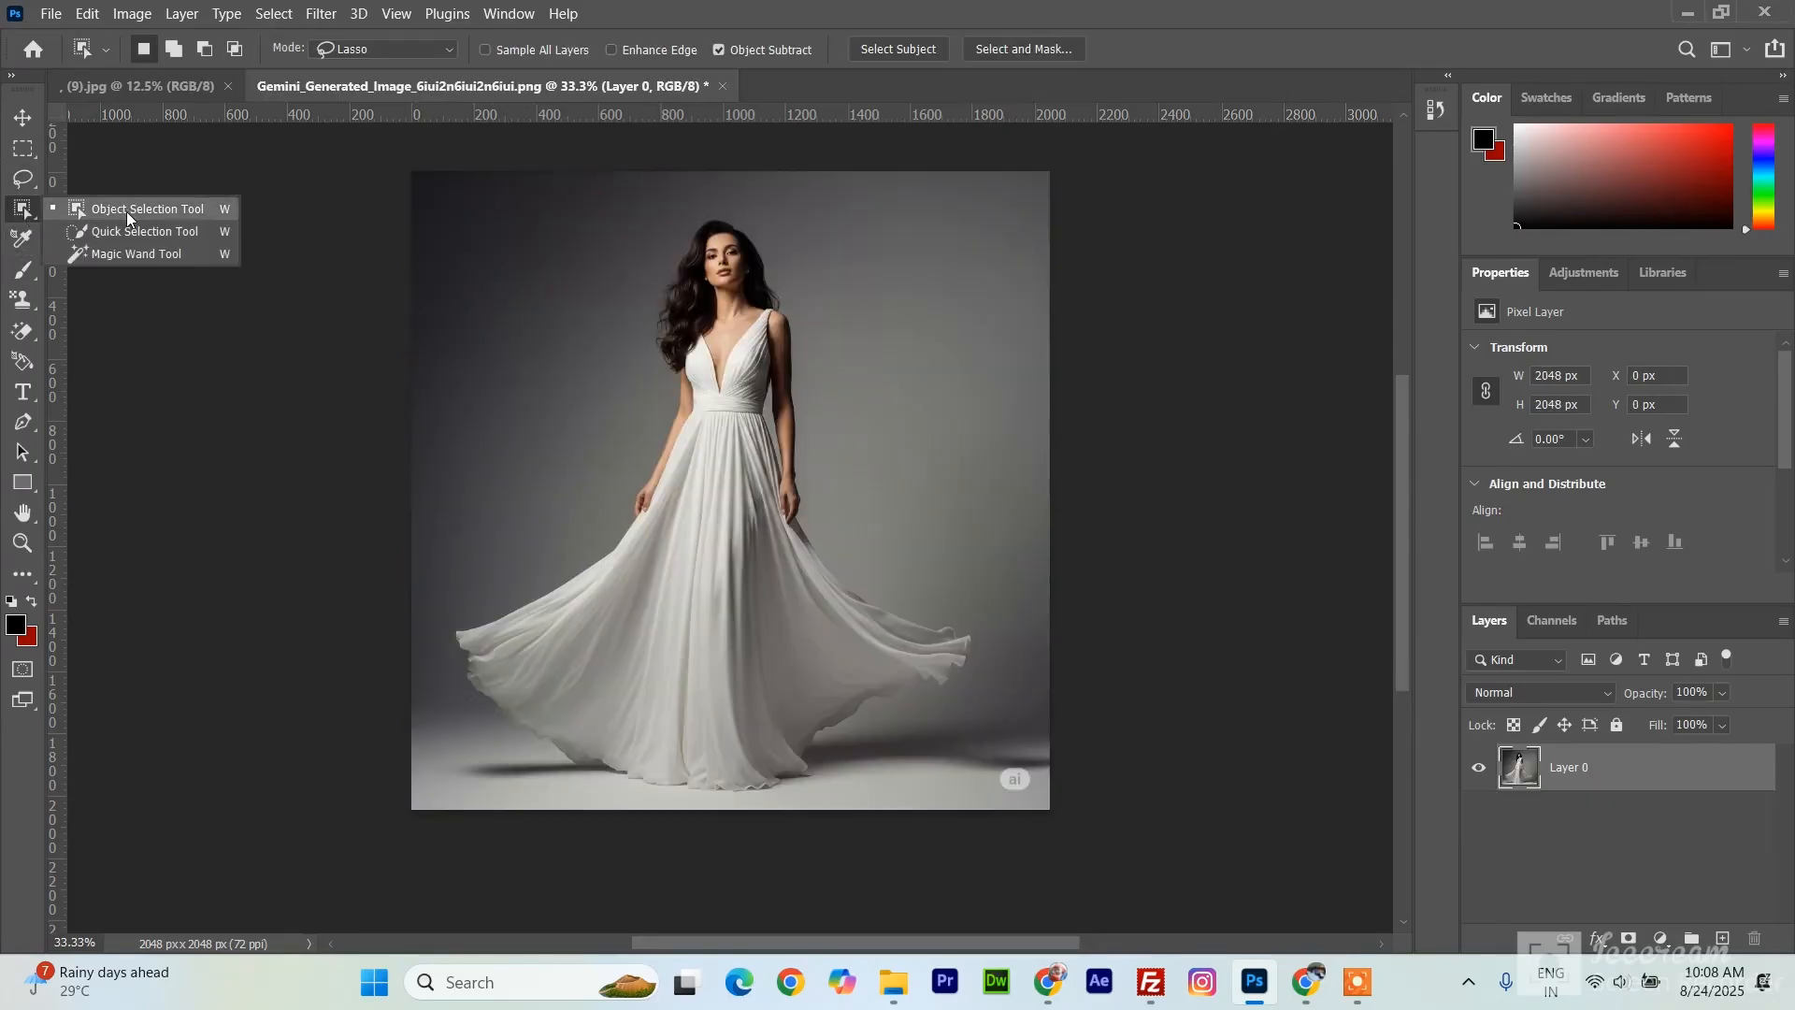
click(200, 206)
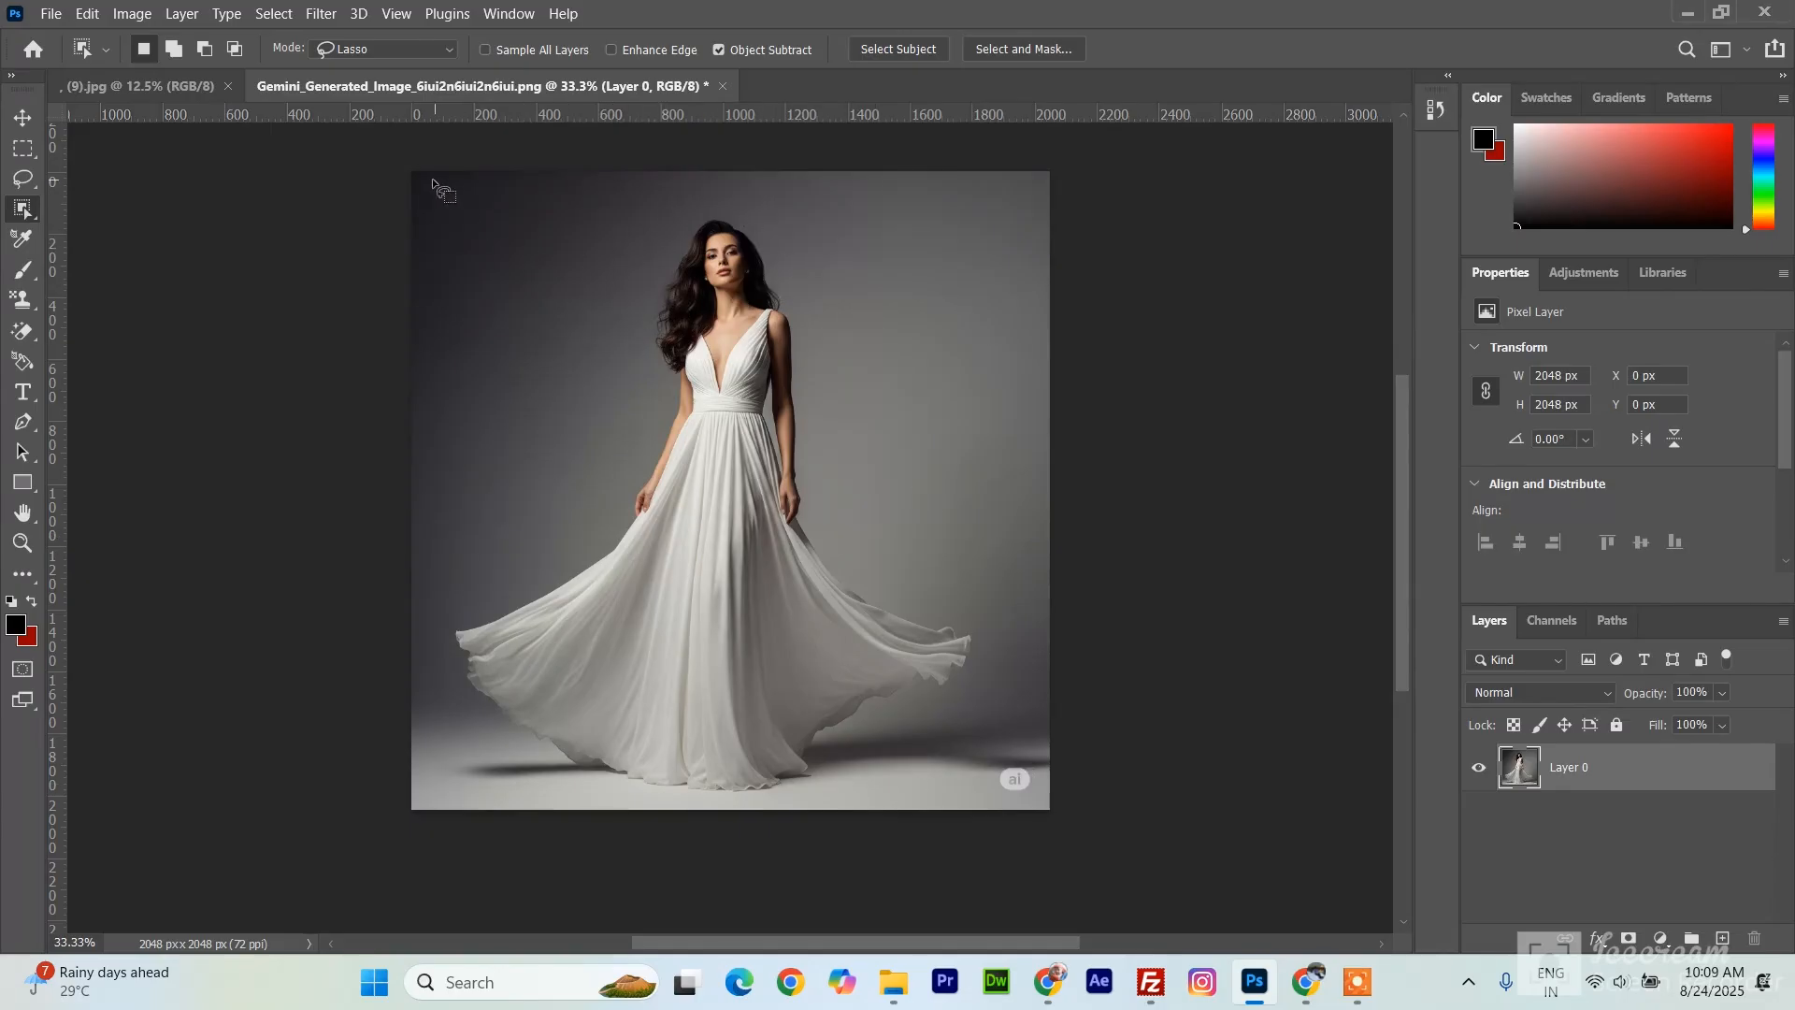
click(367, 50)
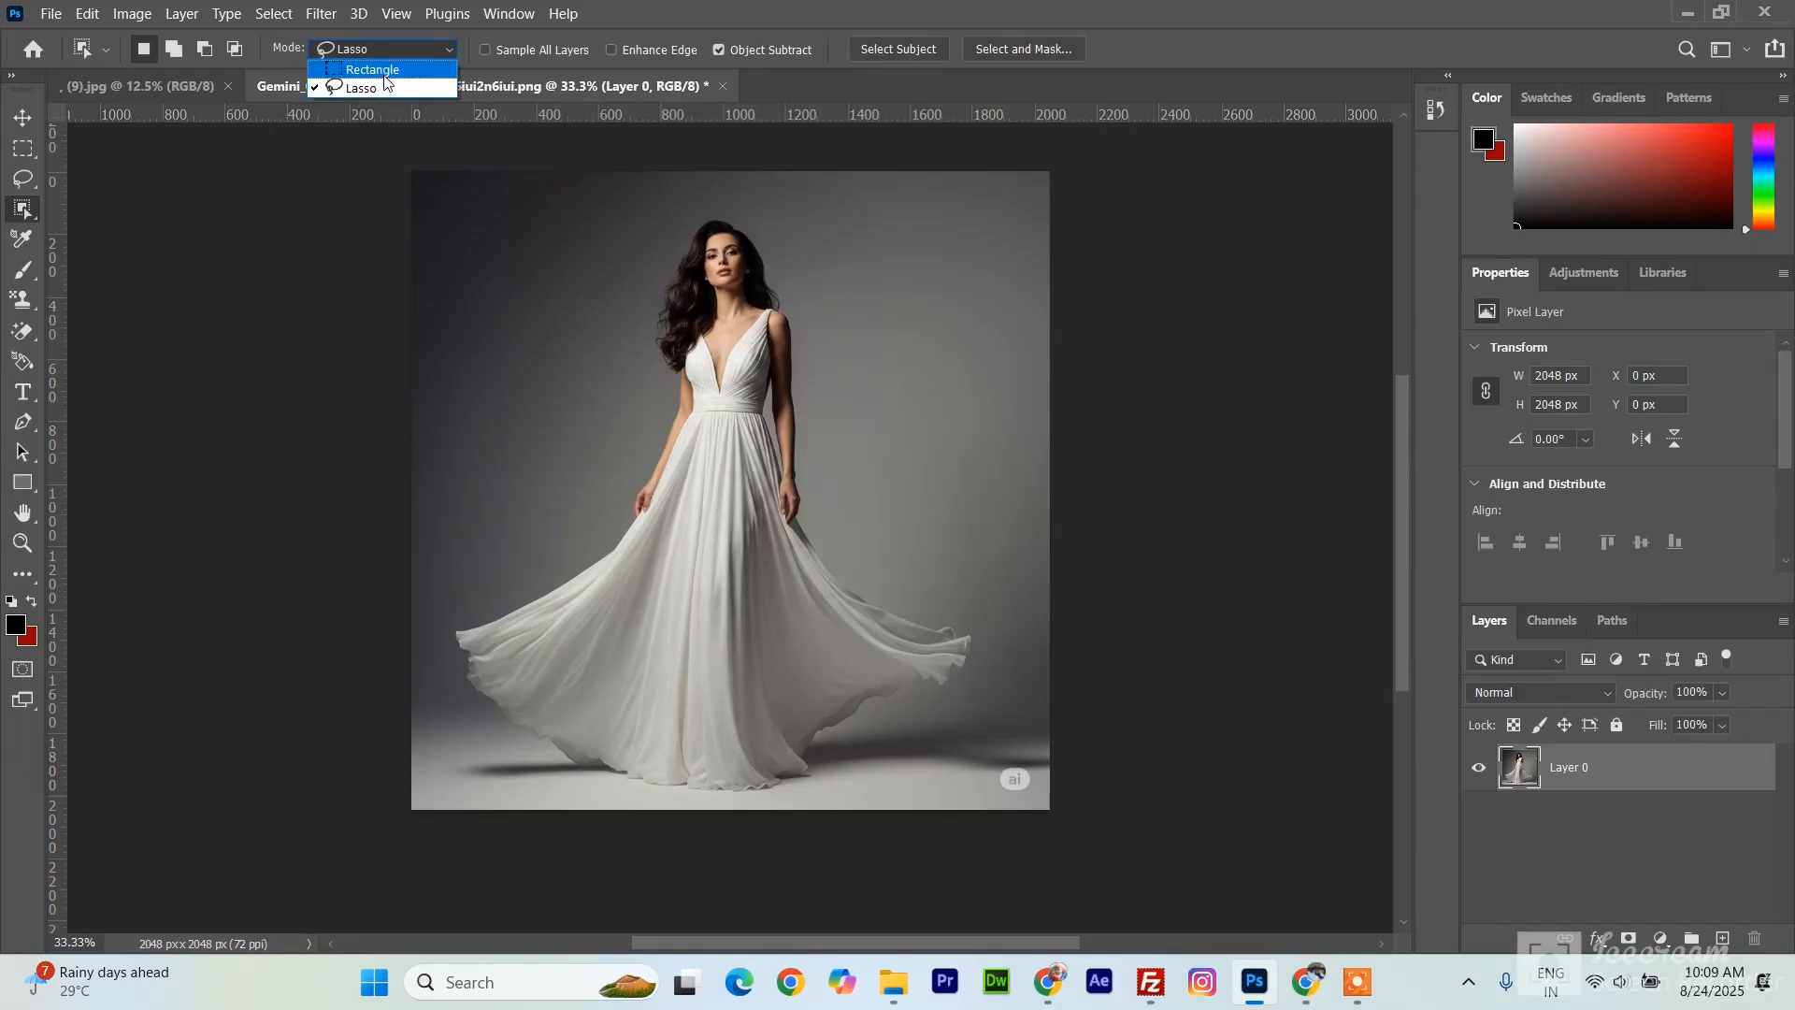
click(402, 71)
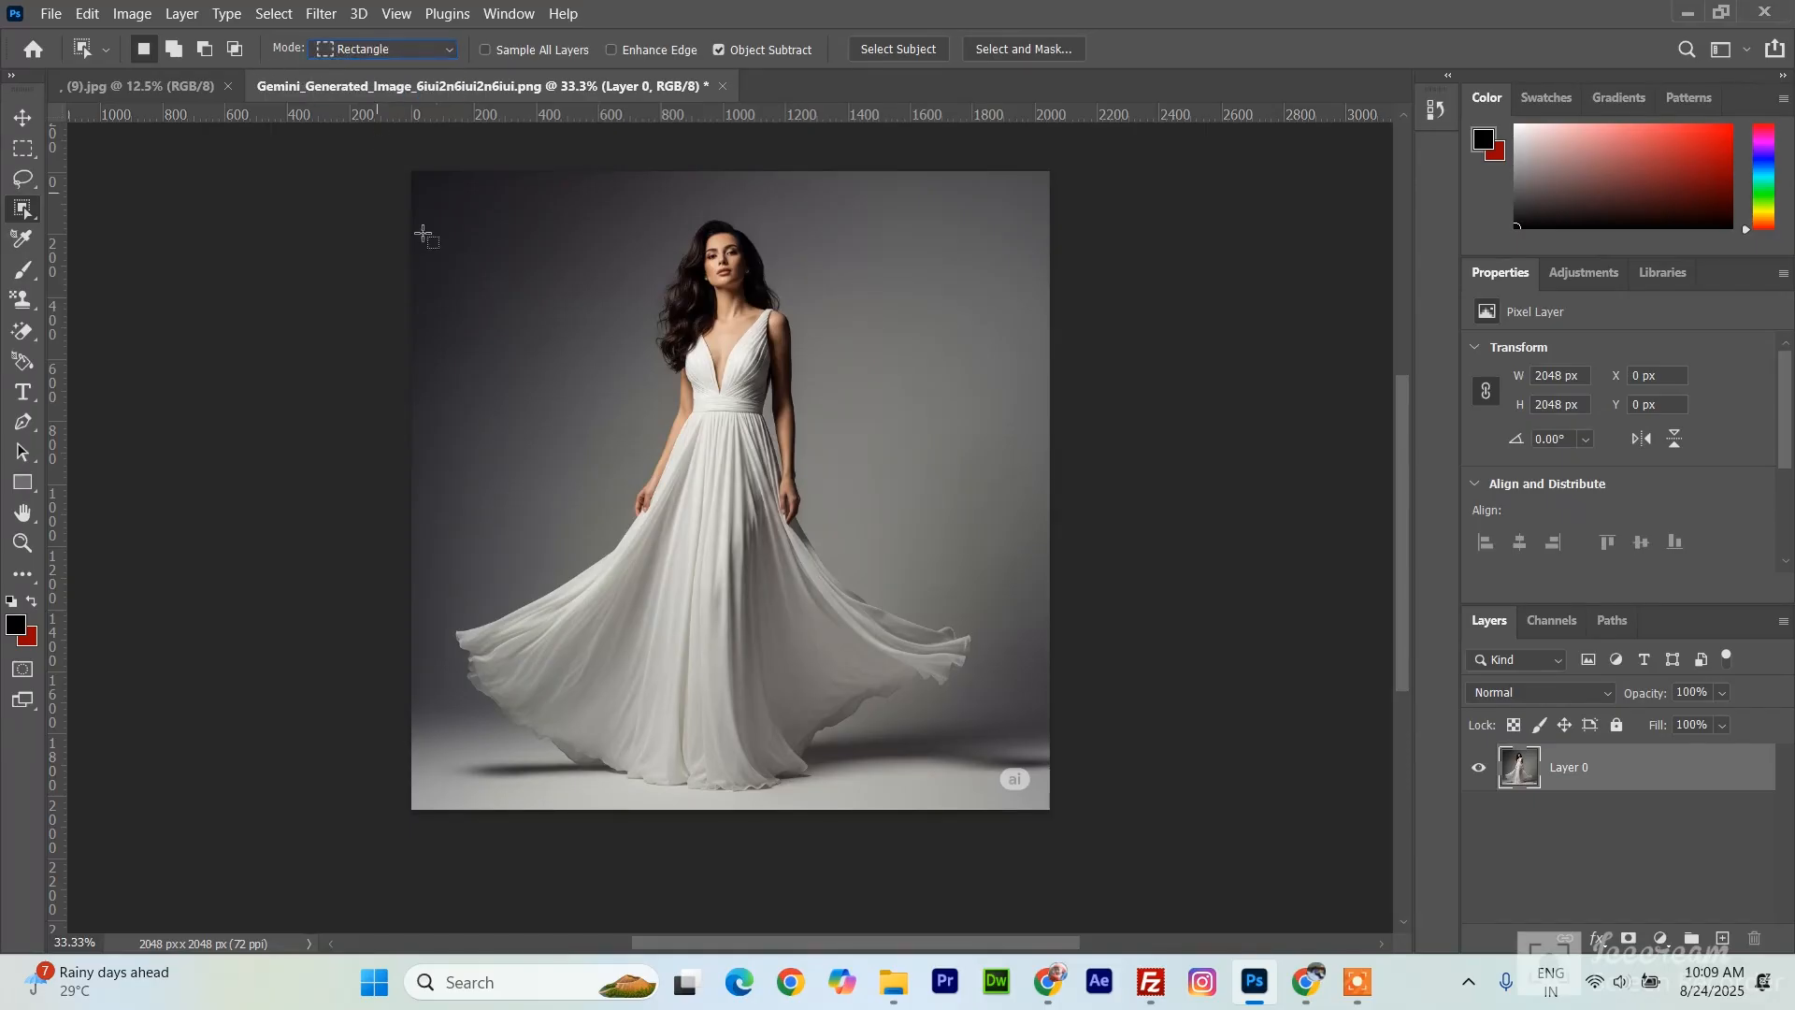
drag(418, 176, 994, 814)
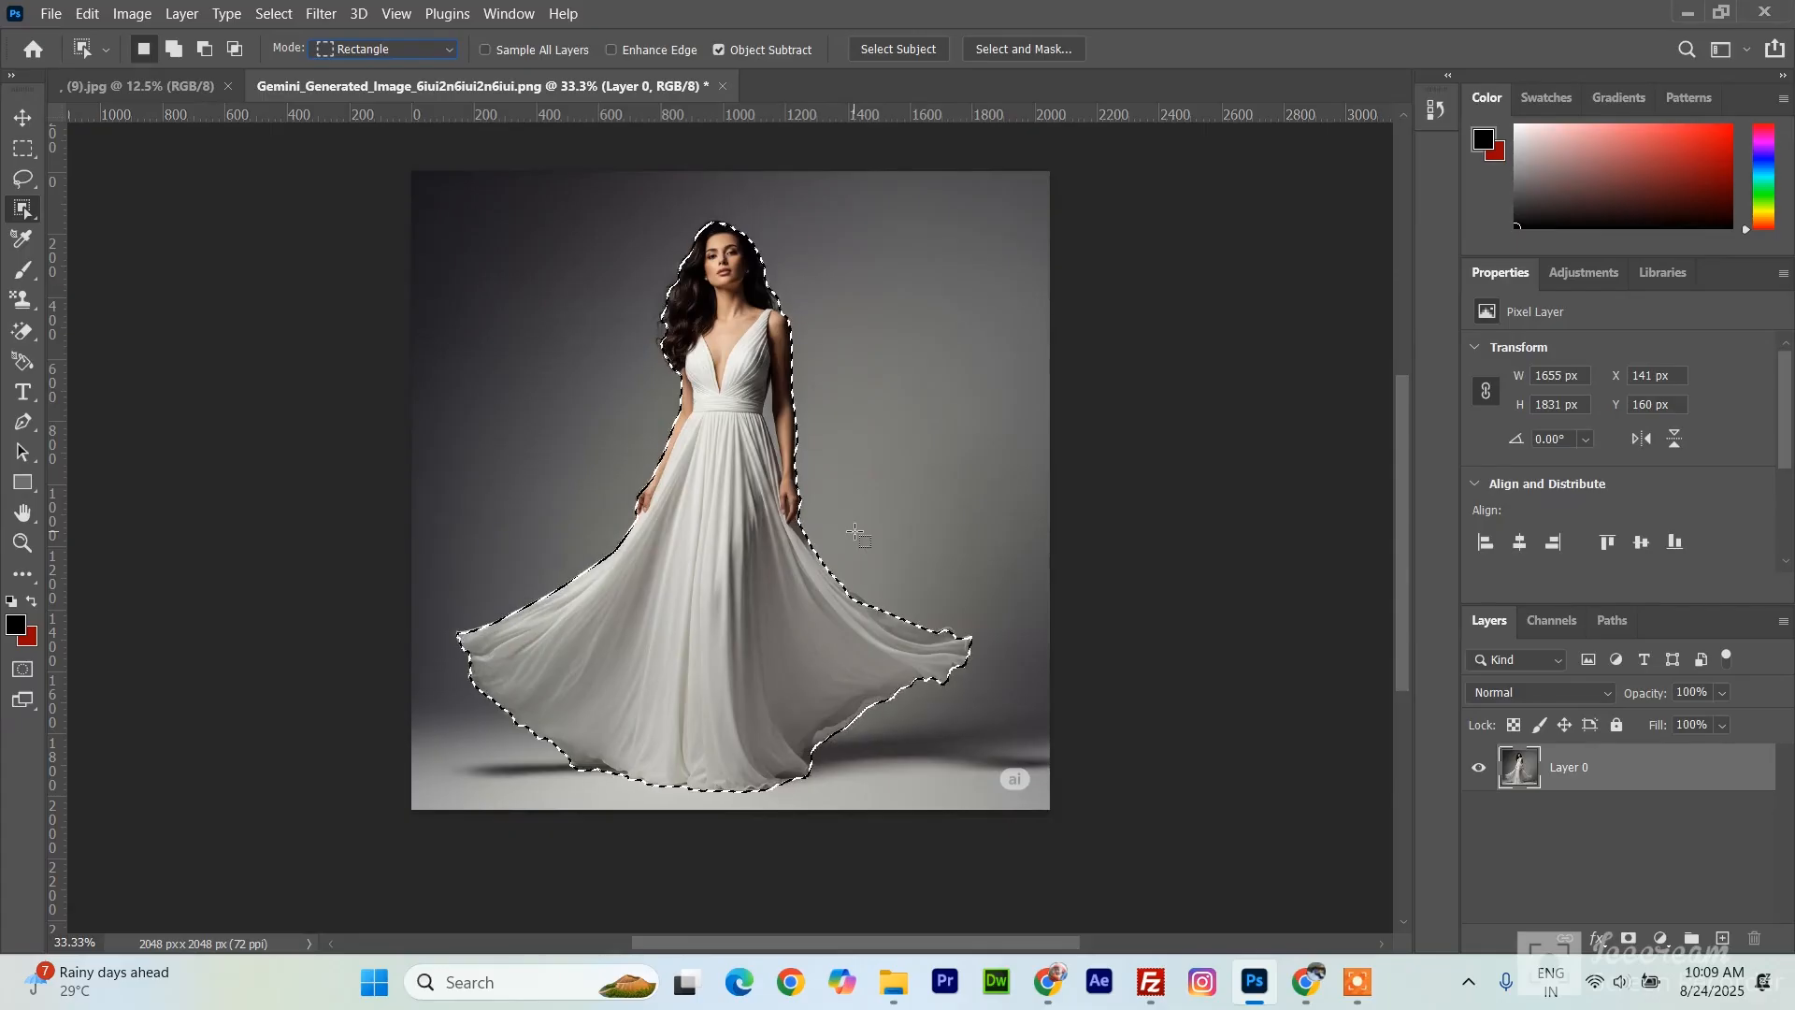
key(ctrl+d)
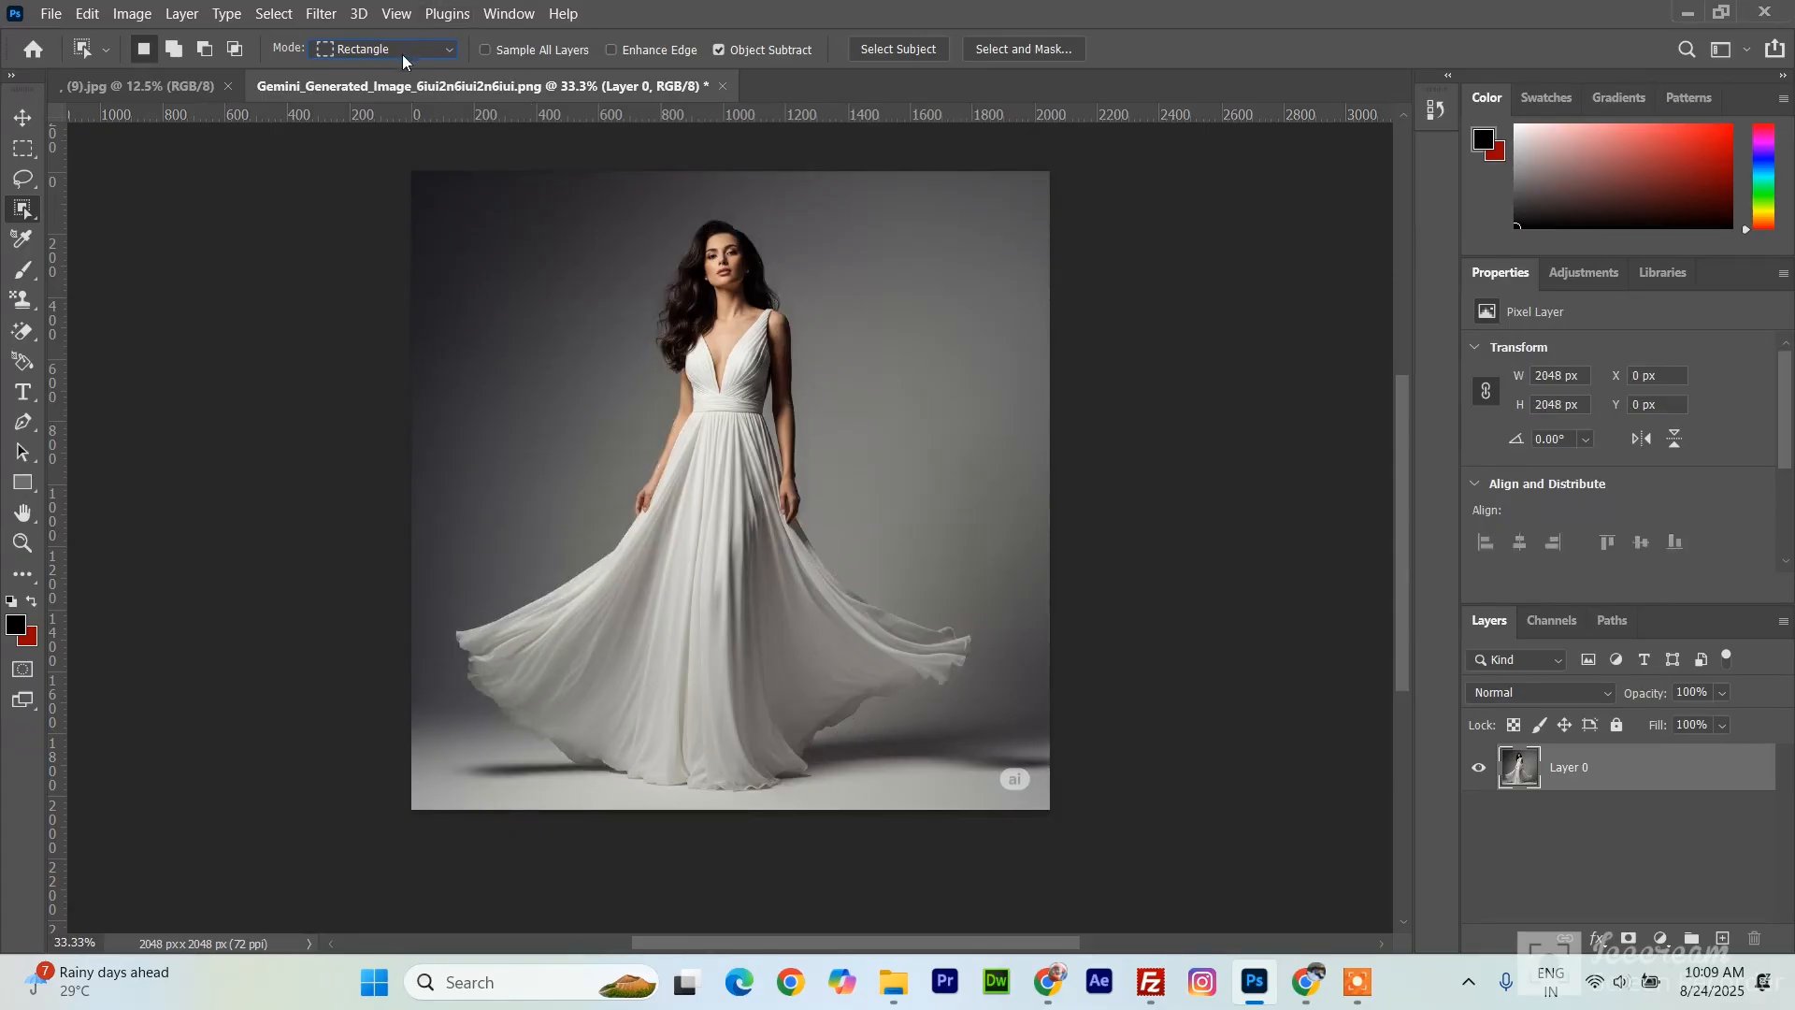
- Set the Object Selection mode to Lasso, trace loosely around the woman starting at the dress hem, and deselect
click(408, 55)
click(394, 85)
drag(657, 461, 682, 247)
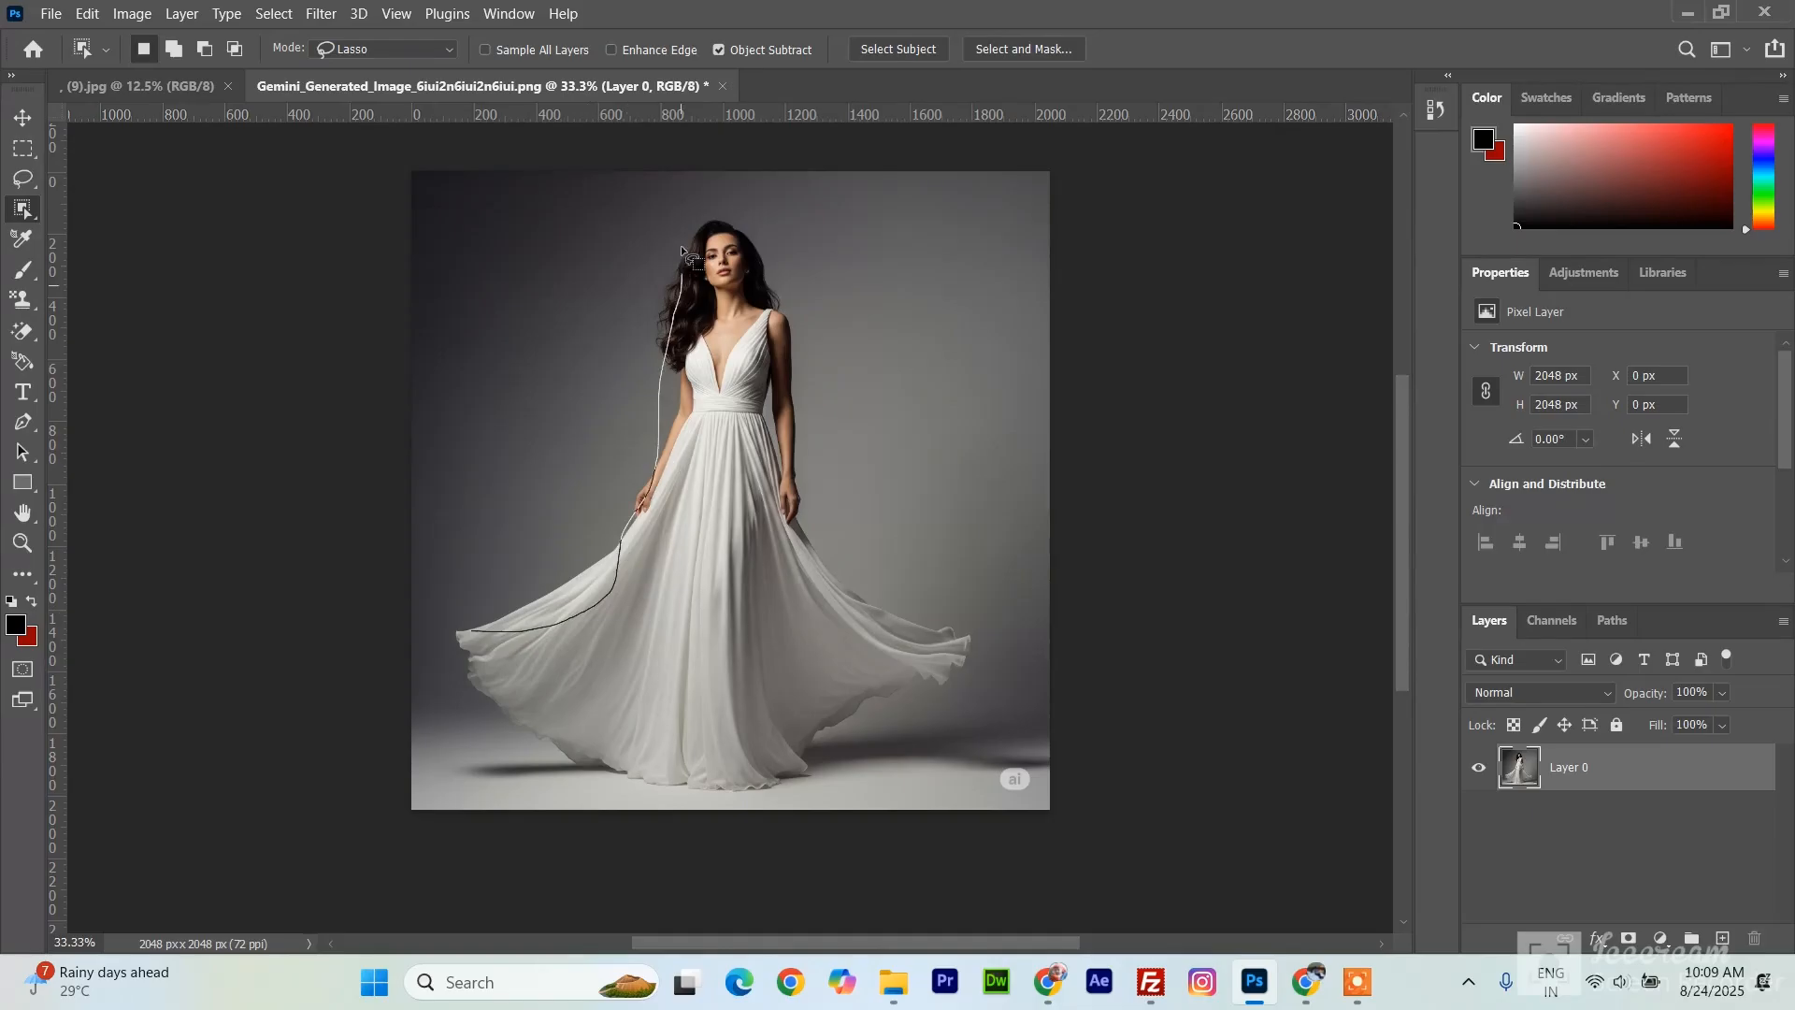
drag(788, 296, 803, 455)
mouse_move(652, 791)
mouse_down()
mouse_move(539, 730)
mouse_move(466, 636)
mouse_up()
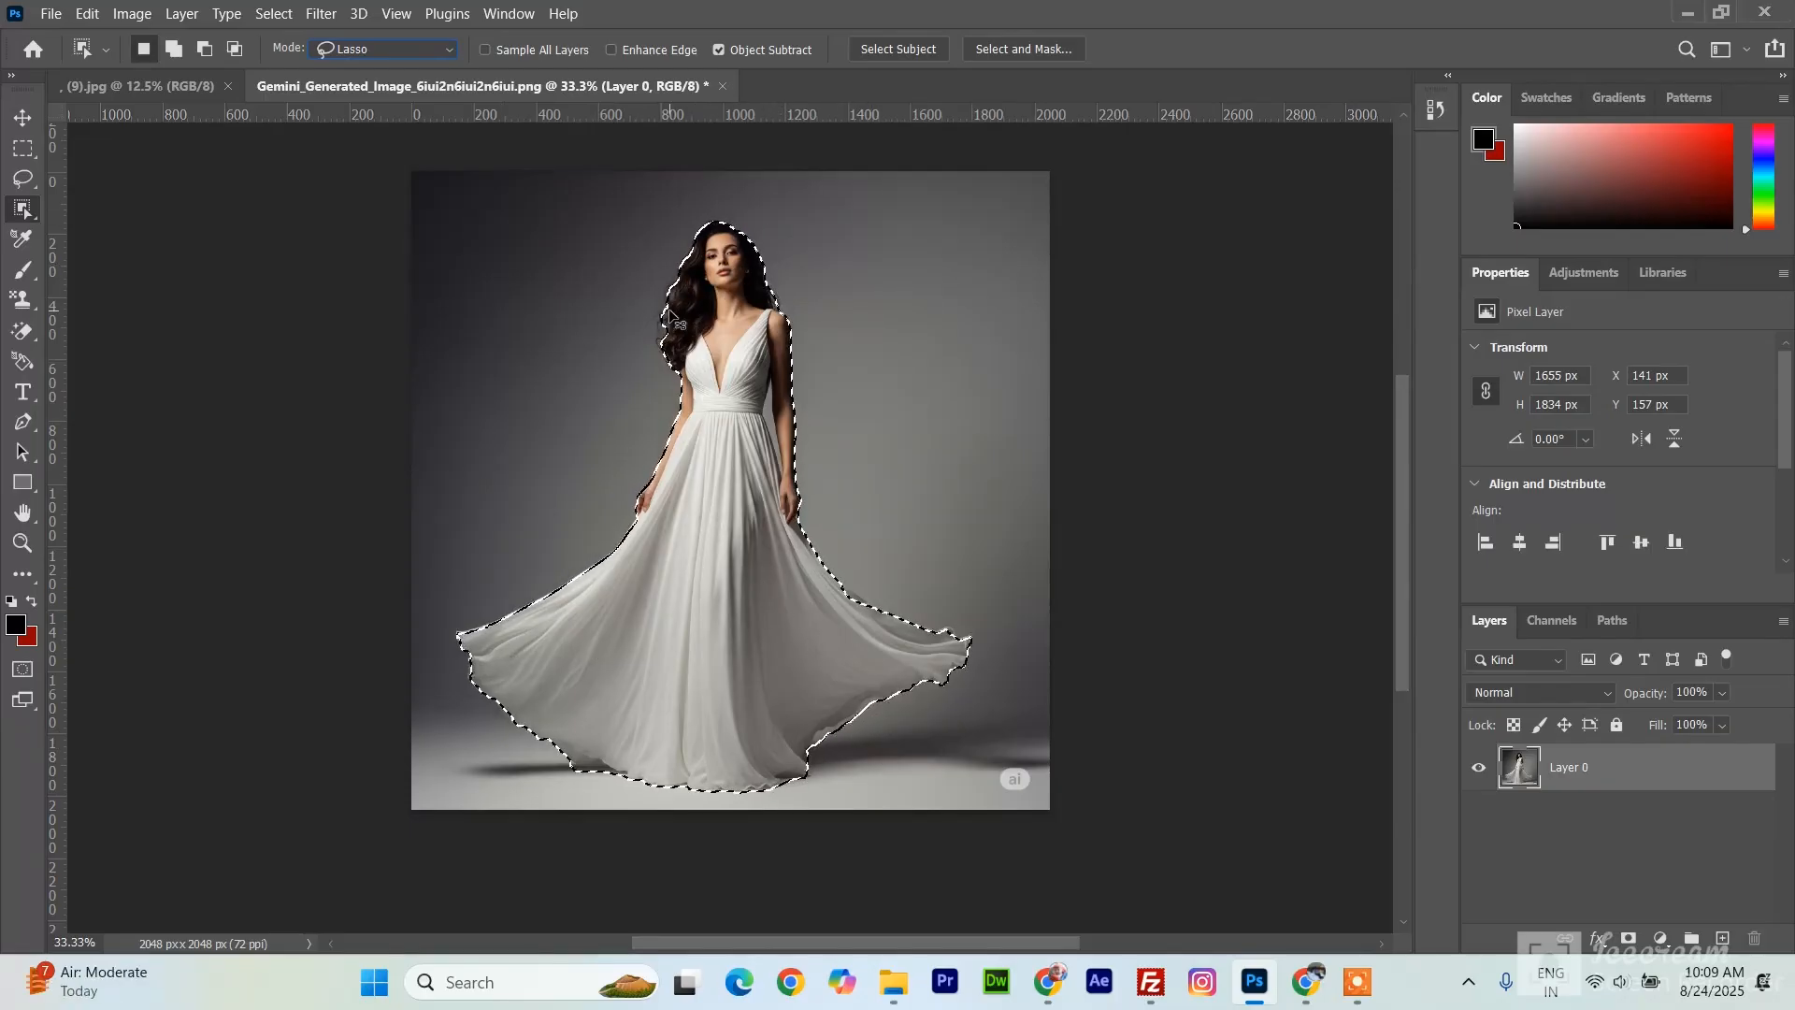
click(23, 117)
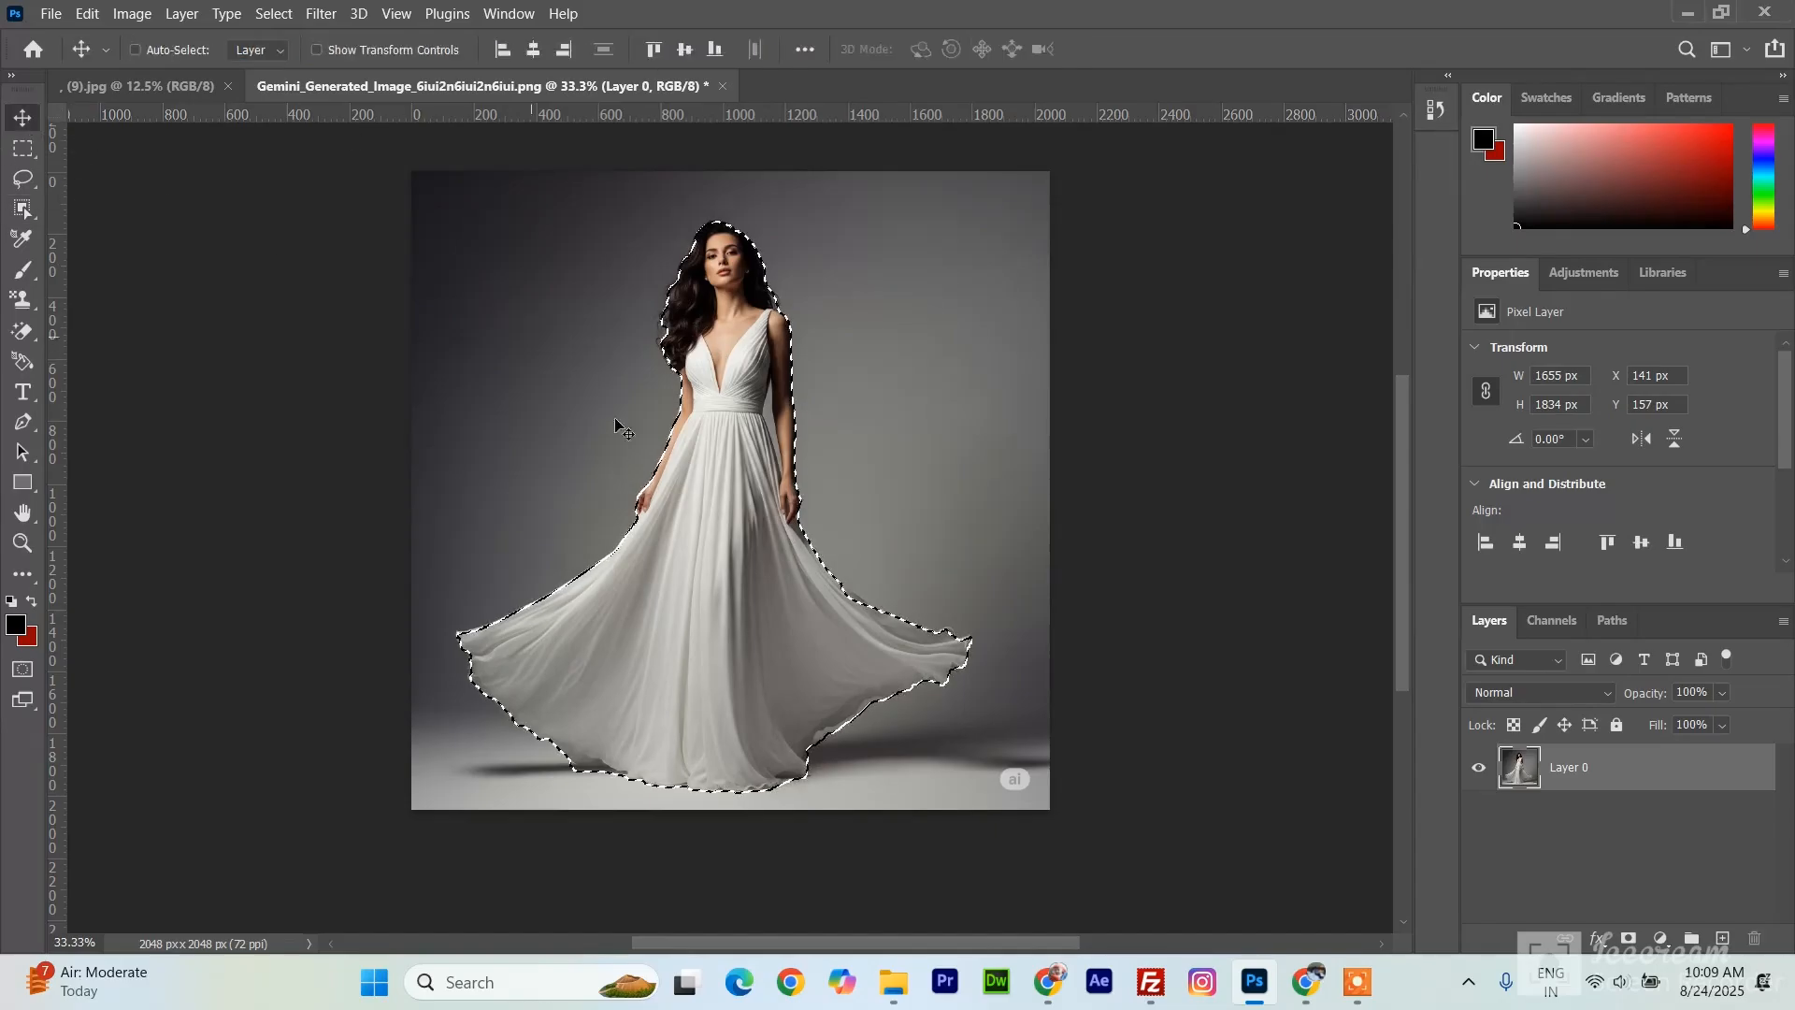
key(ctrl+d)
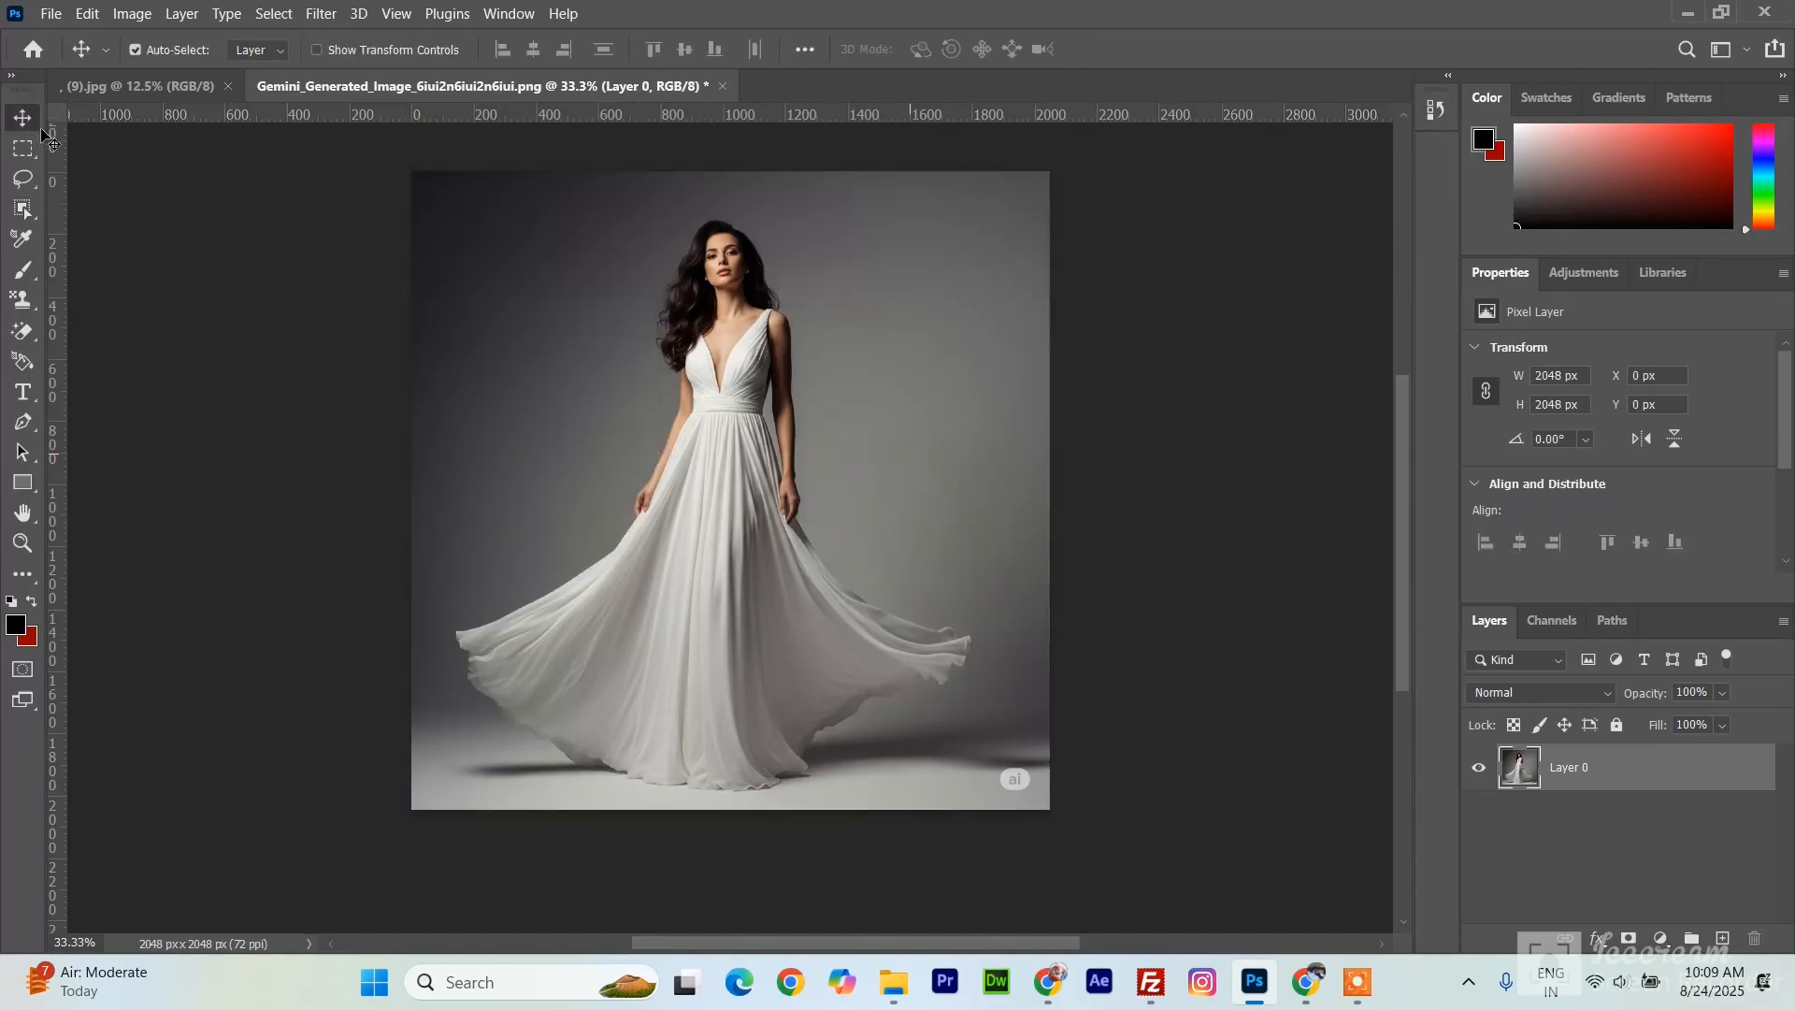
- Select the woman again with an Object Selection lasso traced from her hair around the dress and back, and deselect
click(22, 208)
drag(697, 245, 674, 348)
mouse_move(653, 490)
mouse_down()
mouse_move(617, 542)
mouse_move(522, 608)
mouse_up()
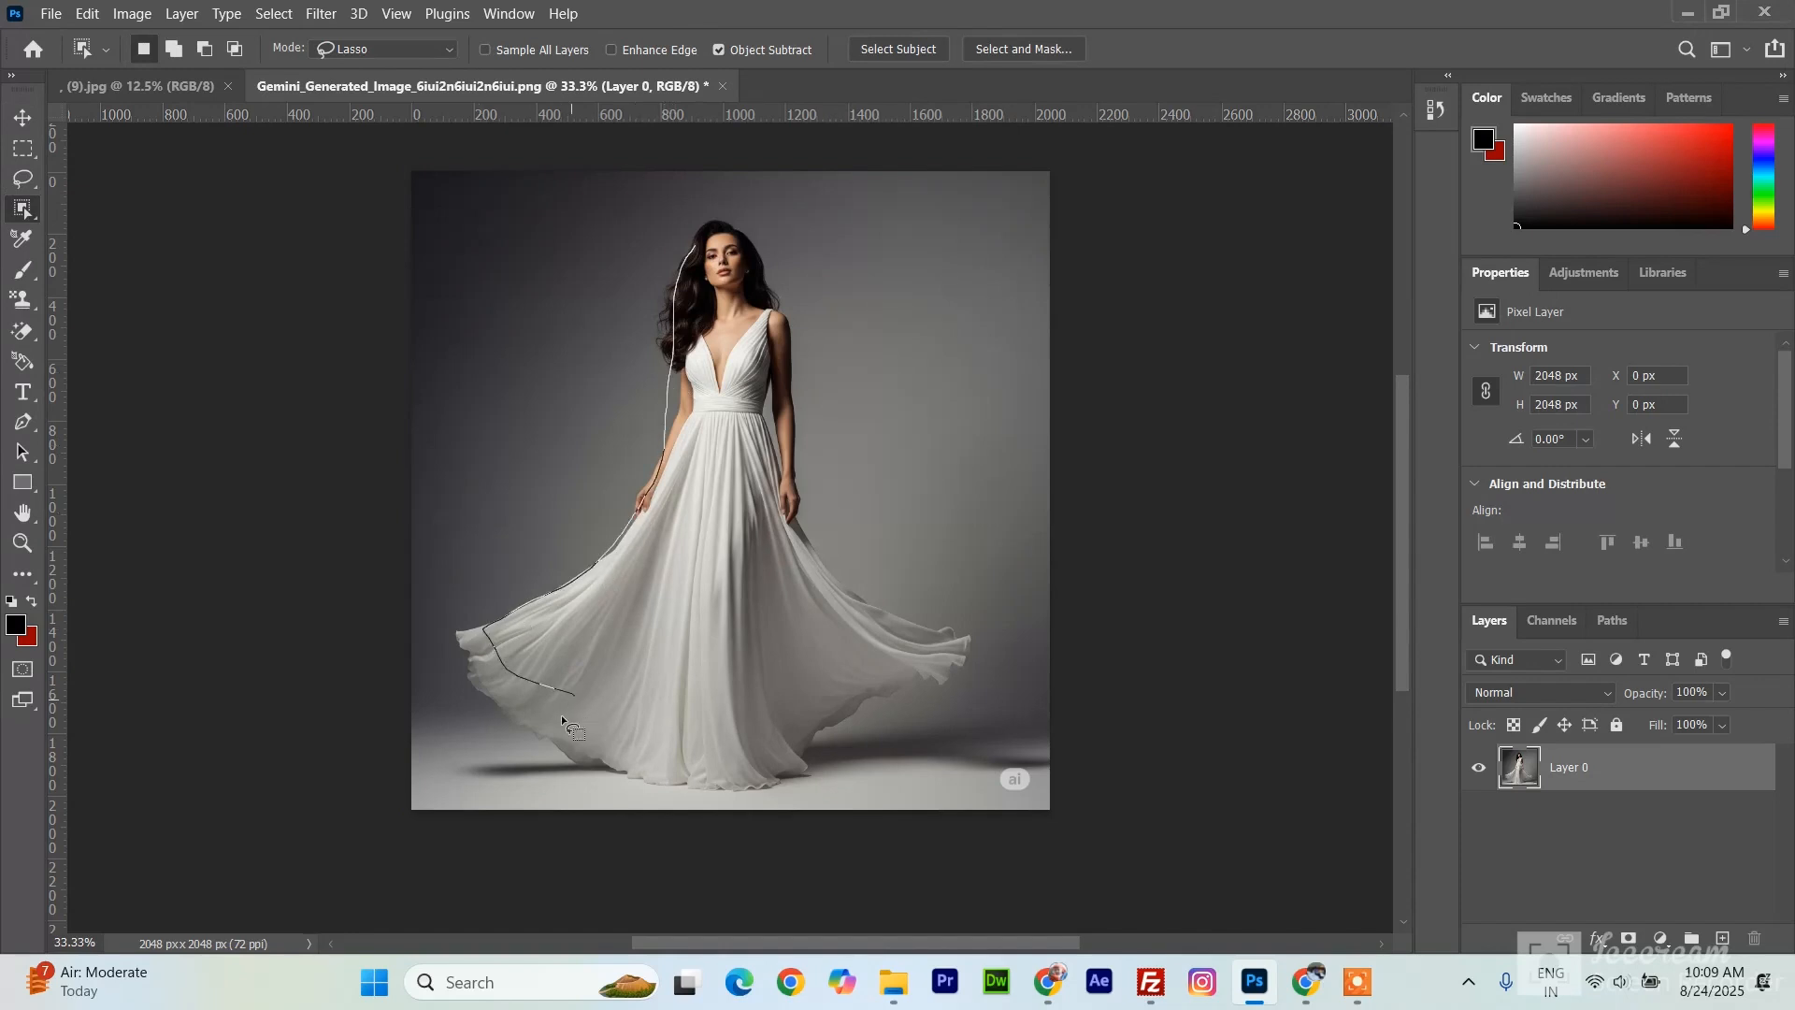
drag(679, 773, 905, 686)
mouse_move(812, 533)
mouse_down()
mouse_move(774, 282)
mouse_move(757, 240)
mouse_move(697, 260)
mouse_up()
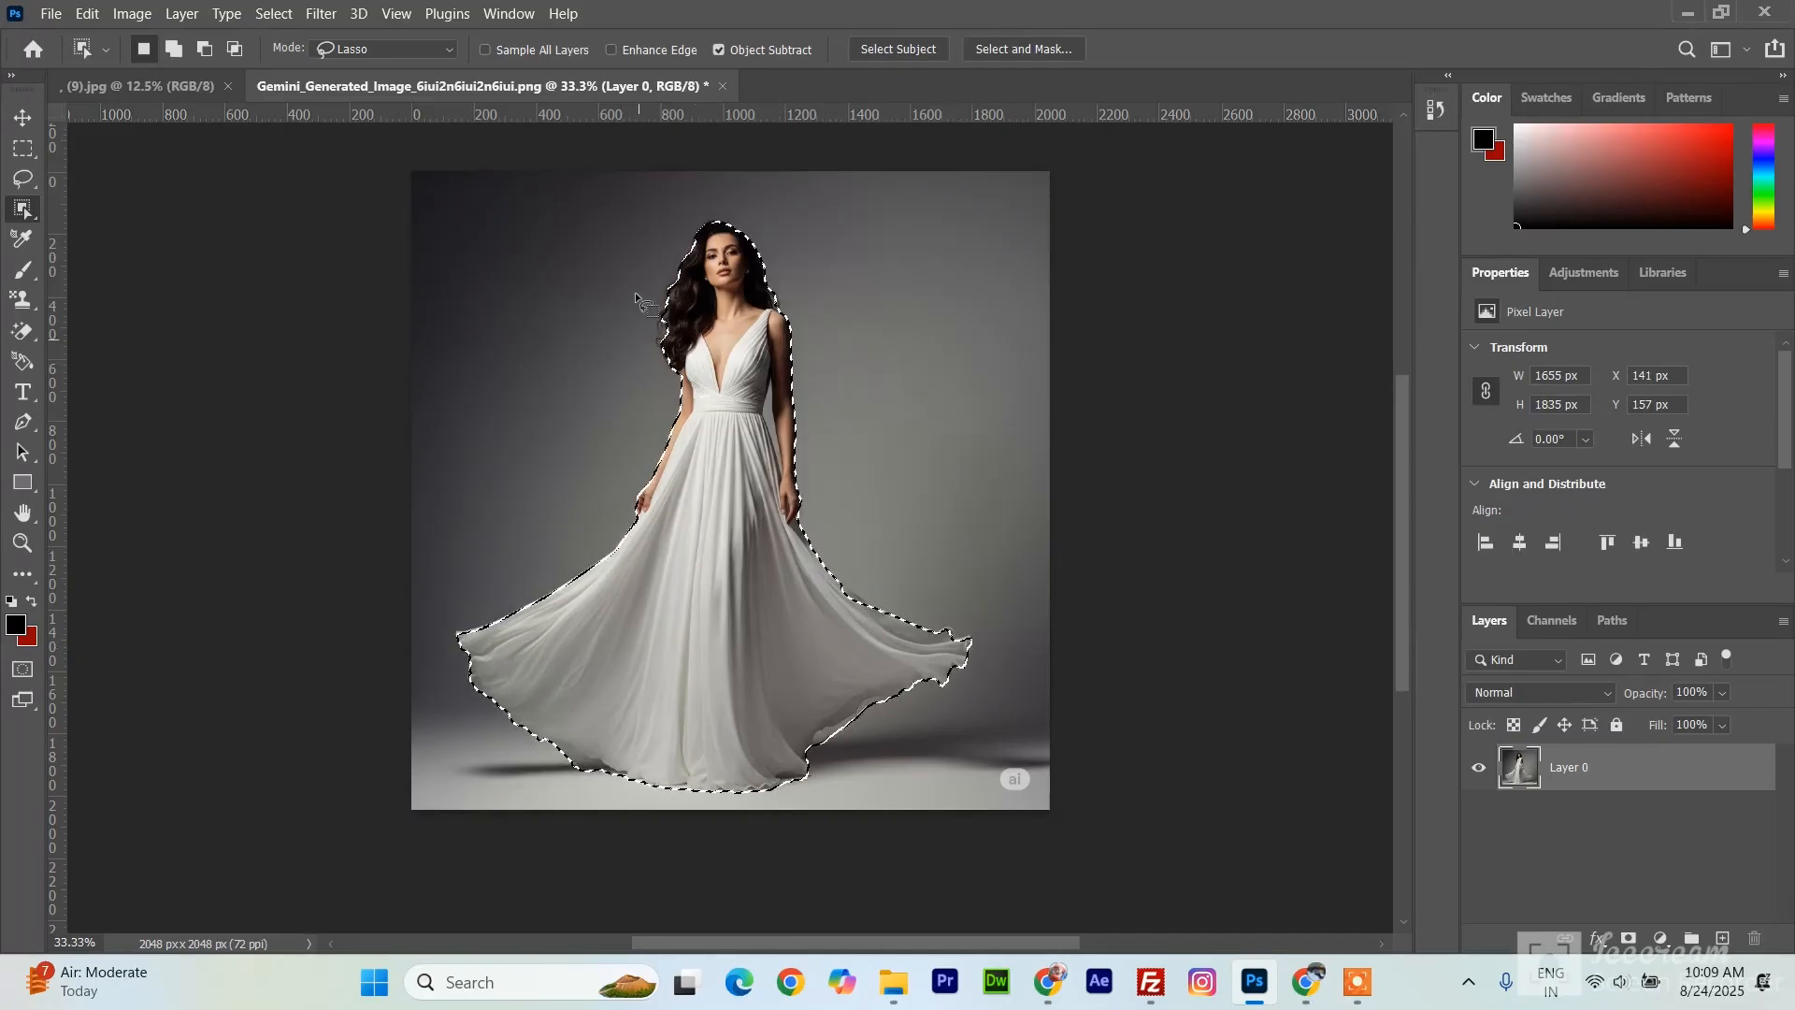
key(ctrl+d)
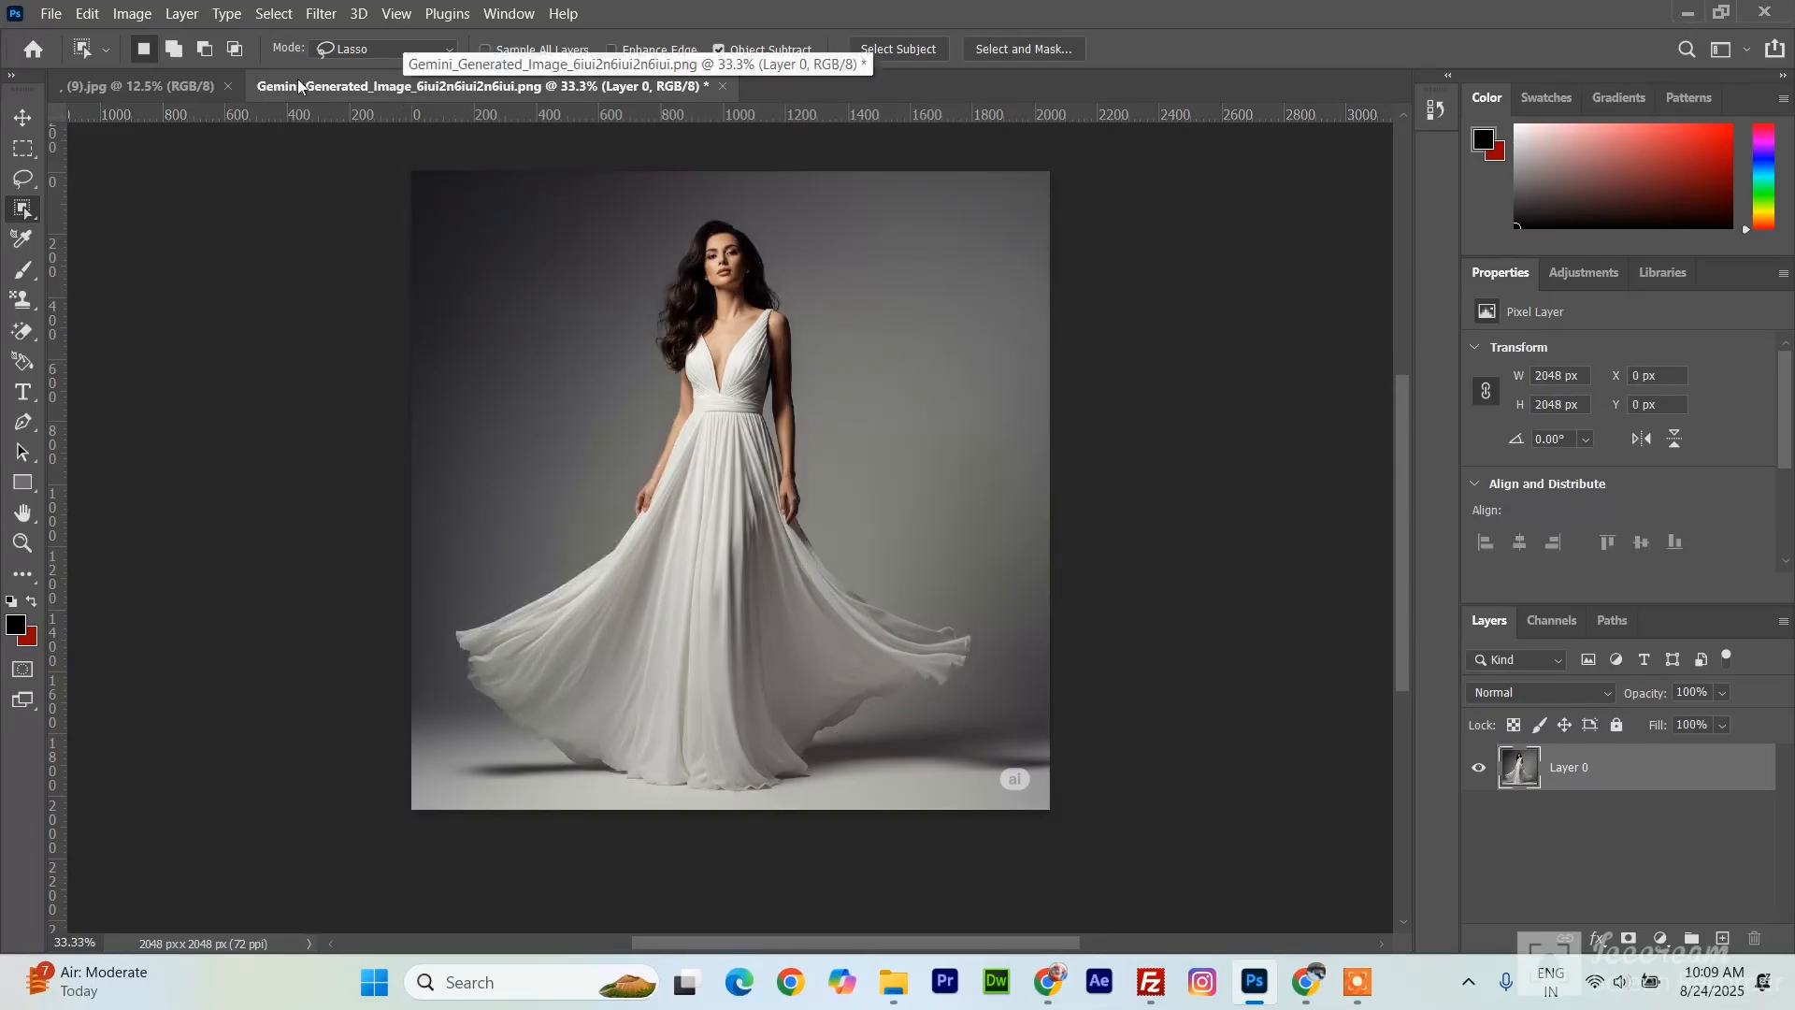
- With the Quick Selection tool and an enlarged brush of size 80, select the woman's white dress, including skirt and bodice
right_click(28, 214)
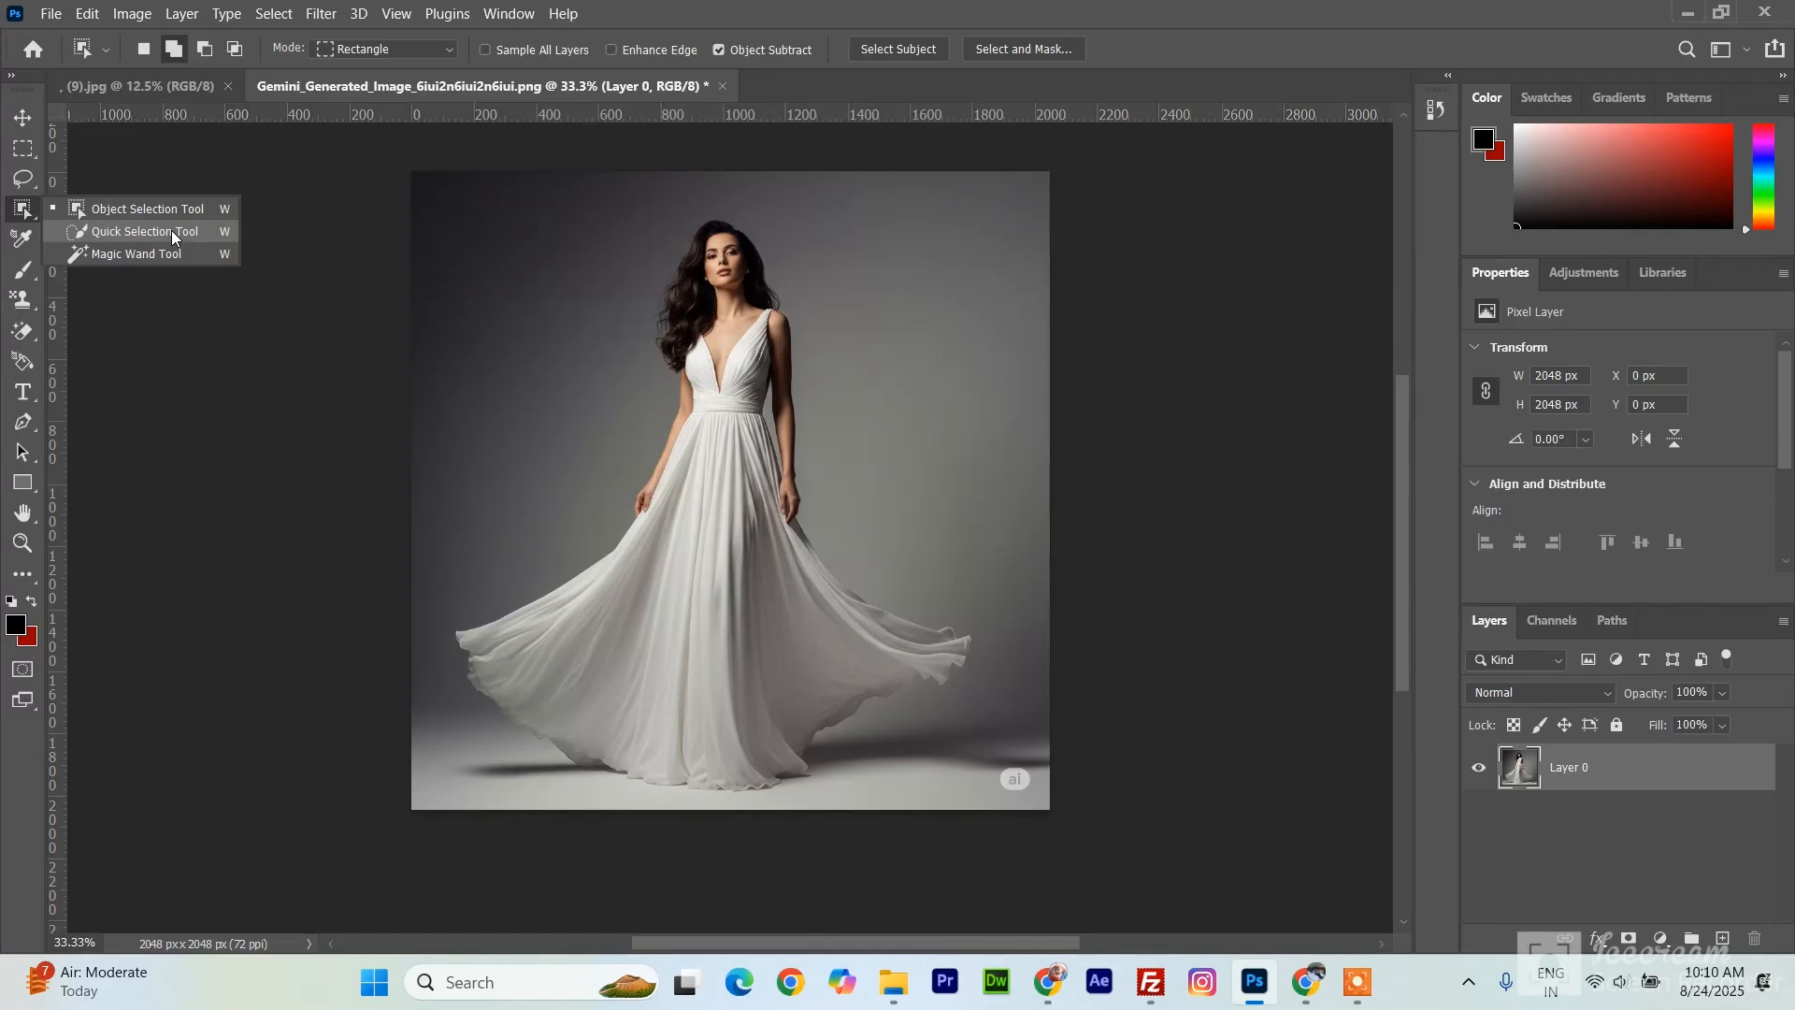
click(172, 230)
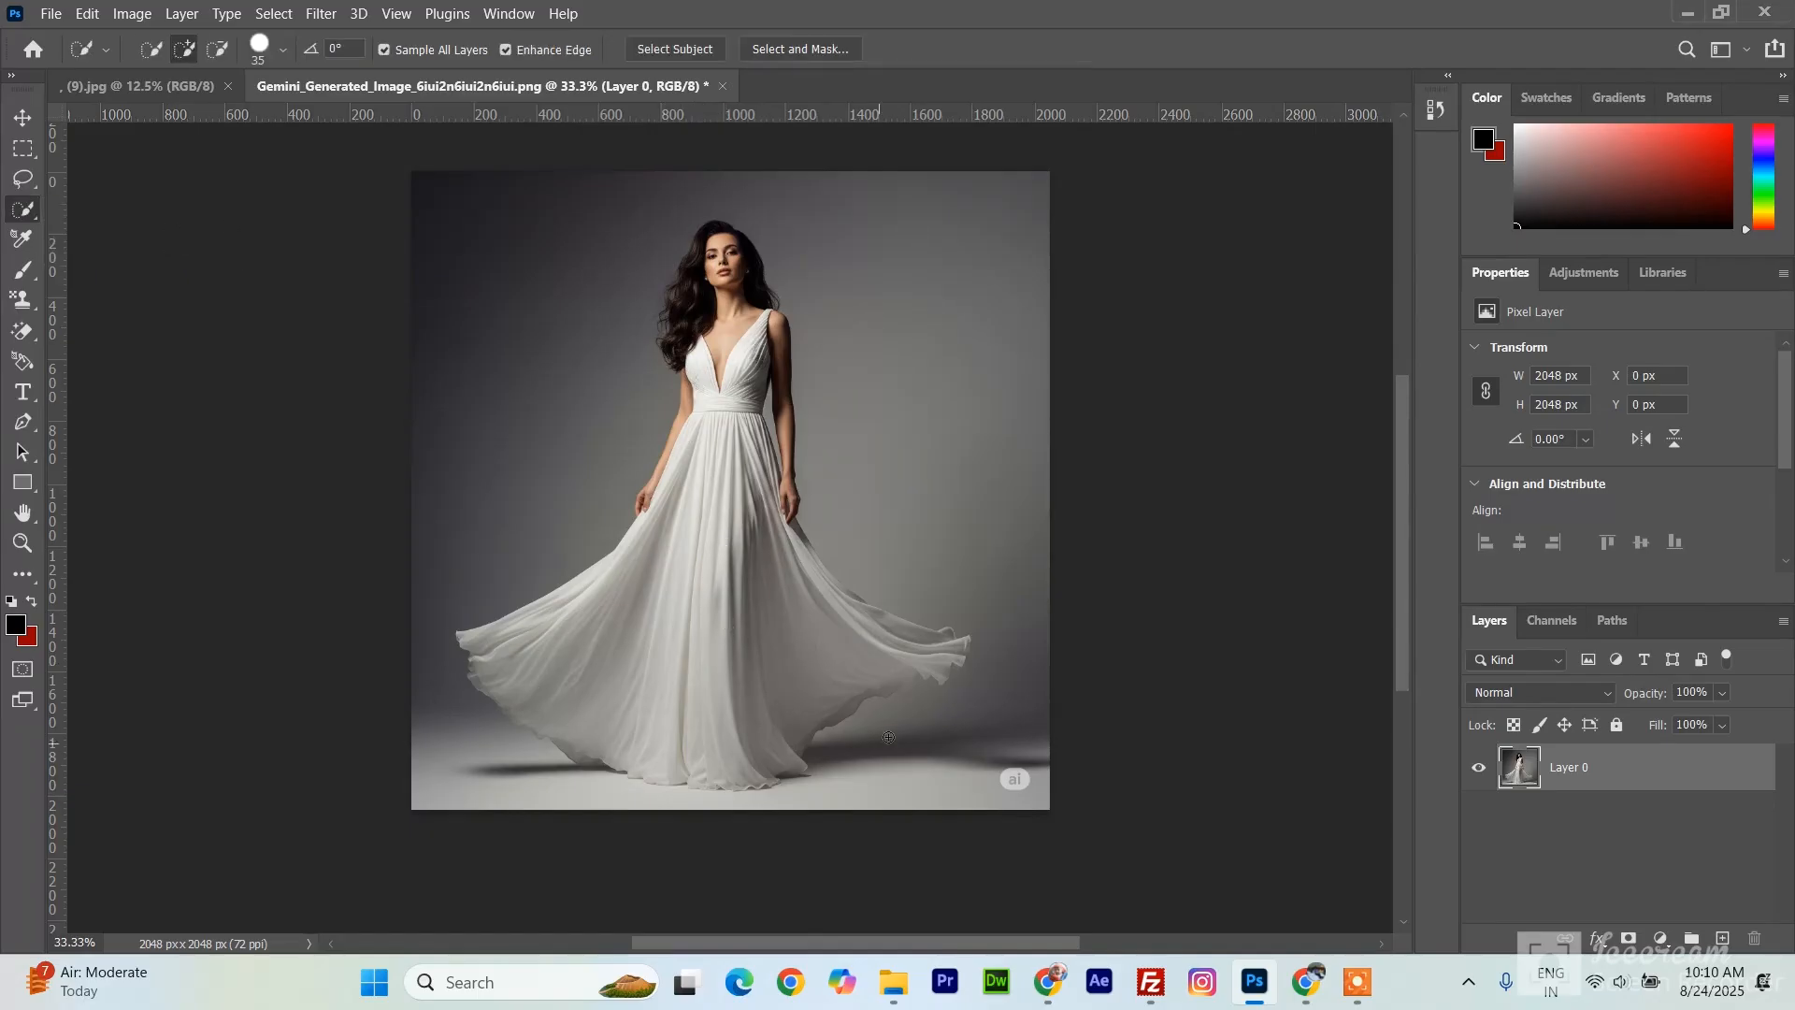
key(bracketright)
key(bracketright)
key(bracketright)
right_click(34, 211)
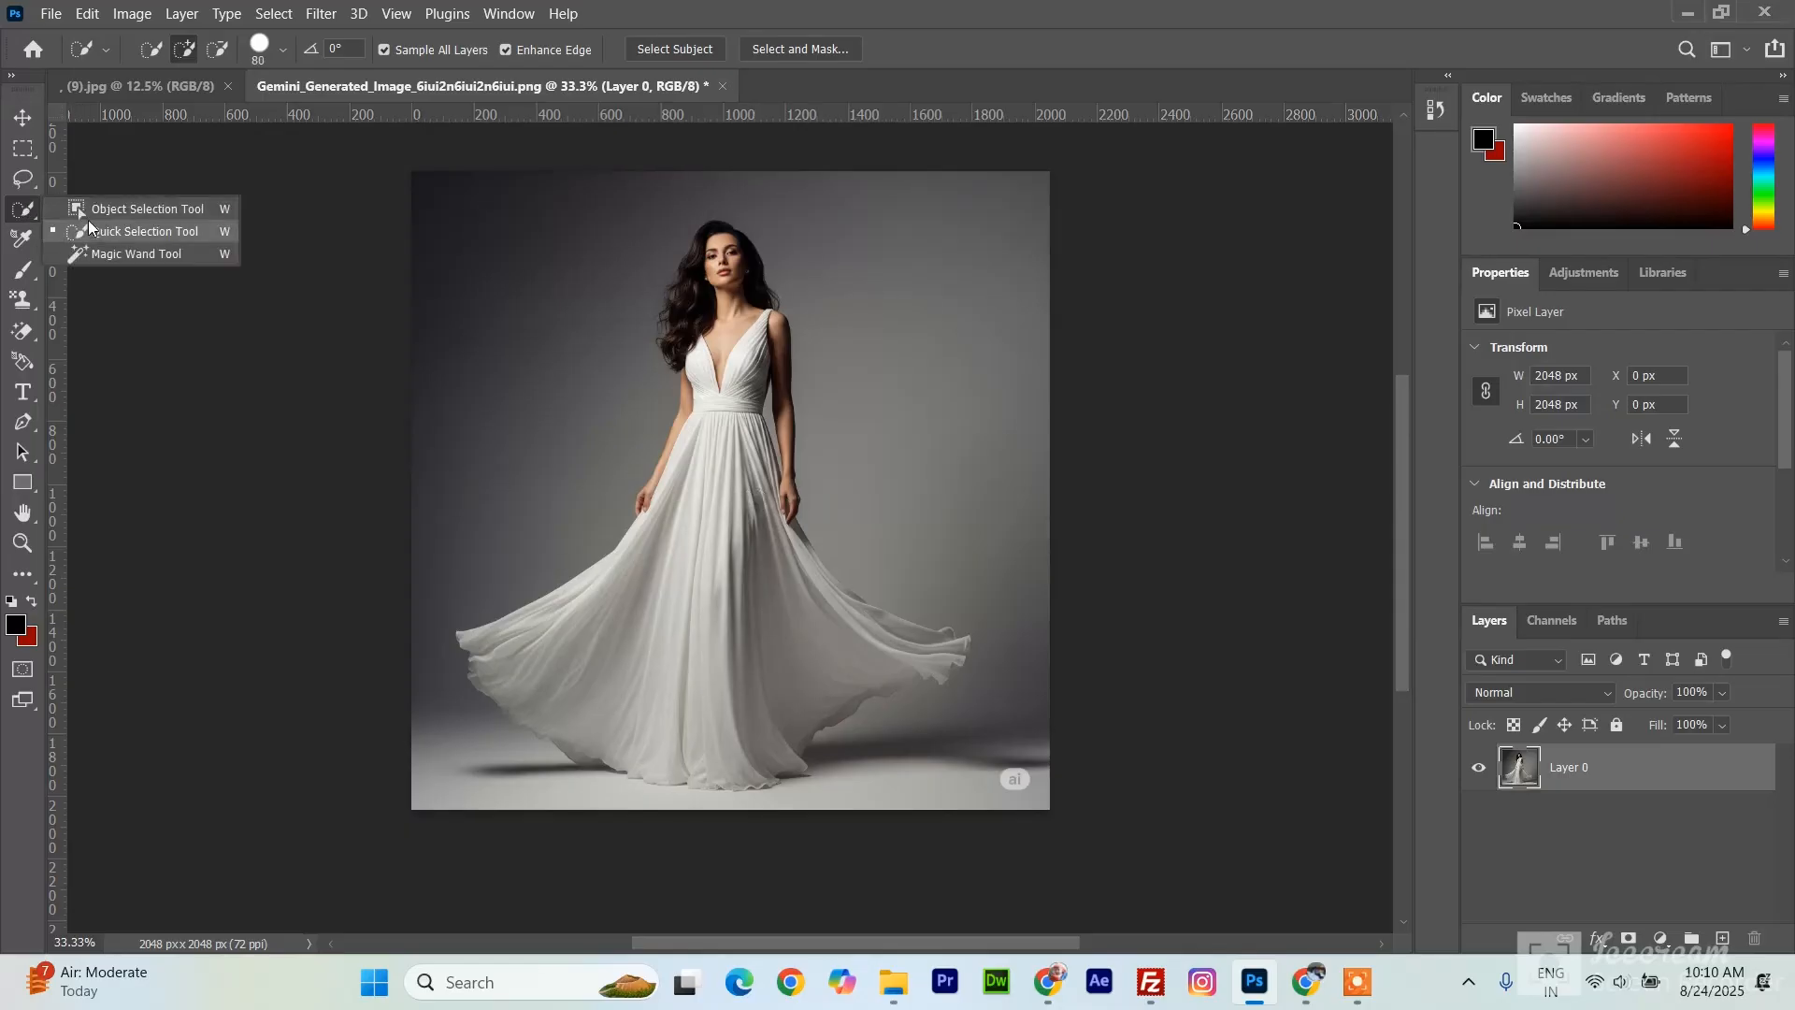
click(149, 234)
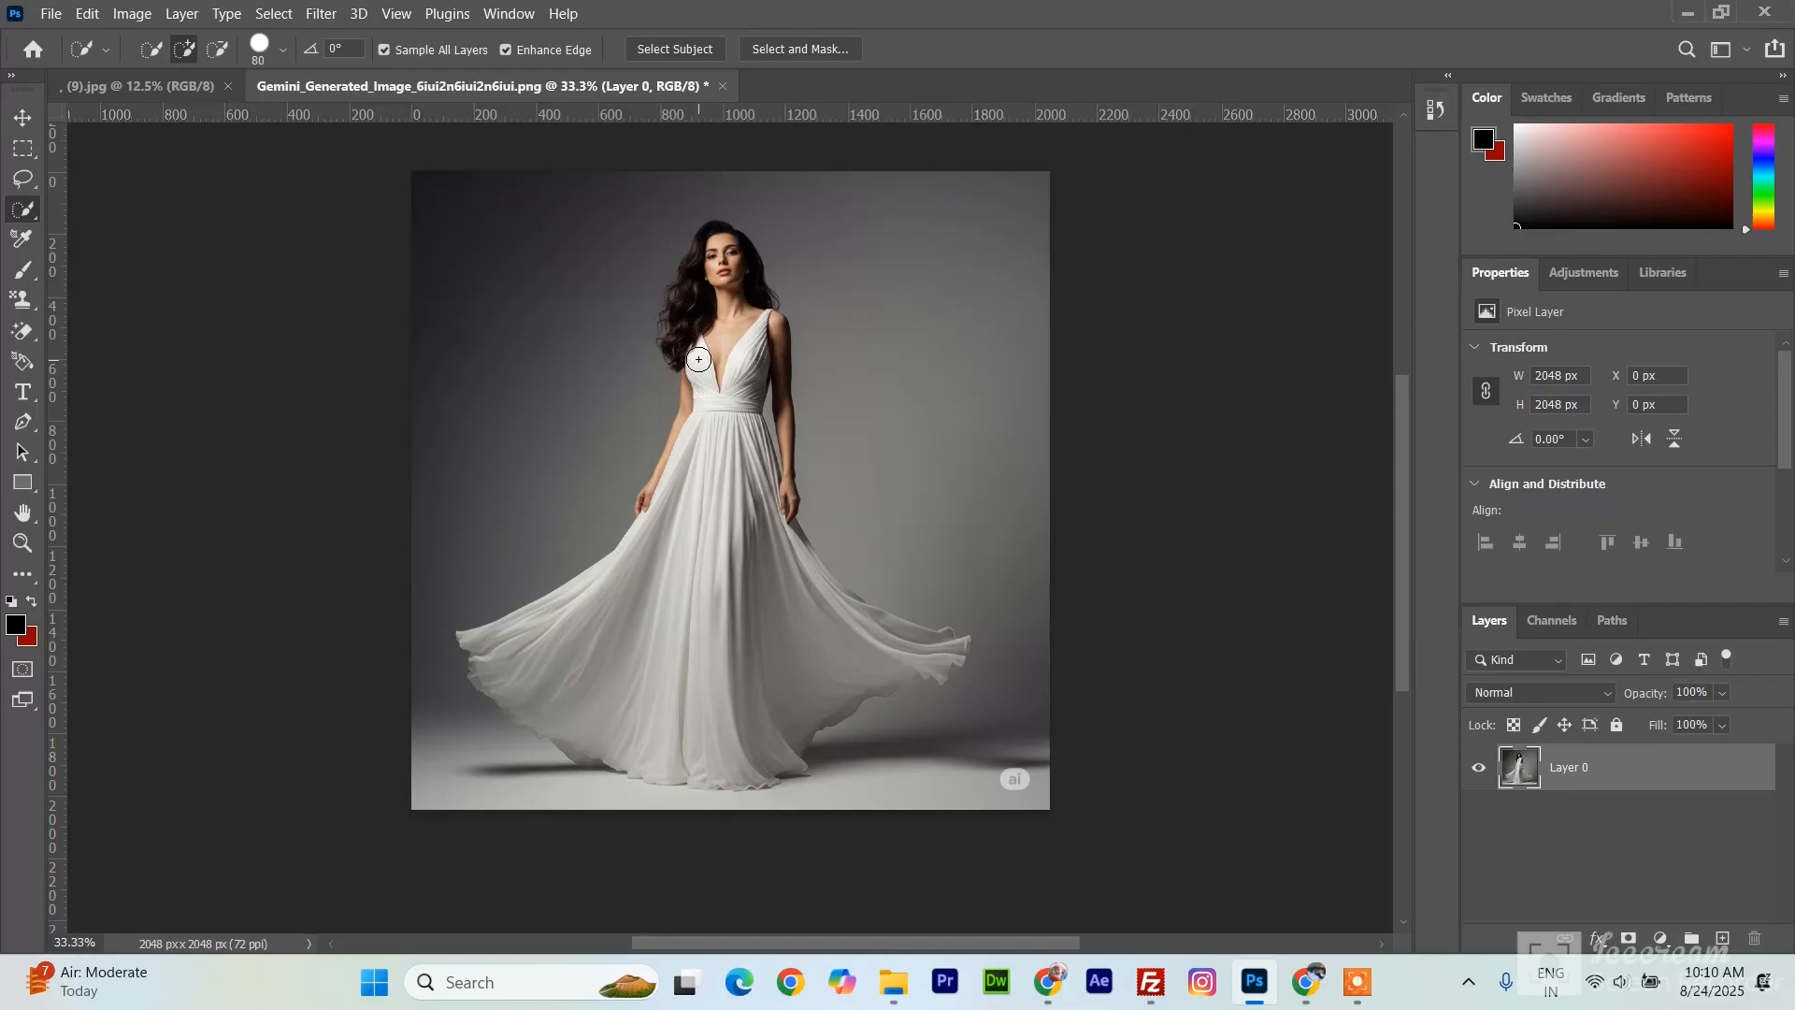
mouse_move(699, 359)
mouse_down()
mouse_move(709, 428)
mouse_move(666, 531)
mouse_move(609, 599)
mouse_move(528, 639)
mouse_move(521, 674)
mouse_move(709, 732)
mouse_move(931, 653)
mouse_up()
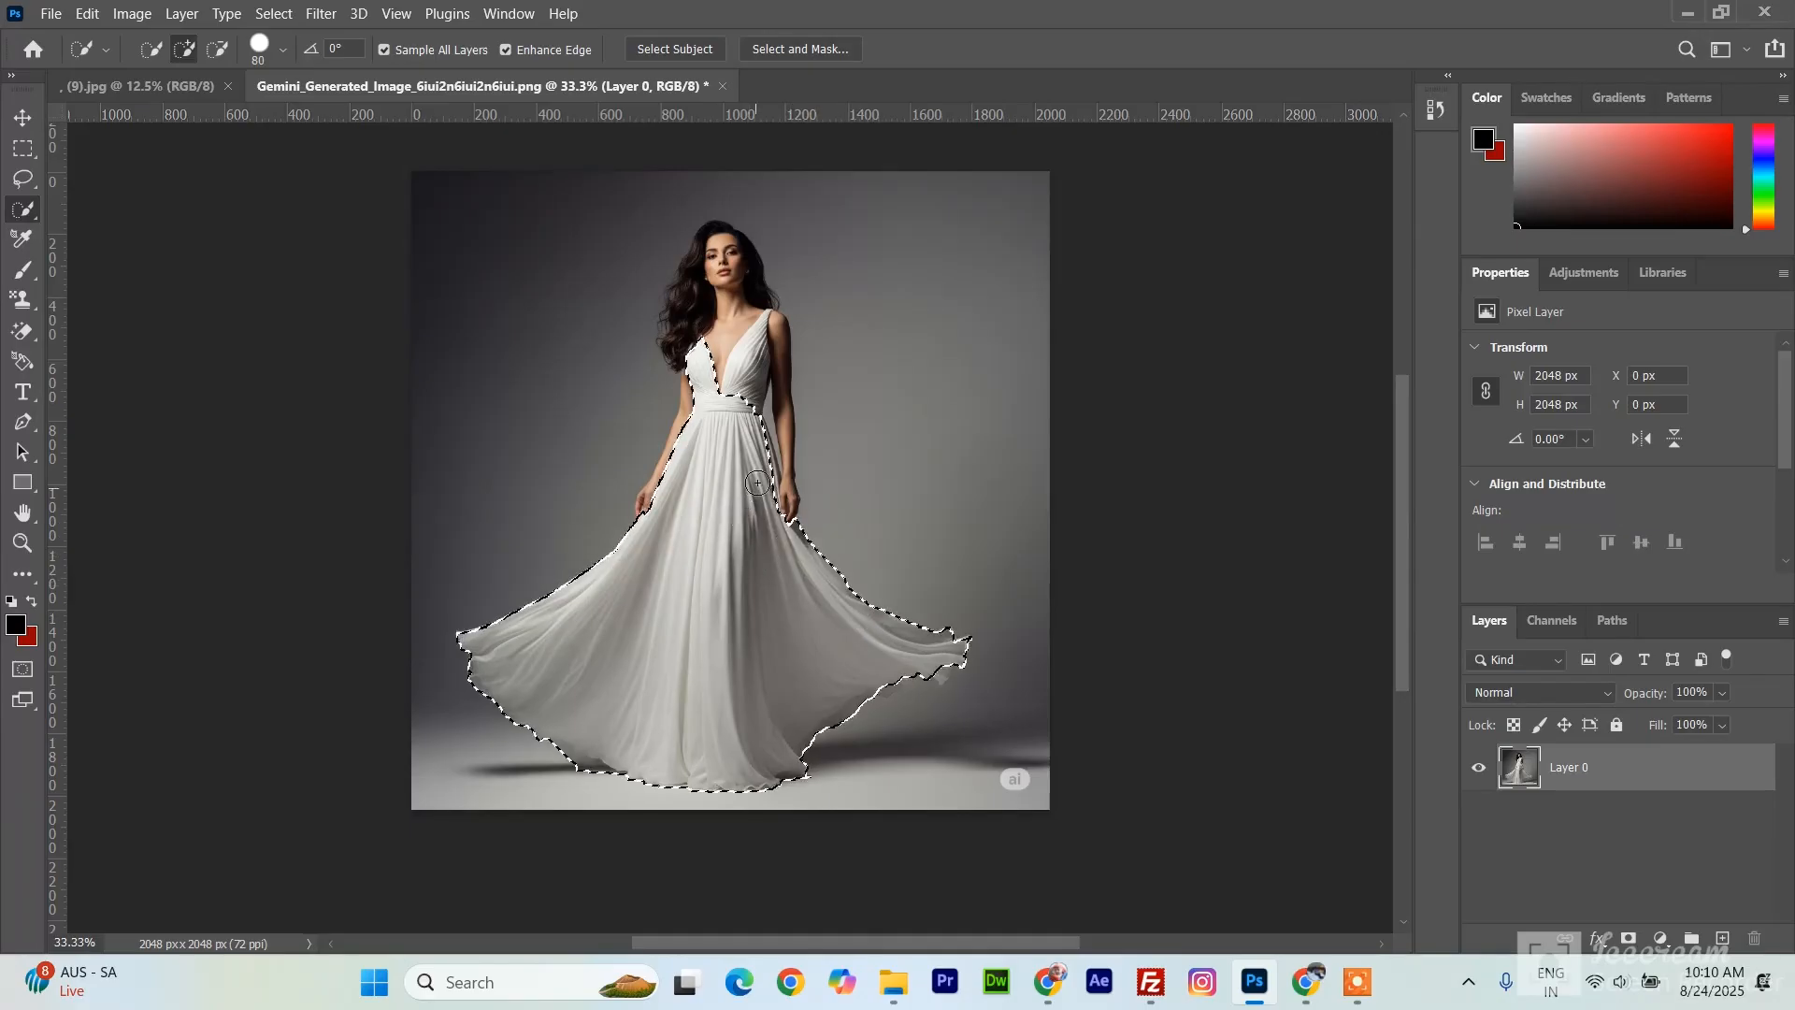
drag(746, 403, 754, 361)
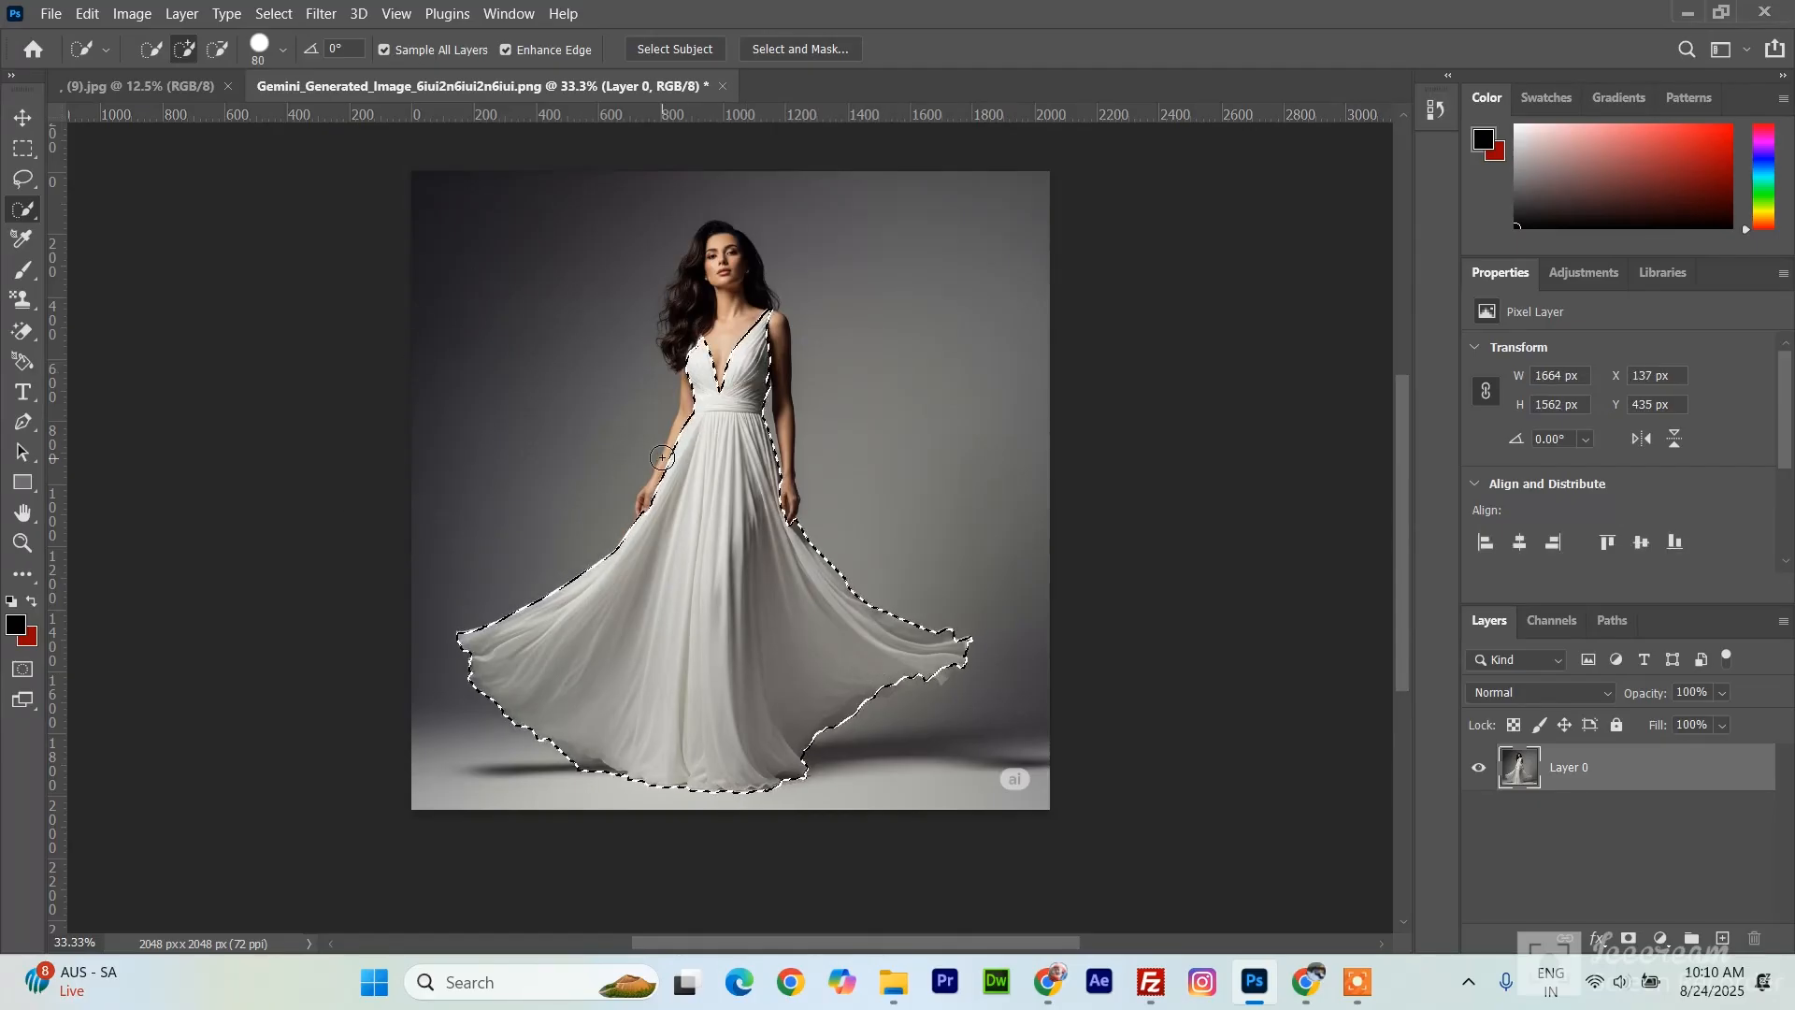
right_click(29, 207)
click(112, 233)
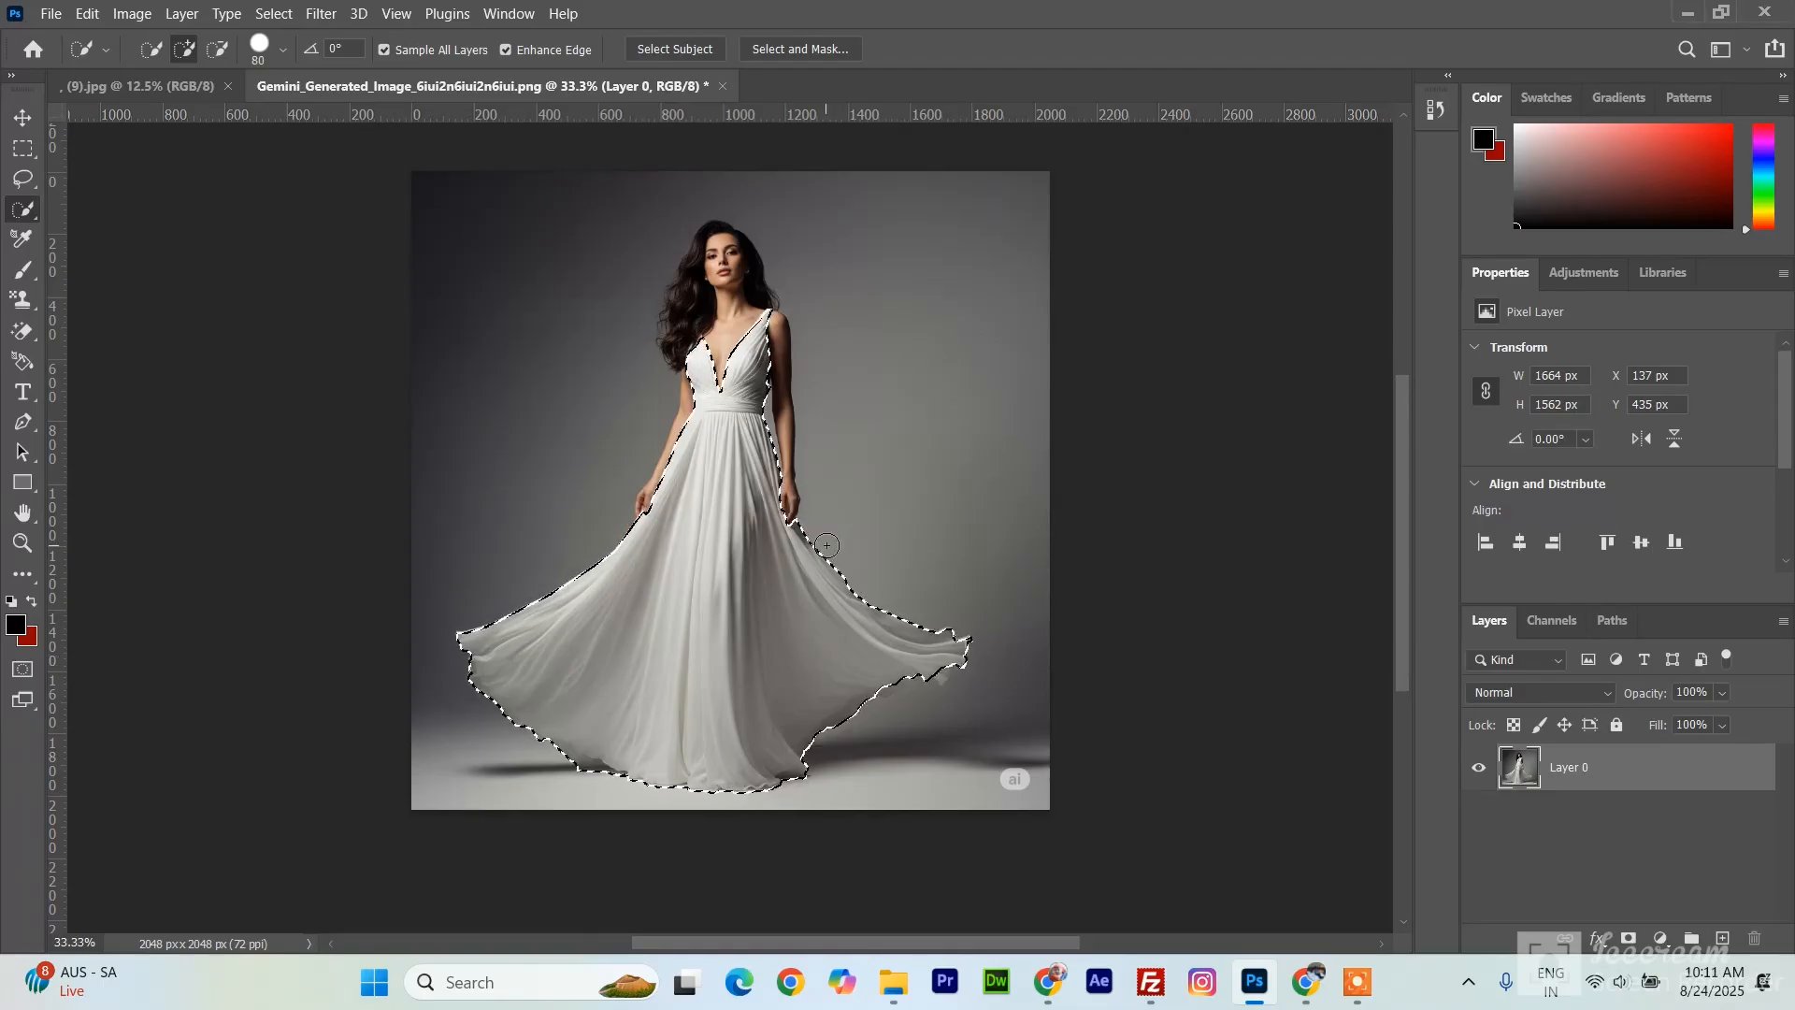
- Extend the Quick Selection from the dress over the woman's bare arm beside the bodice
drag(786, 340, 798, 311)
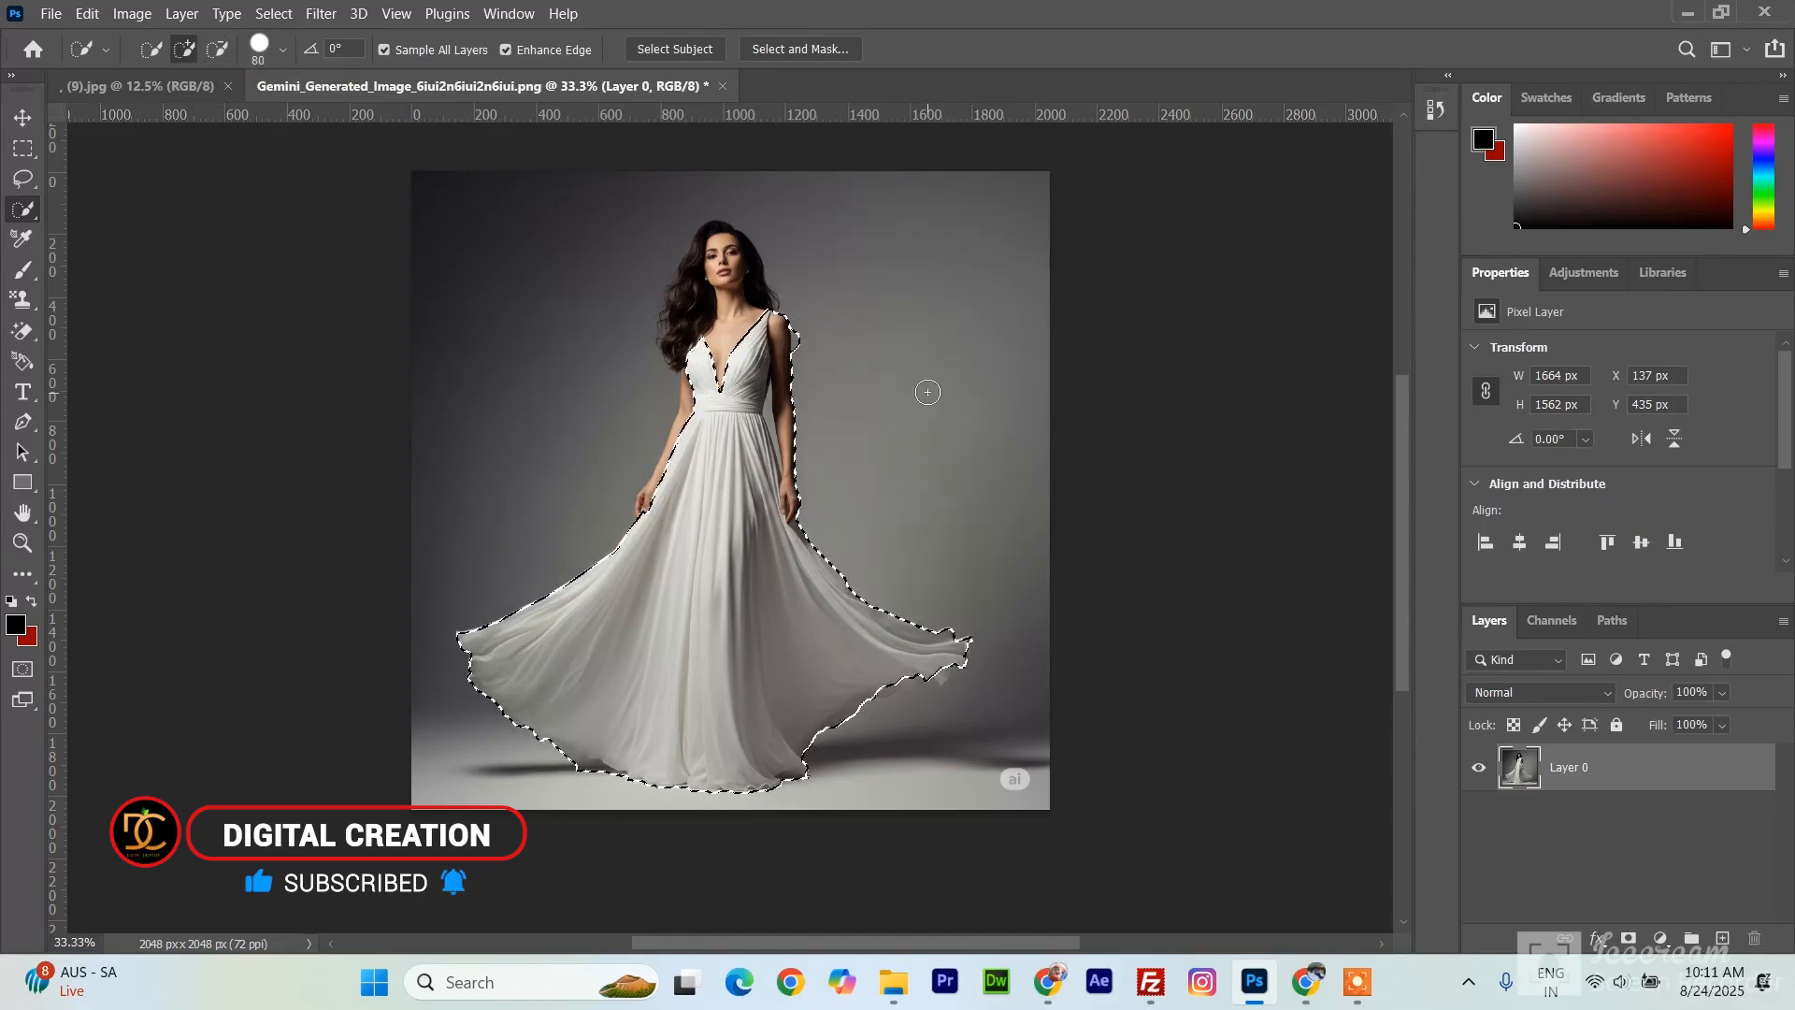
key(alt)
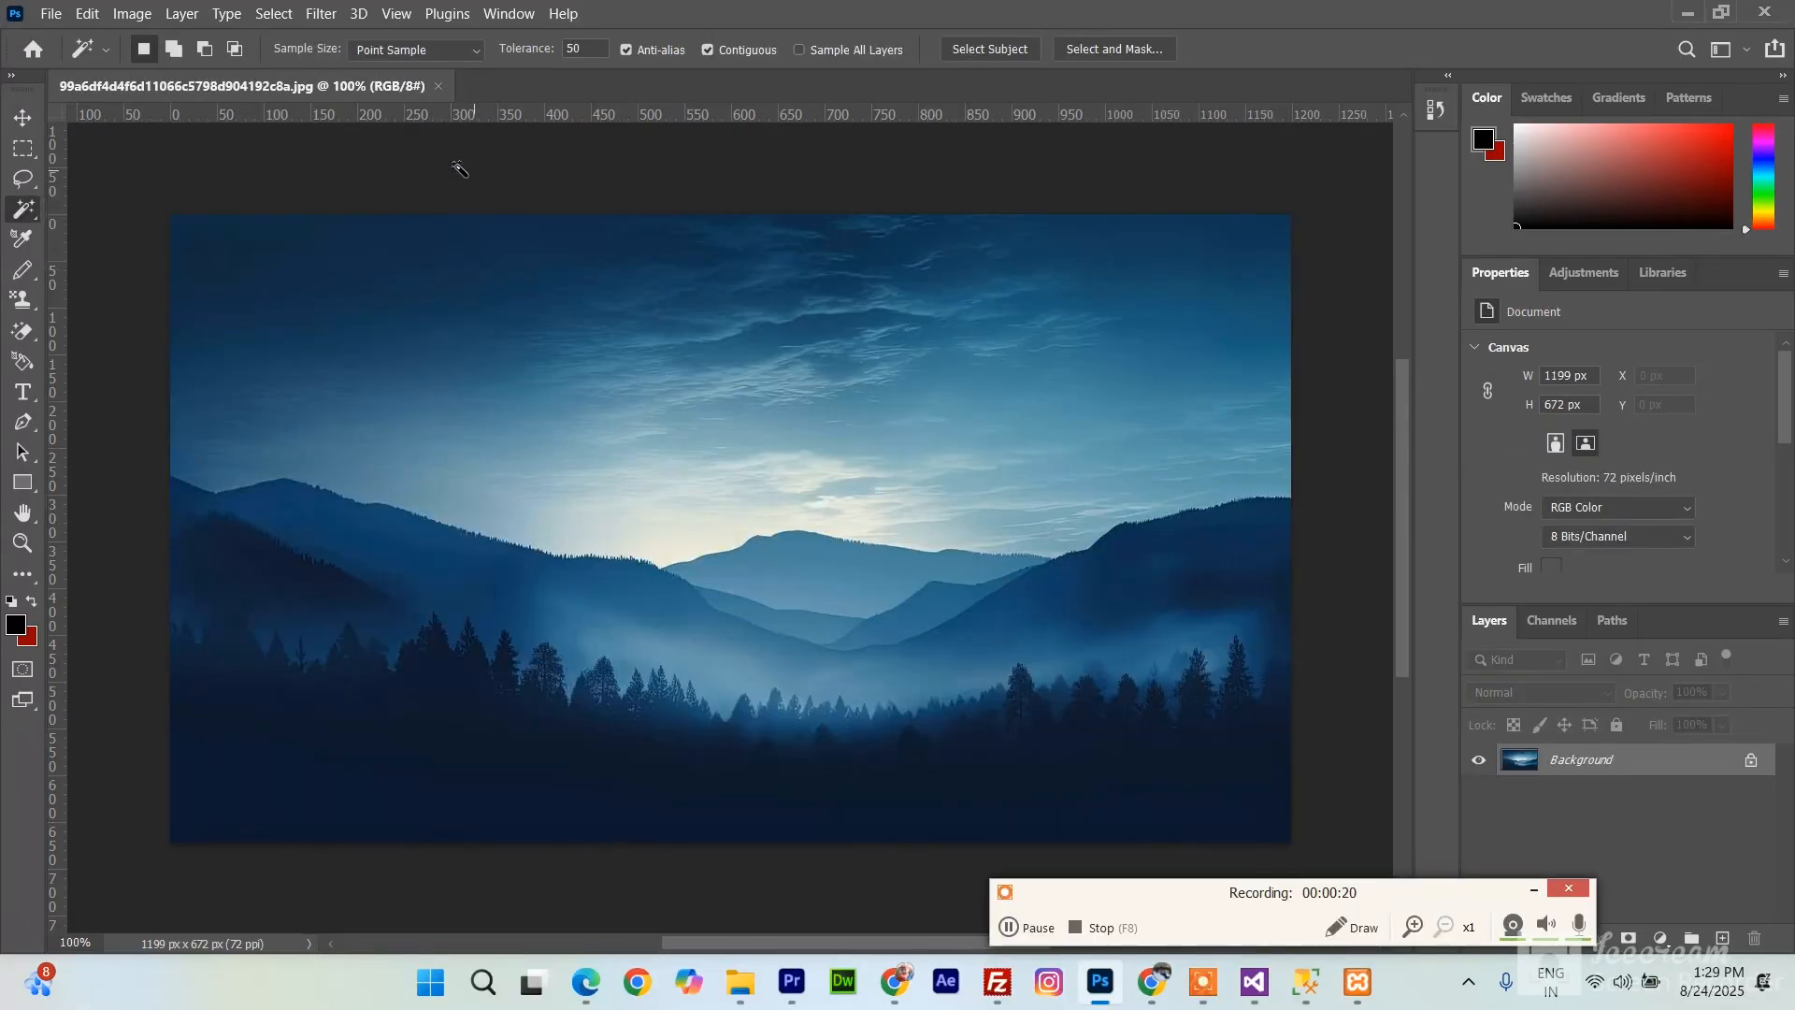
- Choose the Magic Wand tool and convert the landscape image's locked background into a regular layer
right_click(23, 209)
click(159, 264)
double_click(1590, 759)
click(1082, 285)
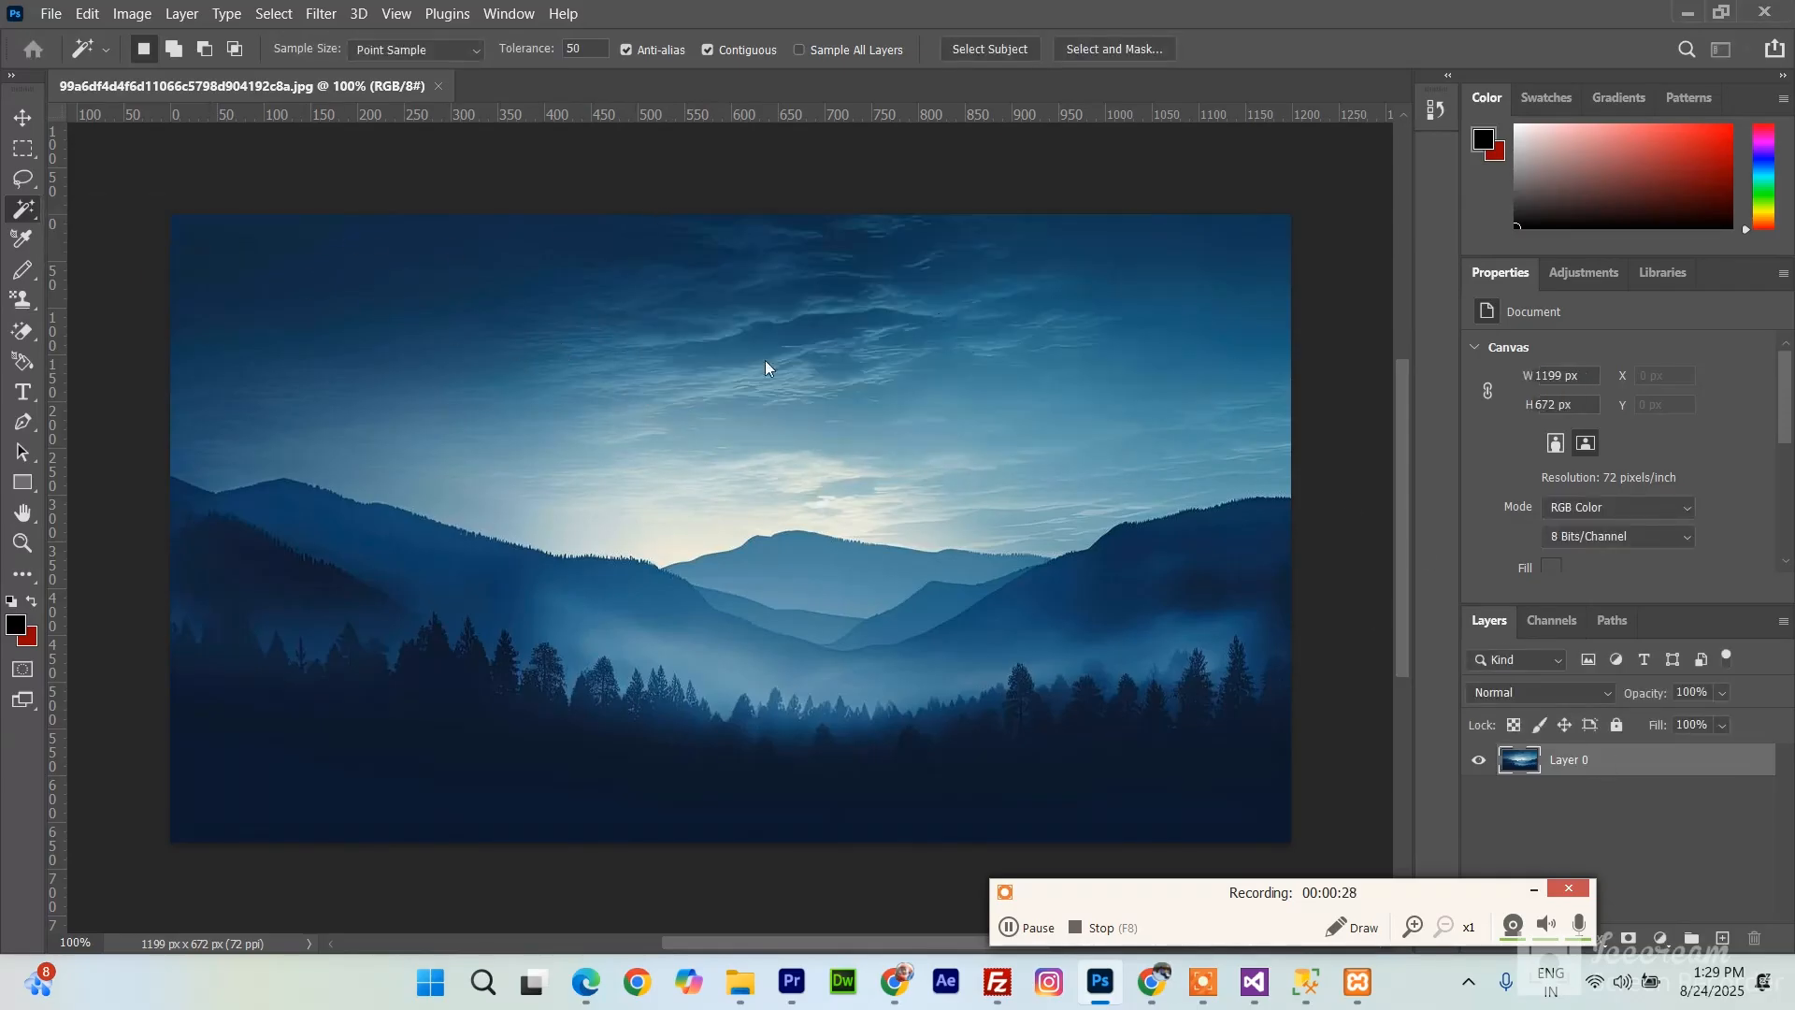
click(1553, 889)
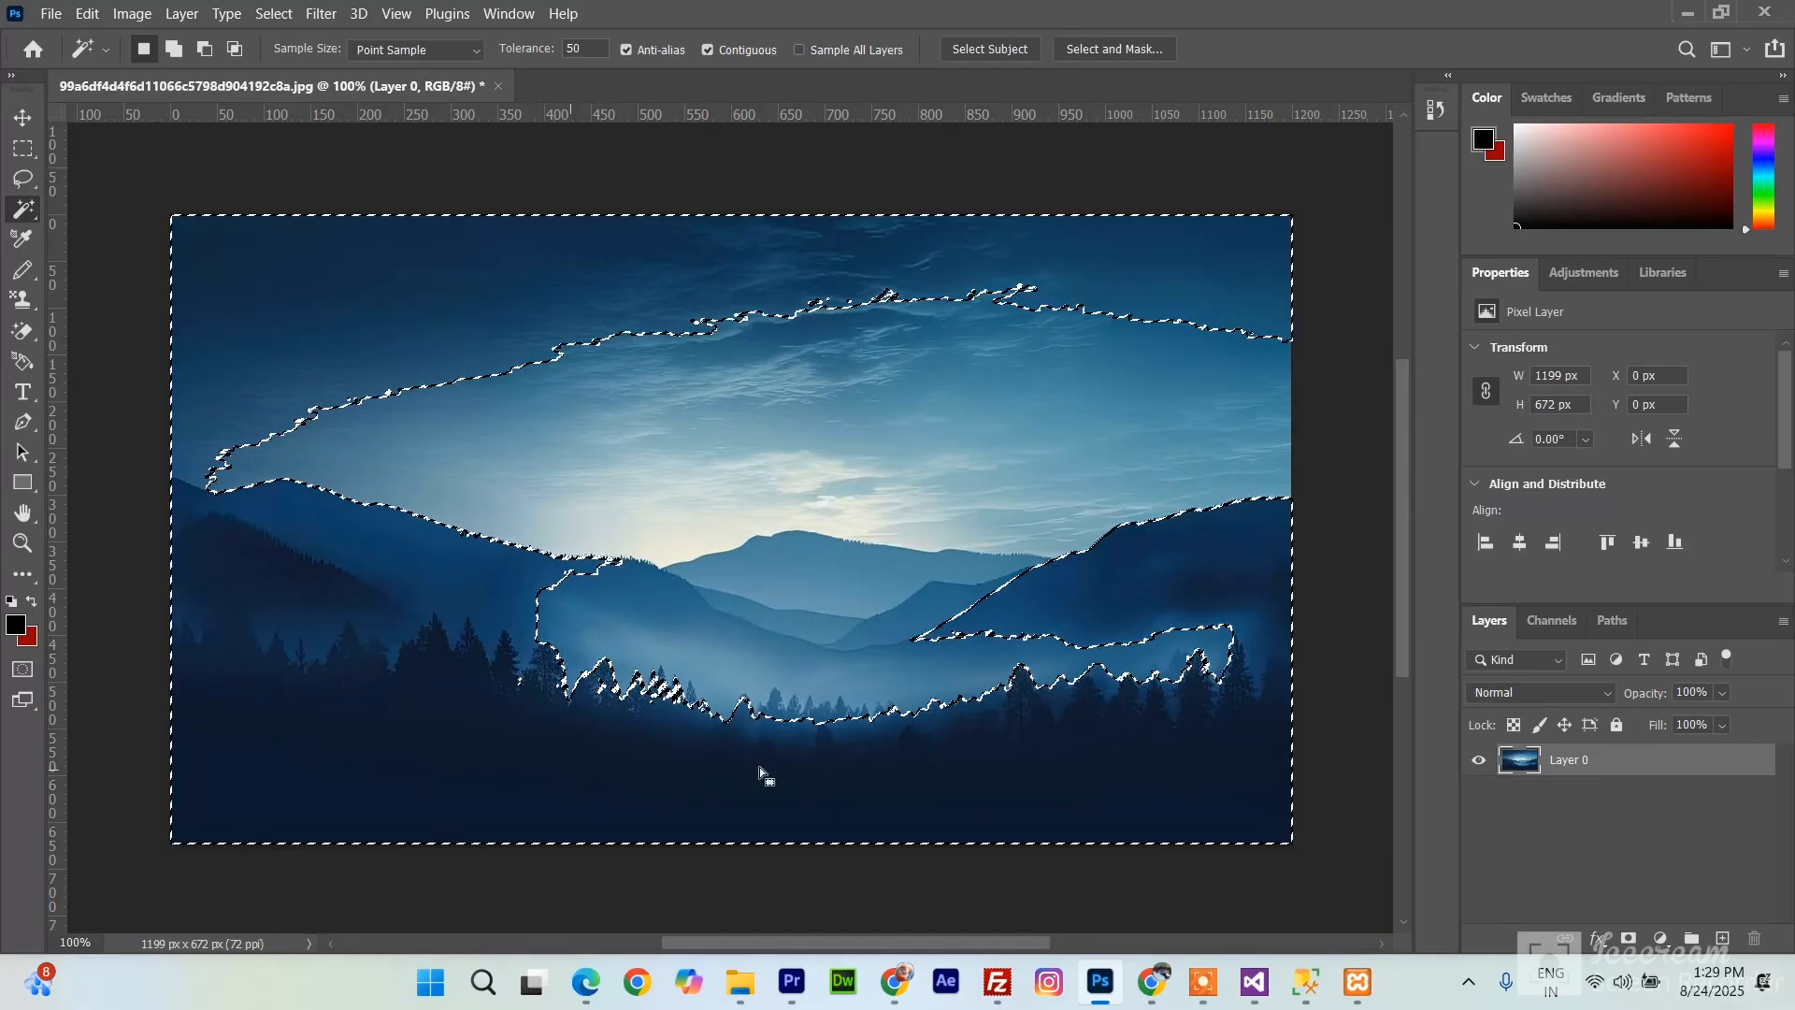
- Clear the selection, set the Magic Wand tolerance to 0, and sample several spots of the sky
key(ctrl+d)
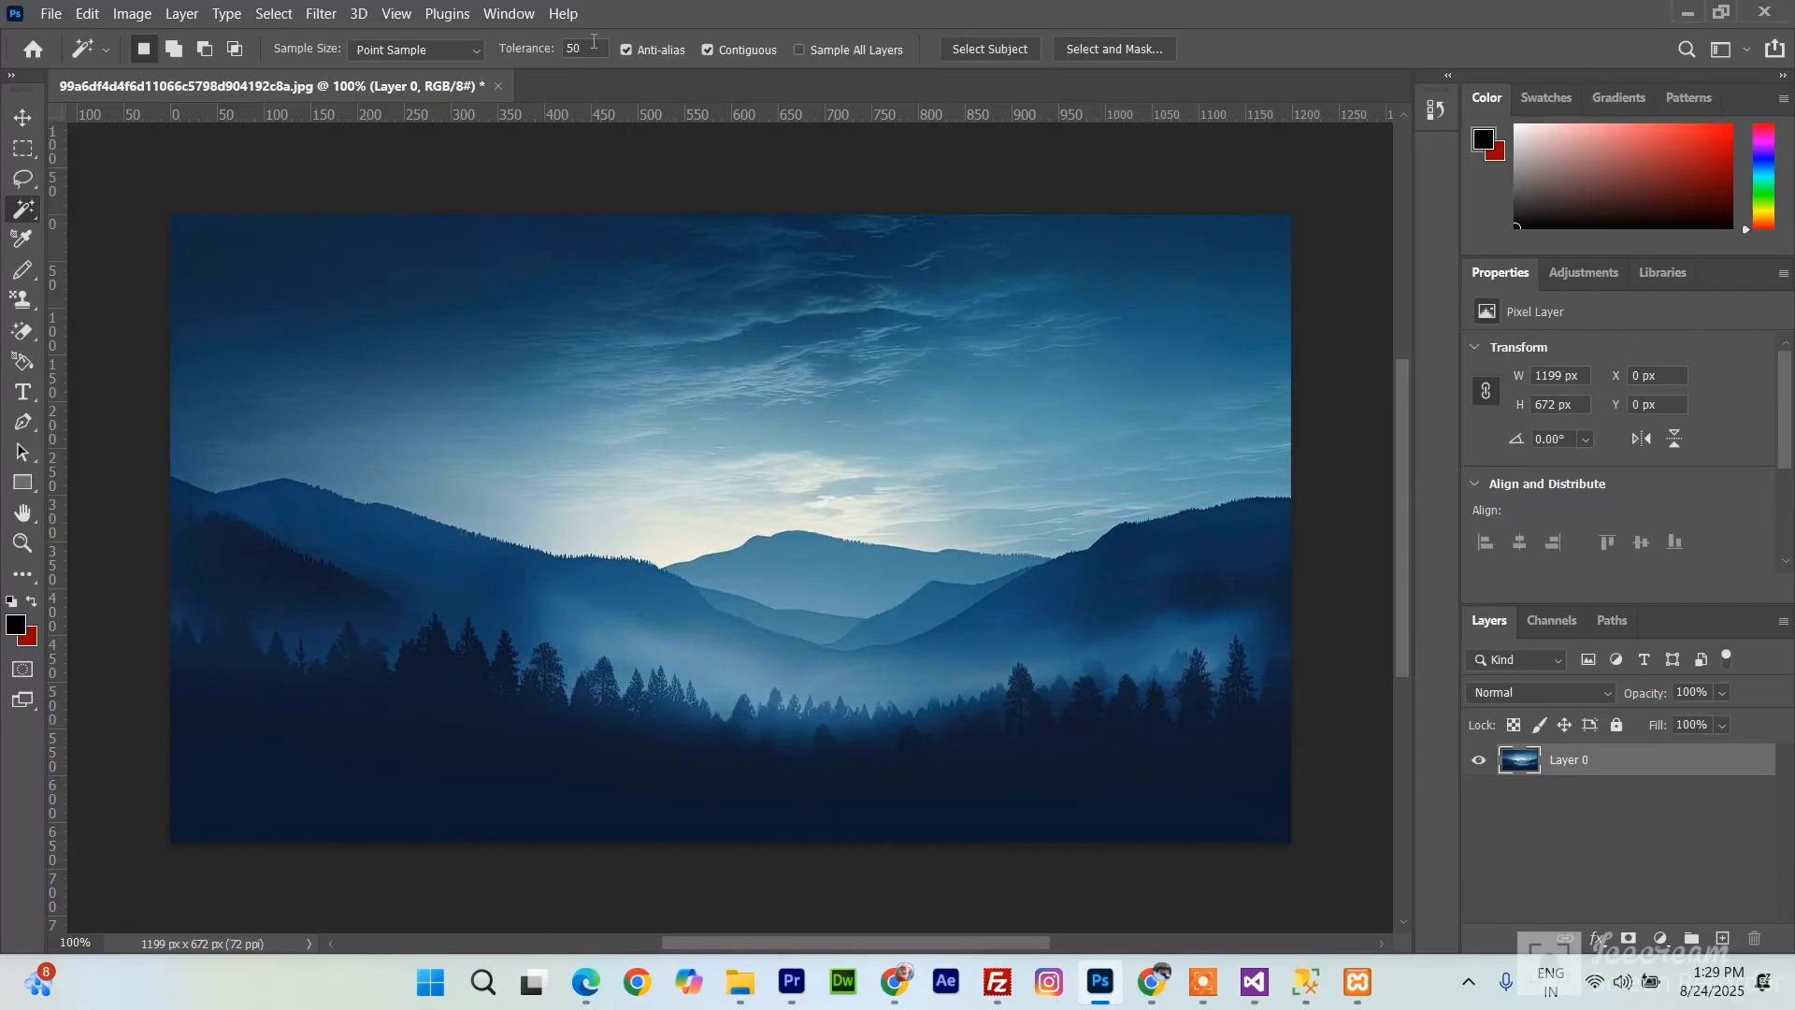
click(477, 51)
click(485, 50)
drag(598, 55, 563, 49)
text(0)
key(Return)
click(396, 230)
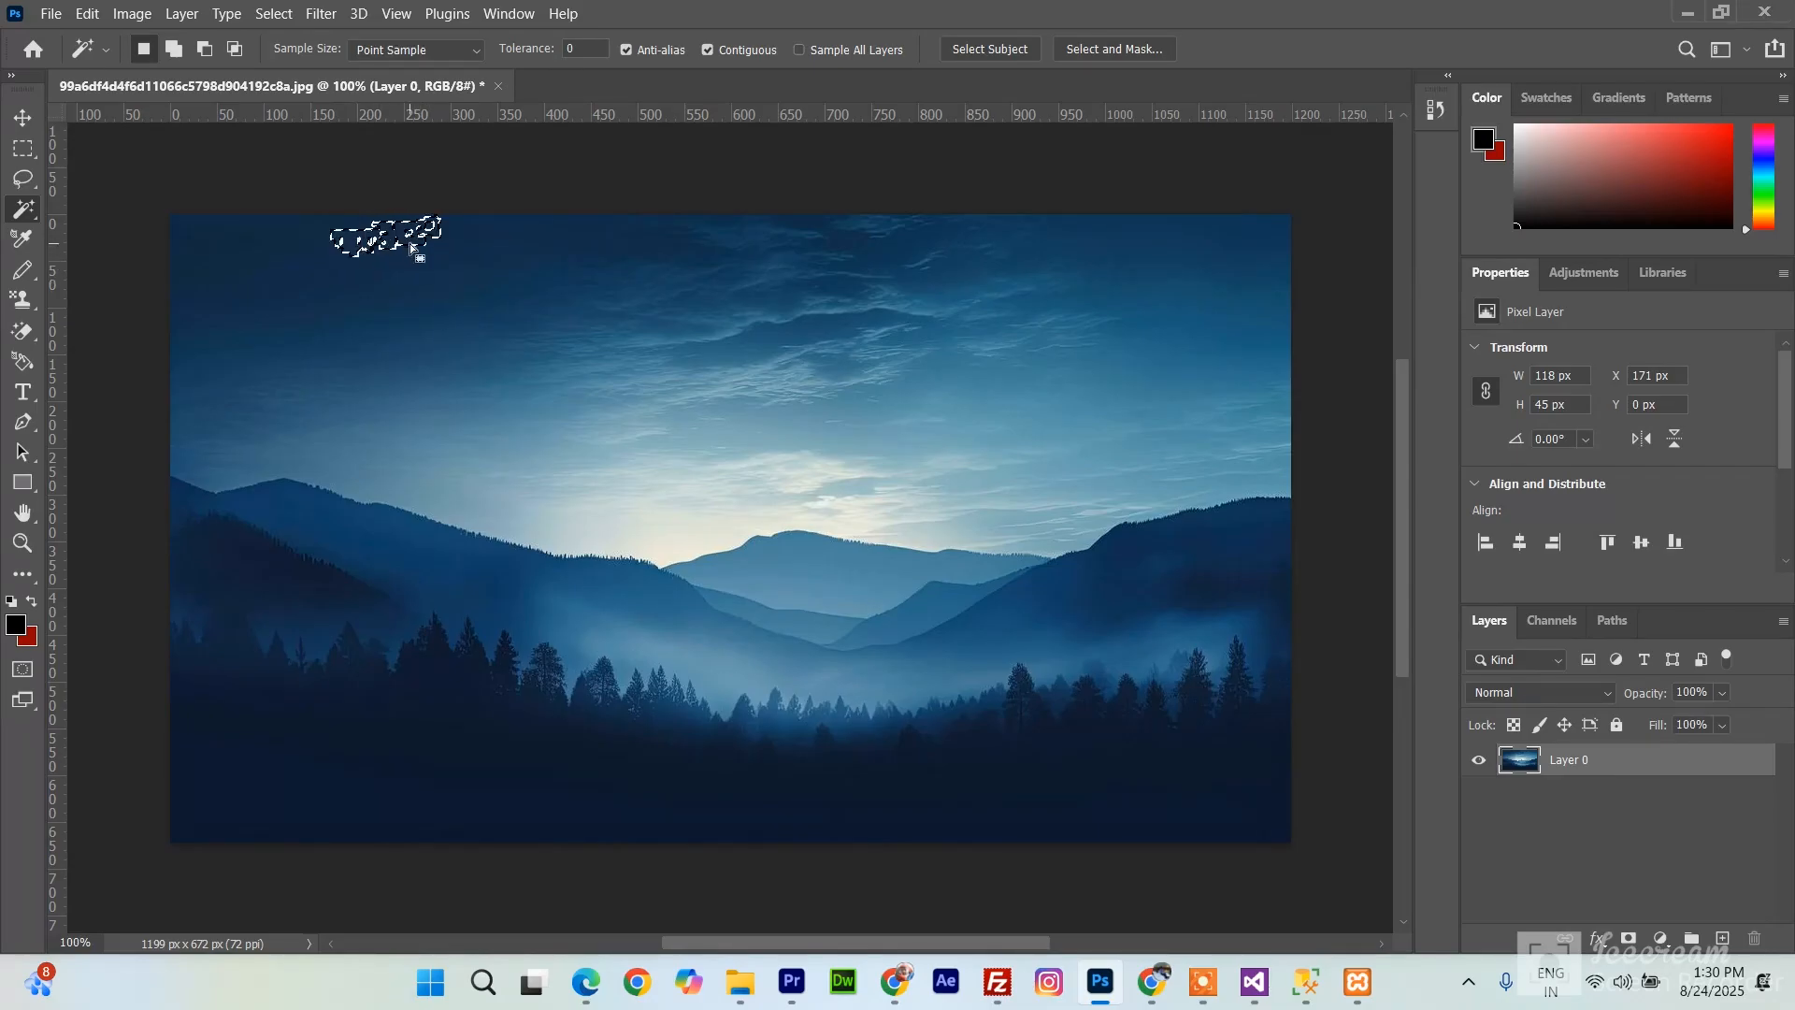
click(1133, 376)
click(1189, 335)
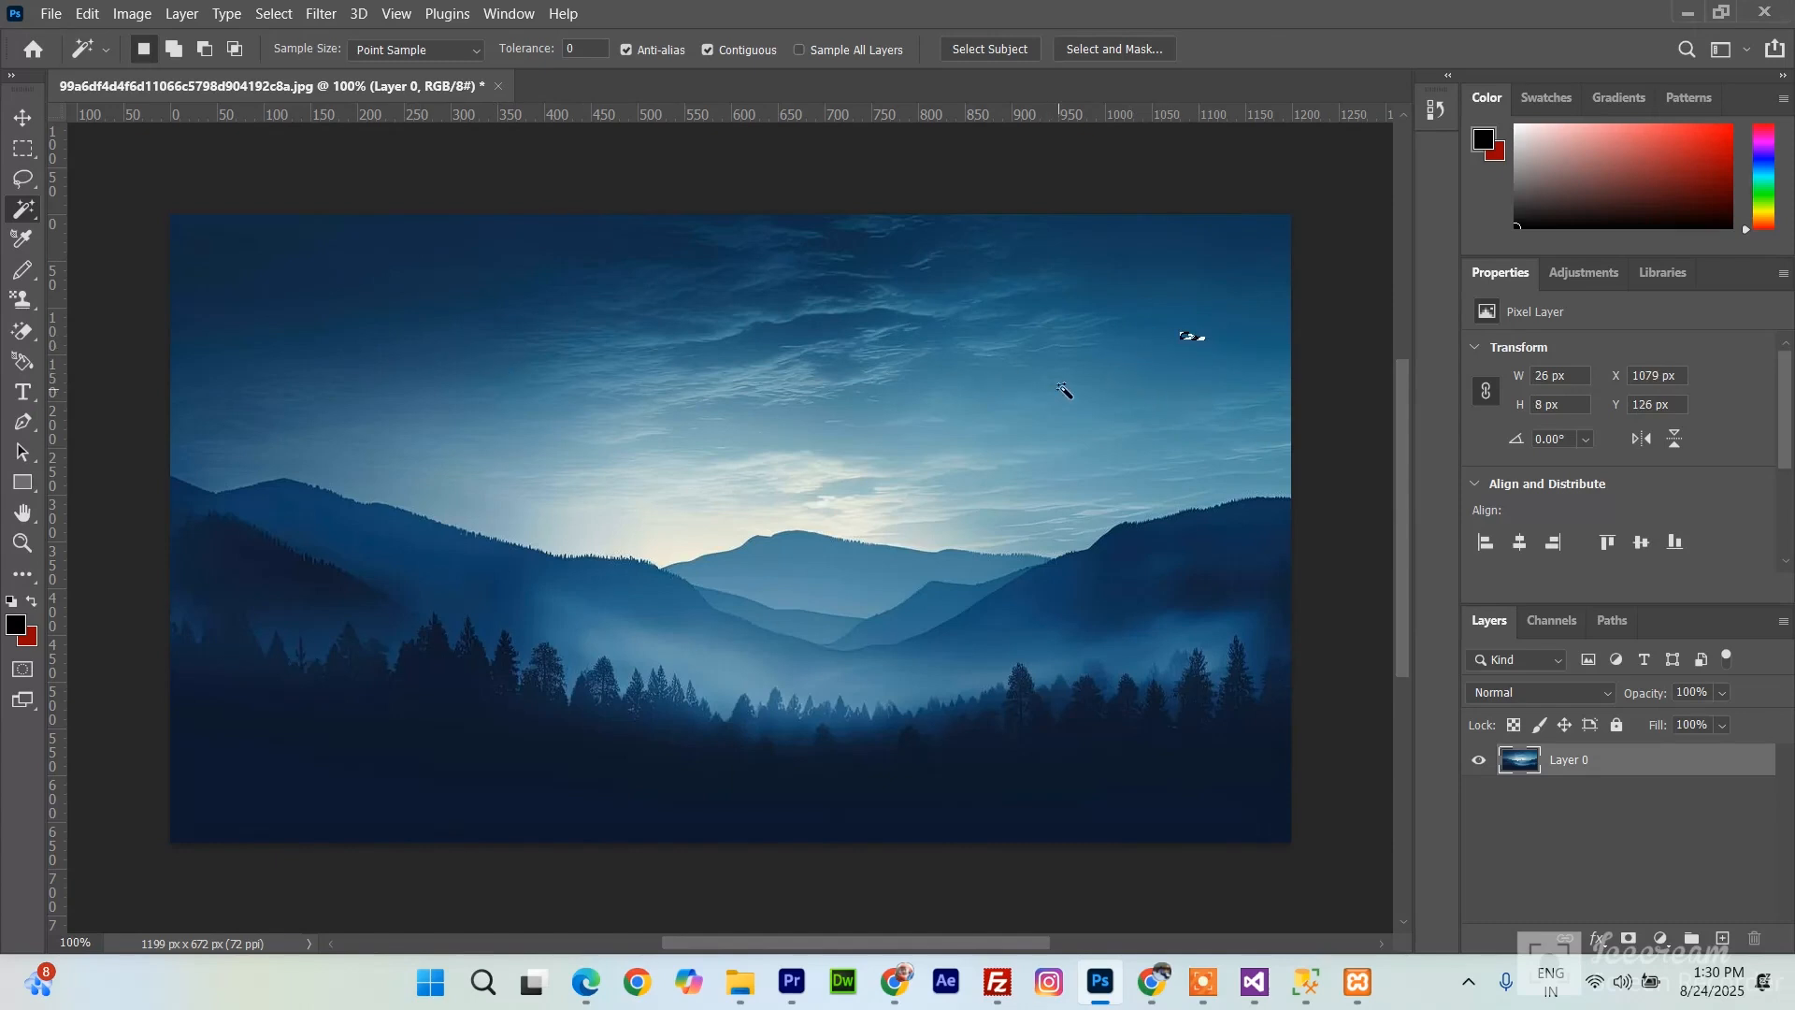
click(972, 386)
- Sample the upper sky with the Magic Wand at tolerance 25, and the lighter sky below it at tolerance 50
text(25)
click(1177, 271)
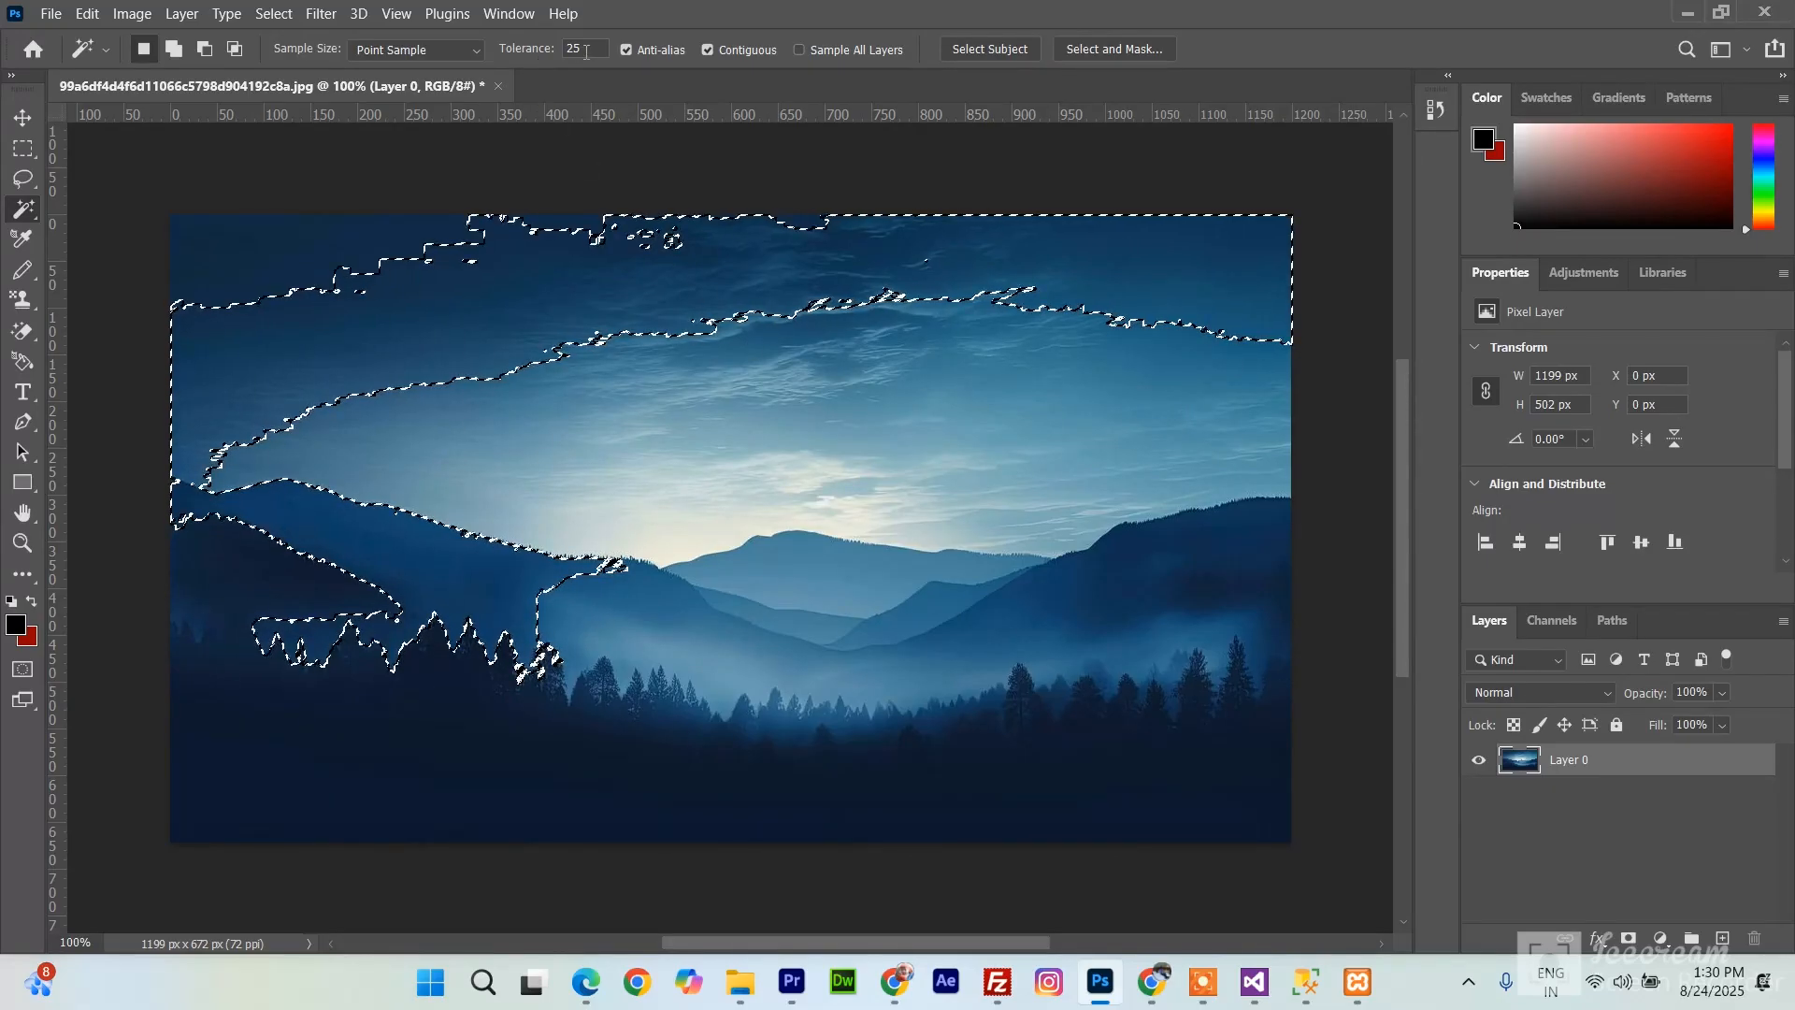
text(50)
key(Return)
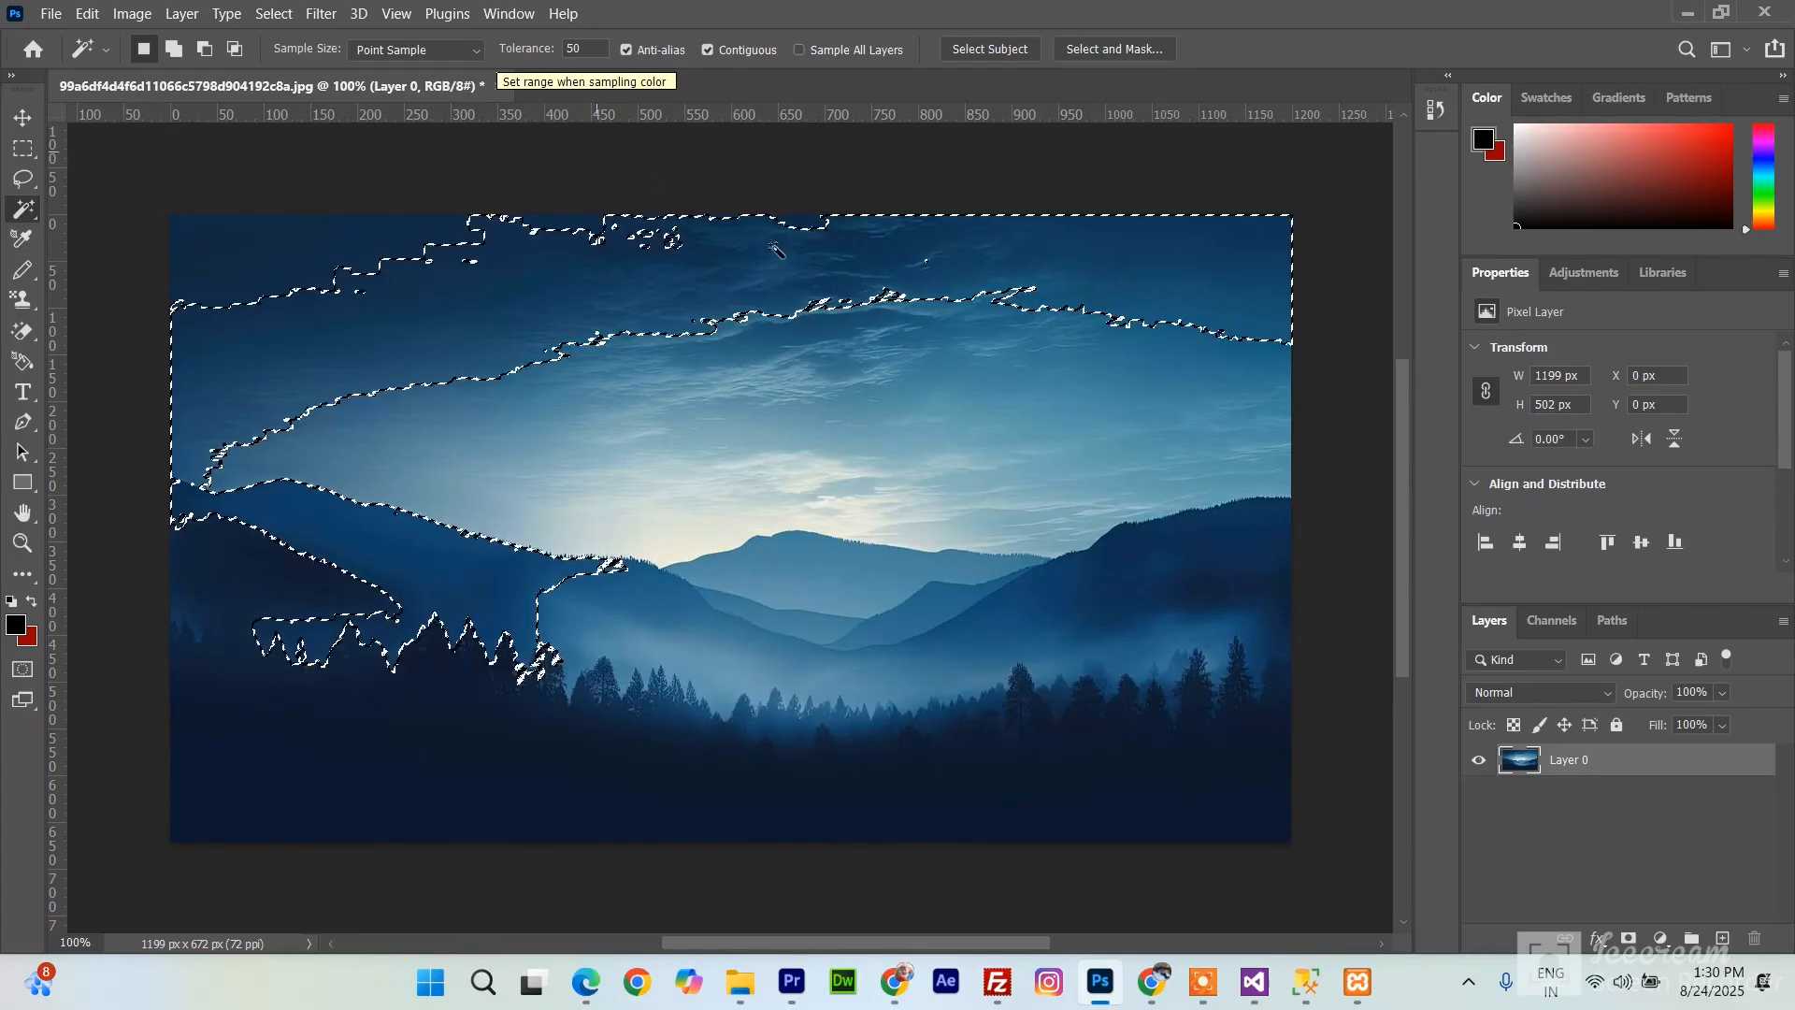
click(1092, 360)
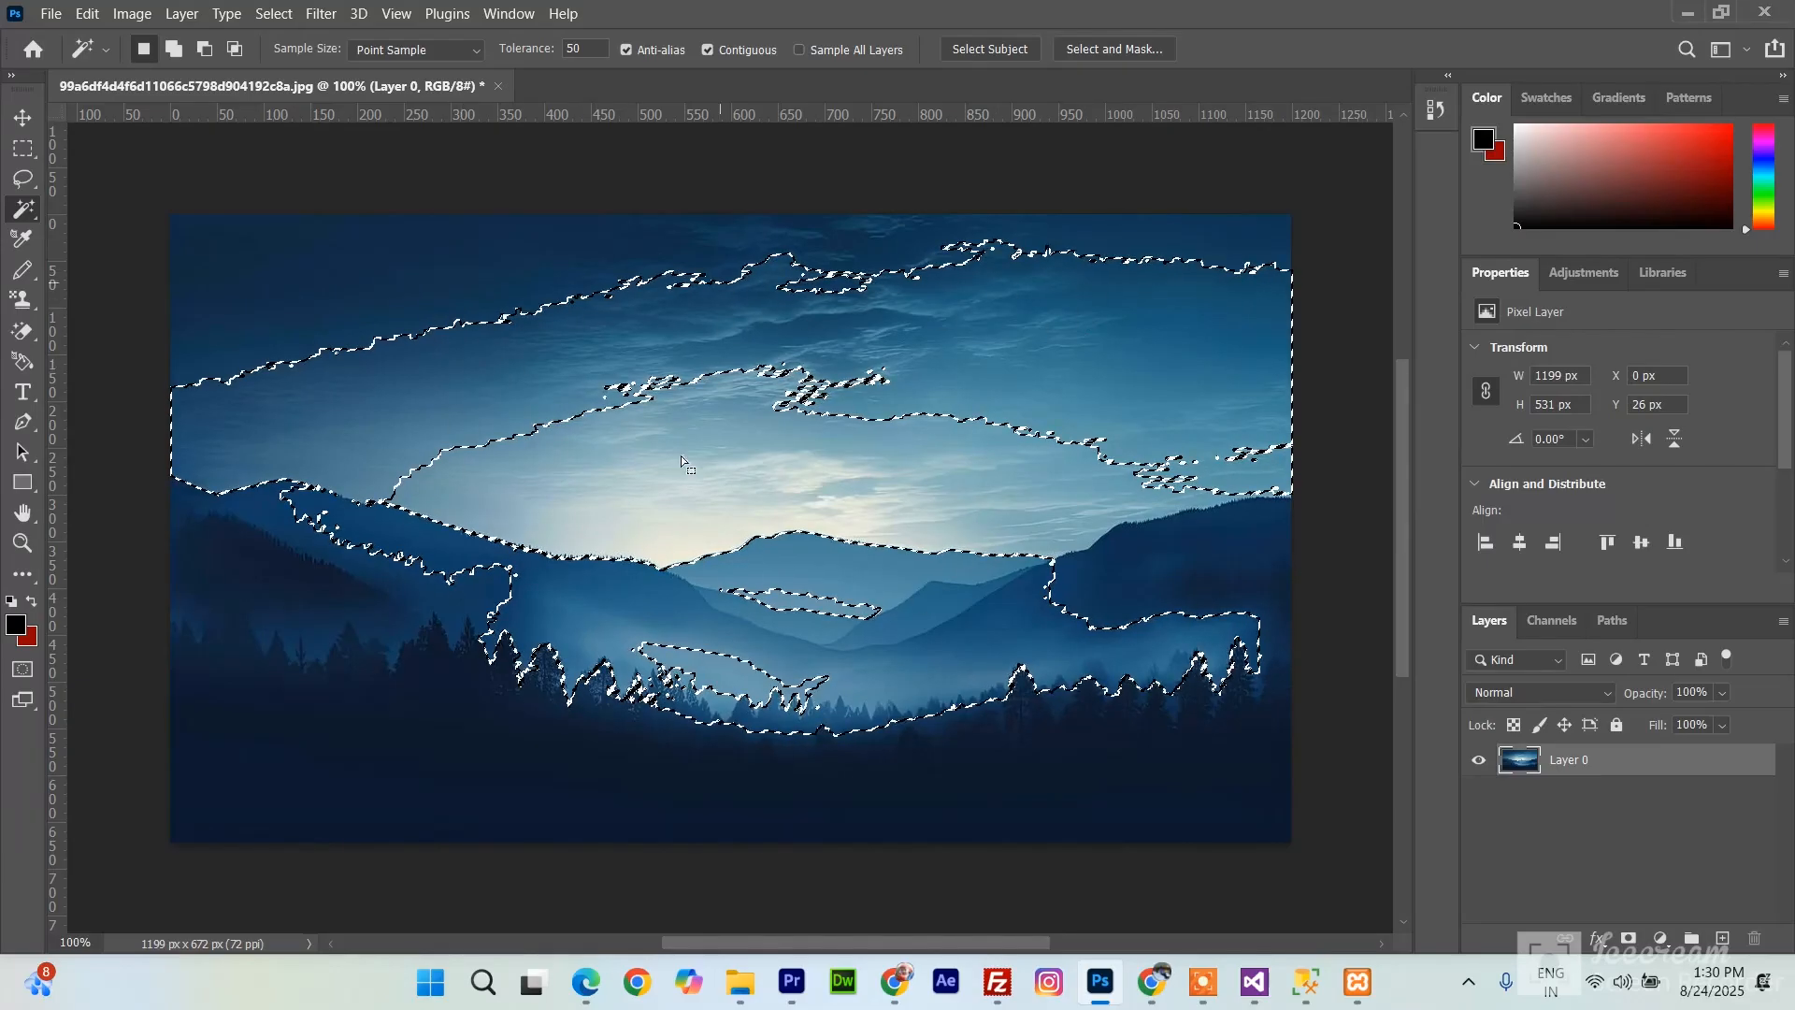
- Set the Magic Wand tolerance to 100, sample the dark upper sky, and deselect
click(529, 49)
text(100)
key(Return)
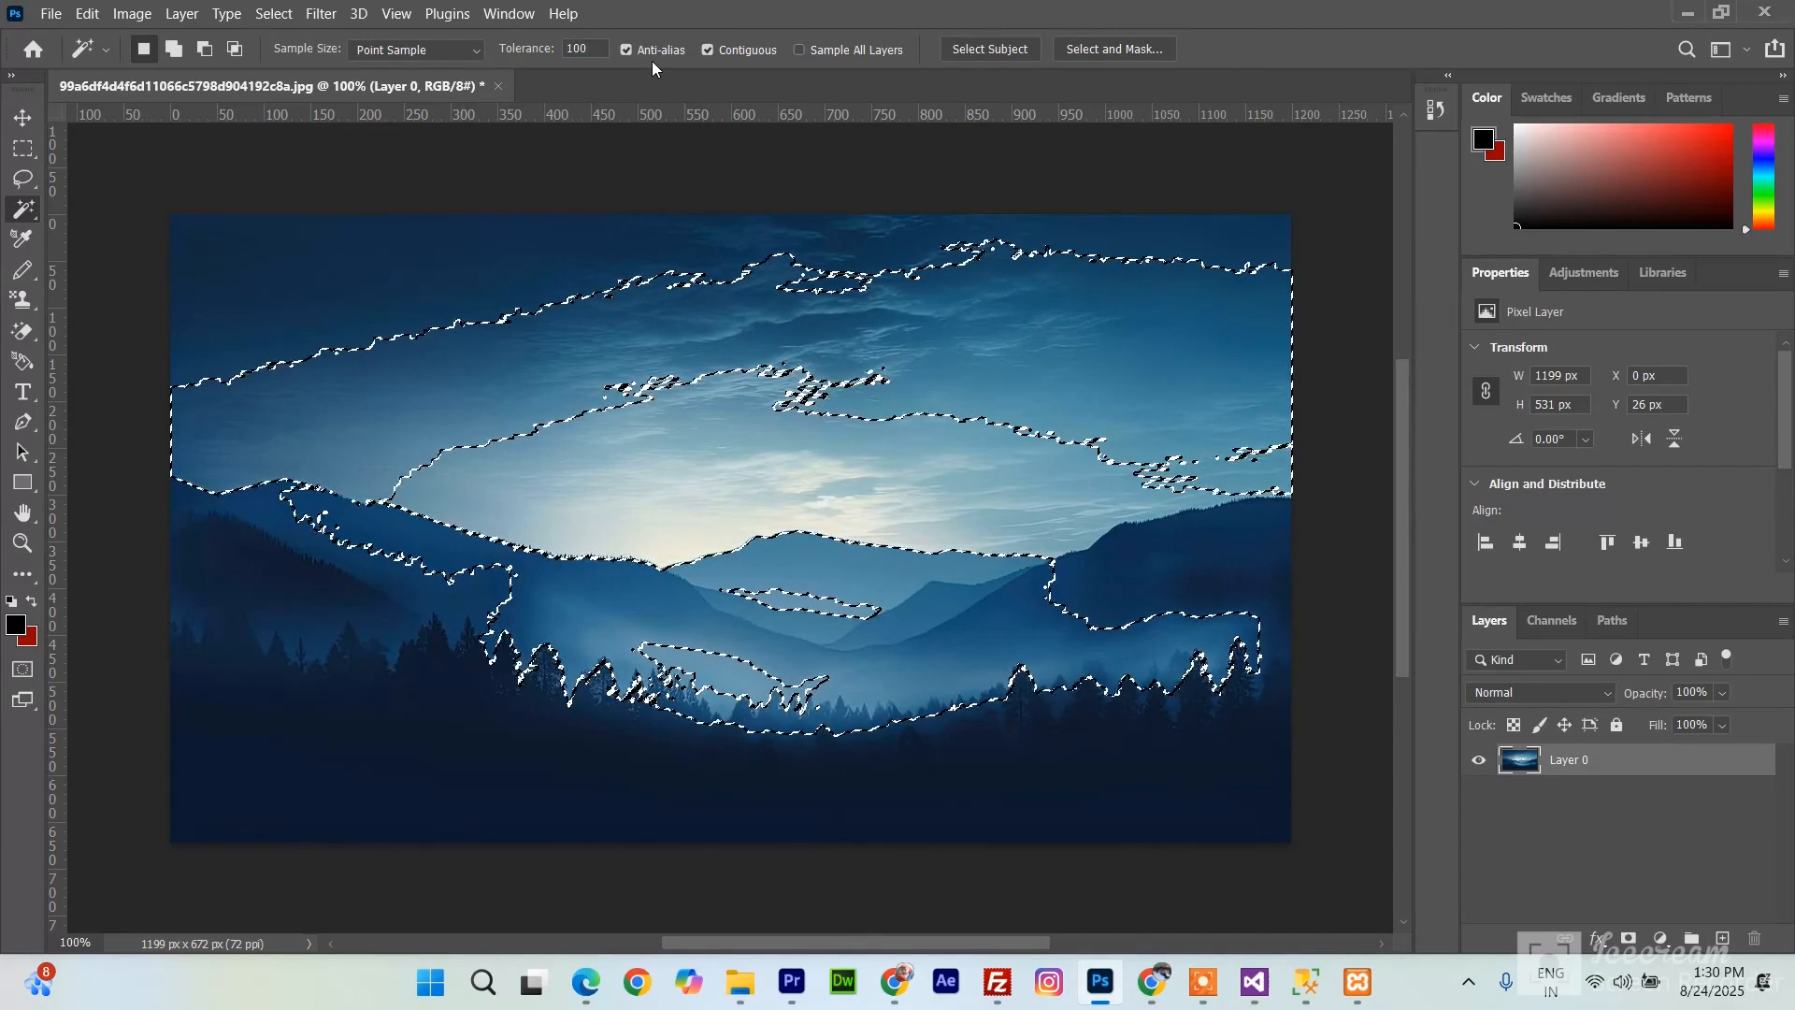
click(428, 261)
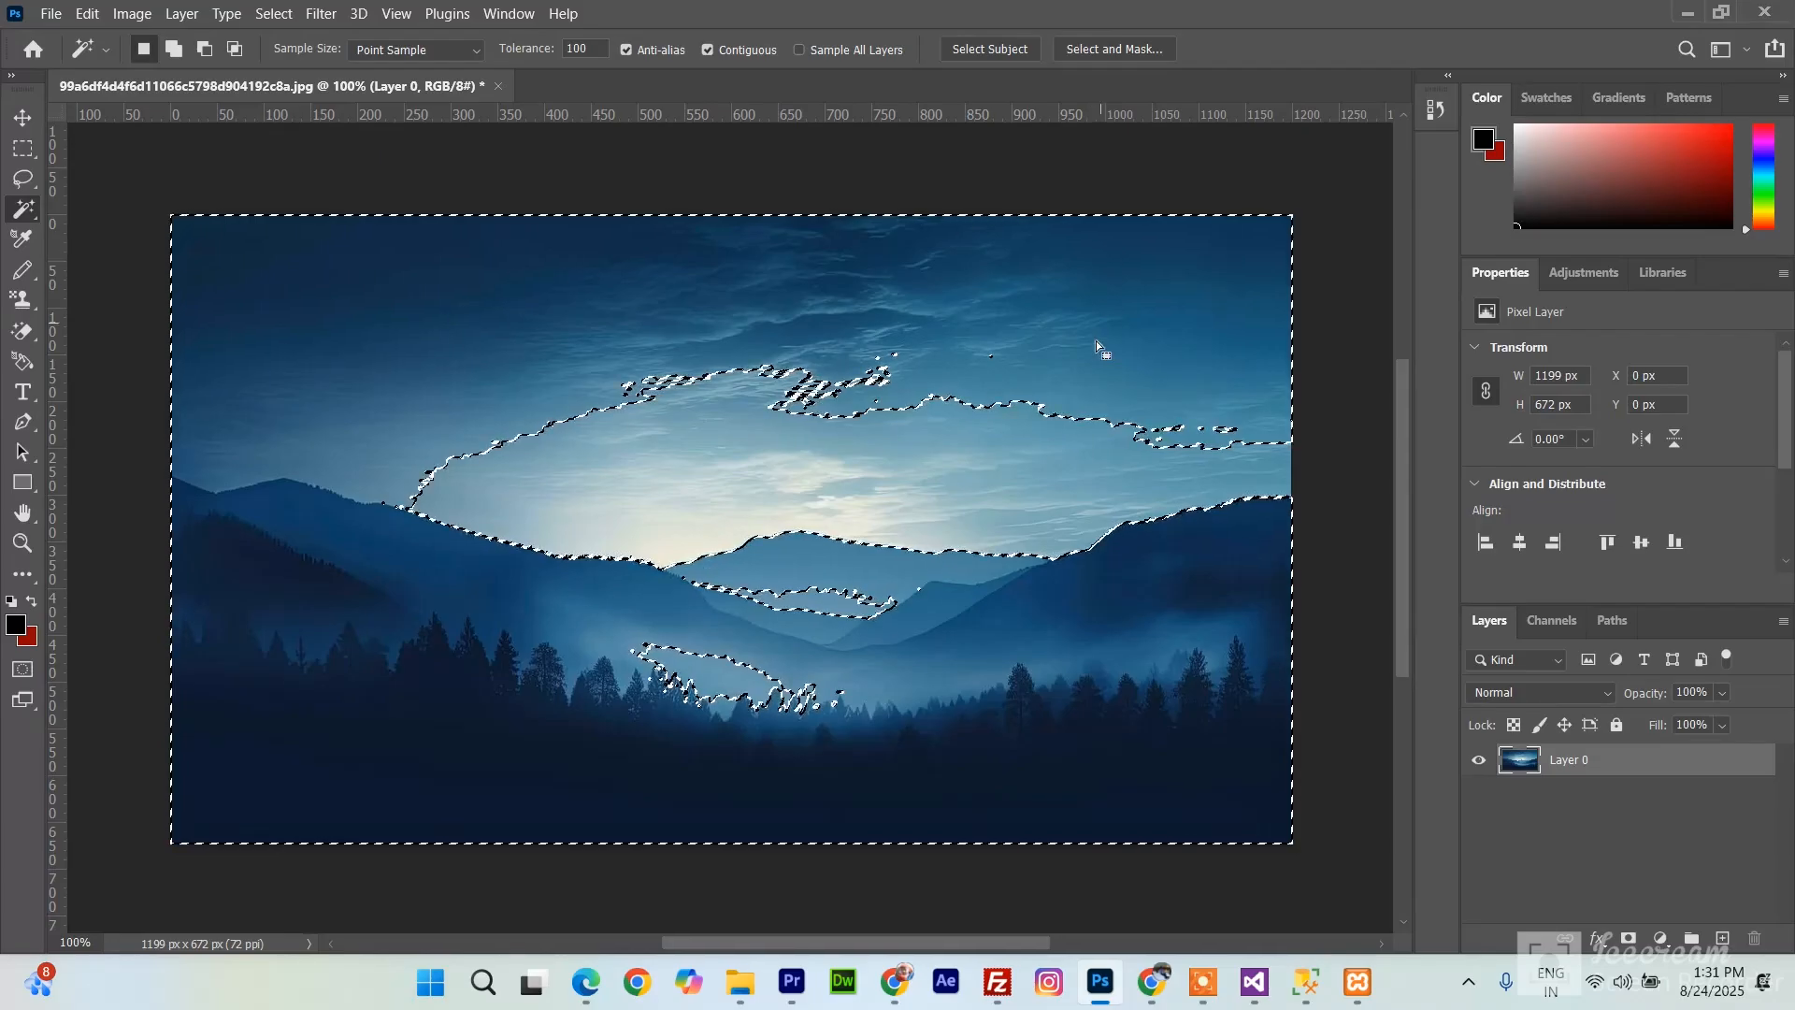
key(ctrl+d)
- Create a white 1891 x 2016 px document and draw an orange-filled rectangle about 1180 x 1019 px near its upper-left corner
key(ctrl+n)
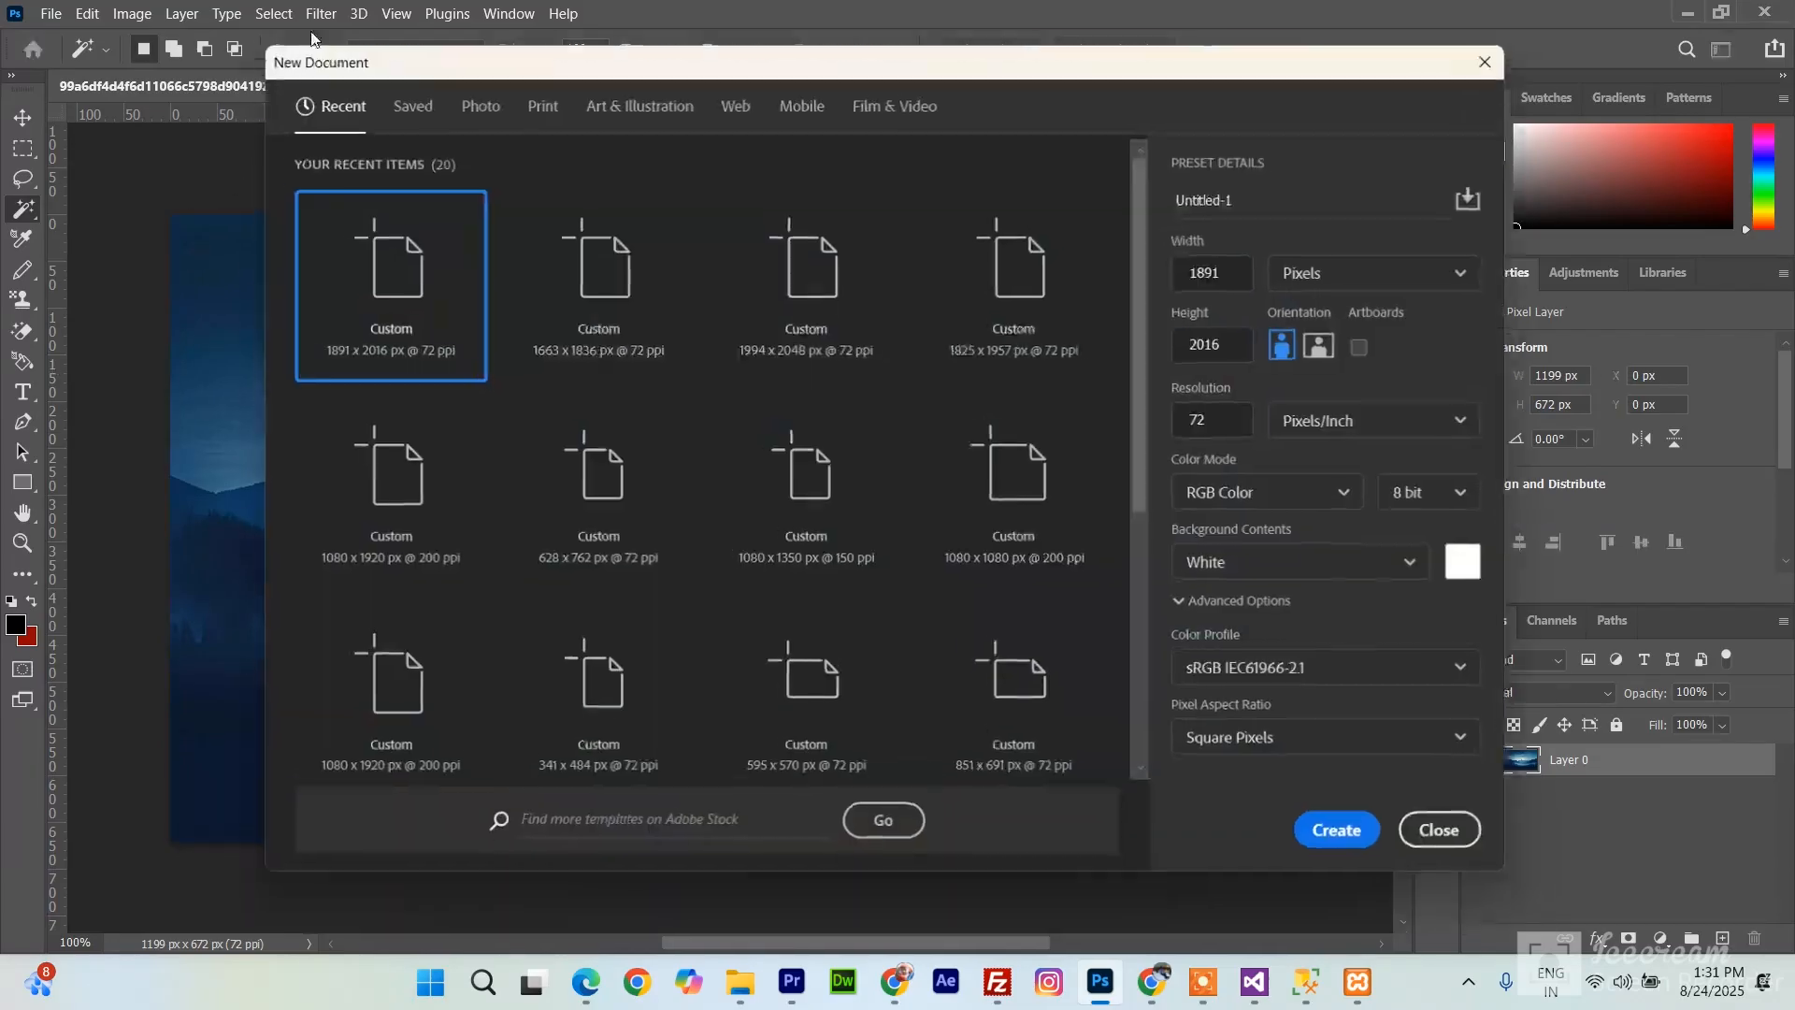
click(1347, 835)
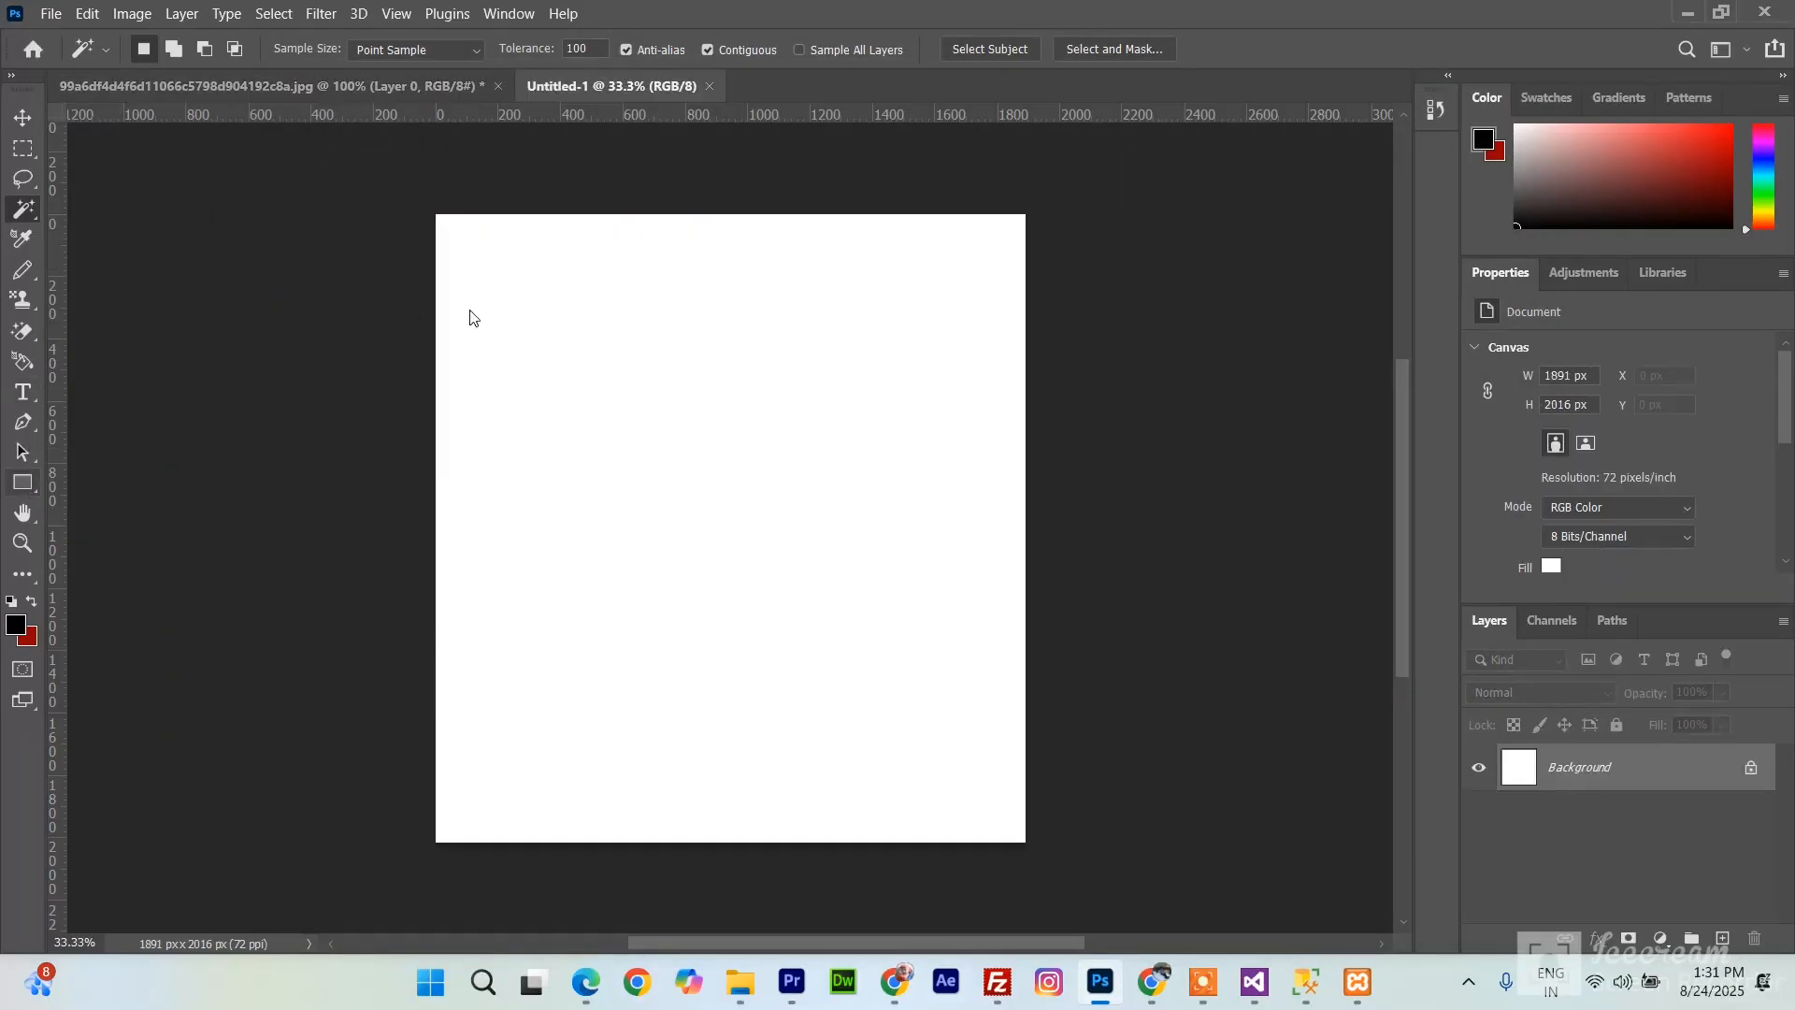
key(u)
drag(477, 268, 846, 586)
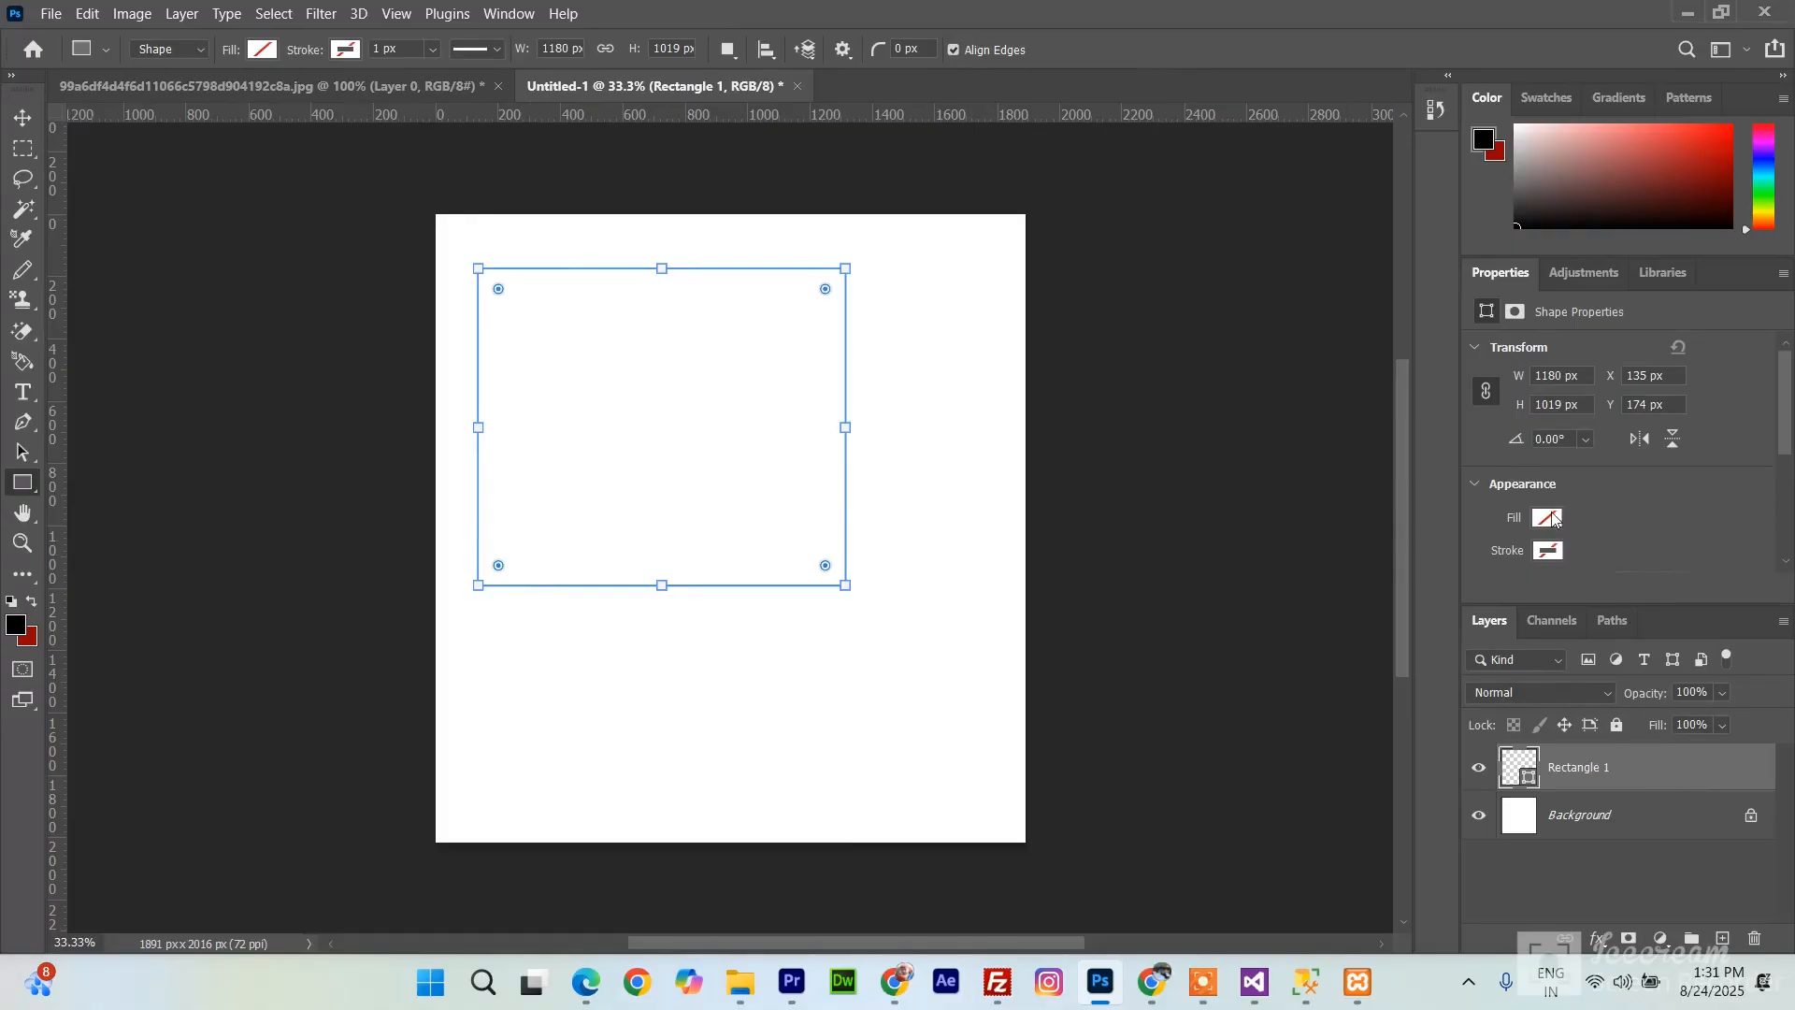
click(1541, 520)
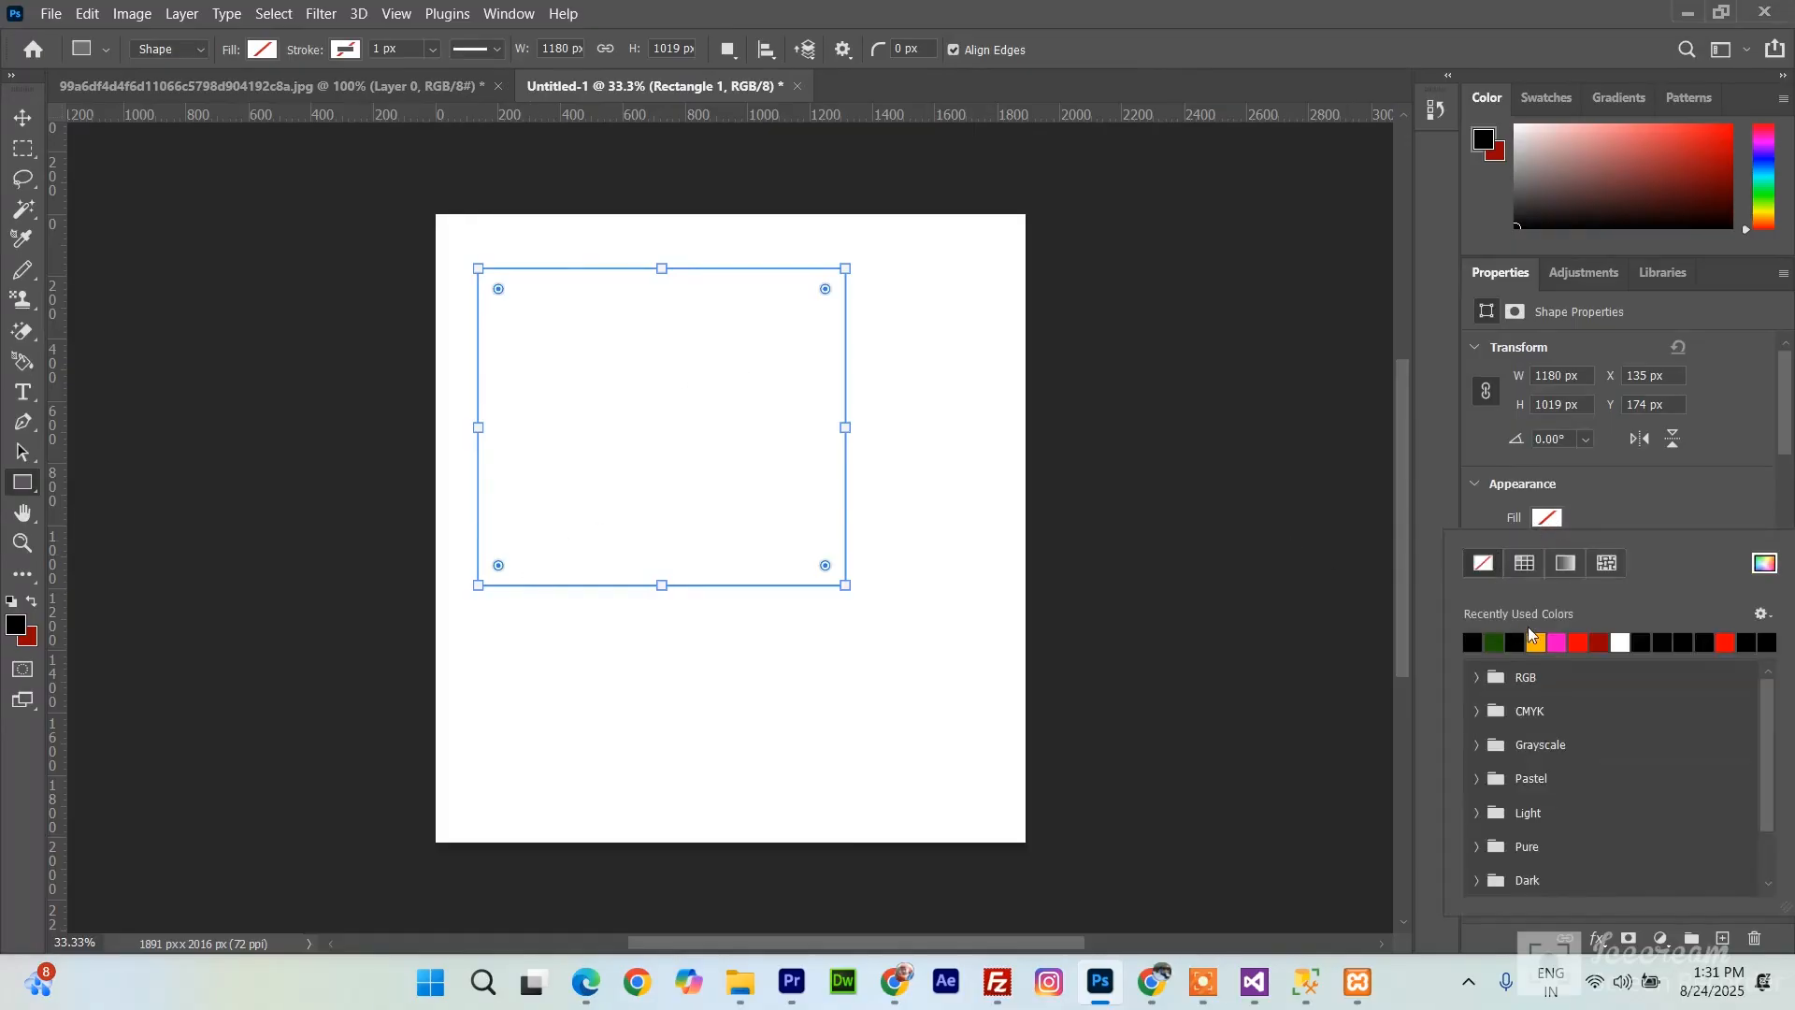
click(1537, 642)
- Duplicate the orange rectangle down and to the right so that they overlap, and fill the copy with red
click(27, 118)
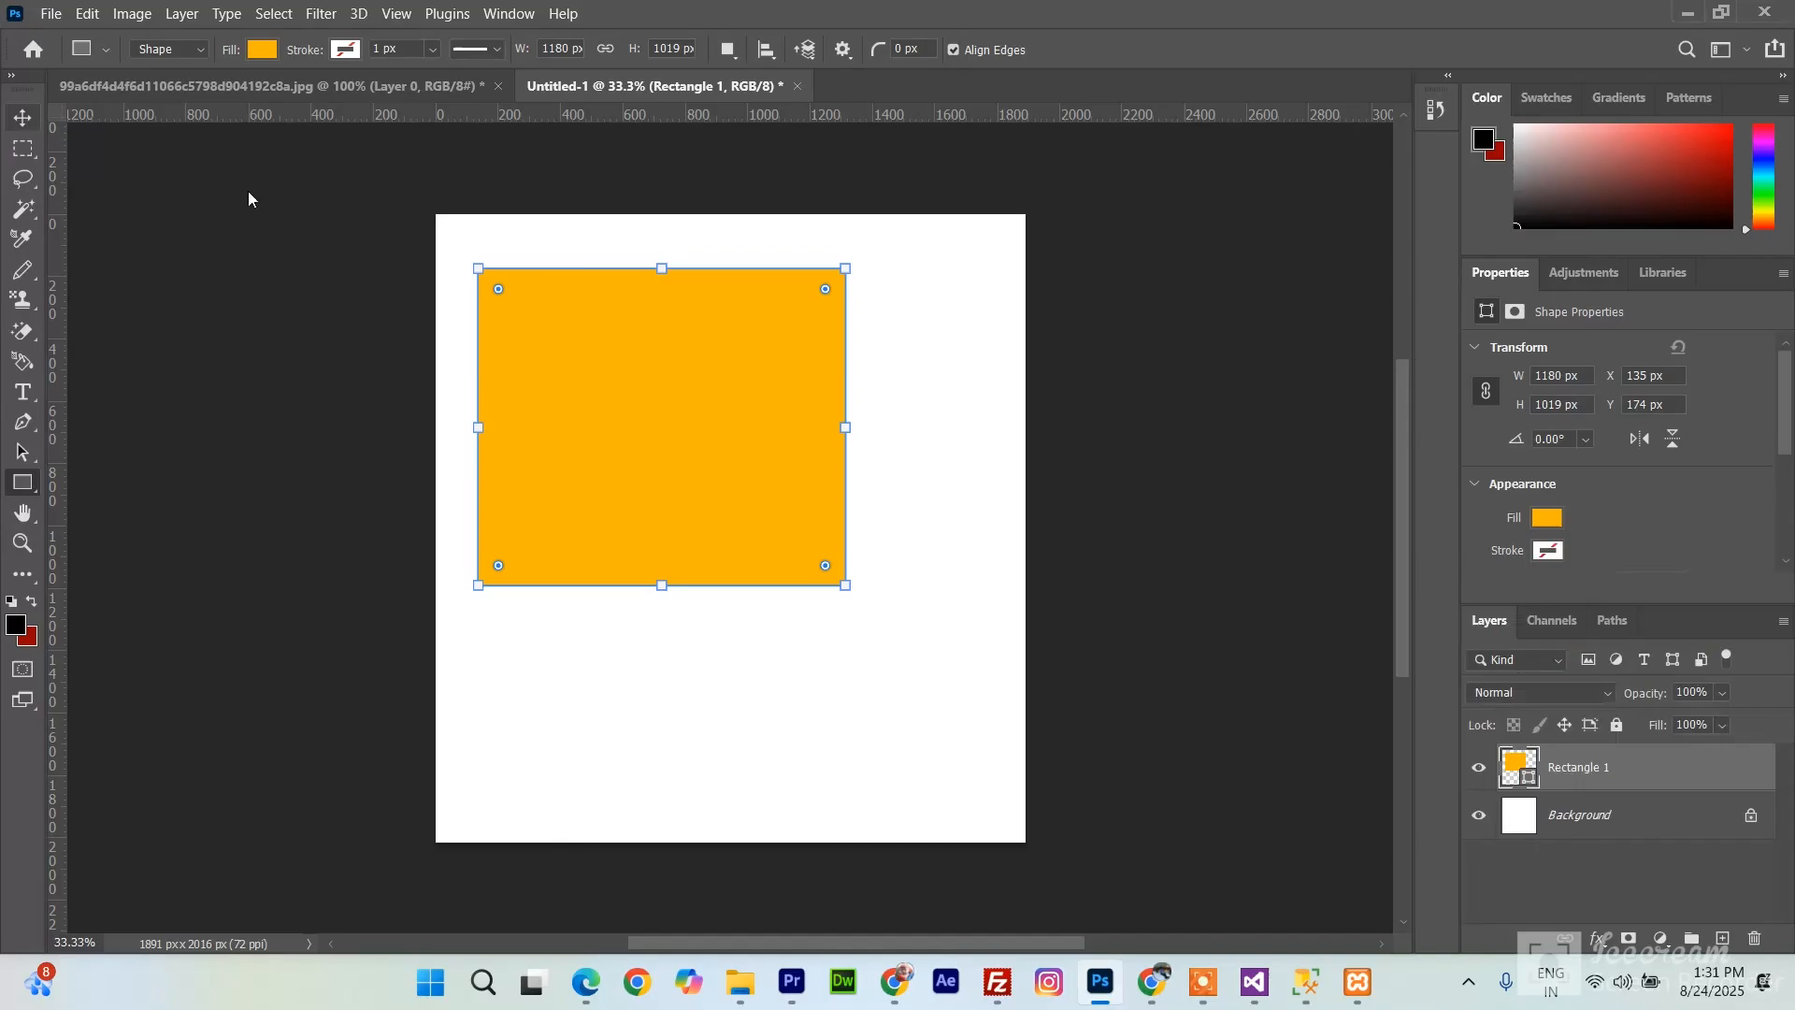
drag(773, 389, 863, 569)
click(1548, 517)
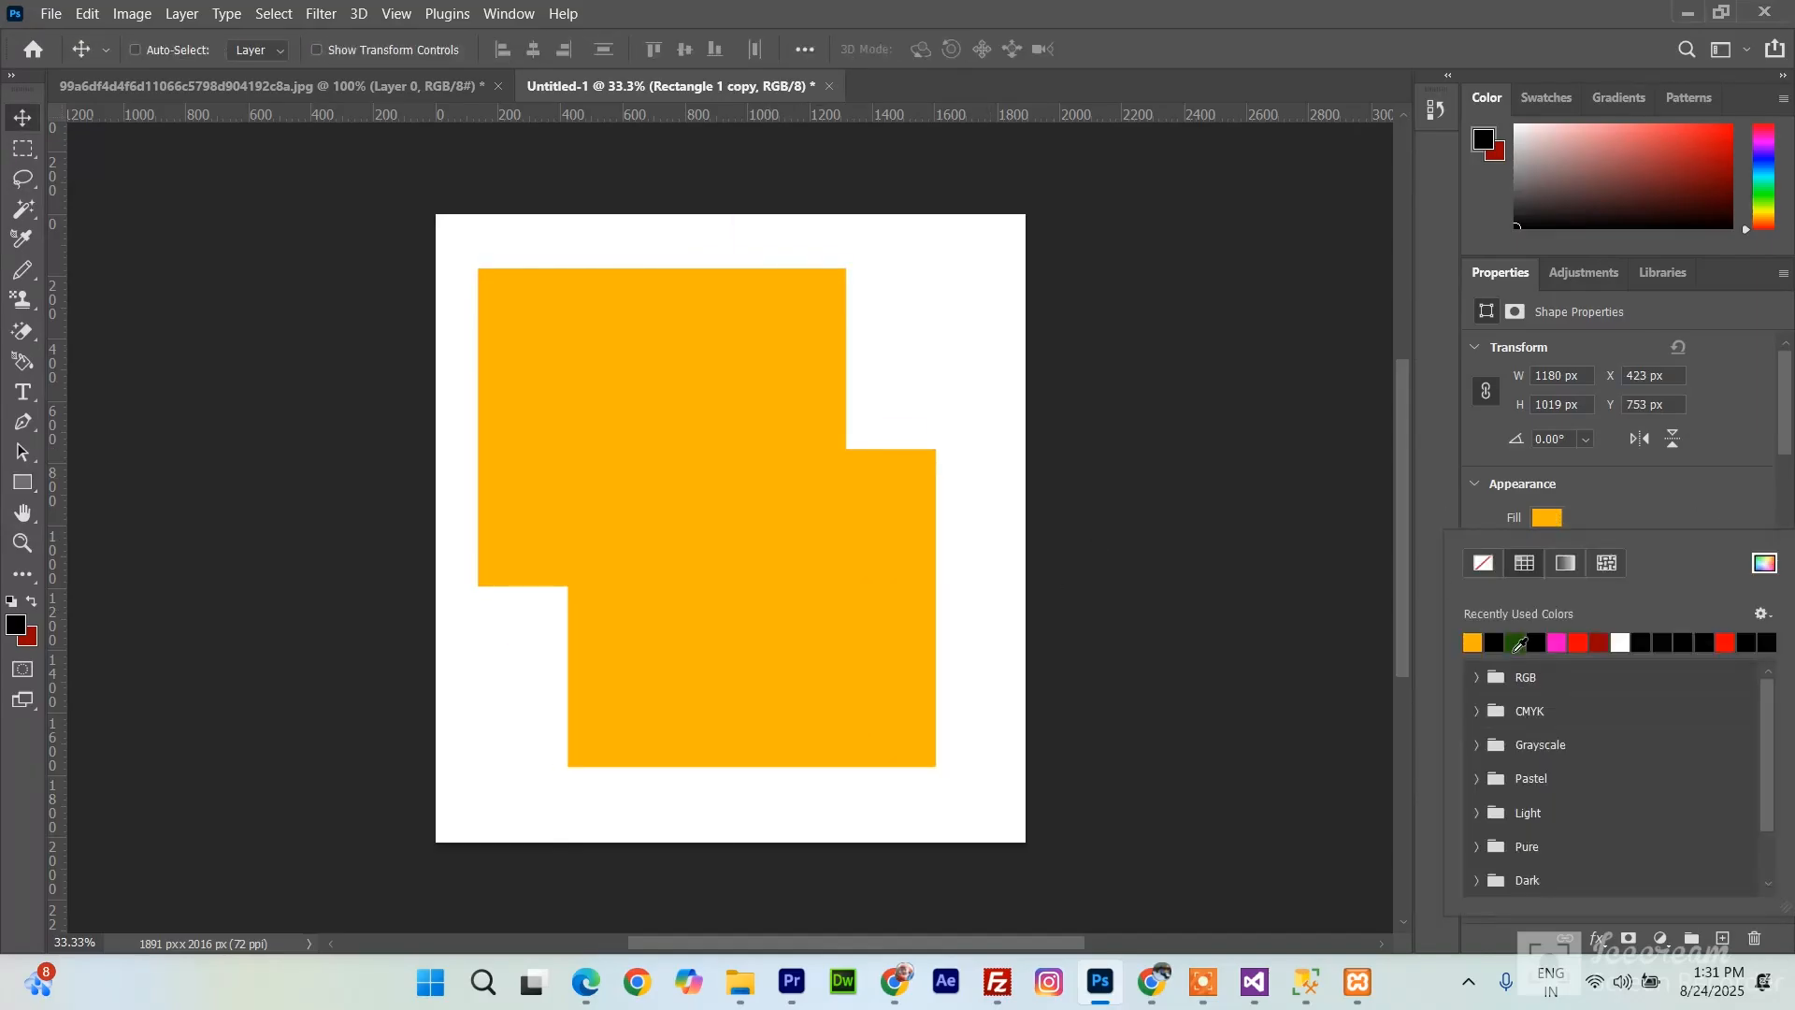
click(1579, 642)
click(822, 409)
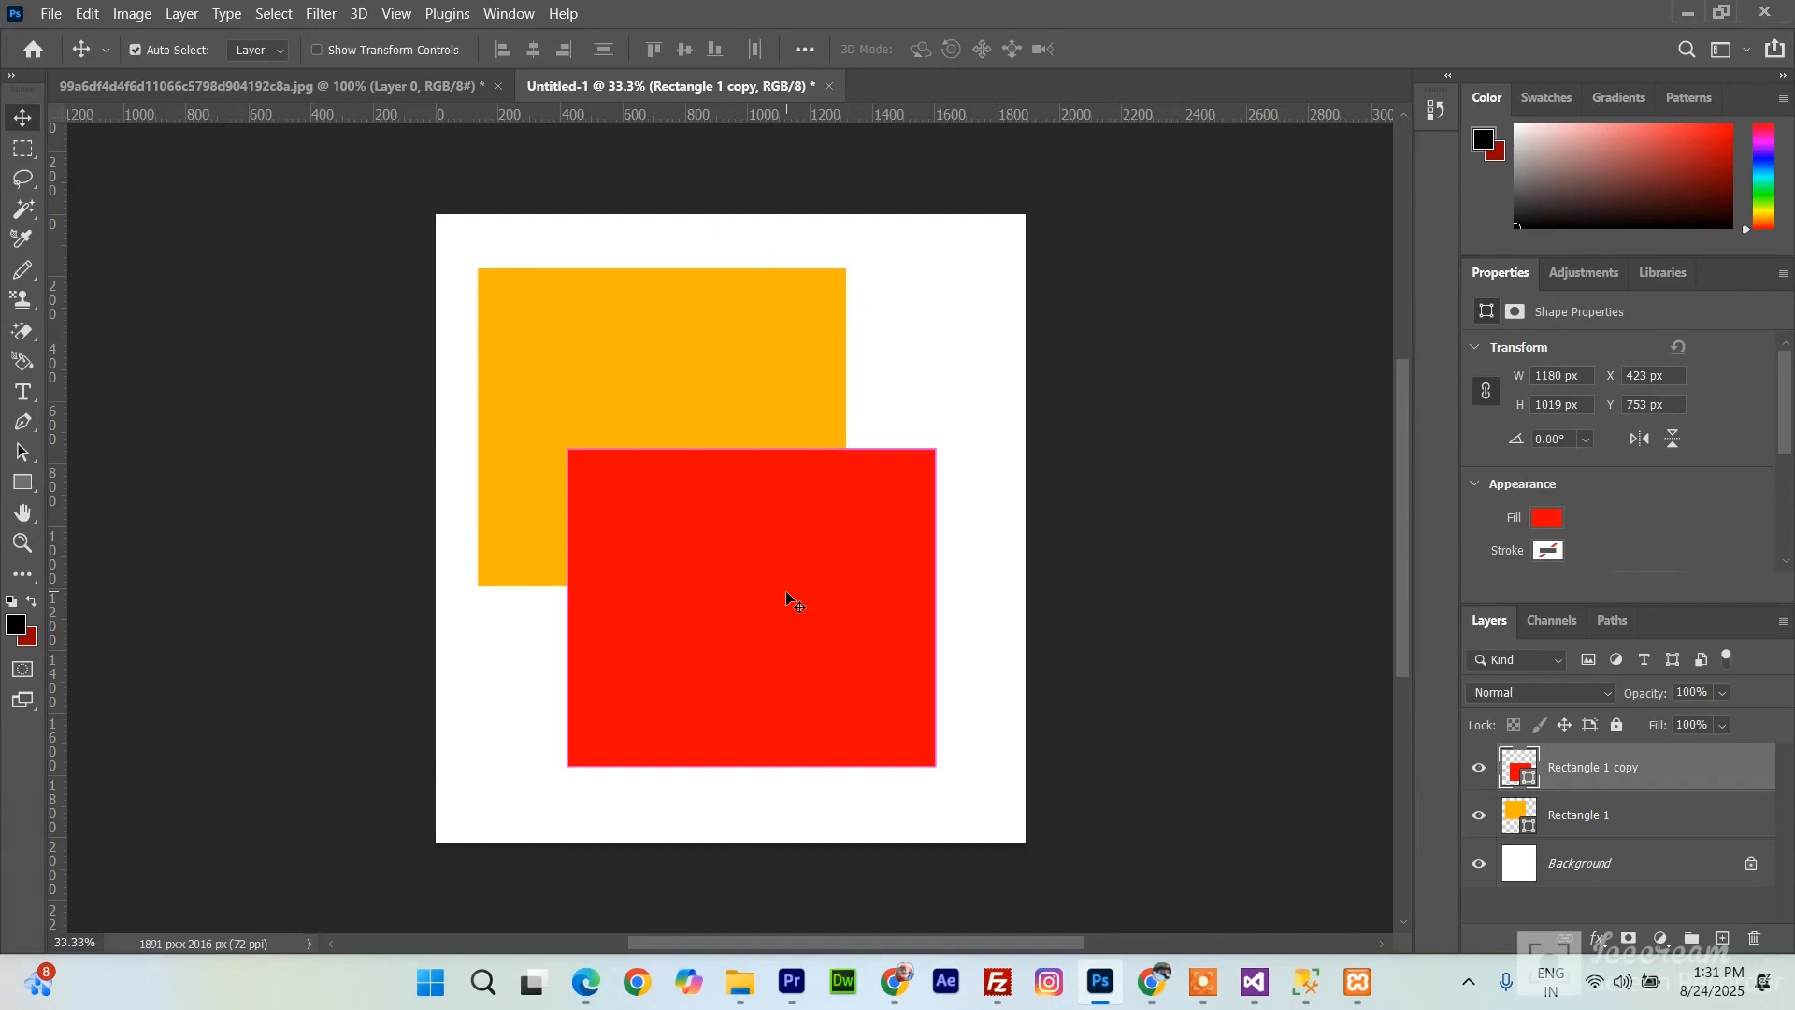
- Duplicate the red rectangle up and to the right, overlapping both others, and fill the copy with black
drag(789, 591, 867, 422)
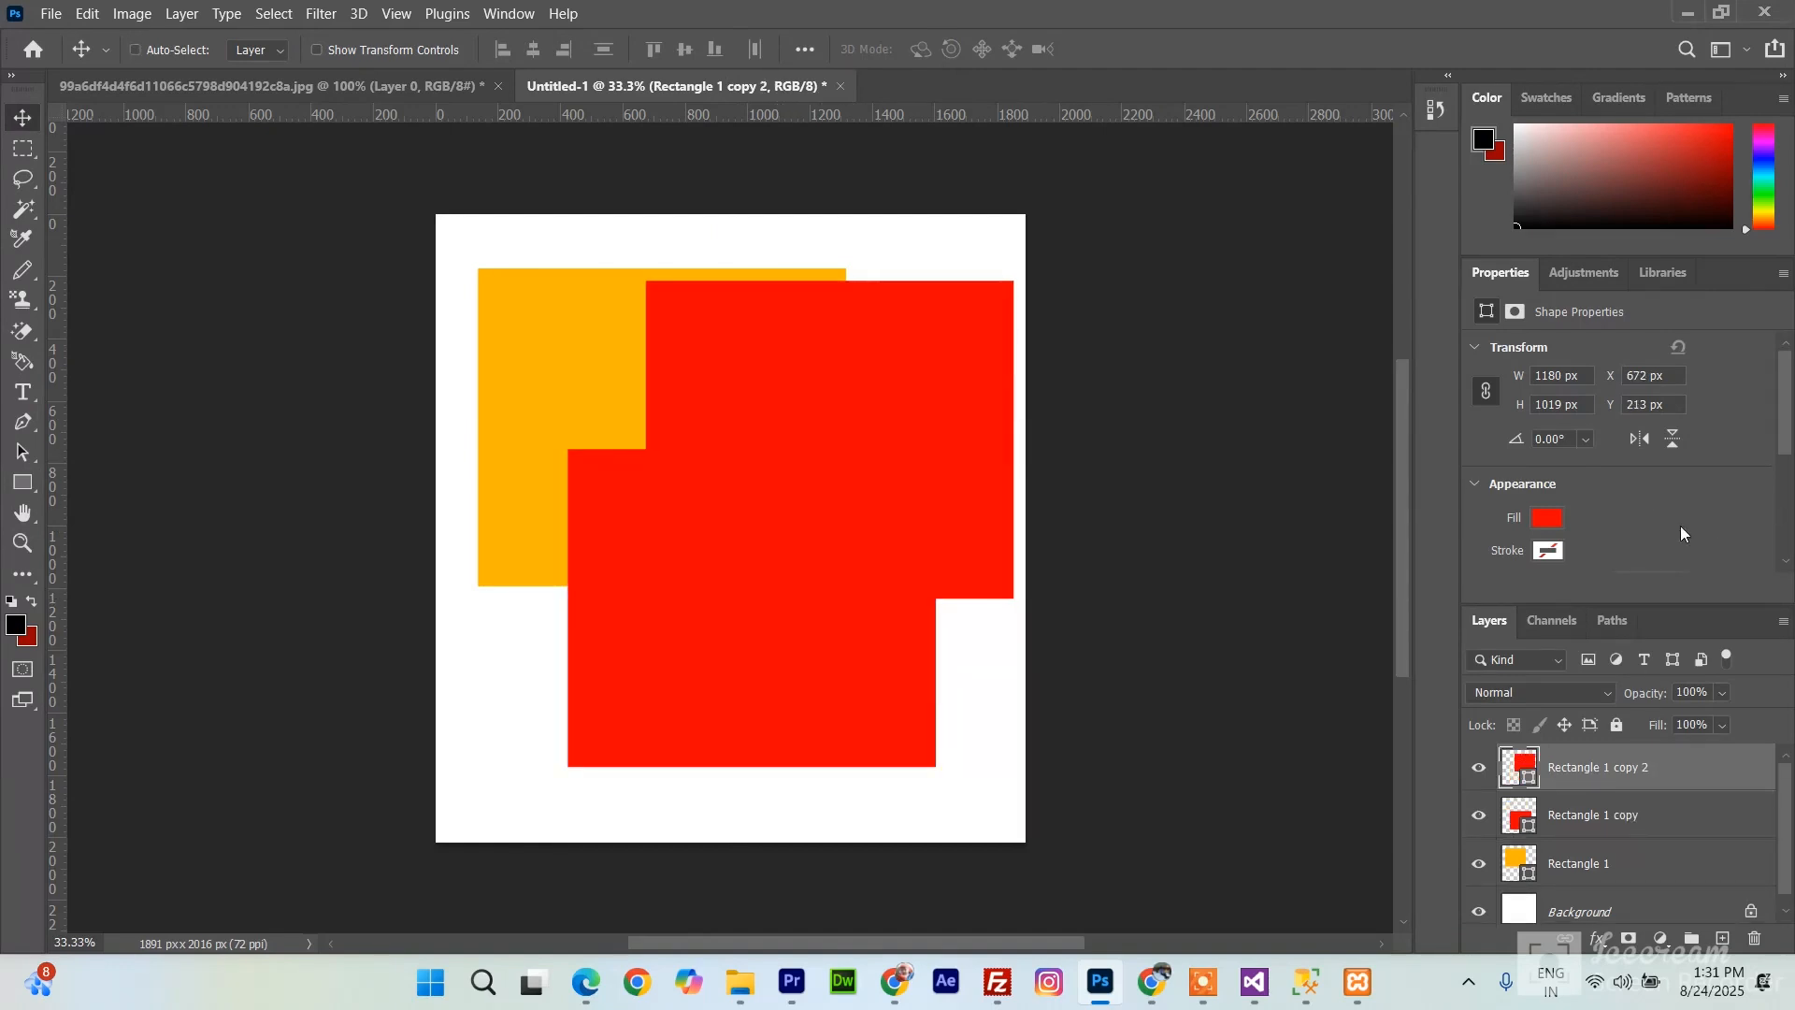
click(1549, 519)
click(1517, 642)
click(1307, 465)
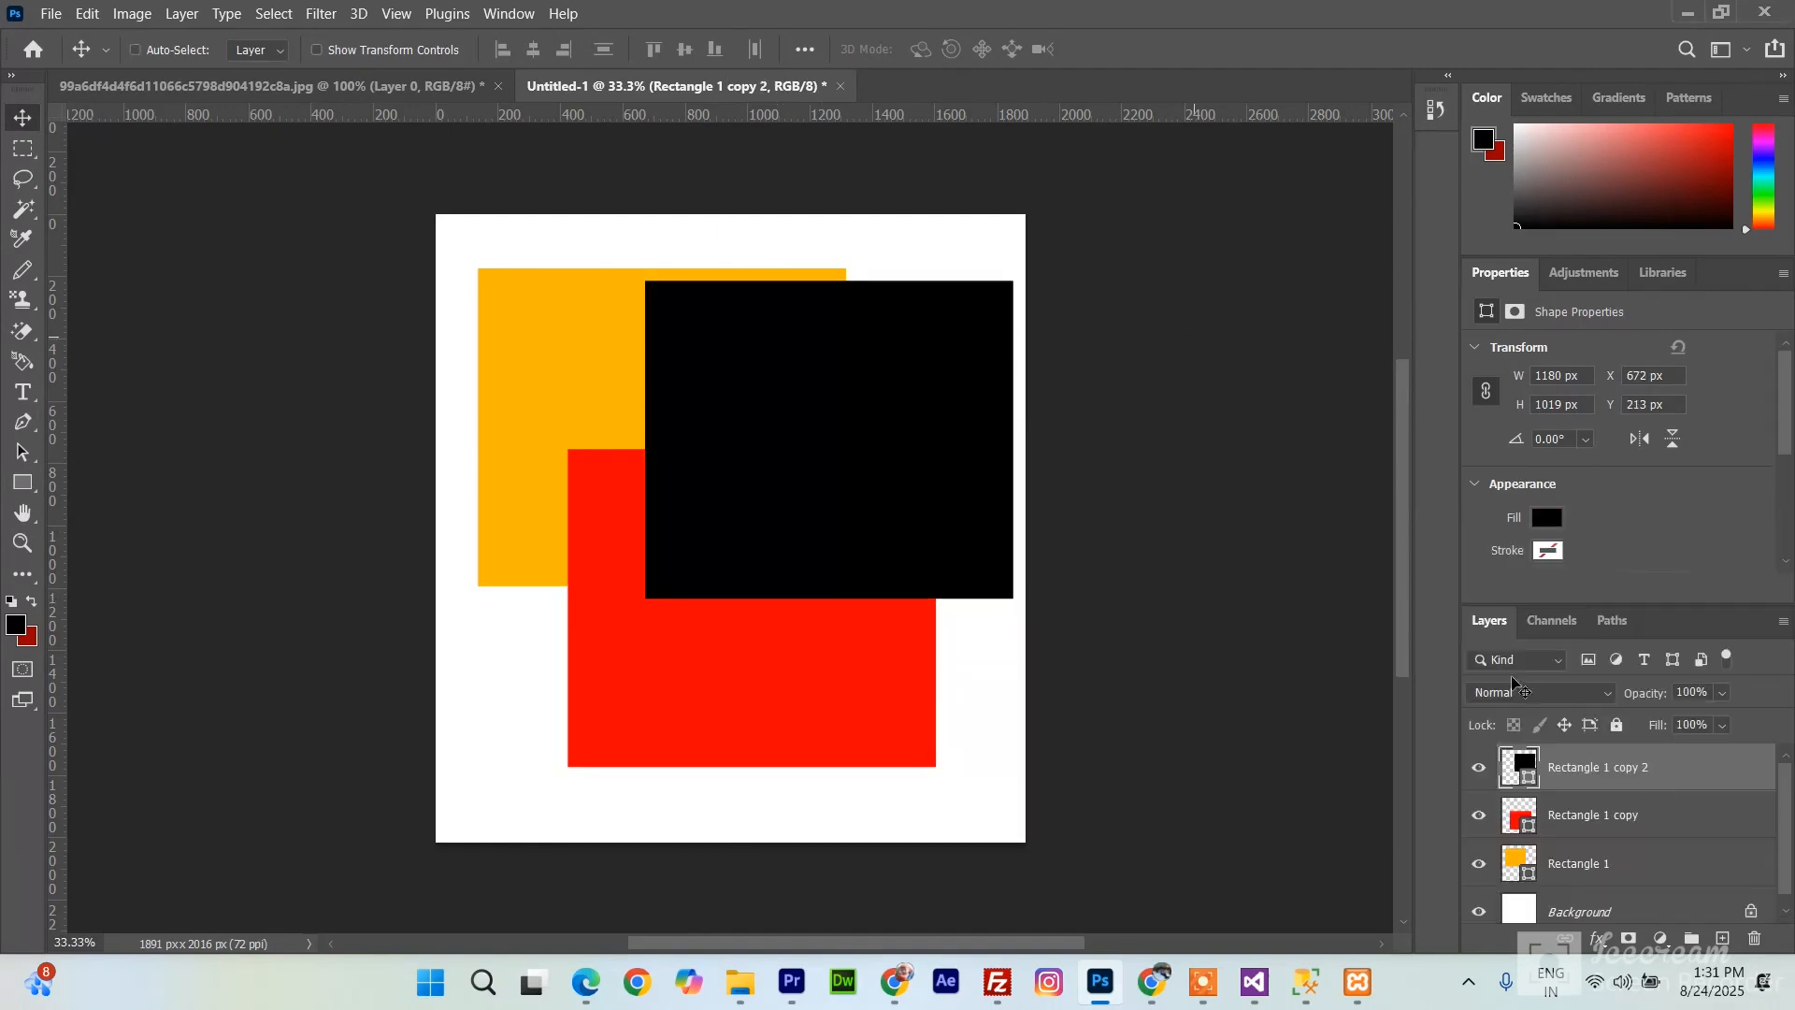
- Select all three rectangle layers and convert them into one Smart Object
shift+click(1632, 842)
right_click(1597, 776)
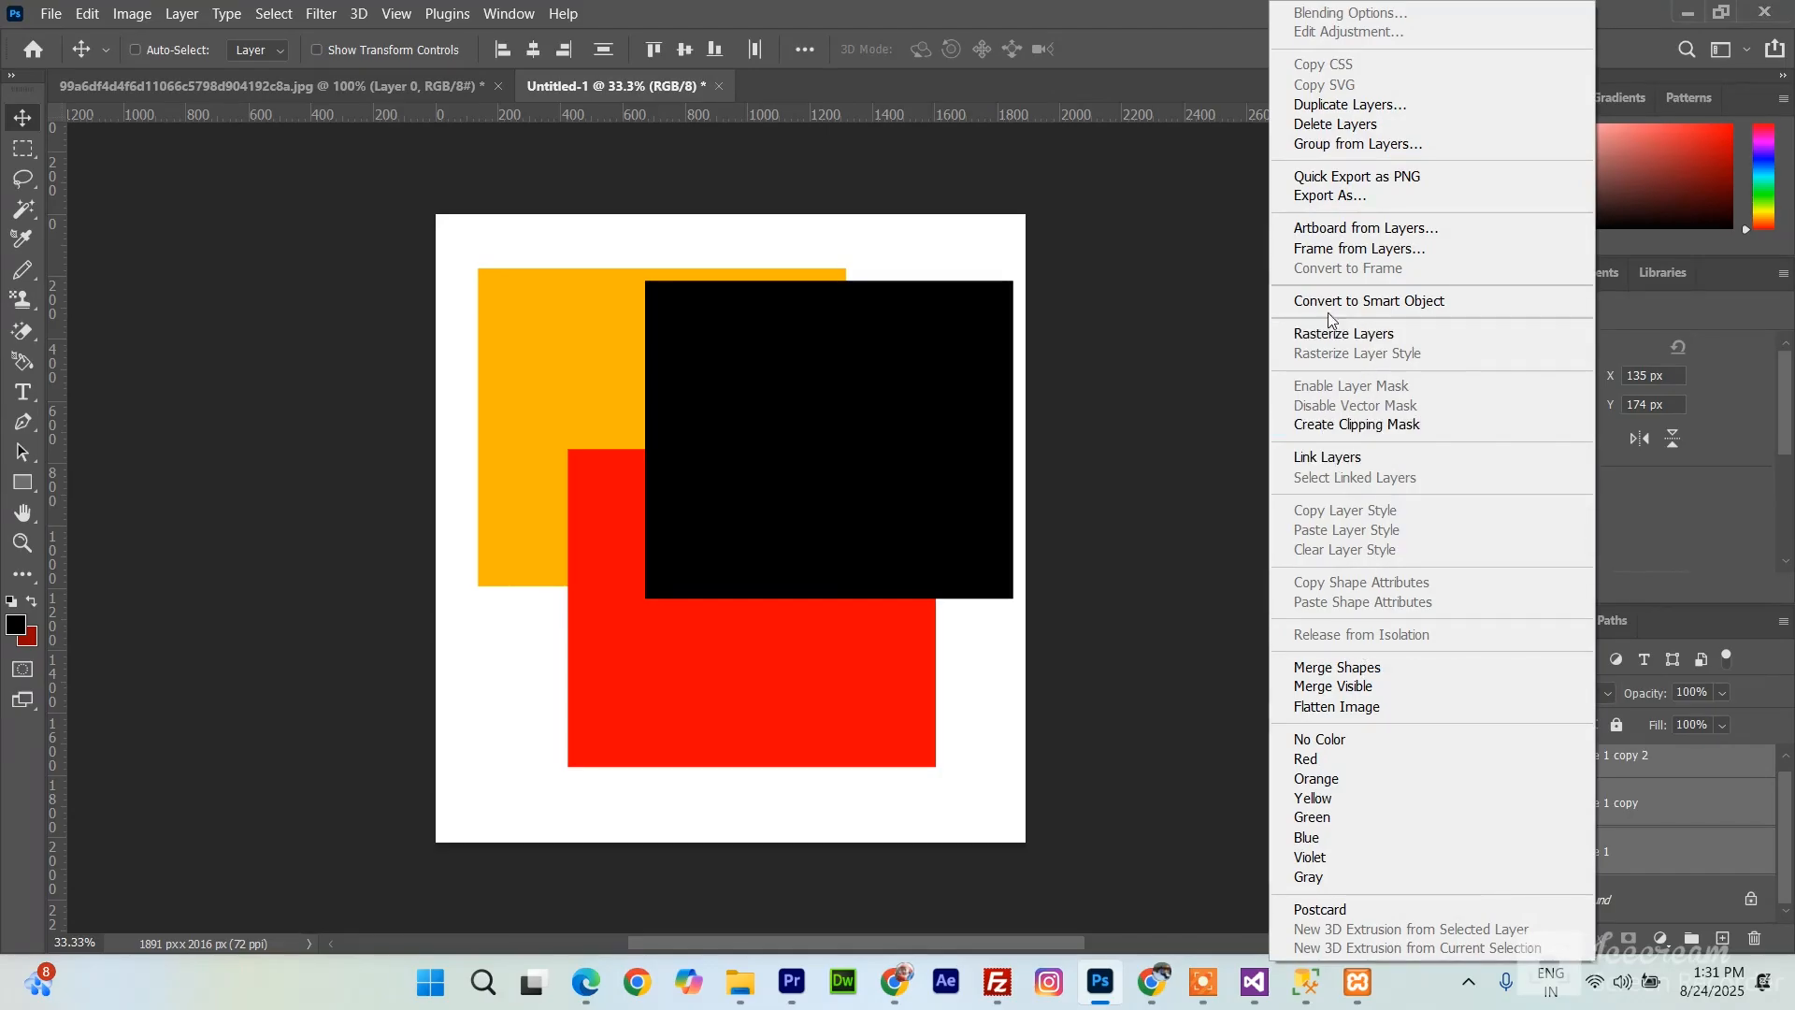
click(1369, 300)
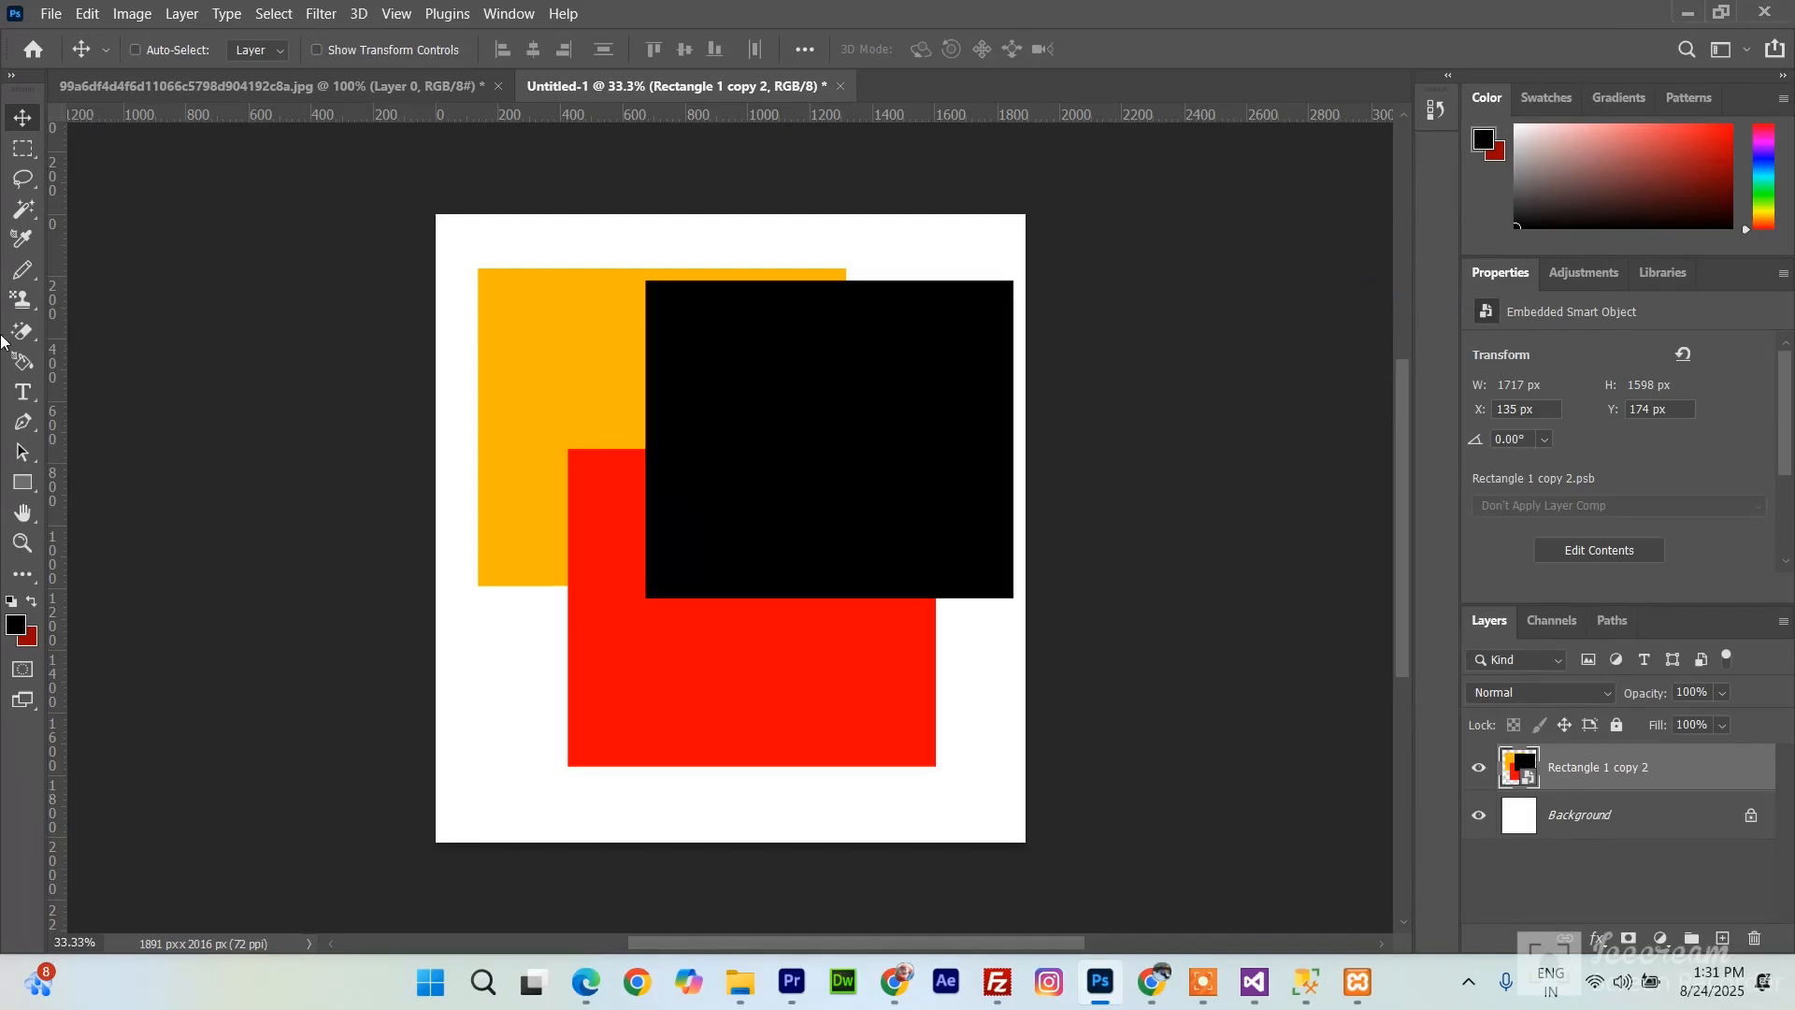
- Select the orange, black and red areas in turn with the Magic Wand, and deselect
click(22, 209)
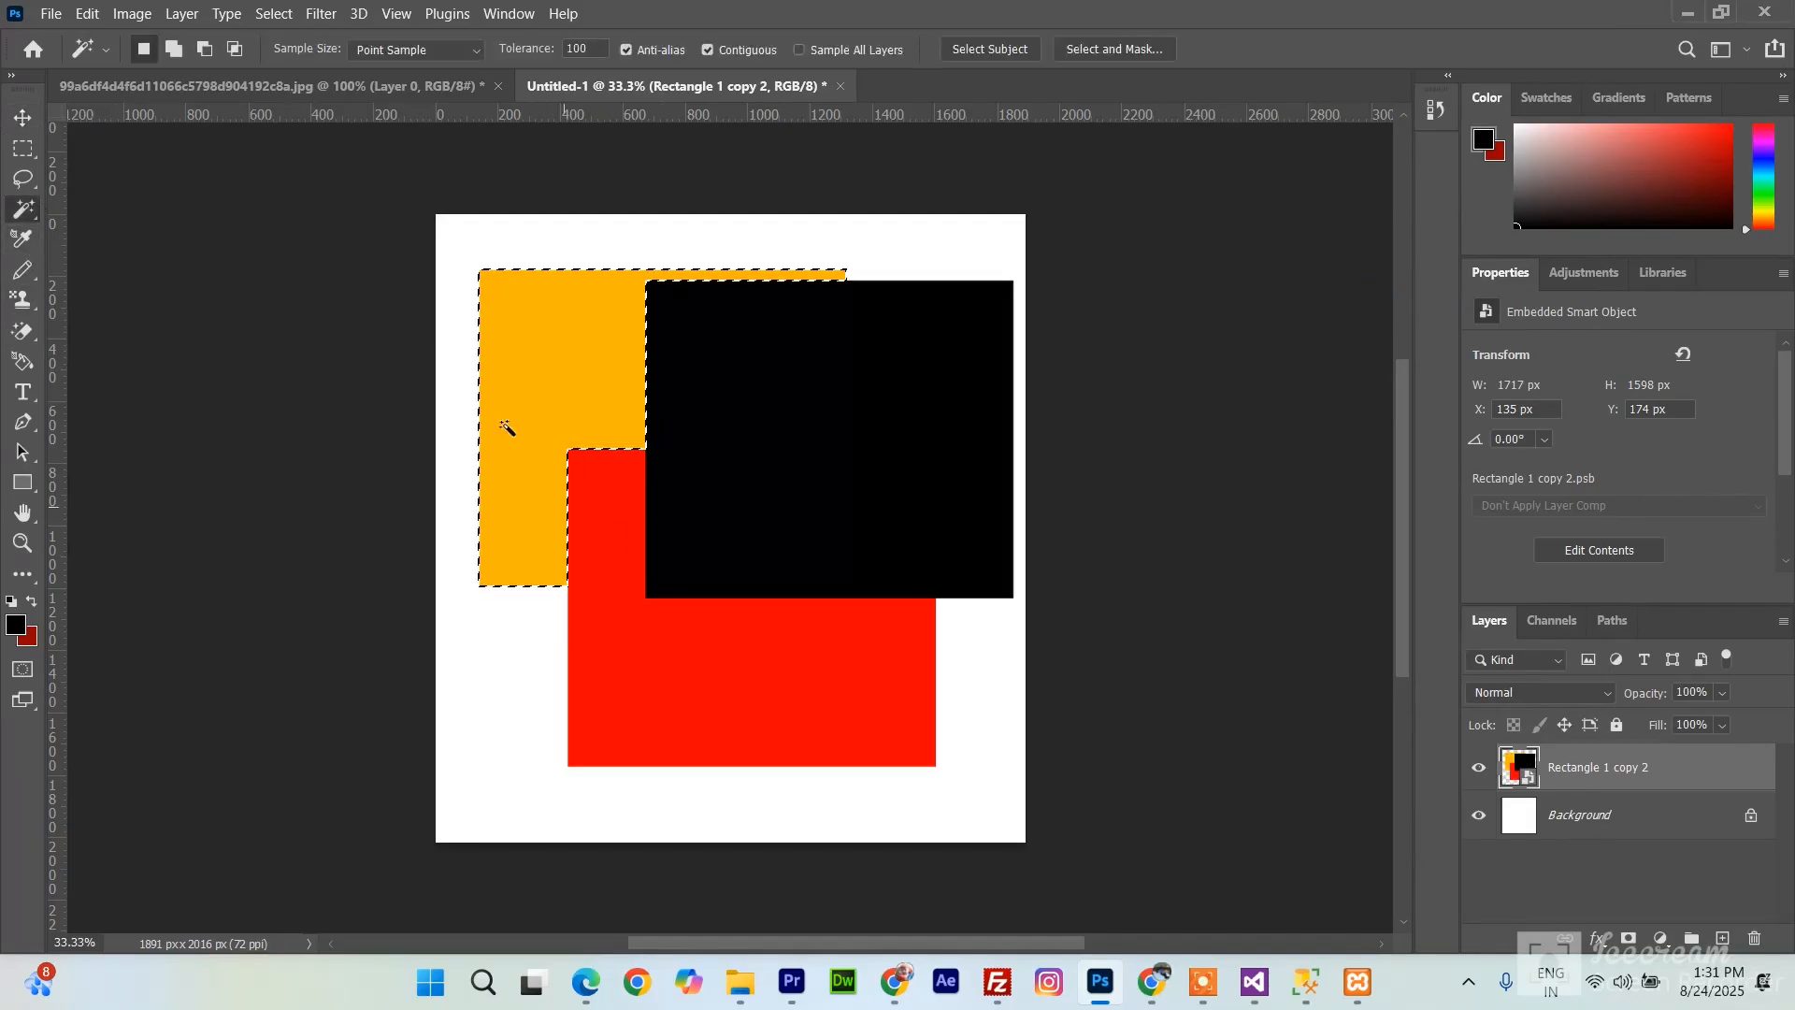
click(767, 414)
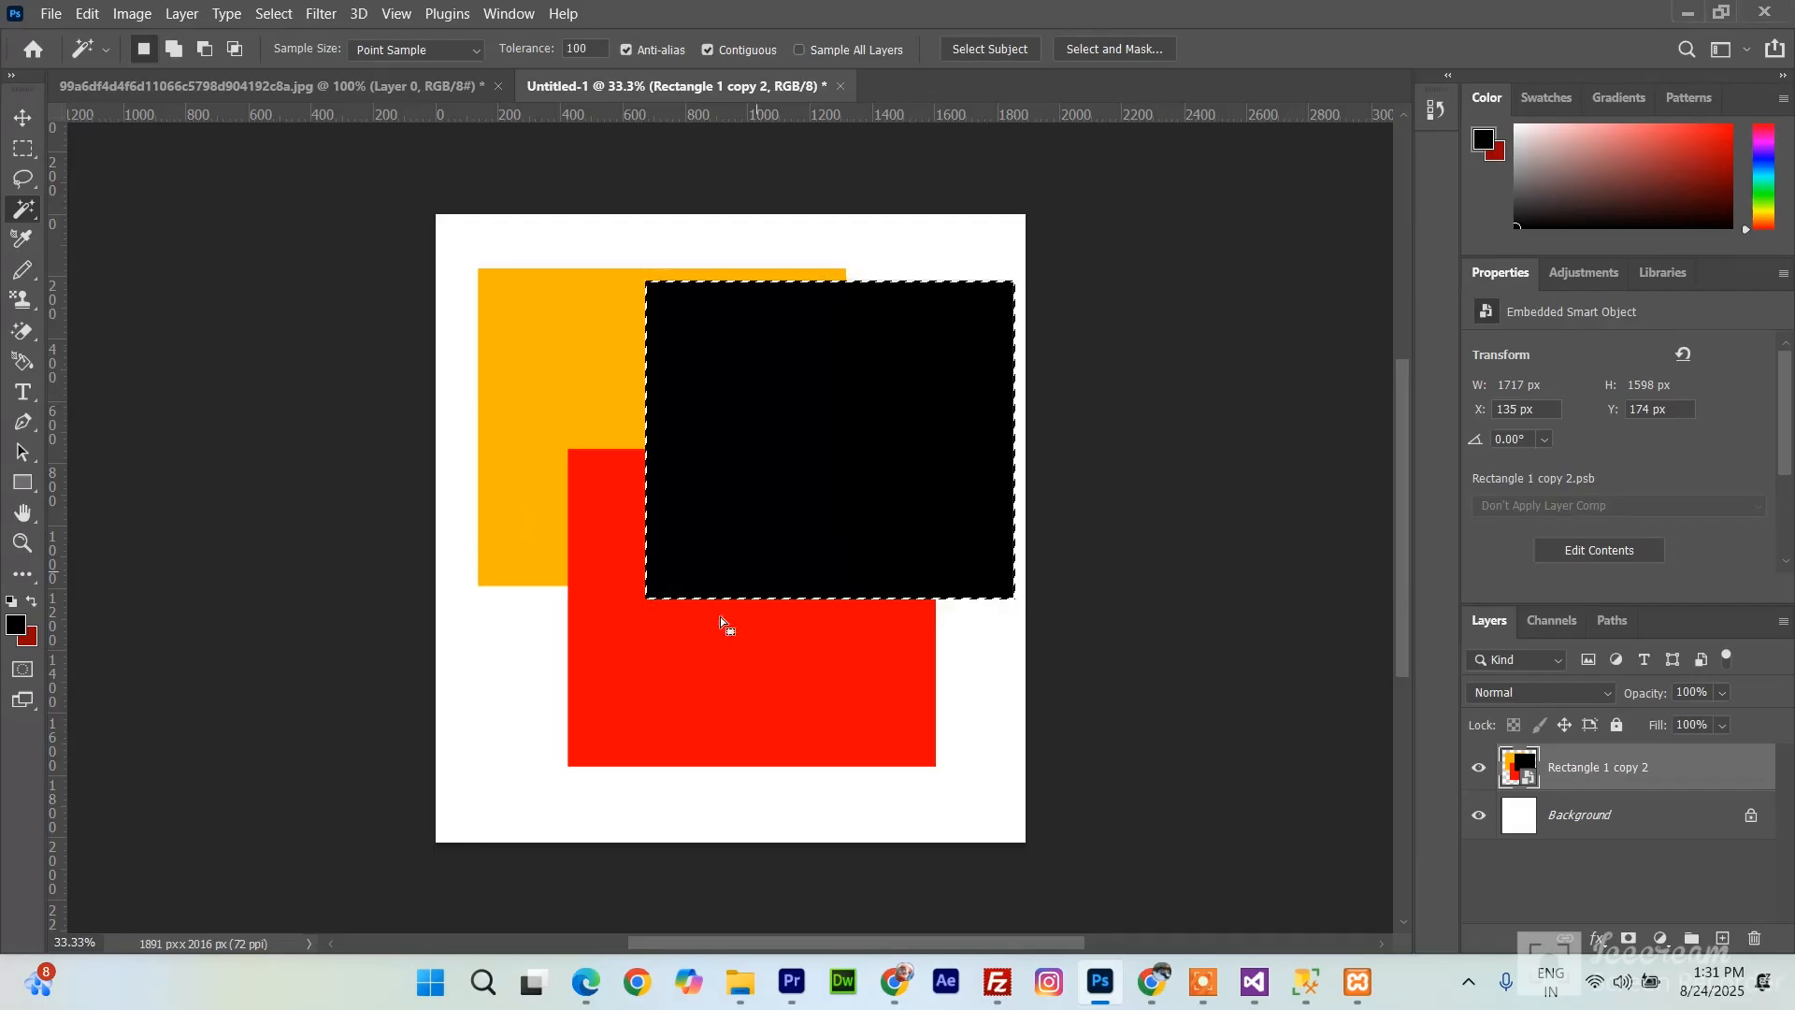
click(707, 684)
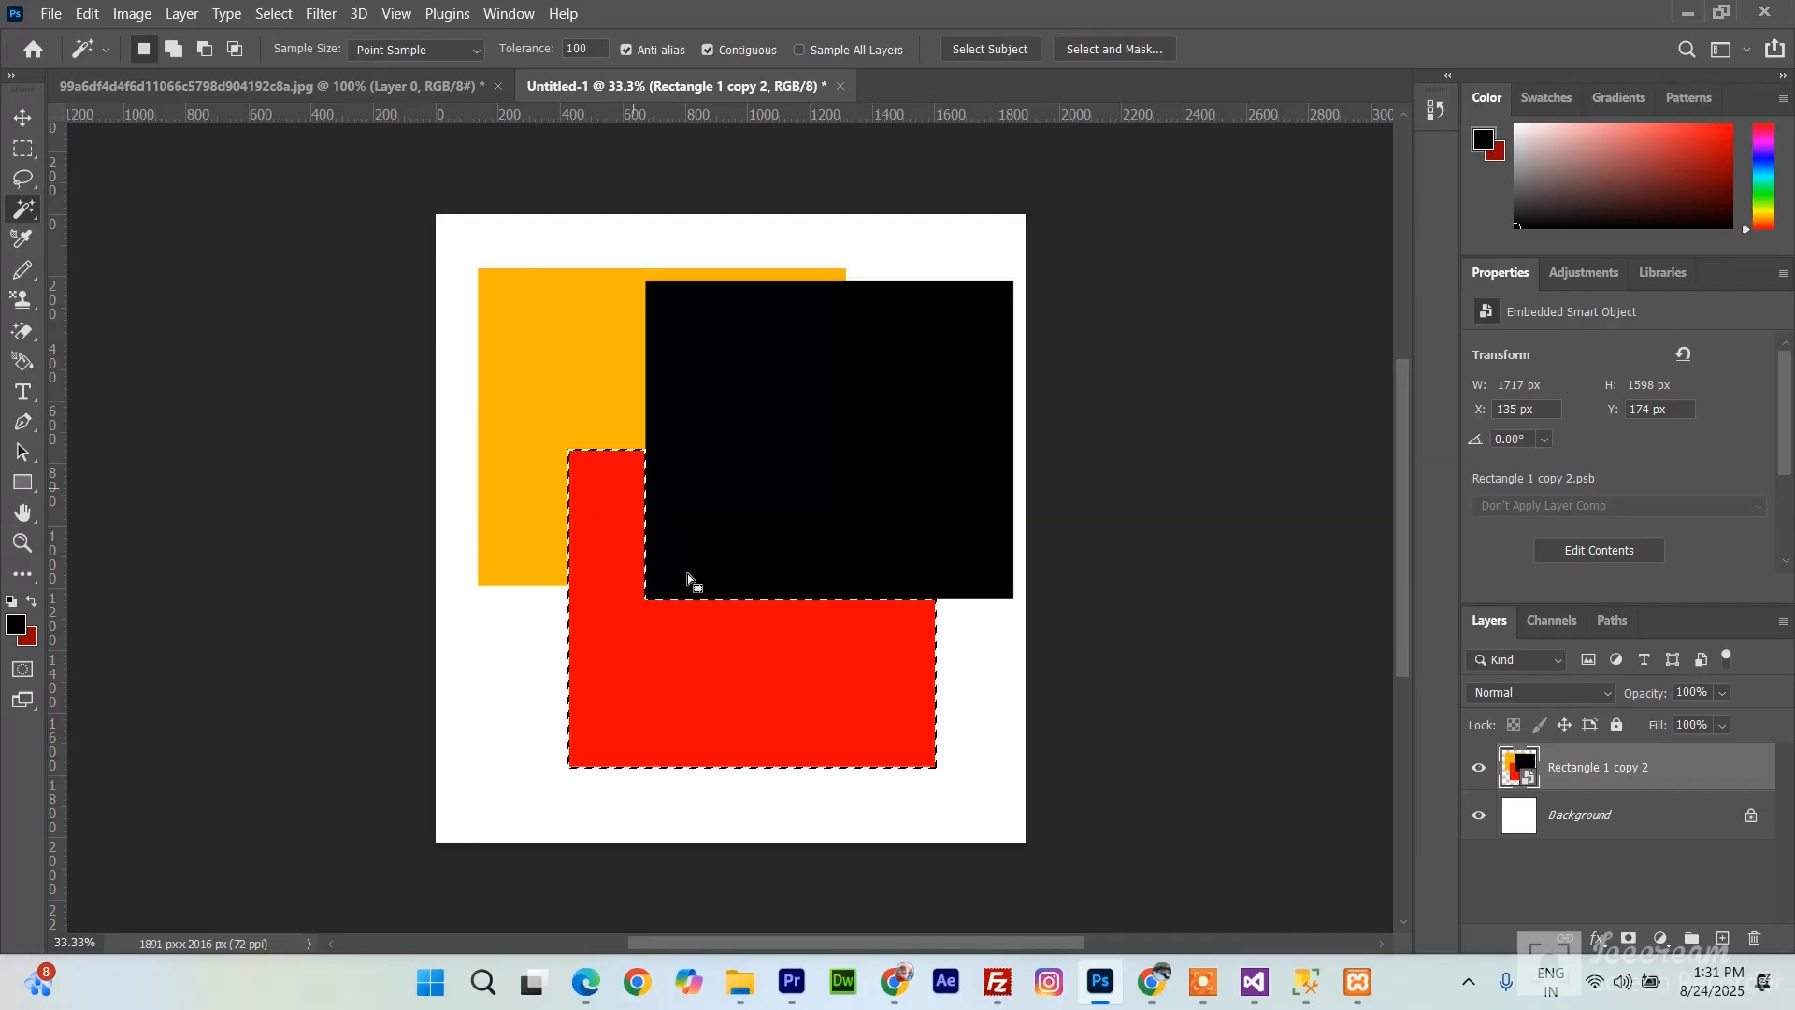
key(ctrl+d)
- Choose the Magic Wand tool again, select the black rectangle, and deselect
right_click(26, 209)
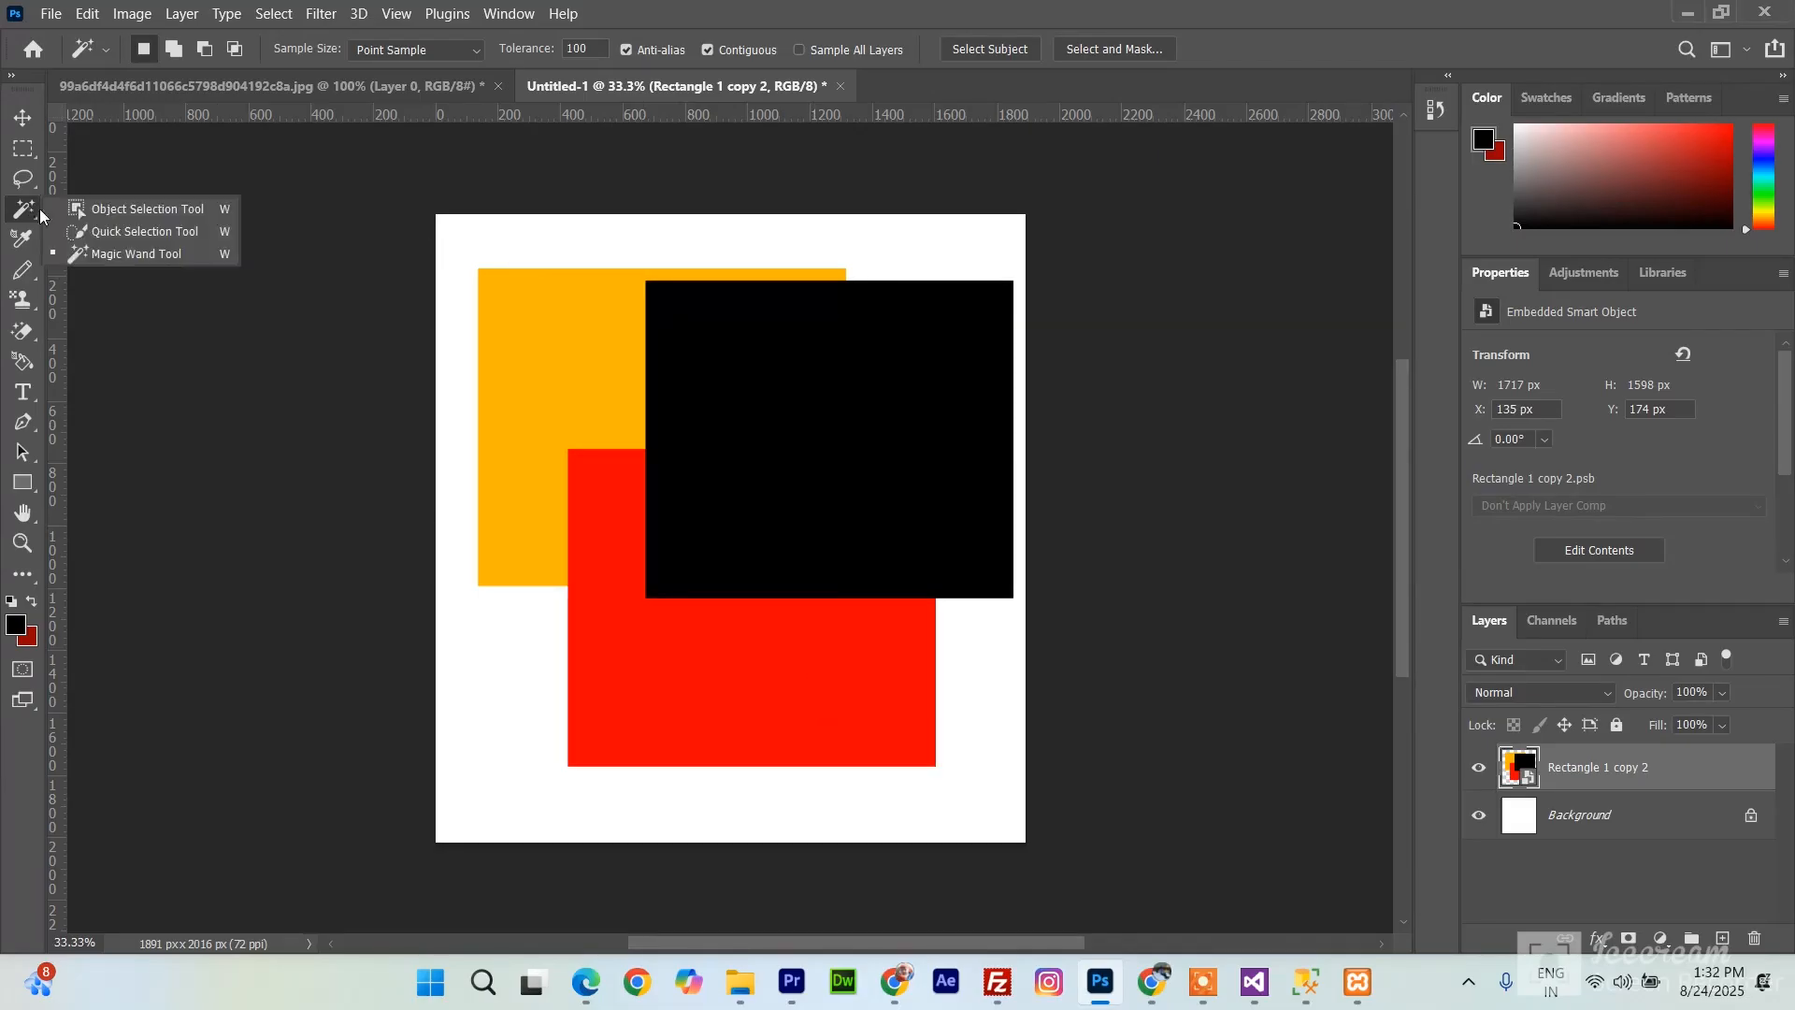
click(170, 255)
click(824, 372)
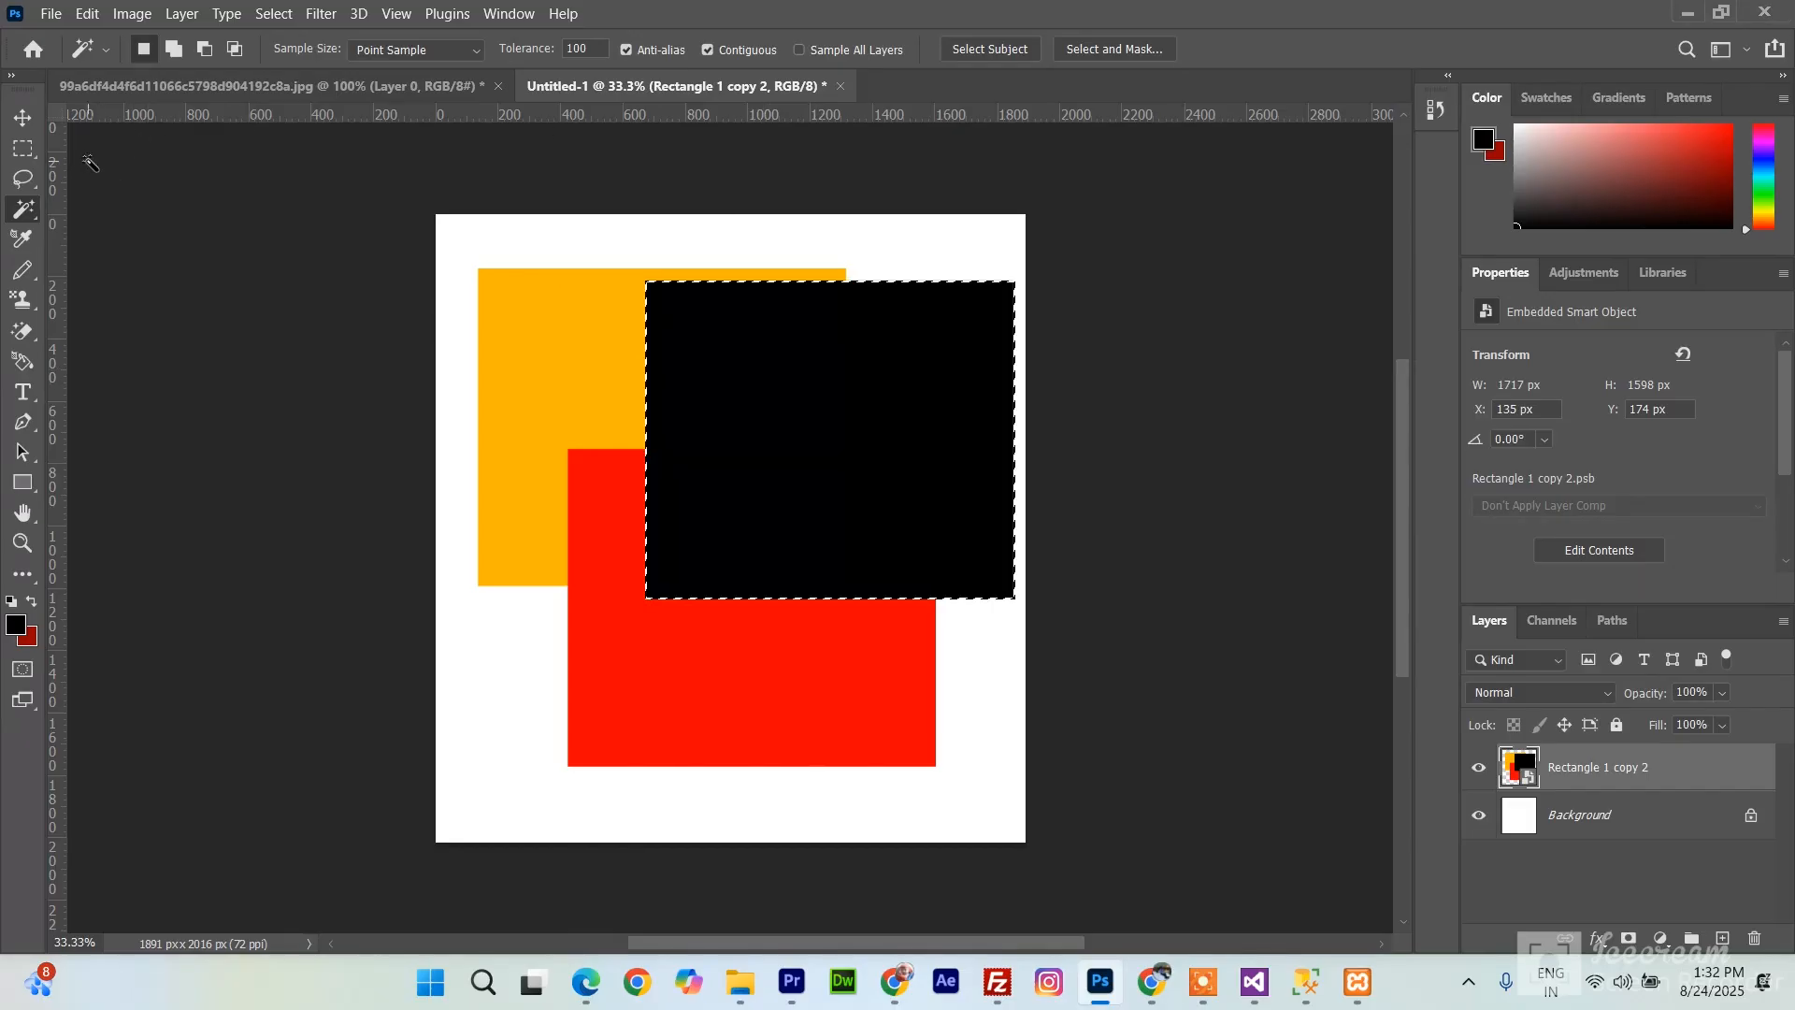
key(ctrl+d)
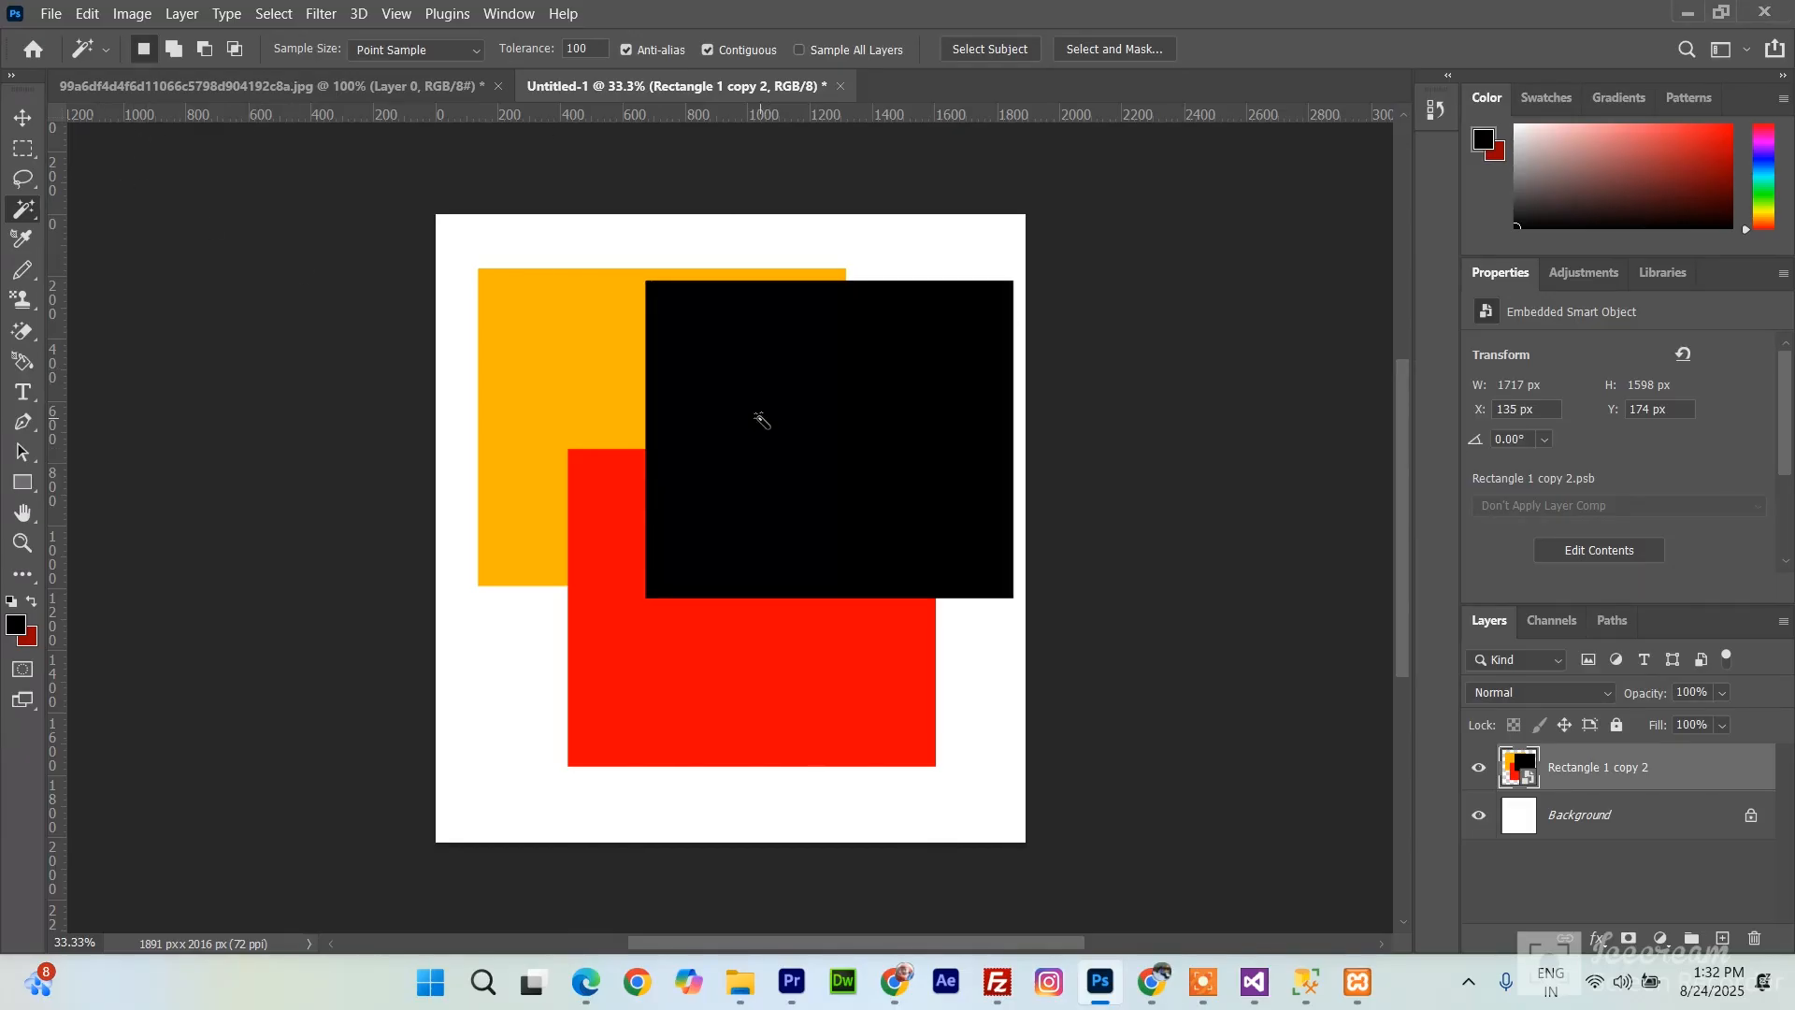
right_click(22, 209)
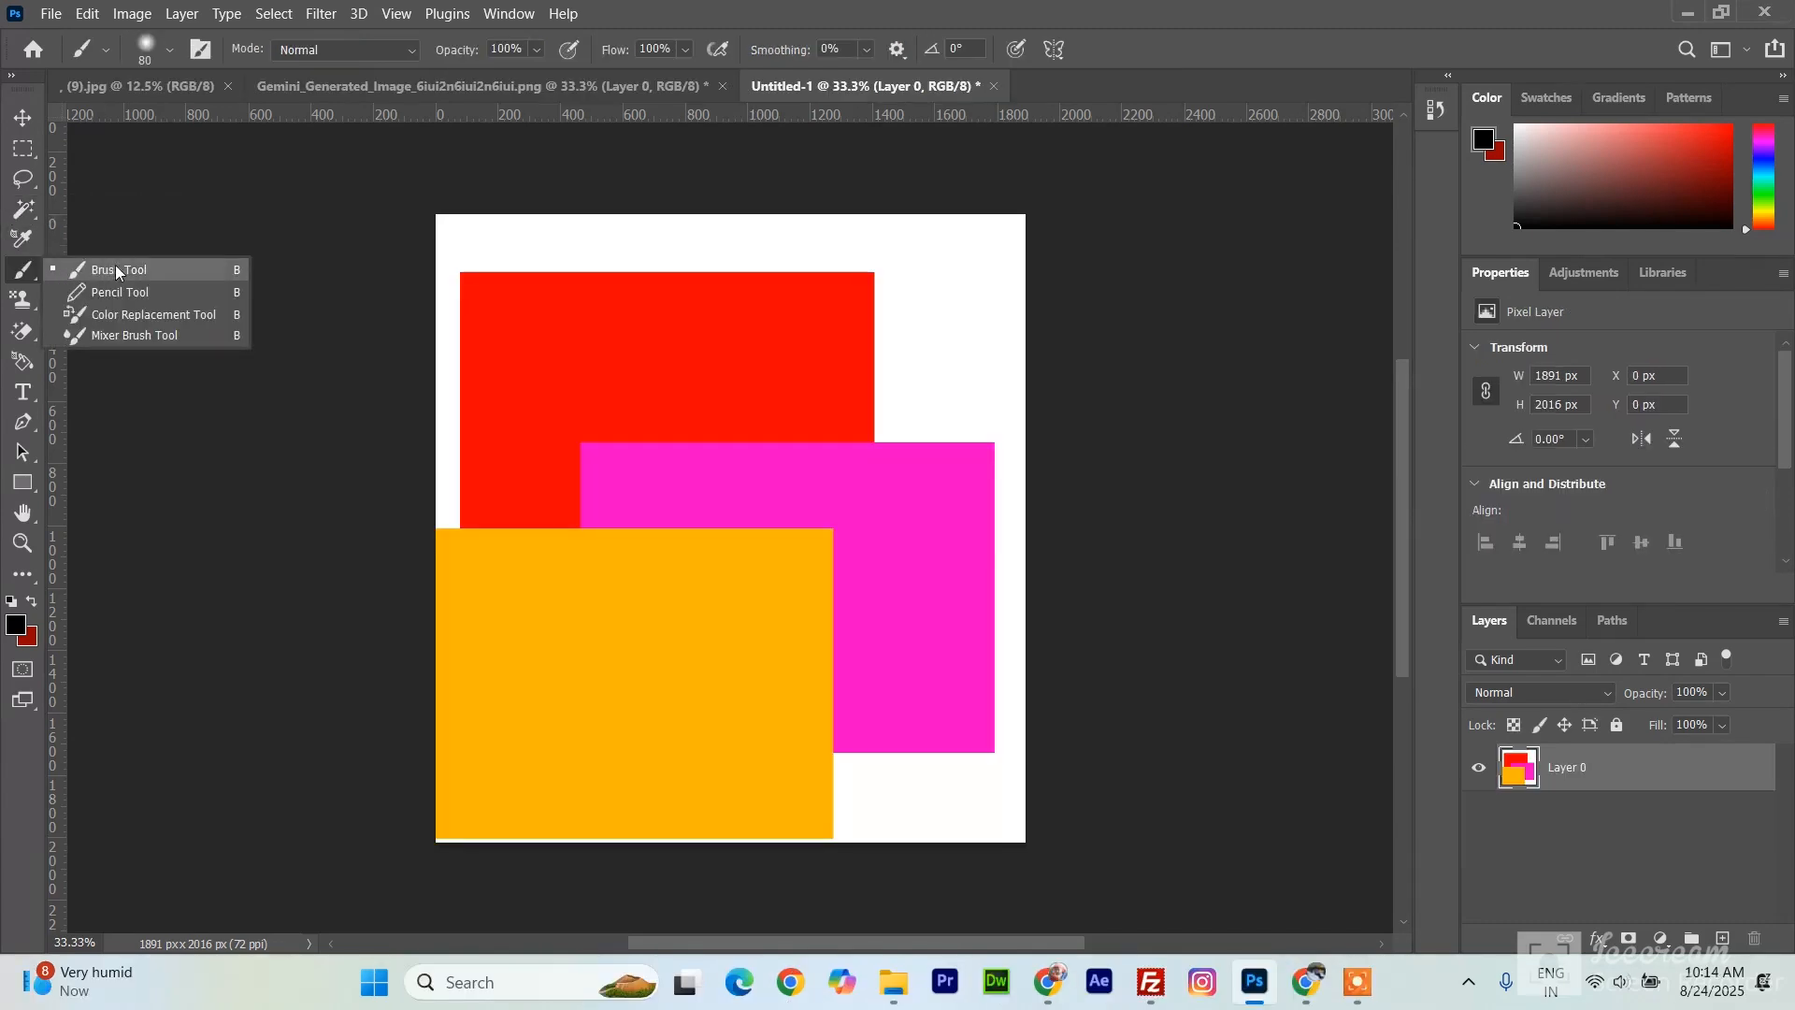
- Choose the Brush tool and switch to the document with the woman's portrait
click(177, 273)
click(565, 84)
right_click(22, 269)
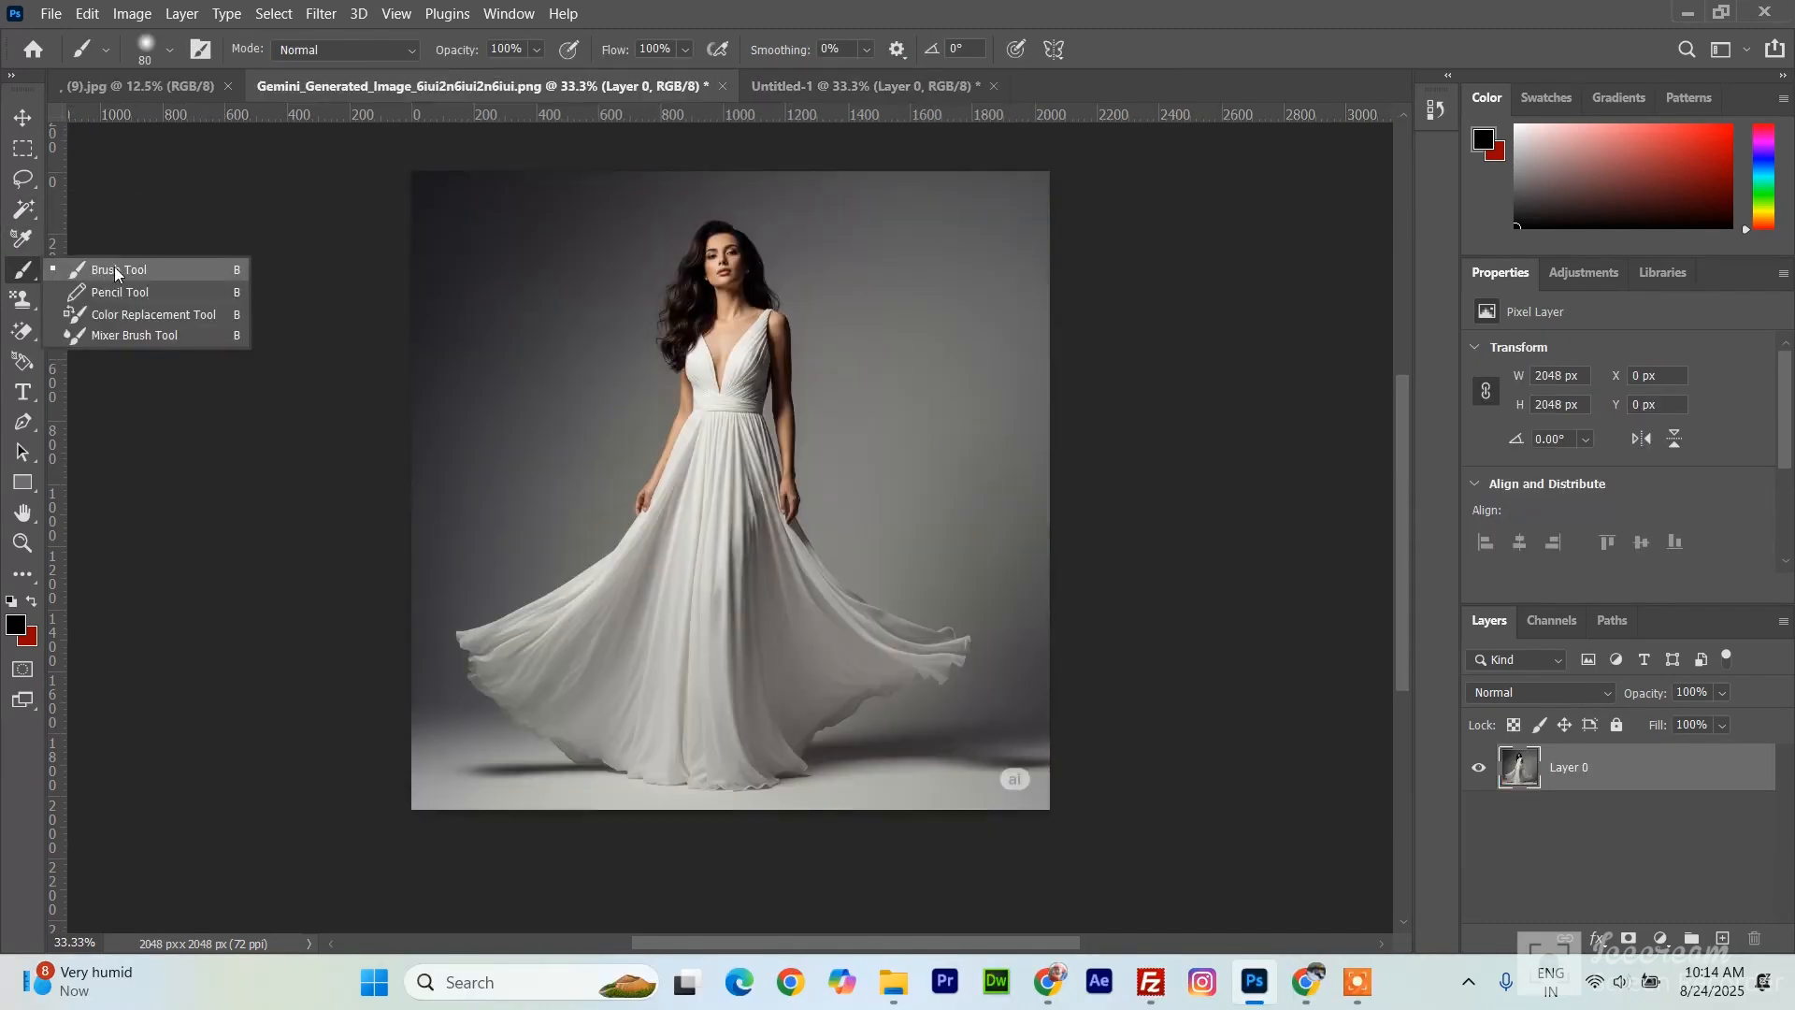
click(129, 269)
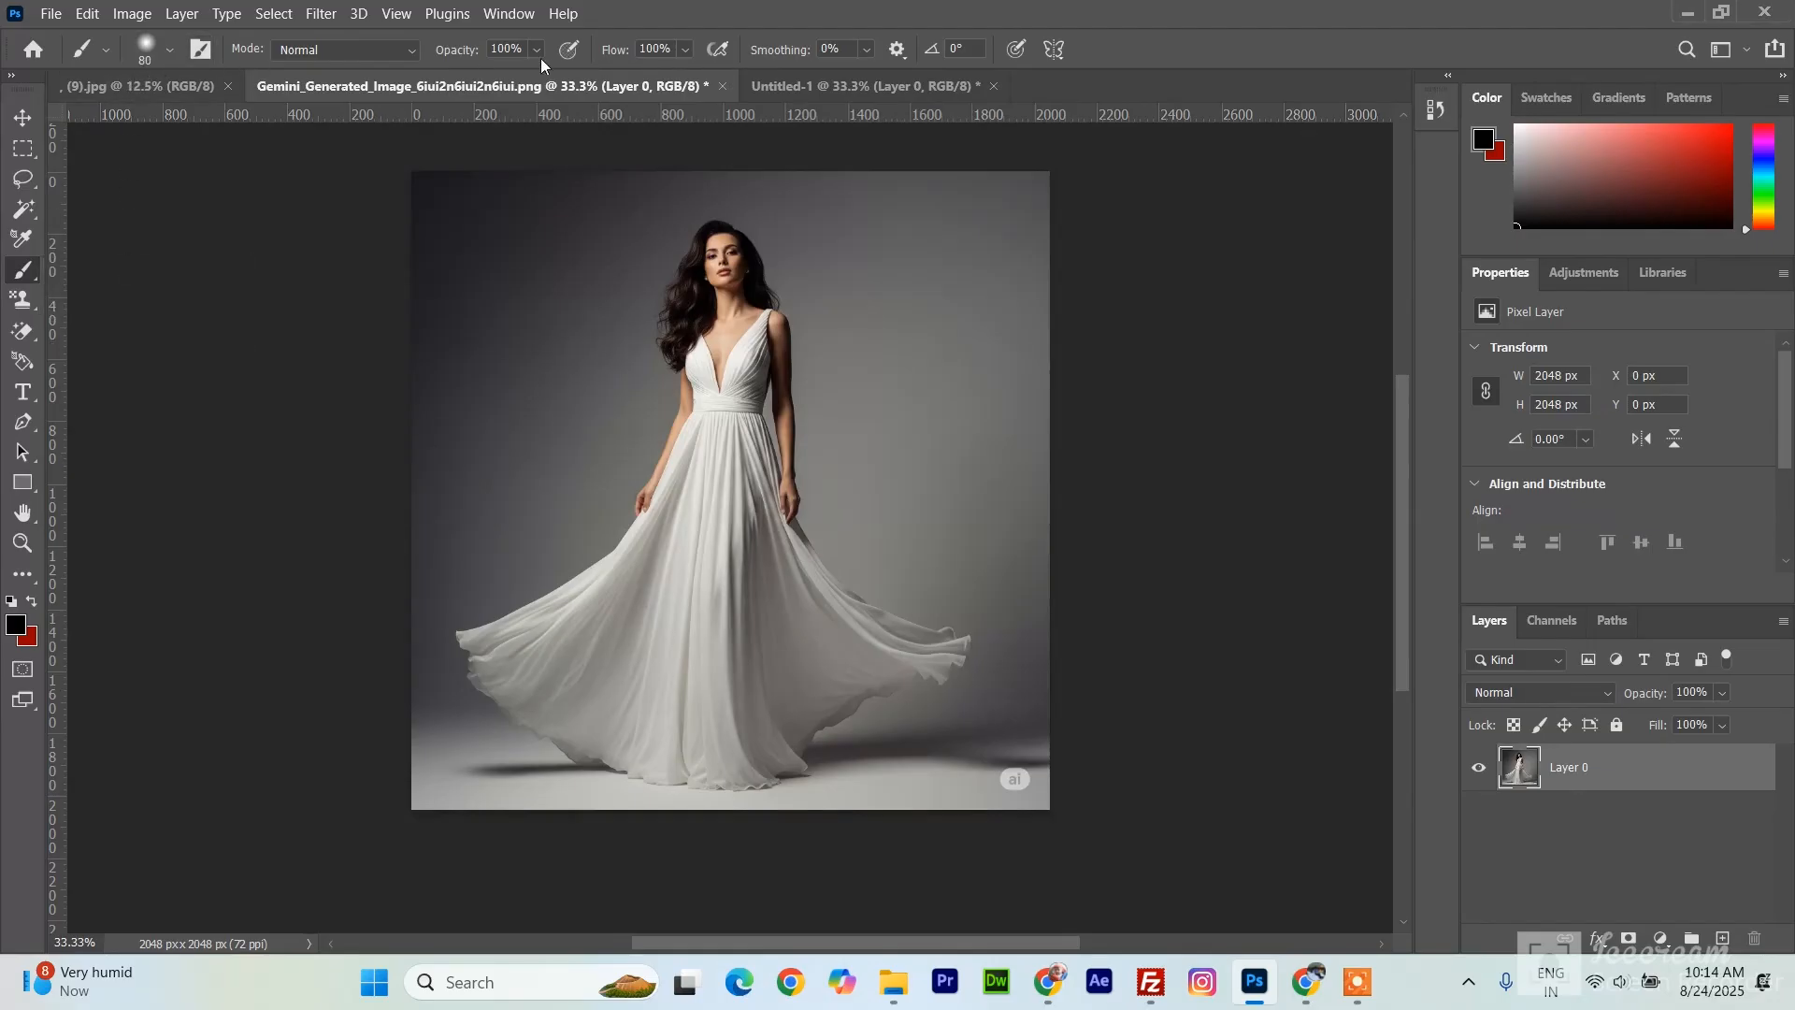
- Look through the General Brushes presets and set the brush size to 70 px
click(171, 50)
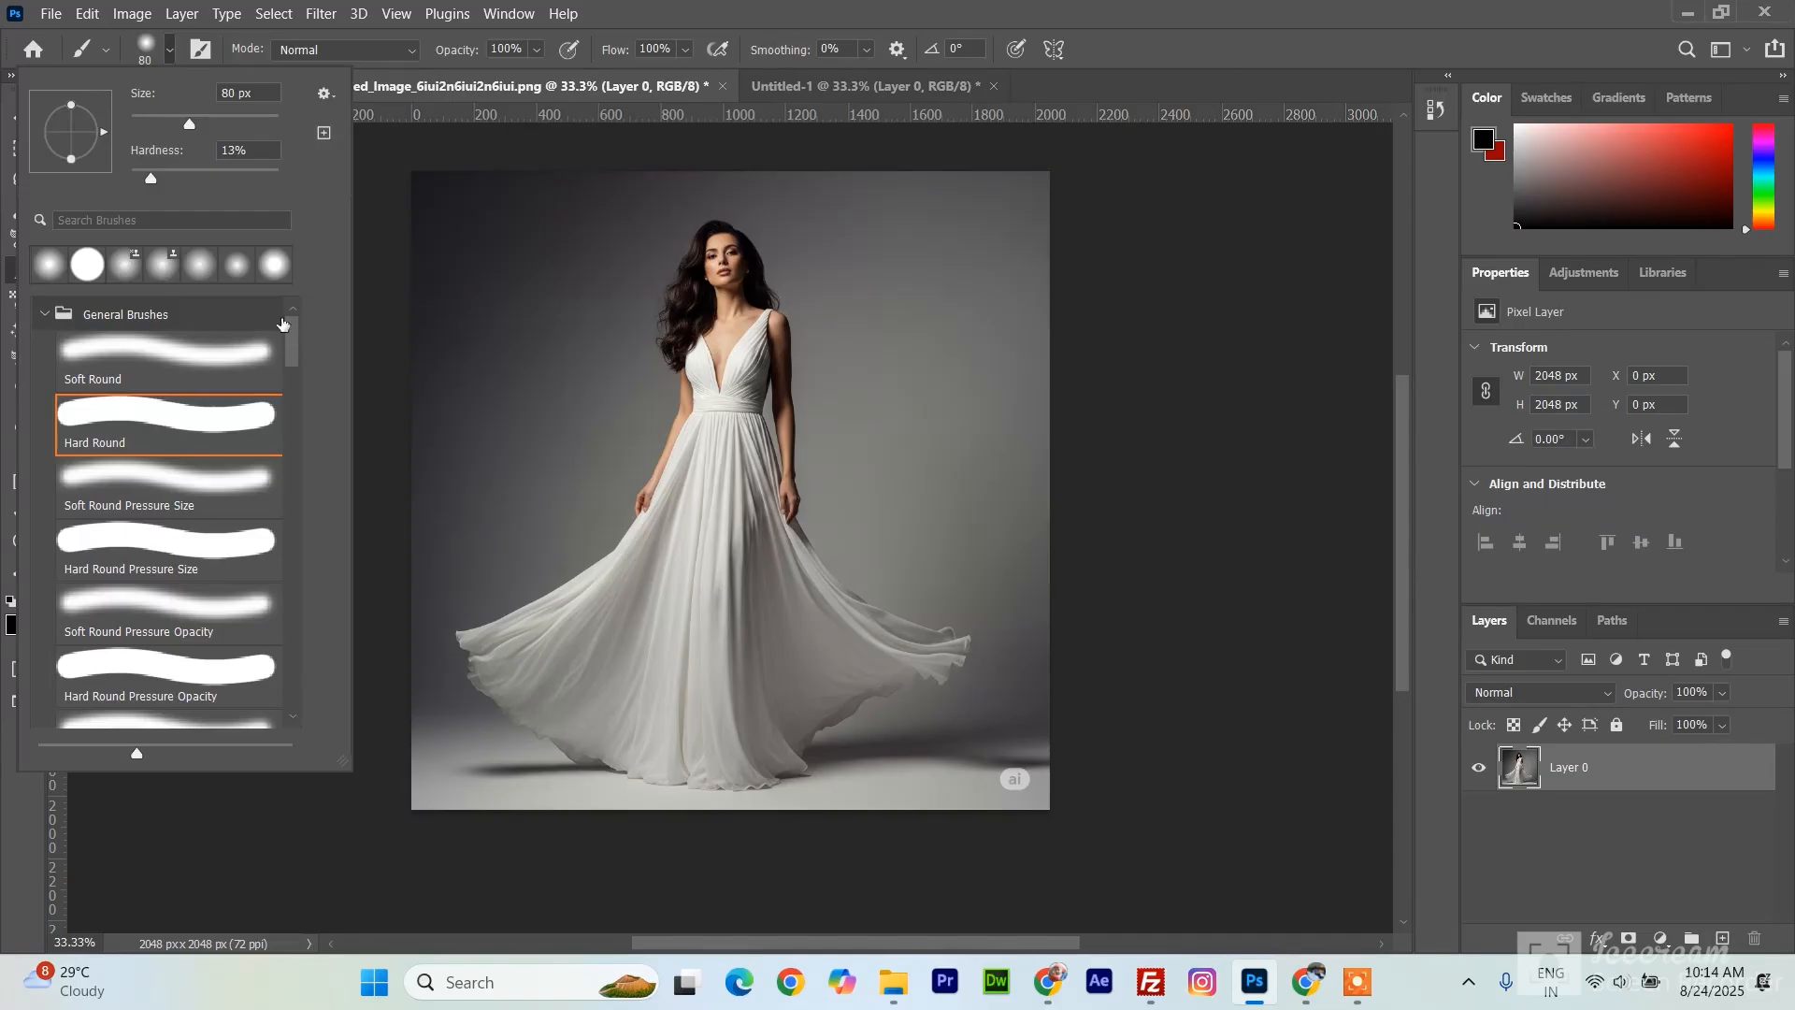
mouse_move(289, 362)
mouse_down()
mouse_move(296, 512)
mouse_move(300, 325)
mouse_up()
mouse_move(189, 124)
mouse_down()
mouse_move(139, 127)
mouse_move(186, 145)
mouse_move(198, 182)
mouse_move(172, 180)
mouse_up()
click(369, 52)
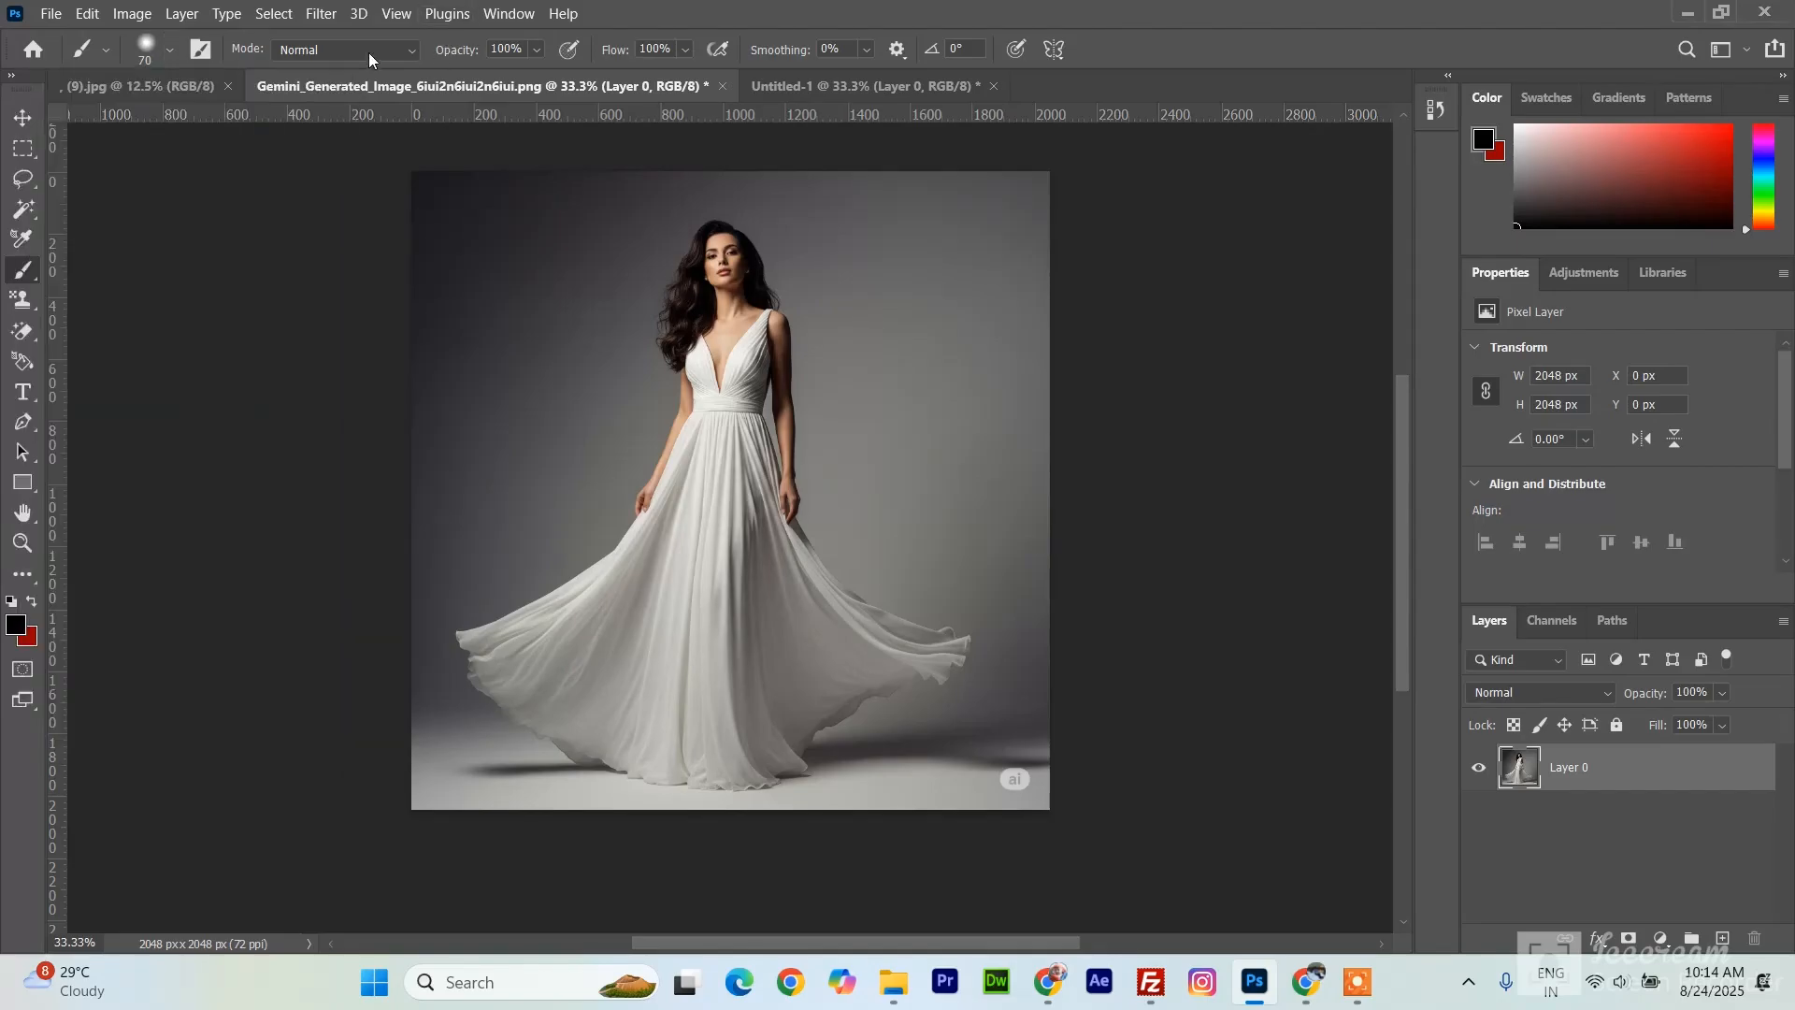
- Check the brush's blending modes, keeping Normal, and set the brush opacity to 60%
click(368, 51)
click(368, 51)
click(536, 51)
drag(451, 80, 518, 77)
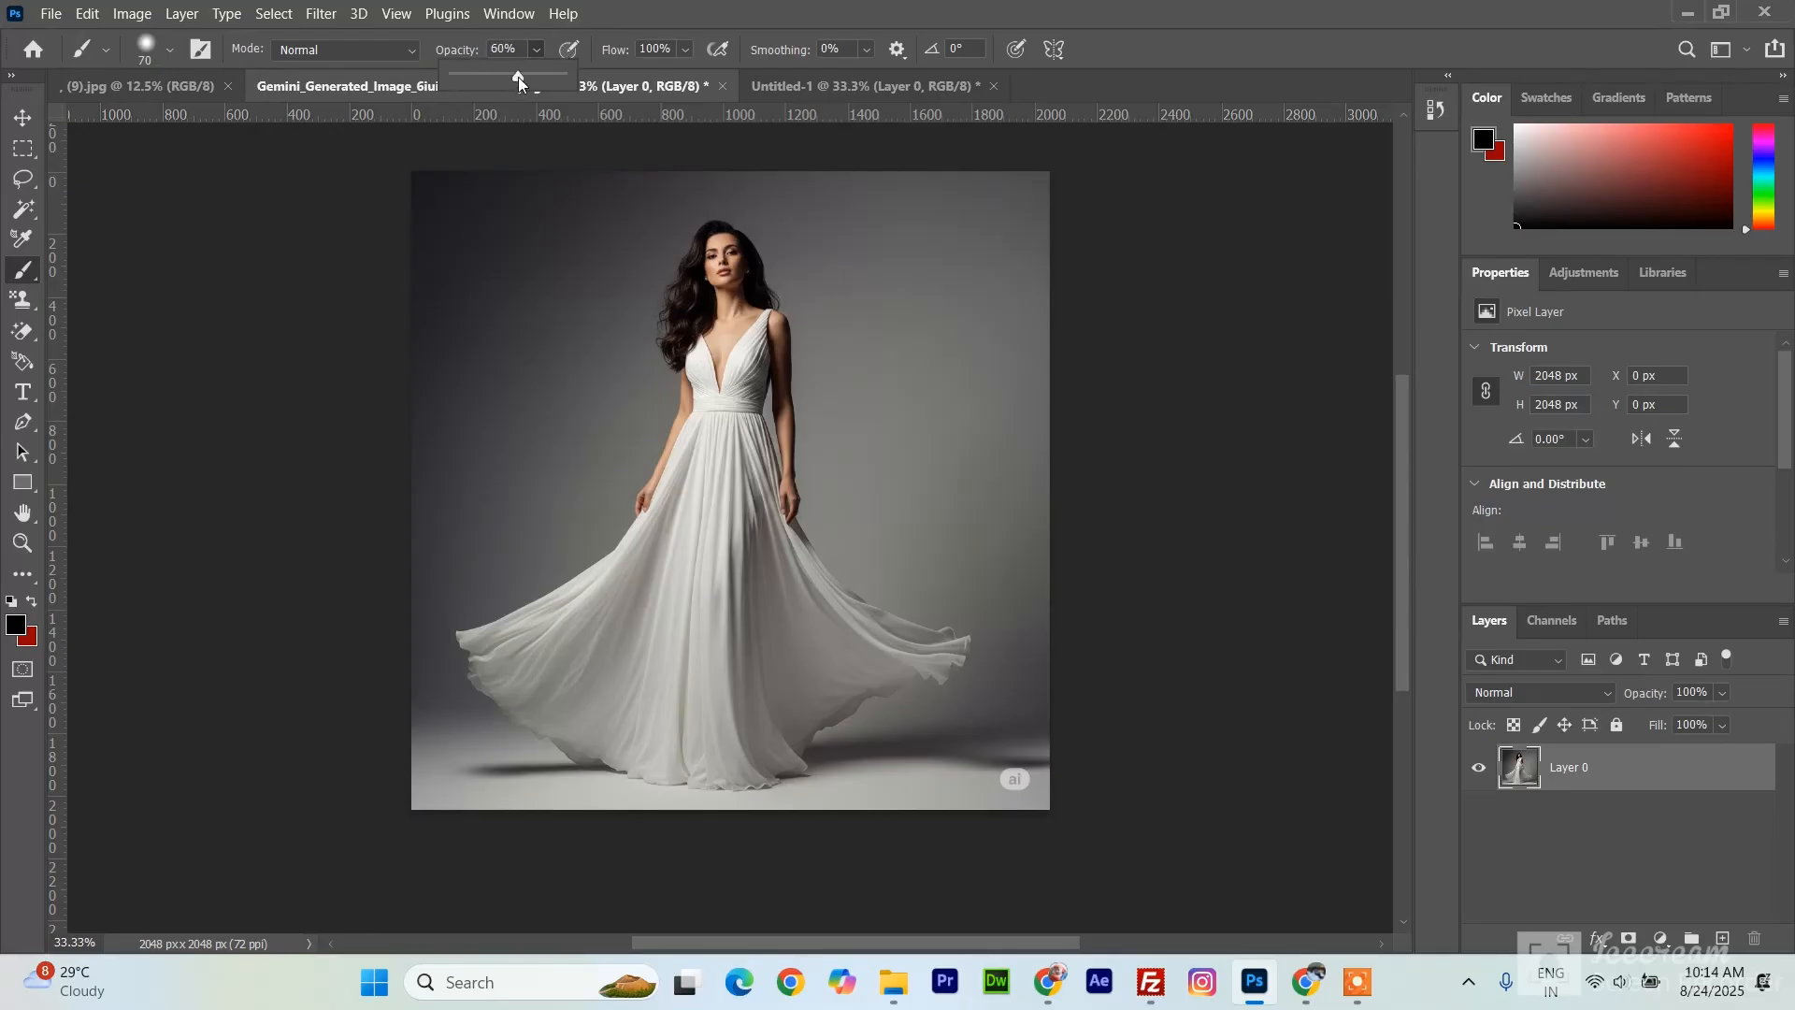
- Choose the Brush tool again and pick the Soft Round preset from the General Brushes
click(696, 49)
right_click(35, 266)
click(125, 271)
click(168, 51)
click(160, 365)
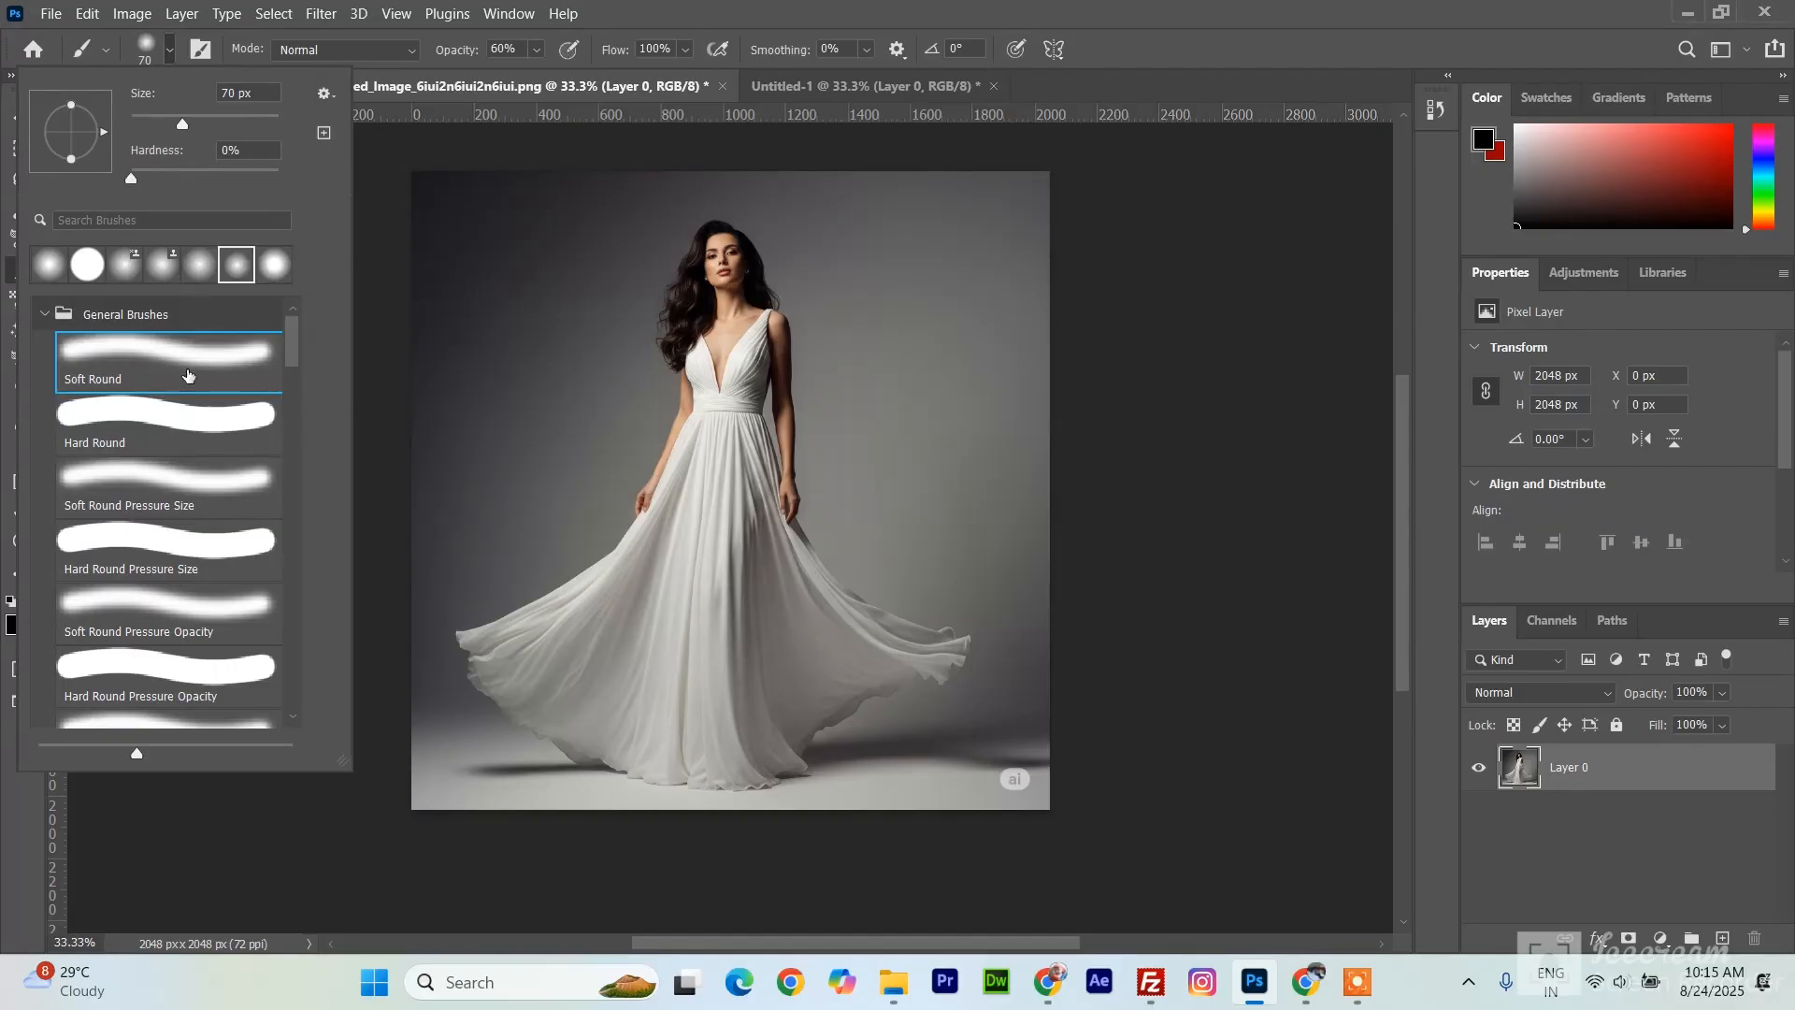
click(169, 51)
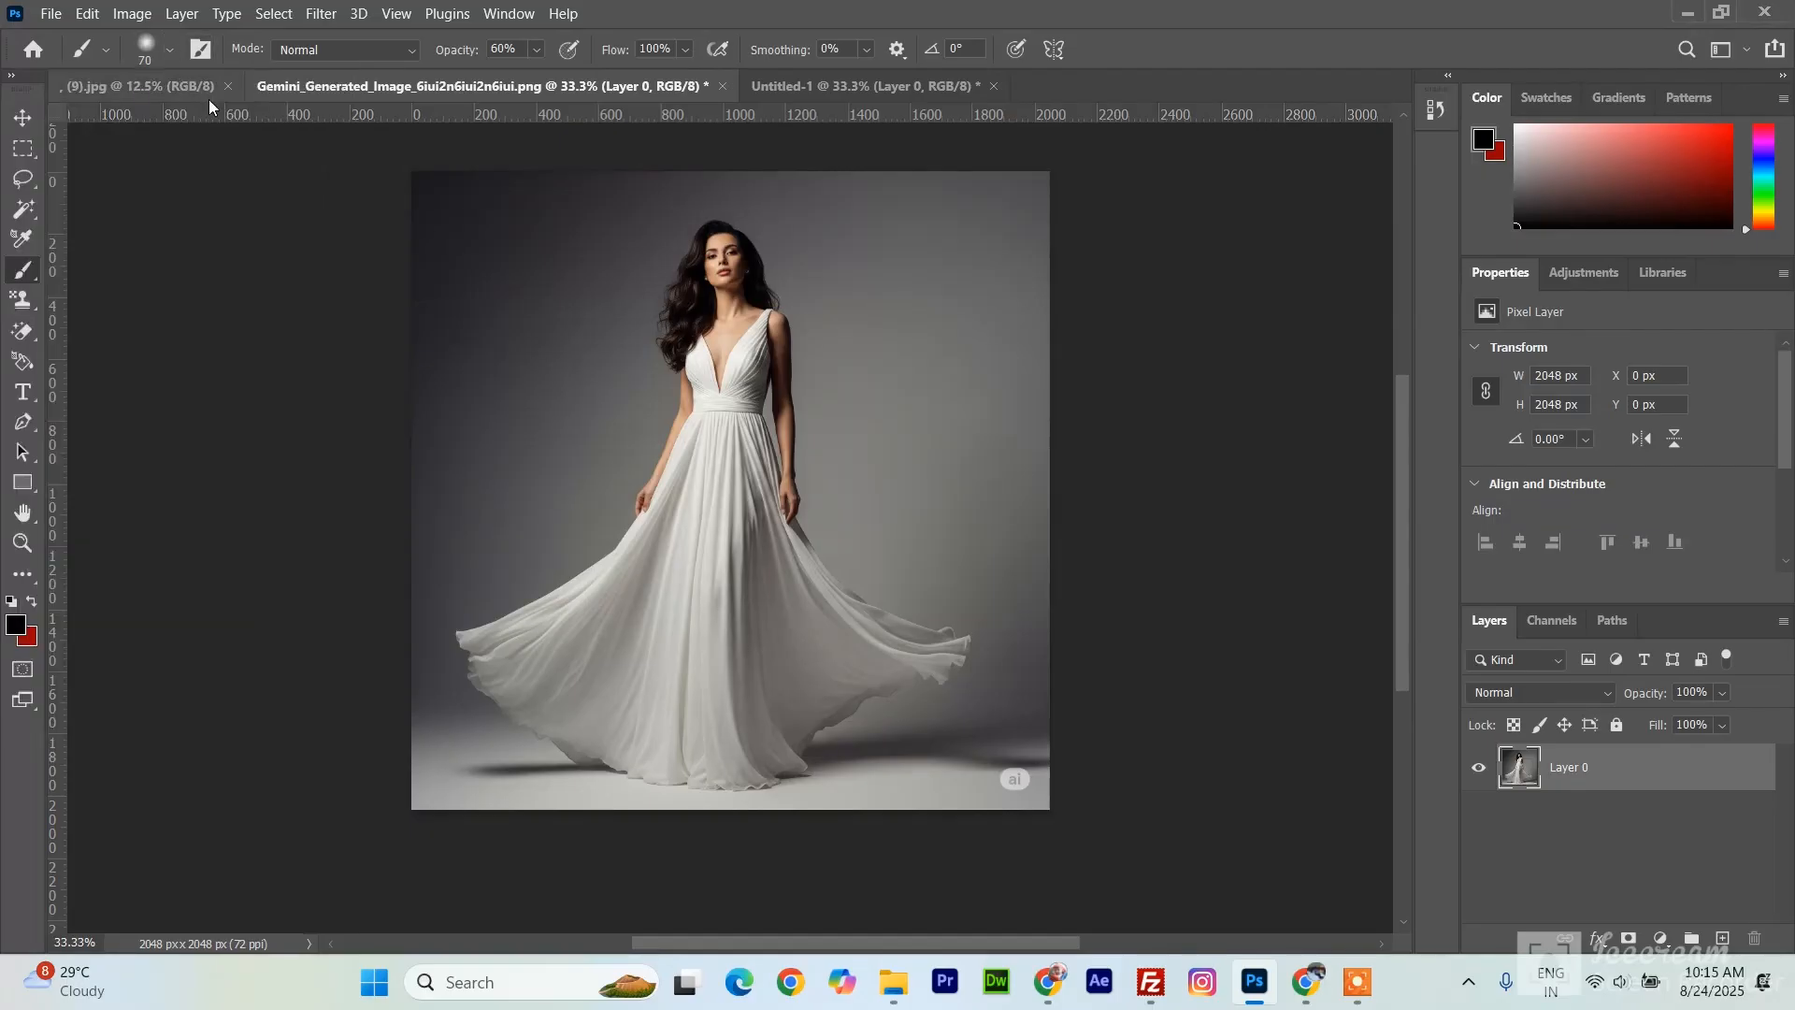
- Set the brush size to 291 px and paint one soft vertical stroke on the background on each side of the woman
click(170, 52)
drag(192, 123, 242, 123)
mouse_move(509, 297)
mouse_down()
mouse_move(549, 389)
mouse_move(544, 507)
mouse_up()
click(169, 51)
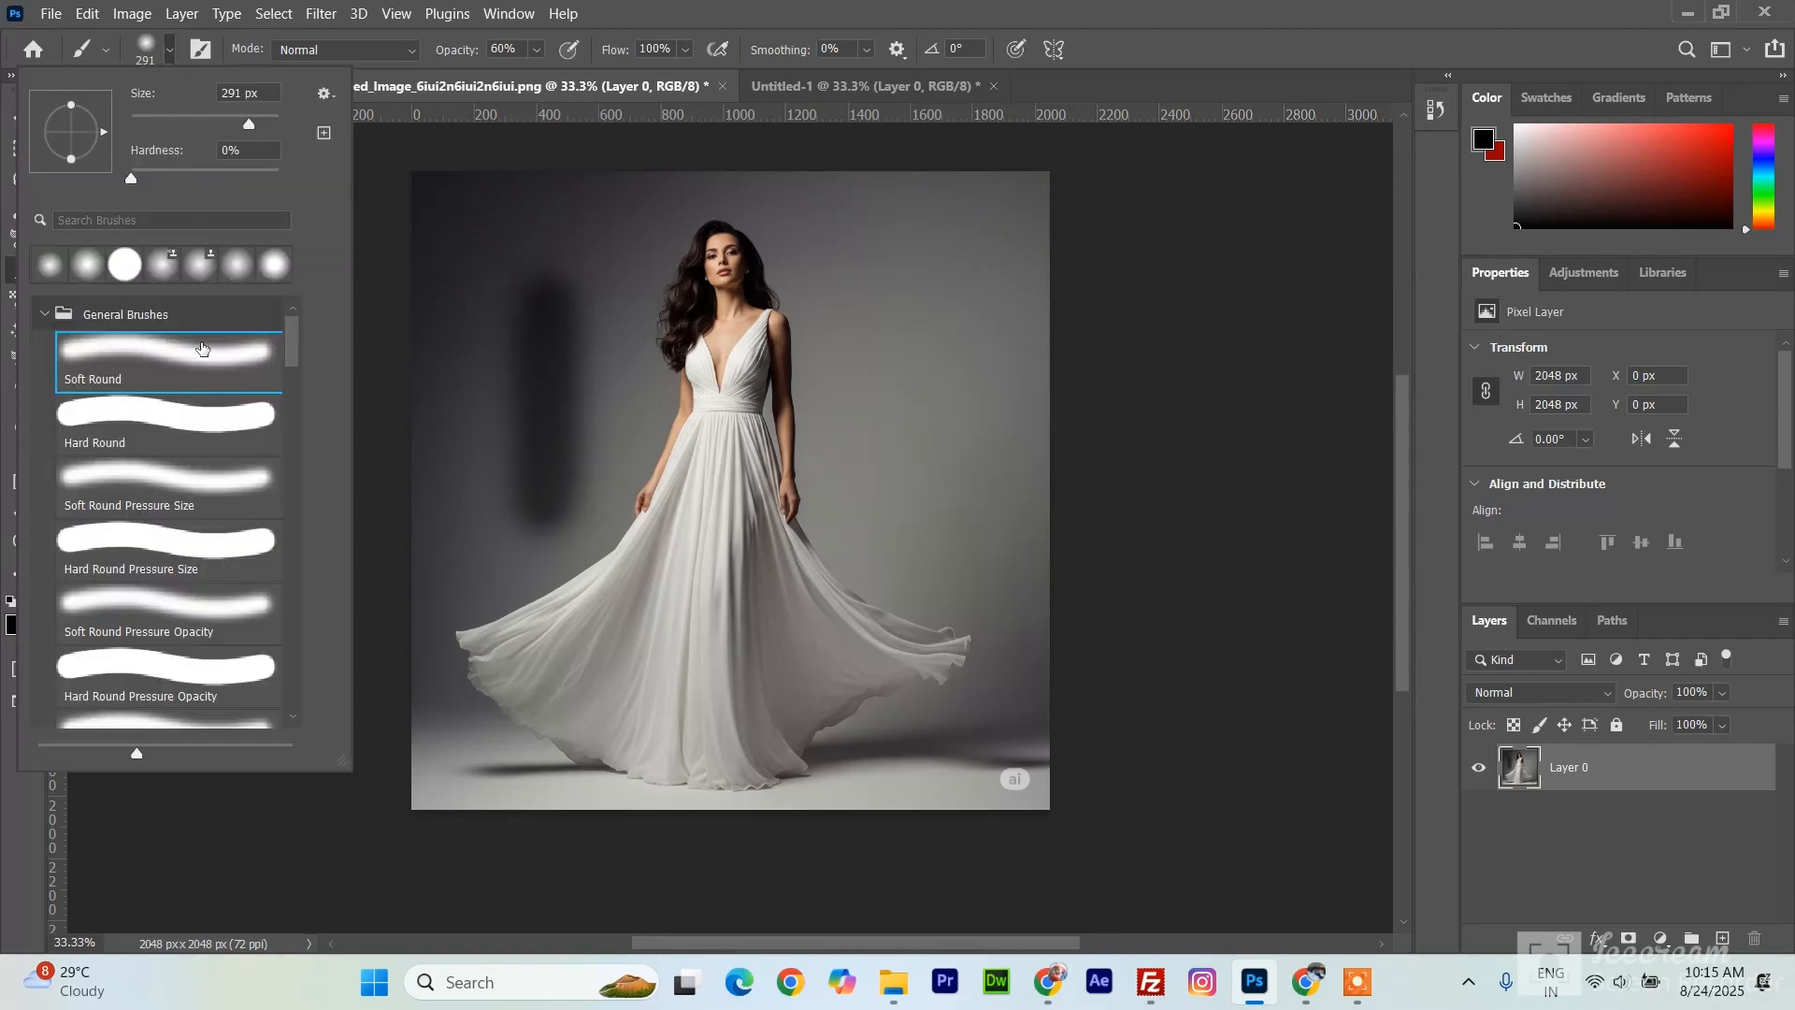
drag(976, 259, 986, 521)
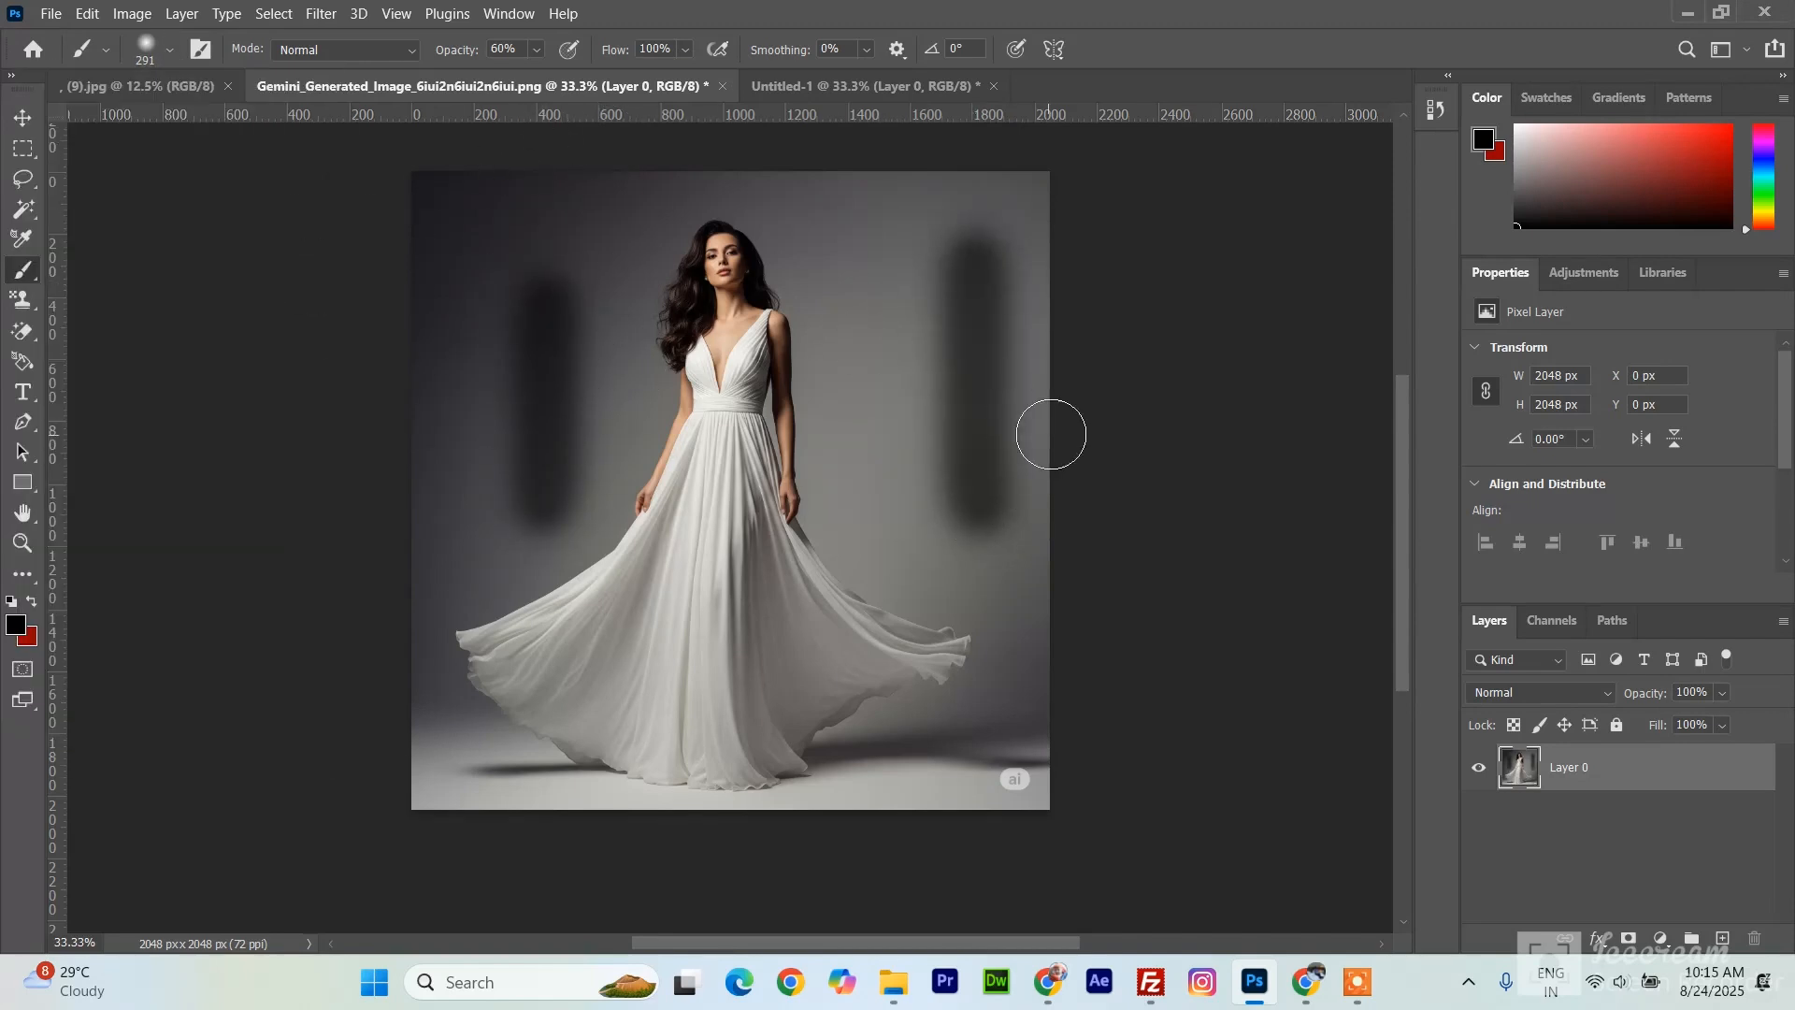
- Set the brush opacity to 100% and paint several solid black strokes on the background to the right of the woman
click(536, 52)
drag(552, 76, 700, 86)
drag(881, 230, 896, 444)
click(1006, 243)
drag(1030, 488, 1024, 527)
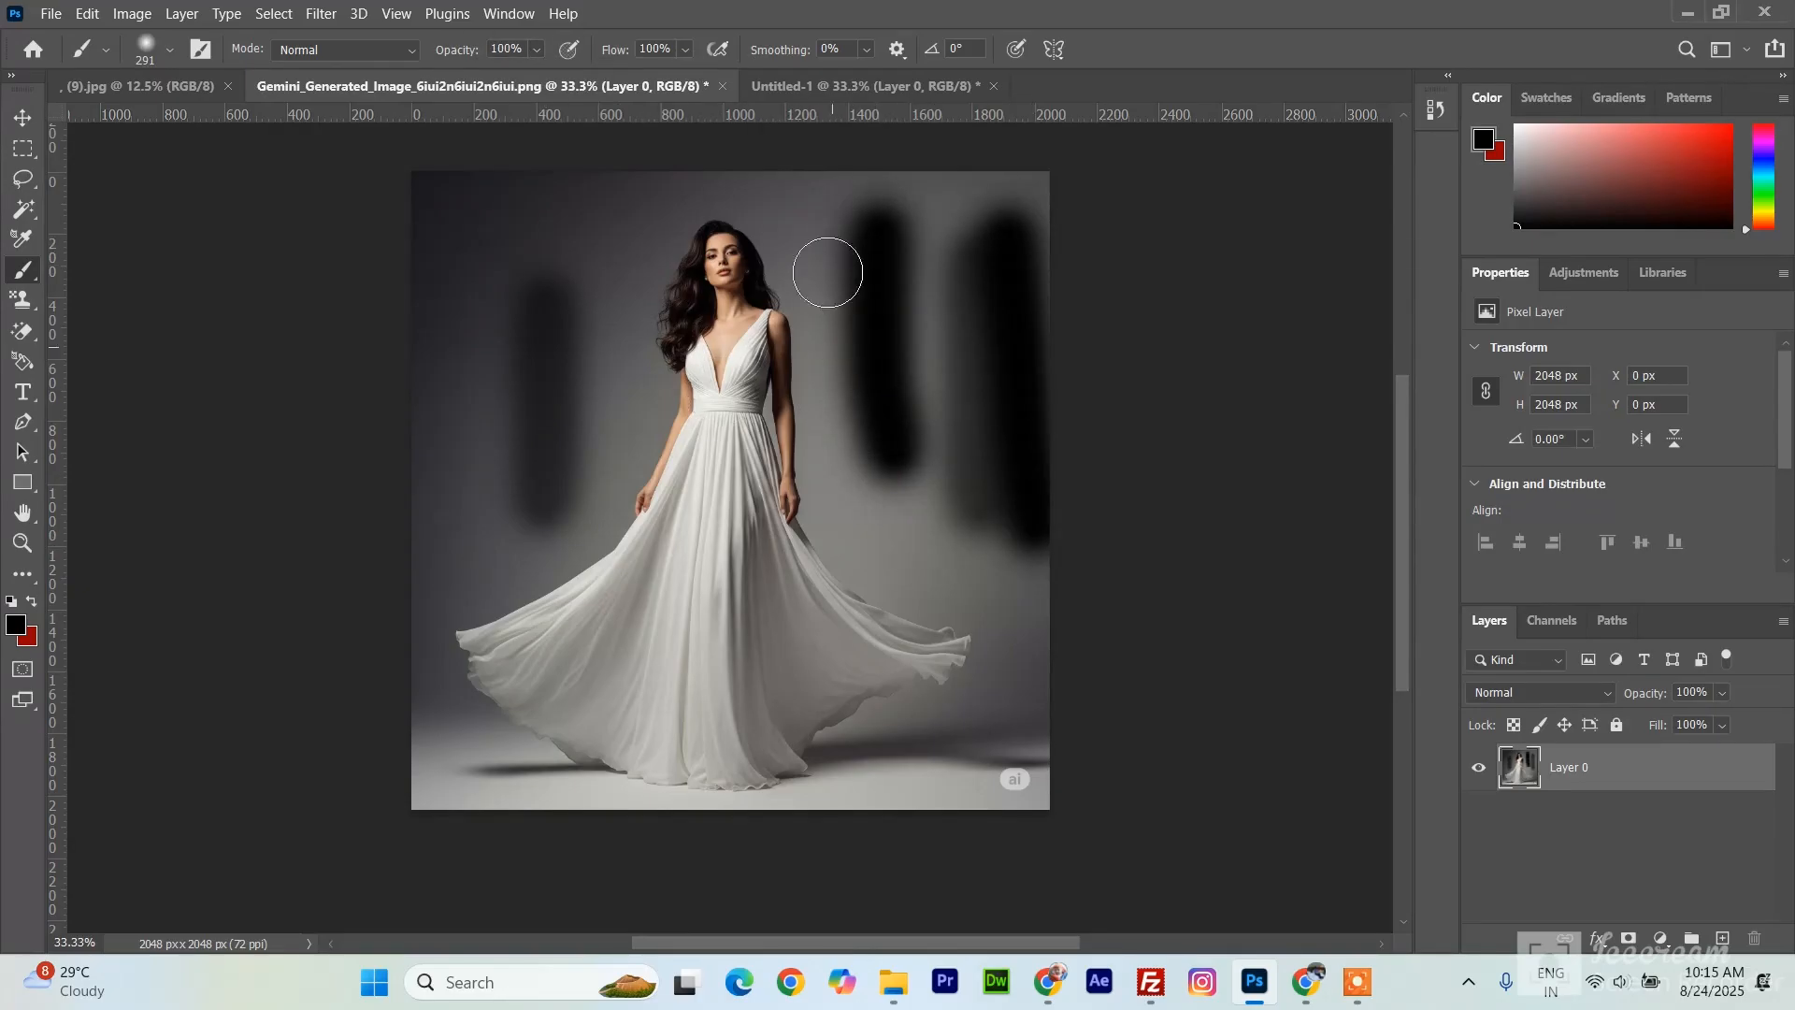
drag(828, 224, 843, 462)
drag(931, 372, 947, 604)
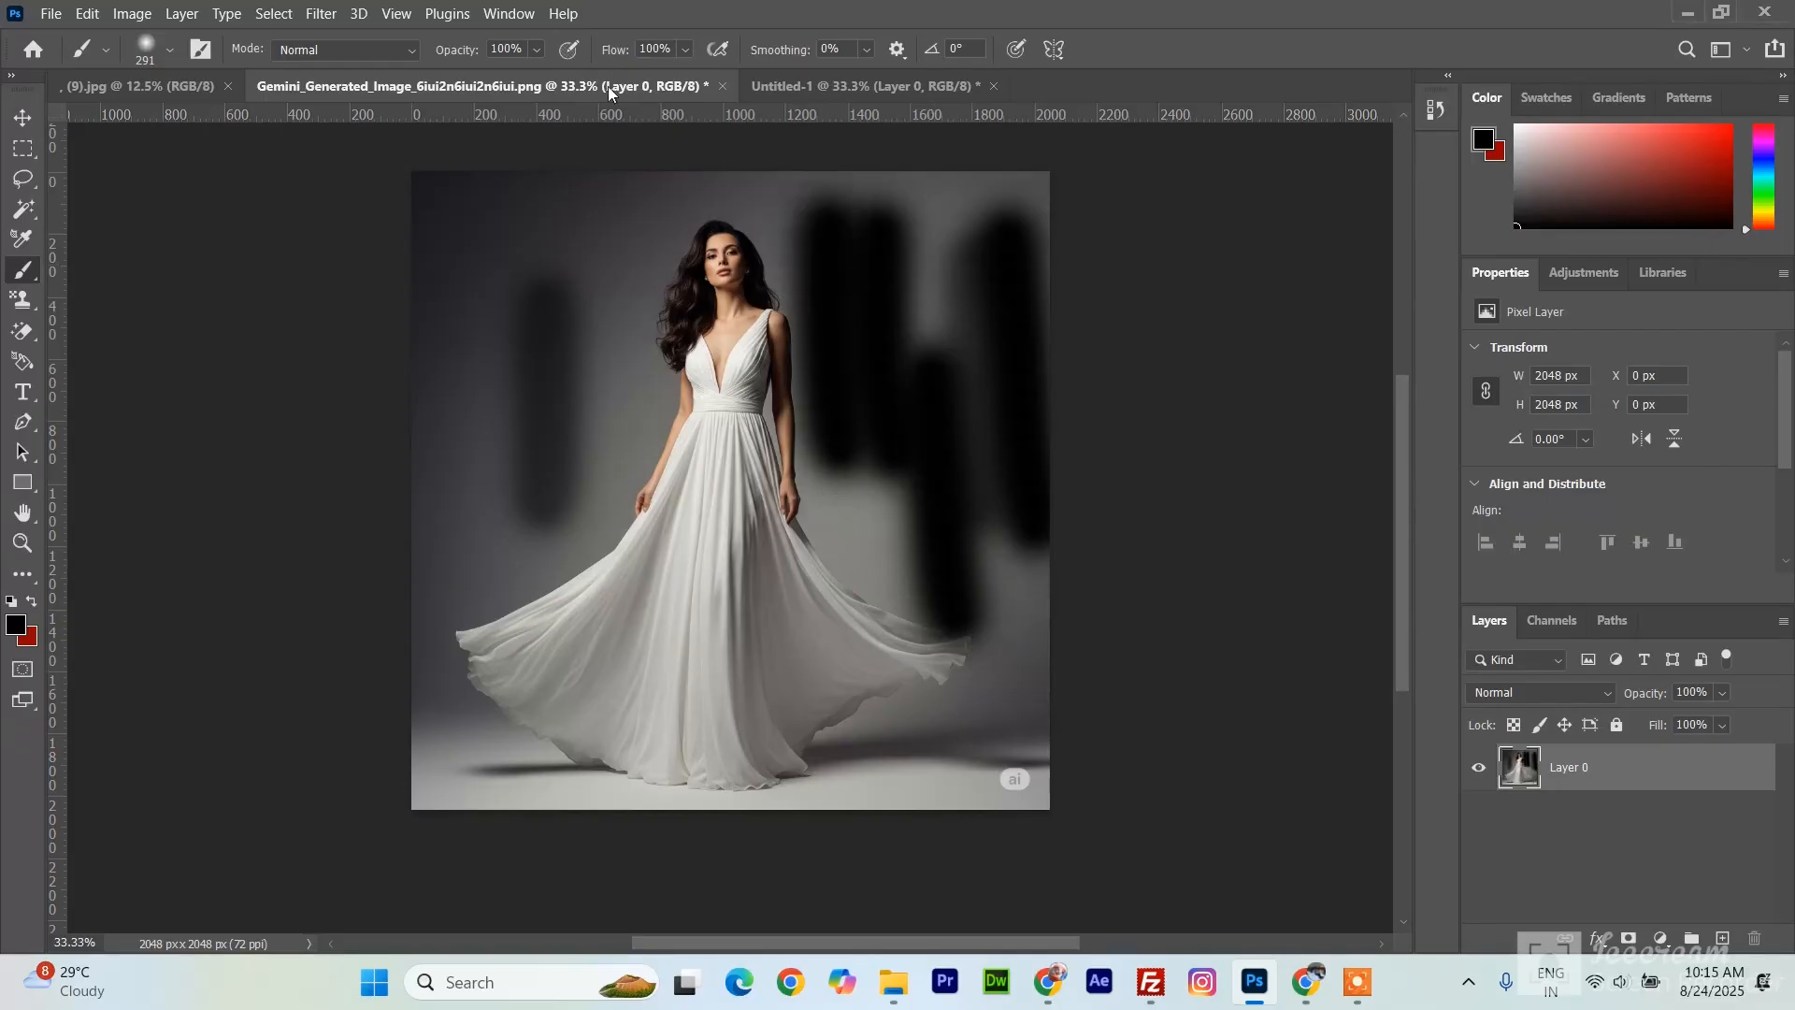
- Paint faint vertical strokes left of the woman at reduced brush opacity, ending with the opacity at 39%
click(537, 54)
drag(533, 78, 514, 78)
drag(476, 272, 472, 598)
drag(605, 234, 612, 453)
drag(549, 77, 532, 78)
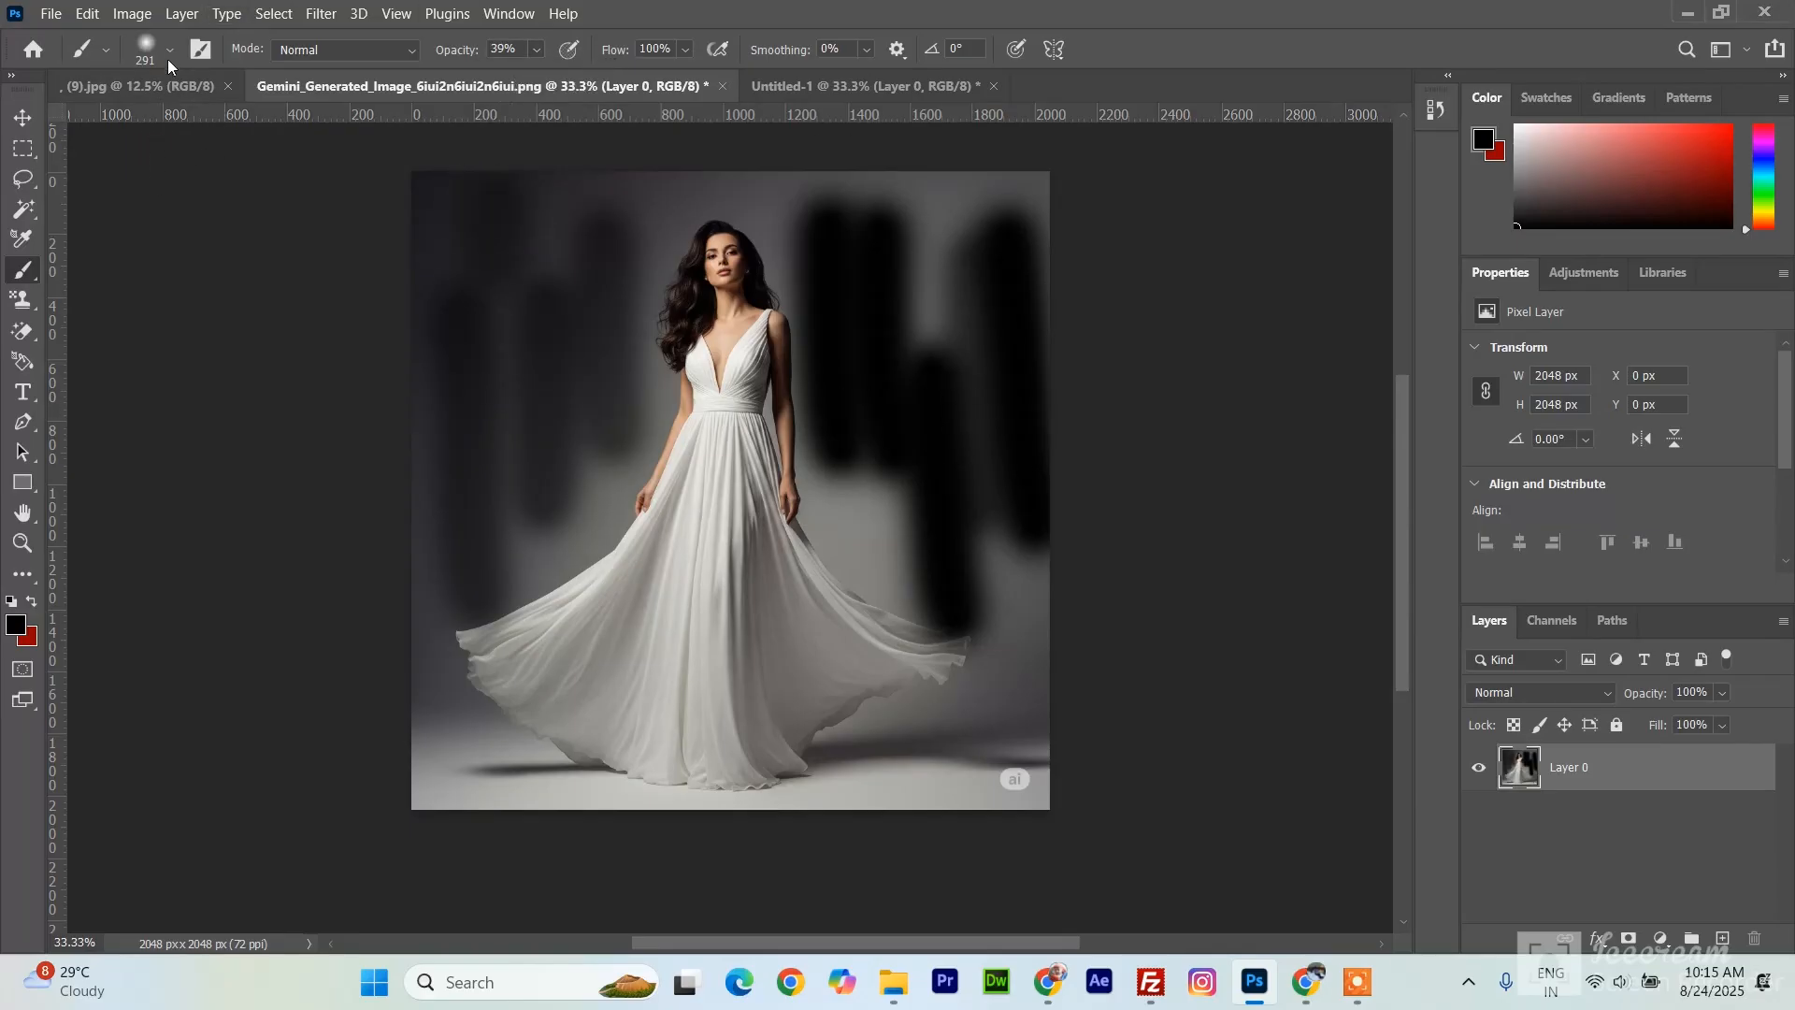
- Switch to the Hard Round brush preset and paint two semi-transparent diagonal strokes to the right of the woman
click(168, 52)
scroll(195, 506, down, 2)
scroll(187, 449, up, 2)
click(183, 410)
drag(890, 479, 1003, 663)
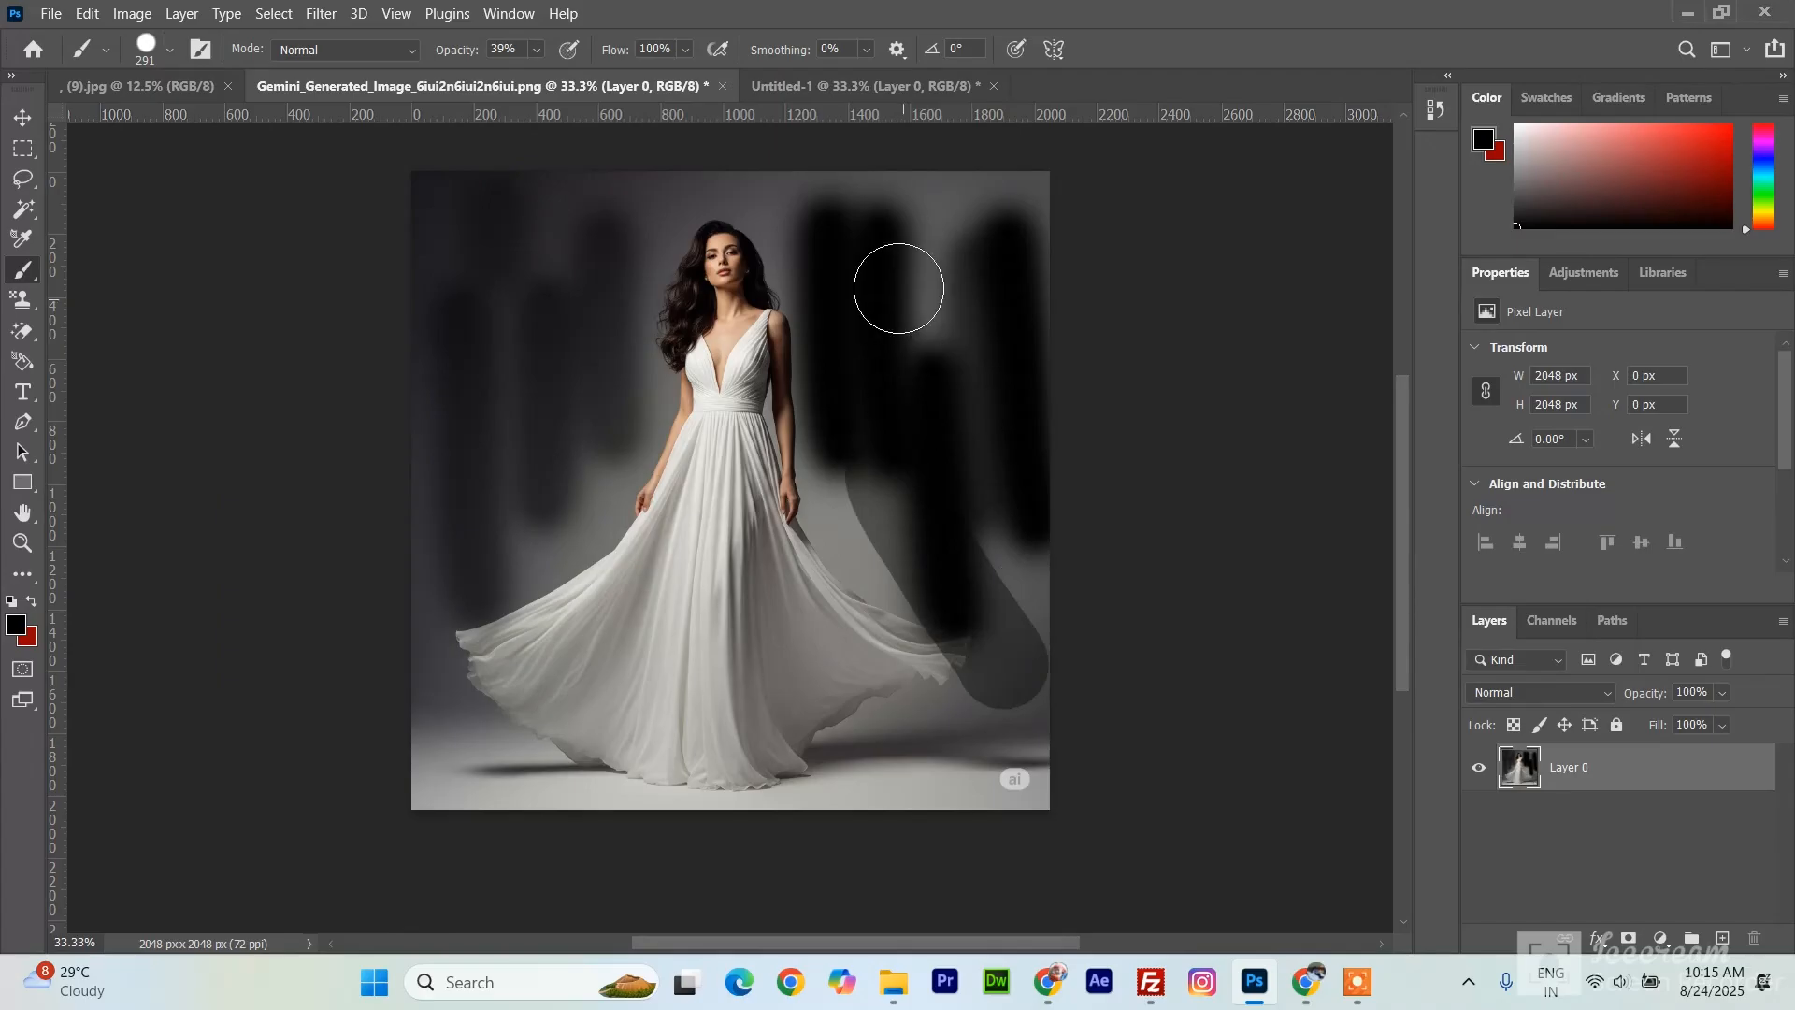
drag(901, 291, 1045, 489)
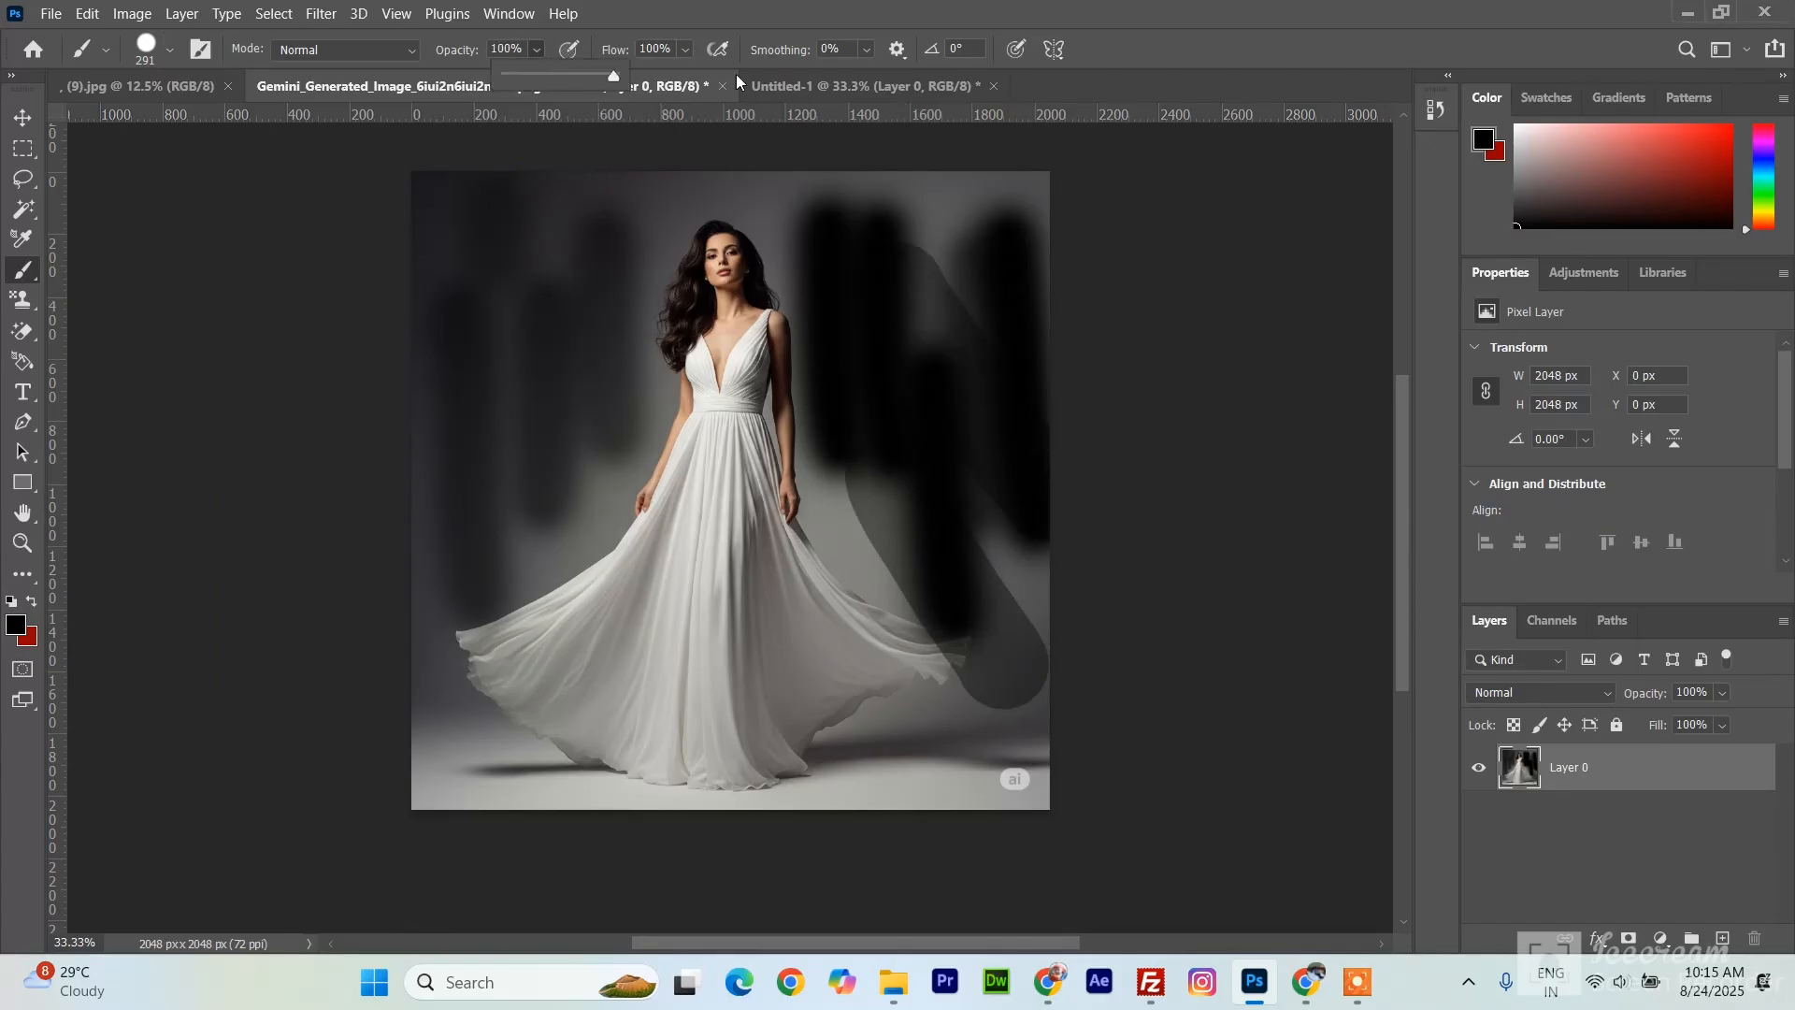
- Paint hard-edged black strokes at 100% opacity, two left of the woman and one diagonally across the upper right background
drag(501, 282, 484, 492)
drag(589, 286, 590, 460)
drag(959, 229, 1188, 488)
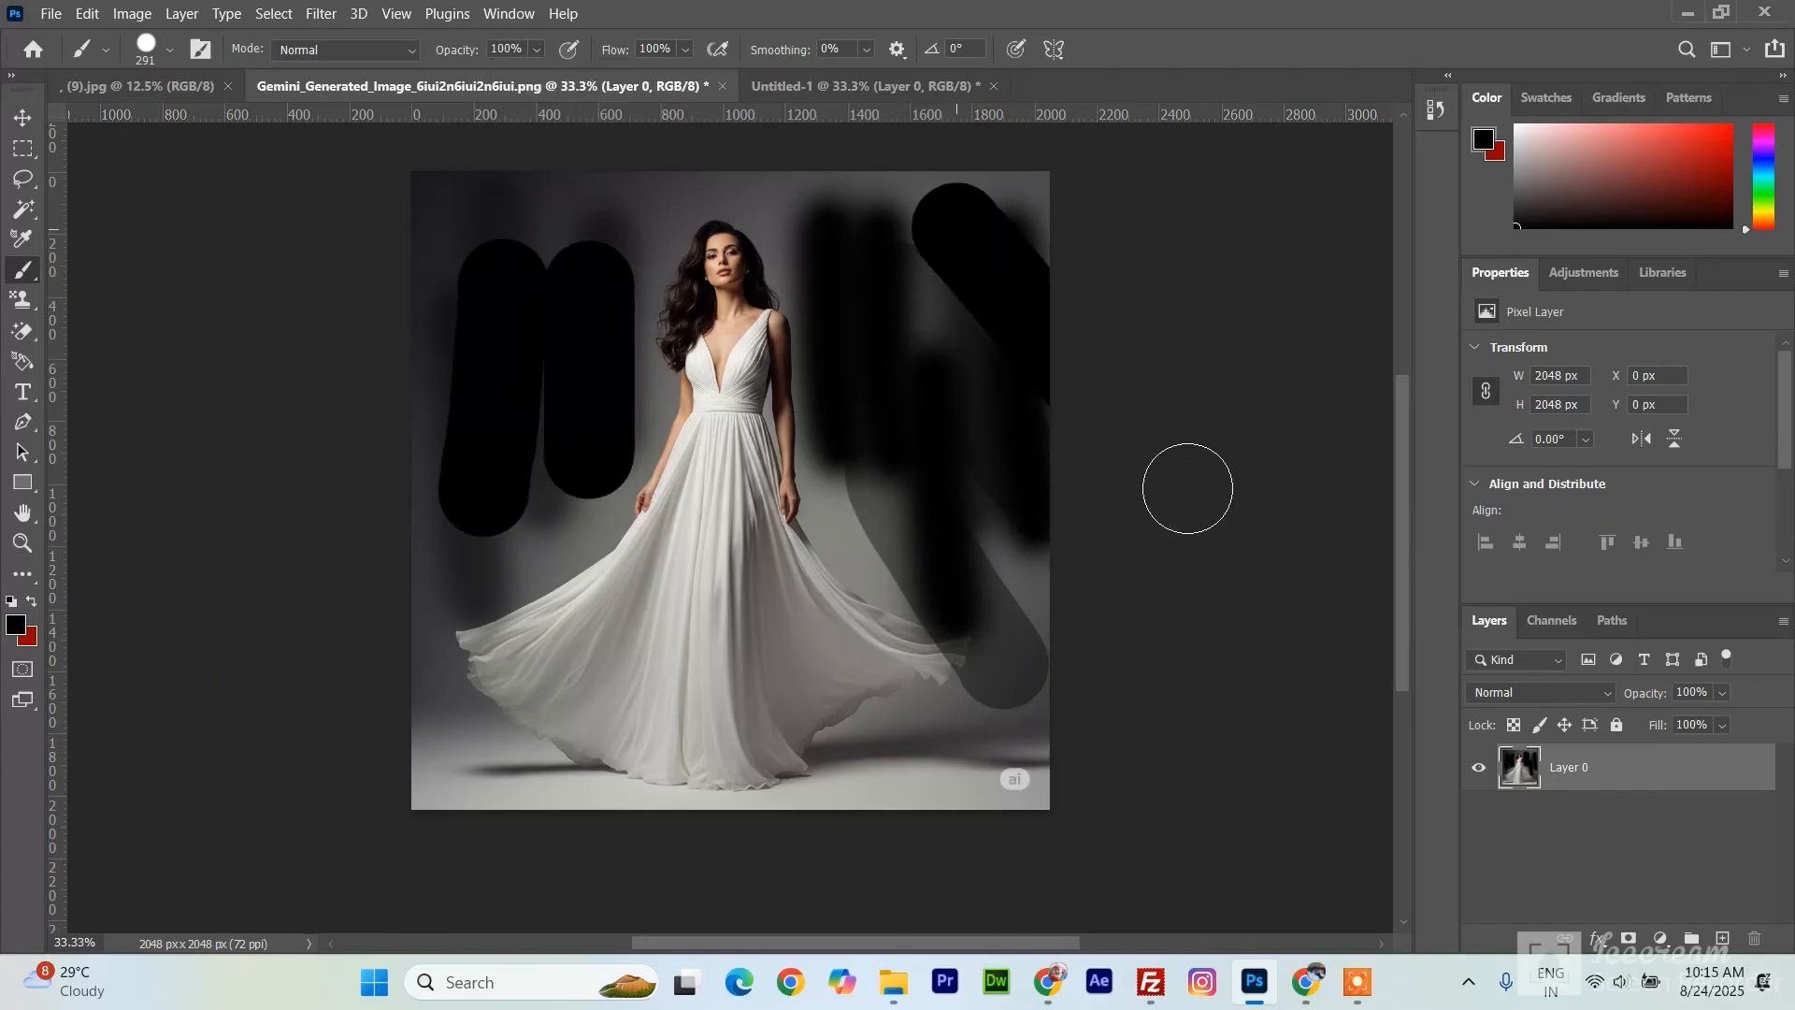
- Choose the Pencil tool, set its size to 72 px and increase its hardness
right_click(41, 281)
click(122, 293)
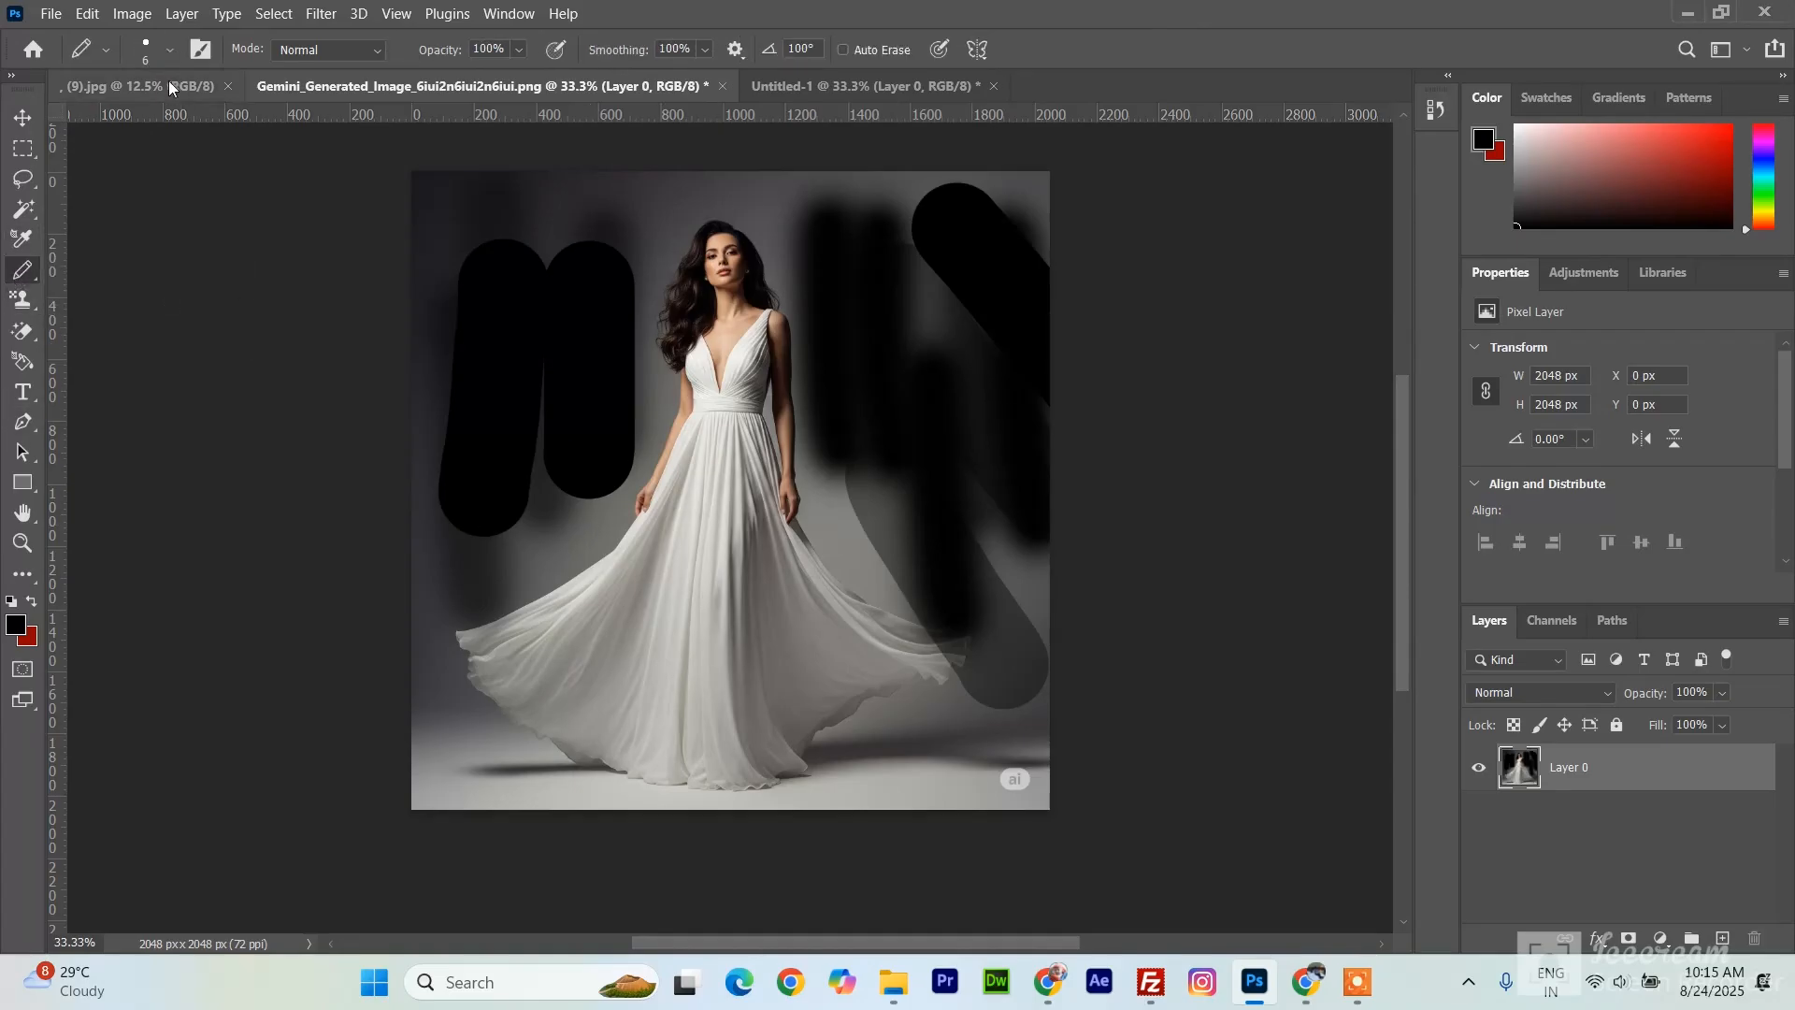
click(171, 52)
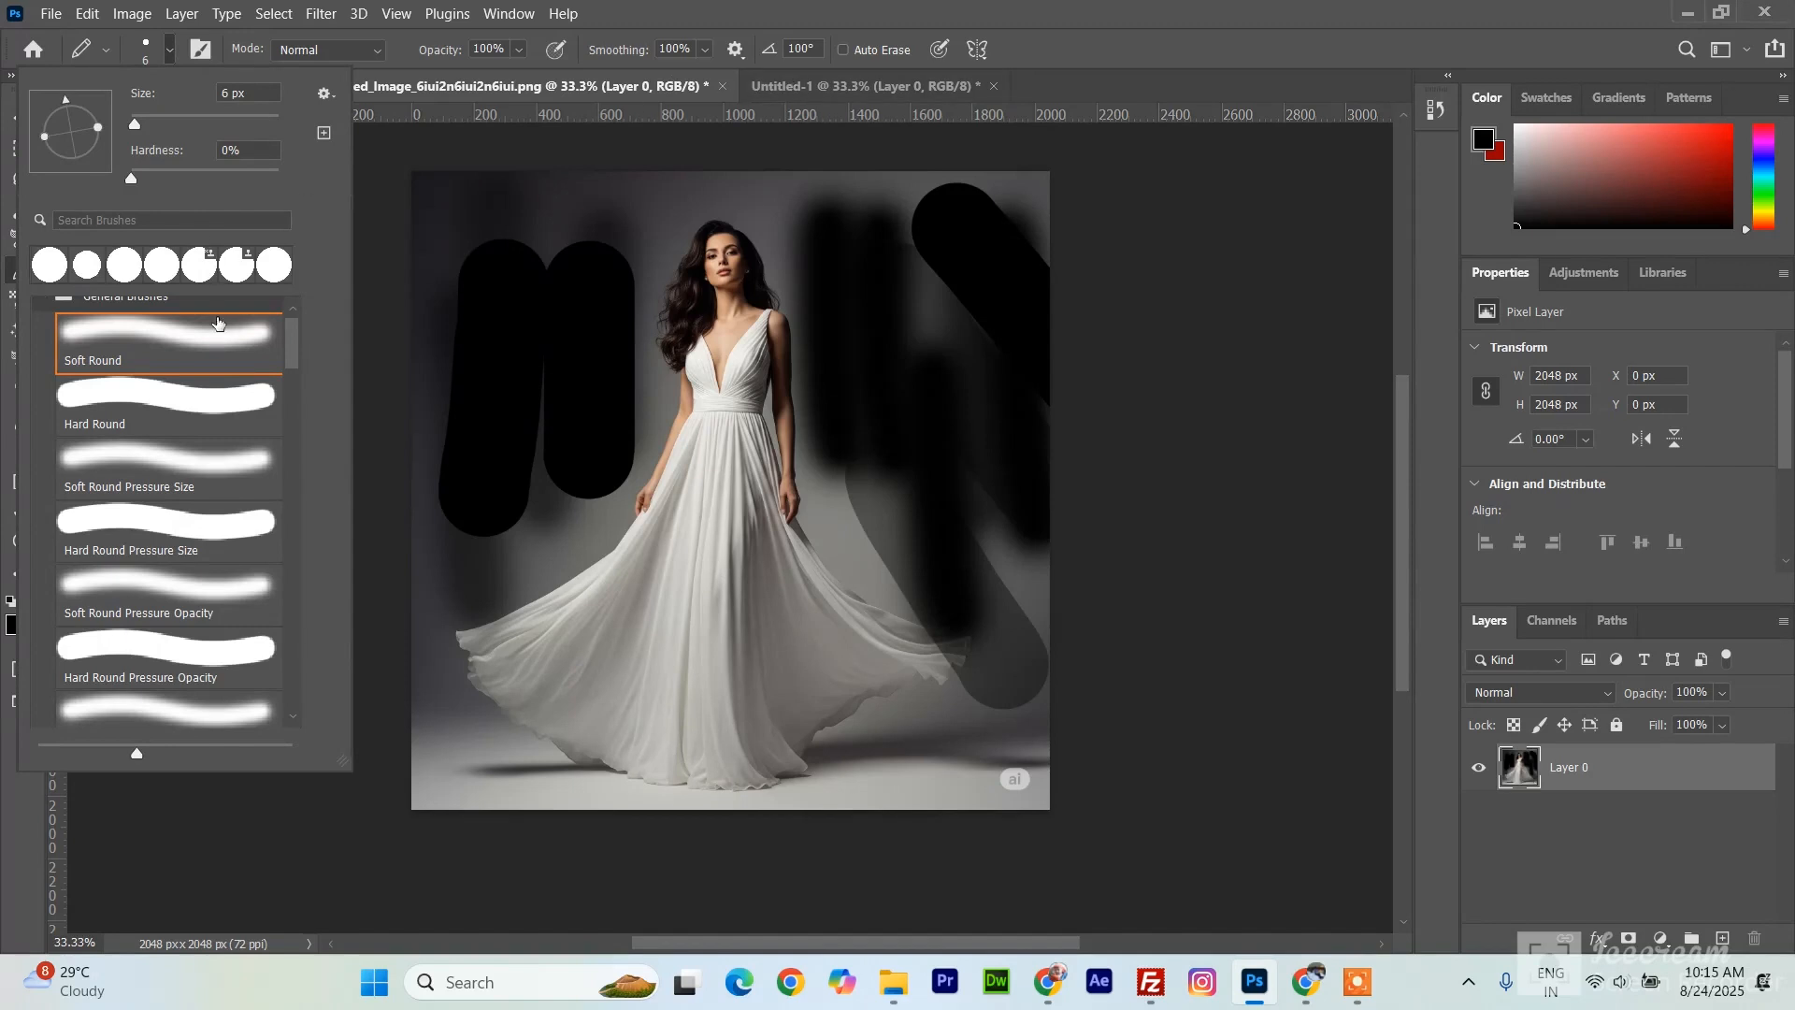
drag(135, 125, 185, 125)
drag(136, 181, 176, 180)
key(Return)
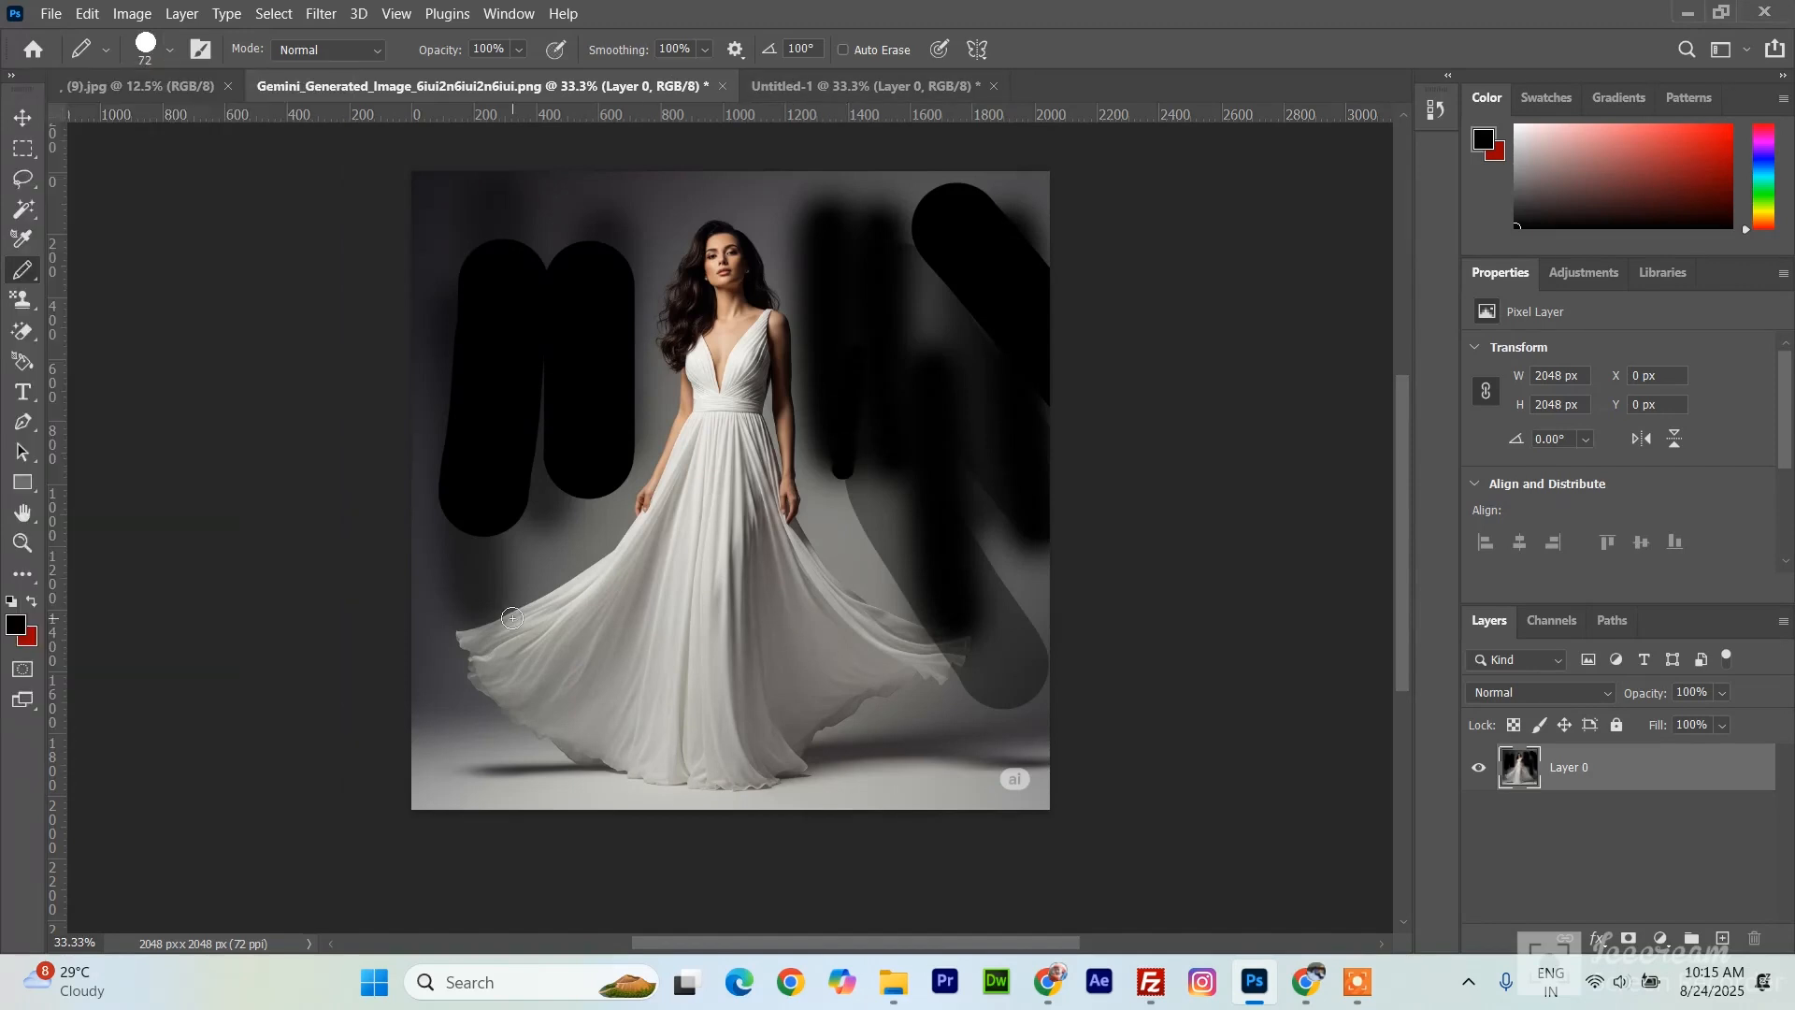
- Draw several short black pencil lines across the woman's dress, finishing with the Move tool selected
drag(506, 617, 639, 624)
drag(818, 589, 713, 572)
drag(772, 451, 712, 567)
drag(644, 712, 726, 704)
drag(668, 647, 759, 643)
click(26, 122)
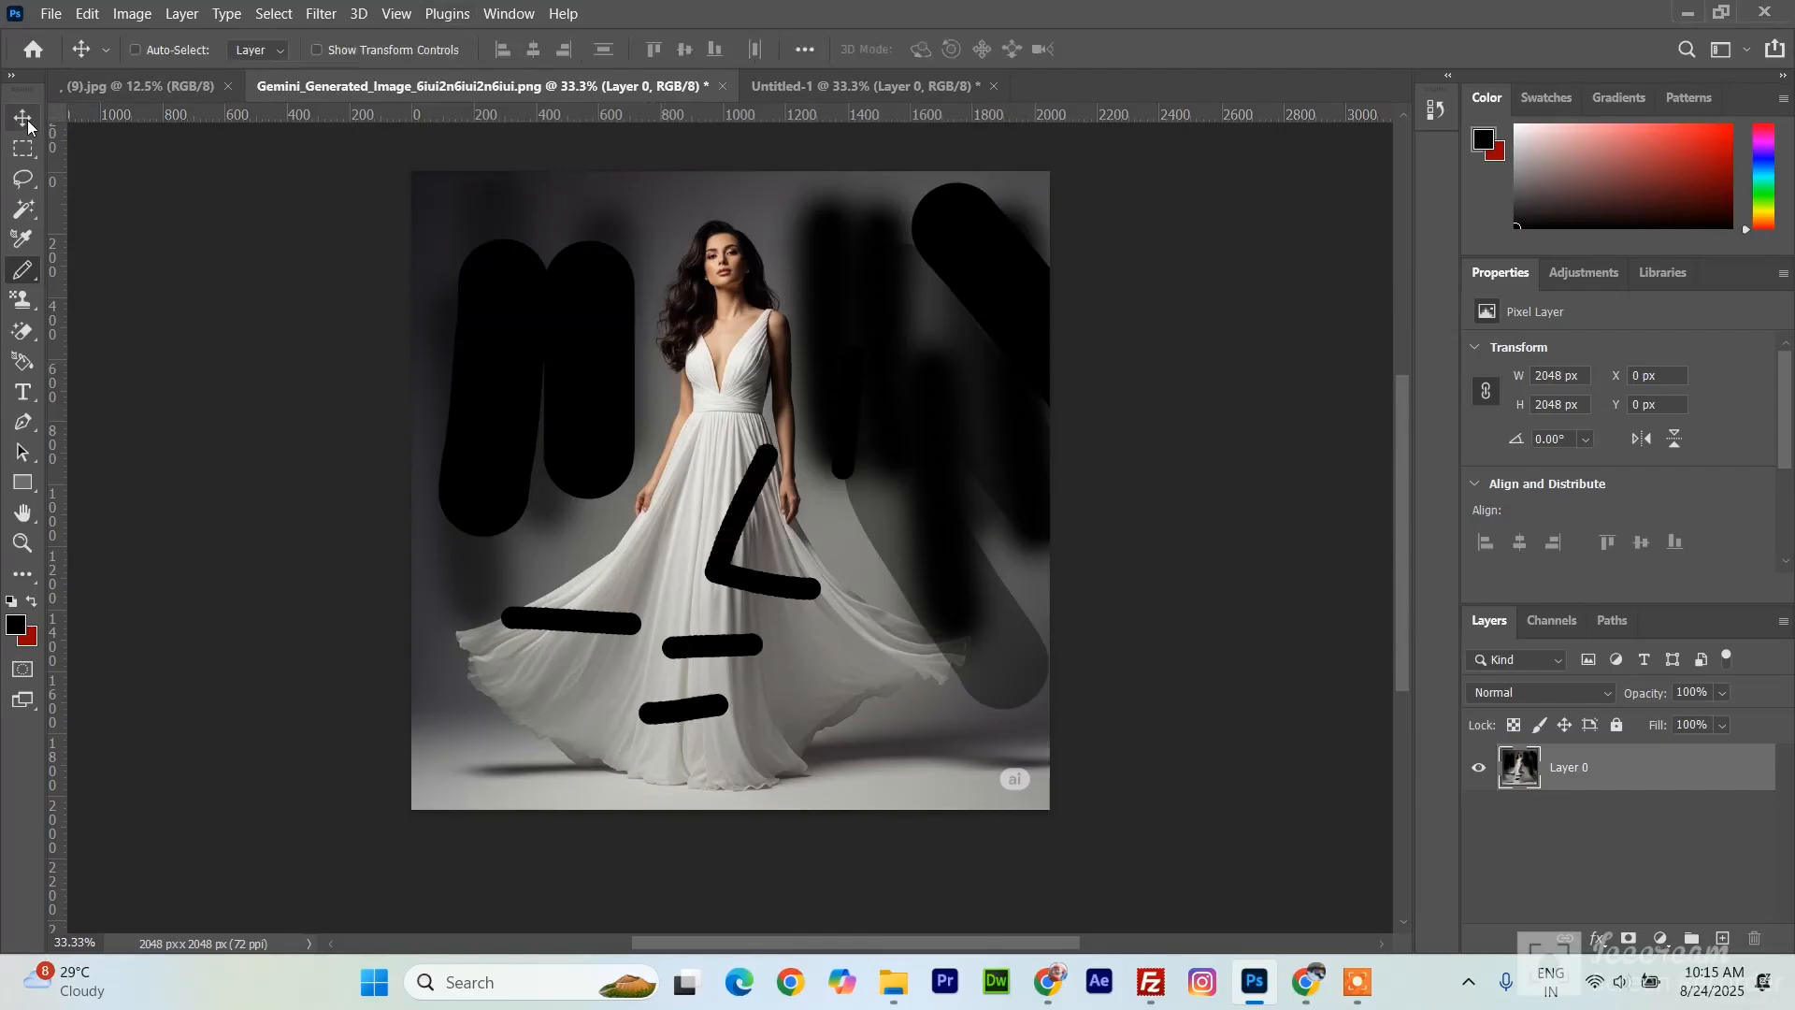
- Choose the Clone Stamp tool and switch to the document with the cocktail glass photo
click(24, 305)
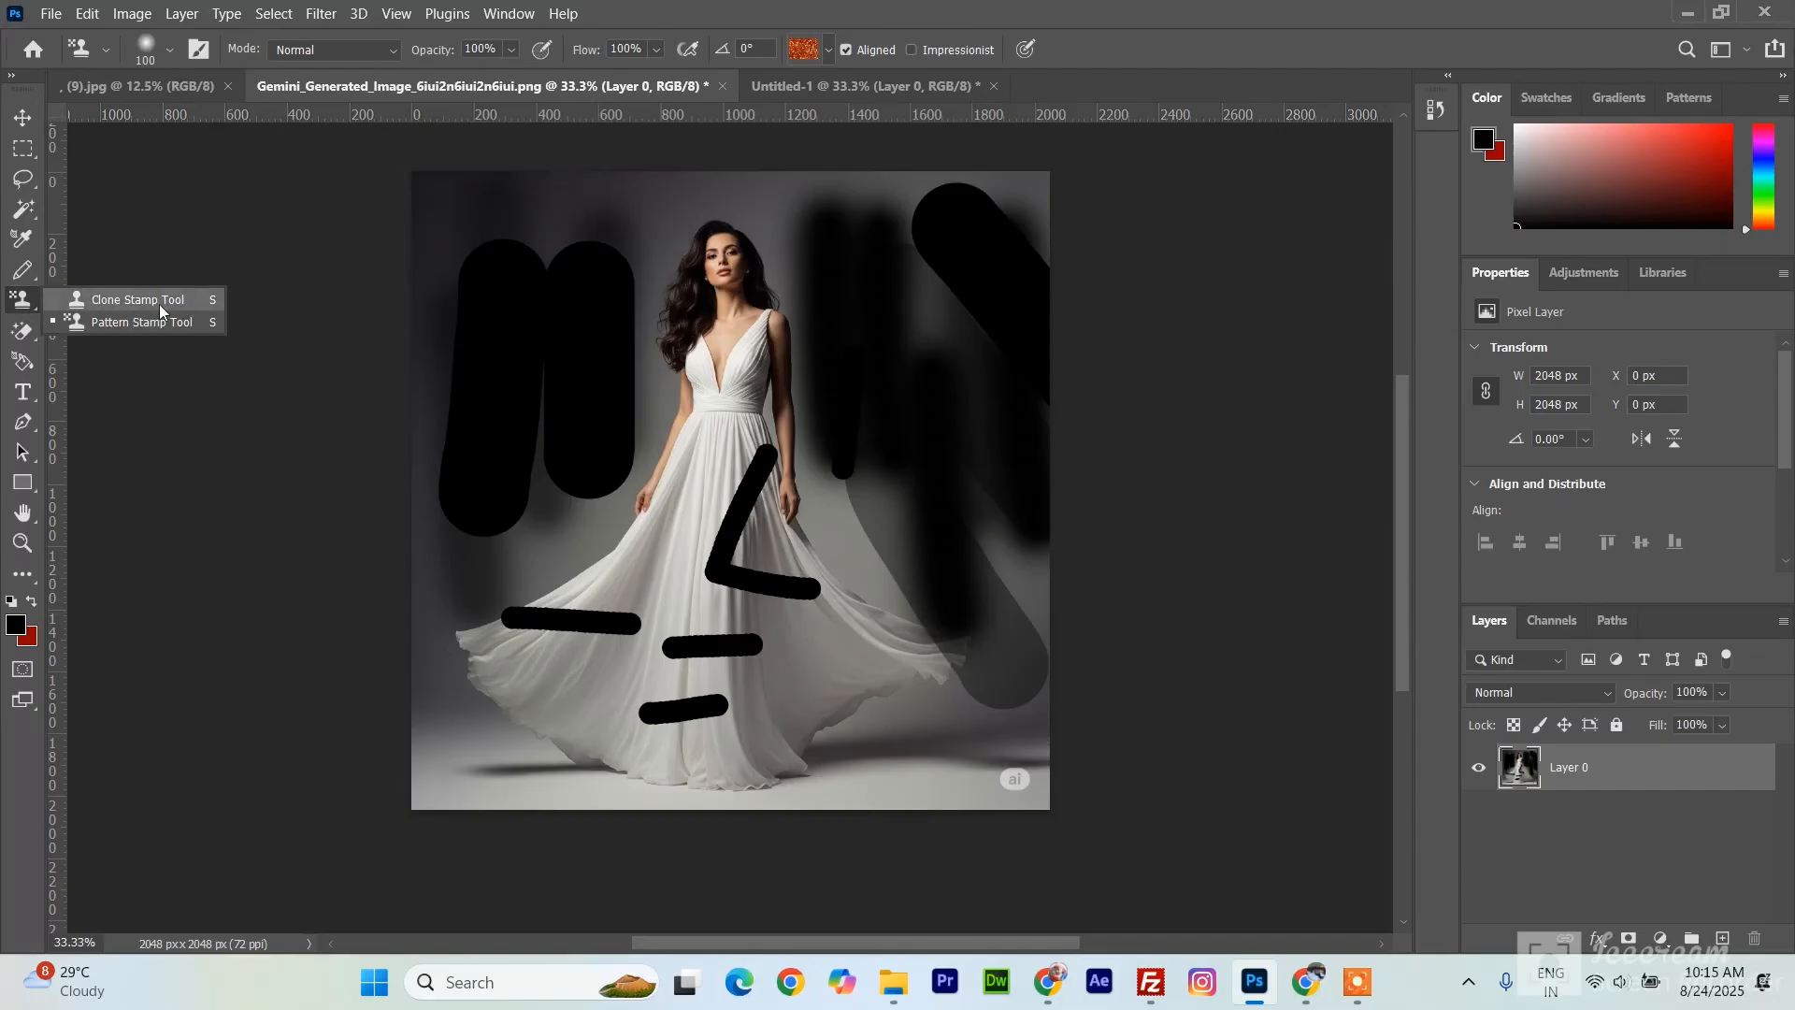
click(26, 300)
click(159, 301)
click(140, 86)
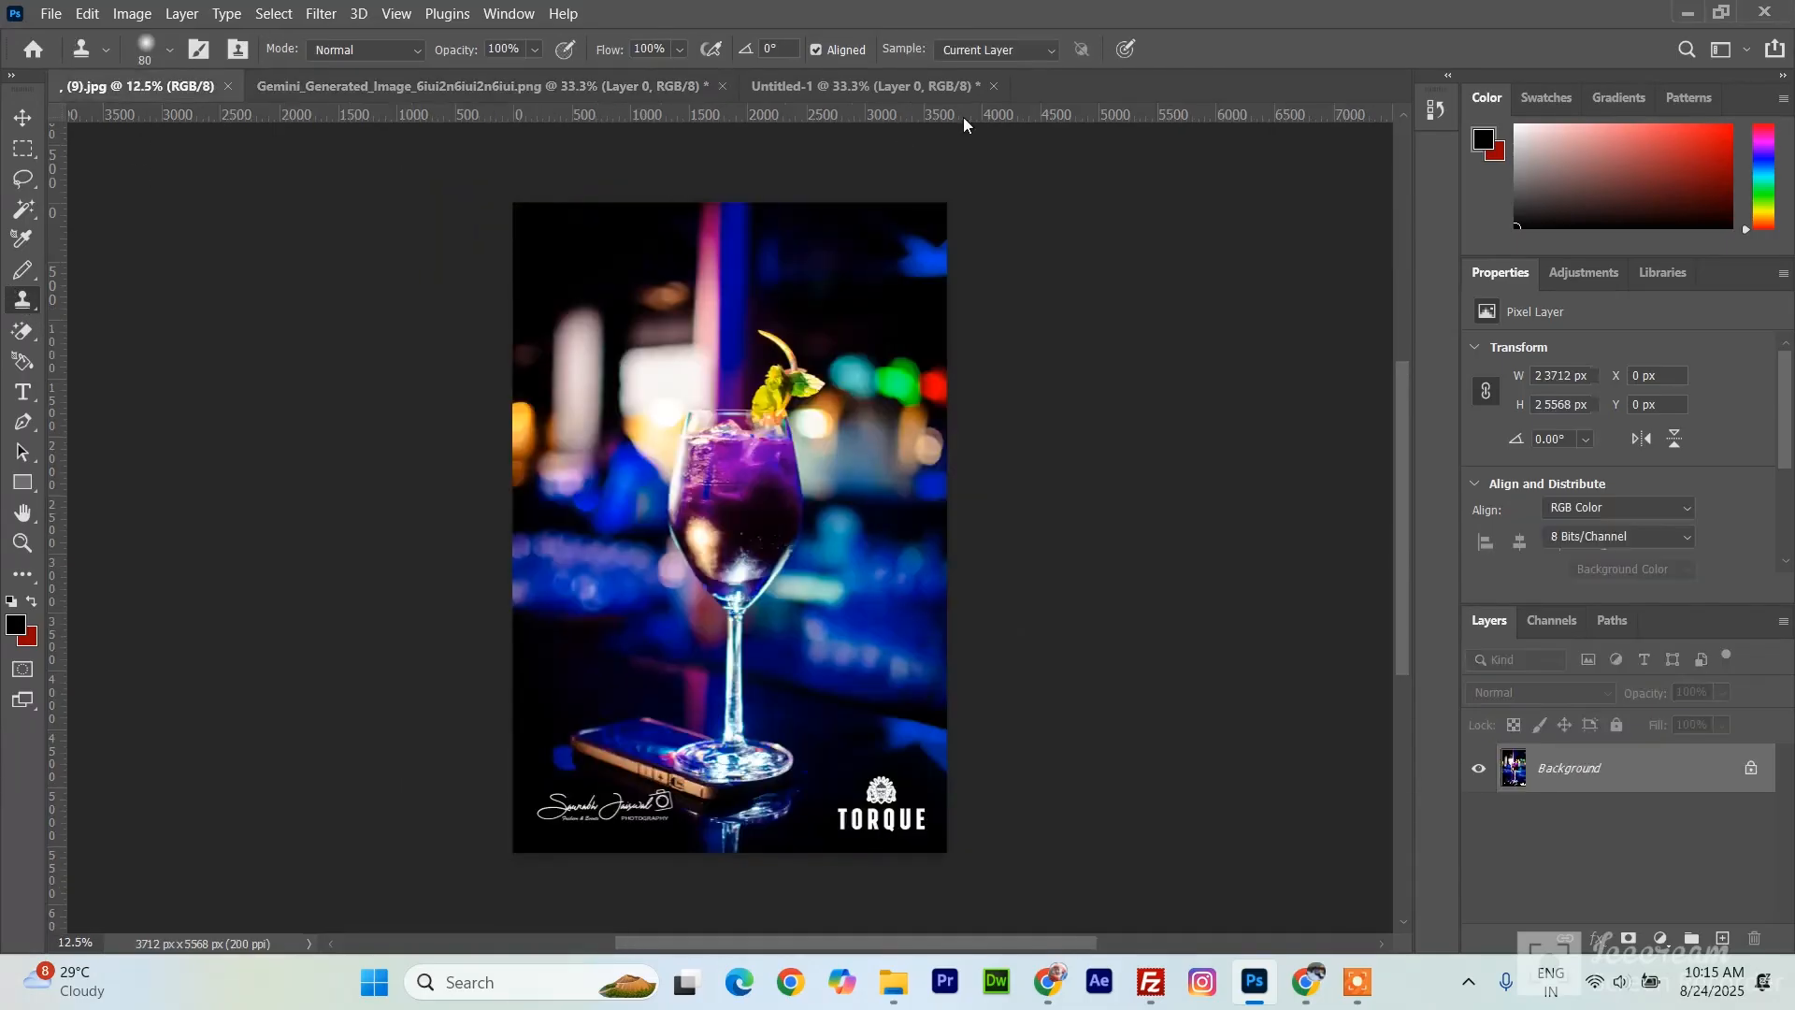
- Convert the locked Background of the cocktail photo into a regular layer with the default settings
scroll(1062, 684, down, 3)
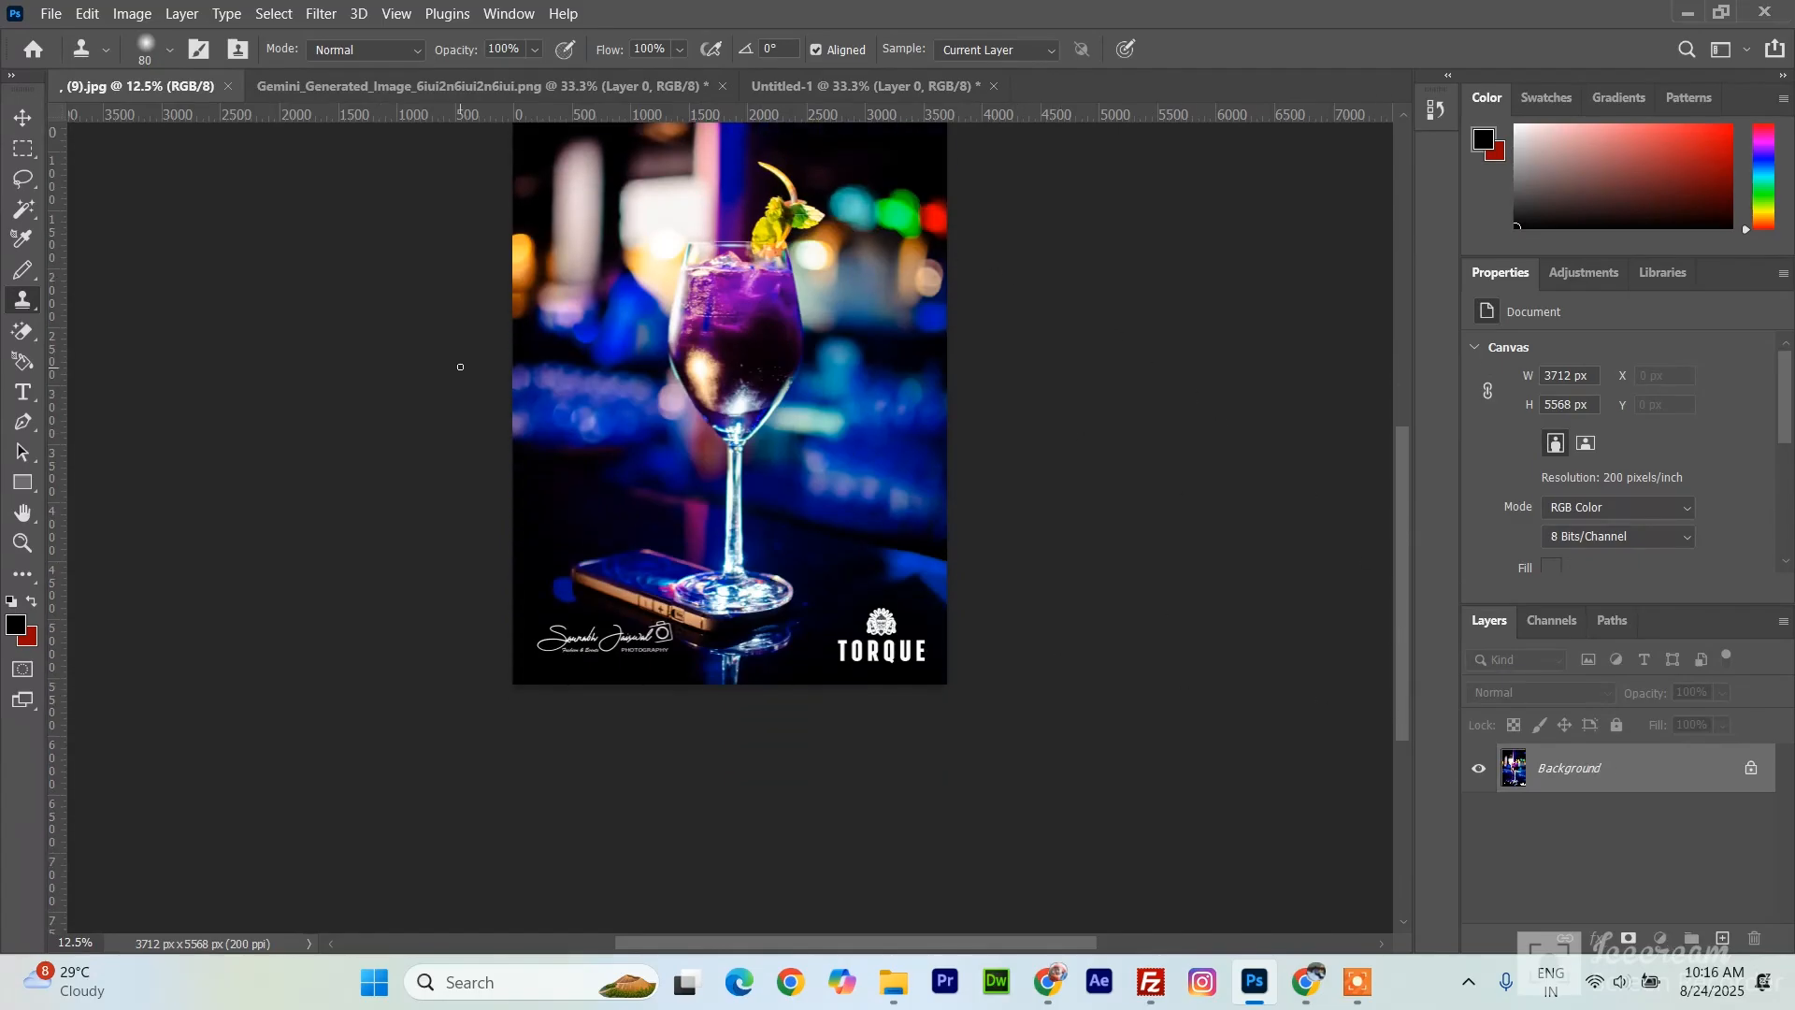
scroll(776, 484, up, 3)
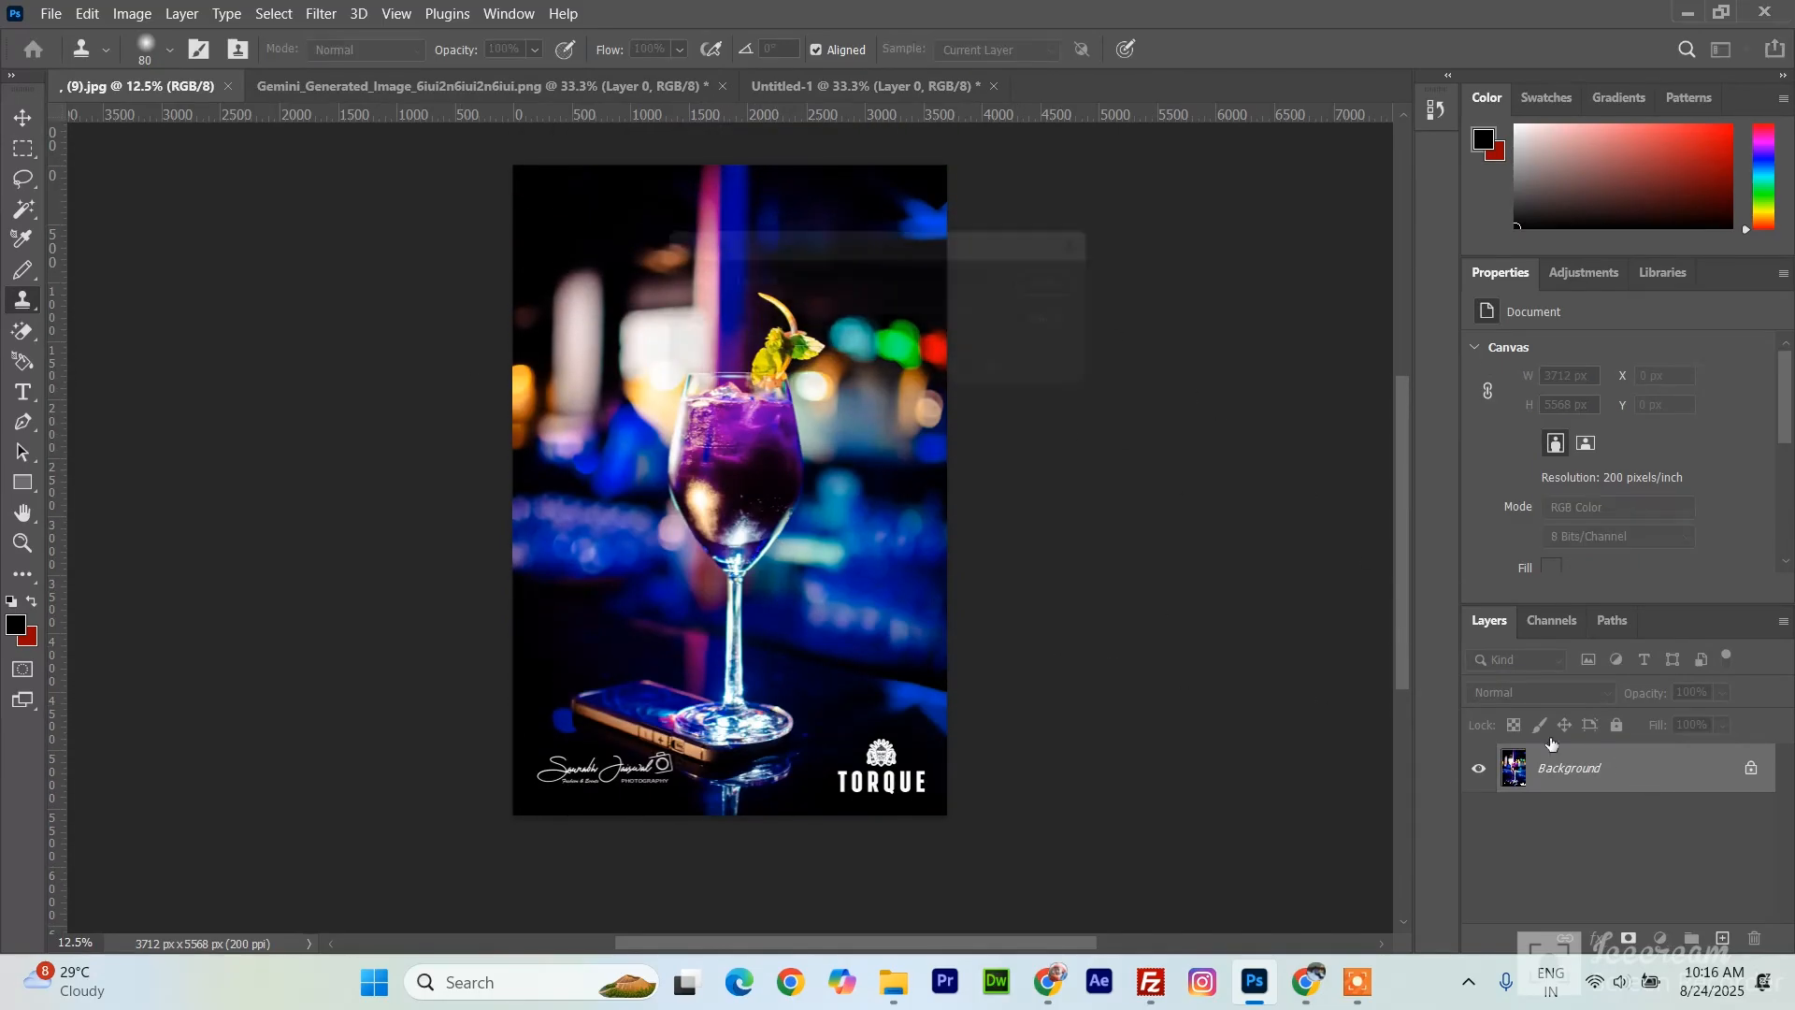
double_click(1643, 768)
click(1082, 285)
- Choose the Clone Stamp tool for the photographer's signature watermark and set its brush size to 187 px
scroll(951, 729, down, 2)
key(z)
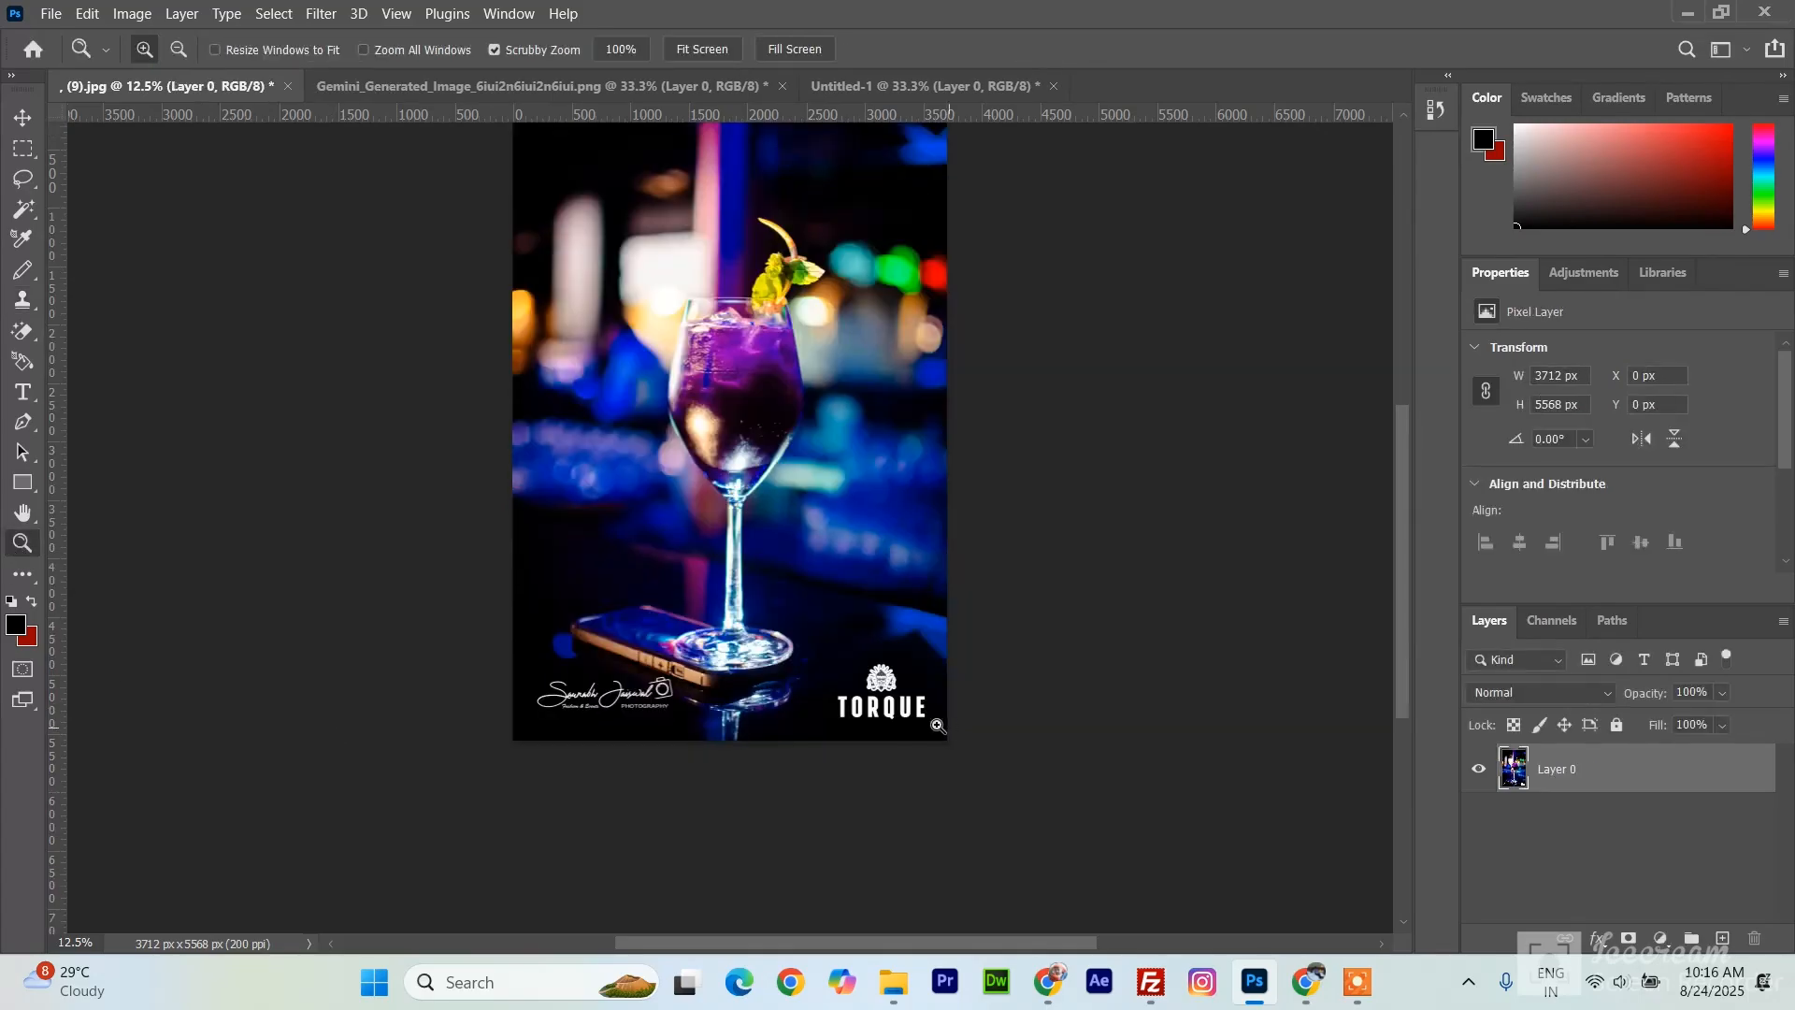
drag(888, 655, 890, 645)
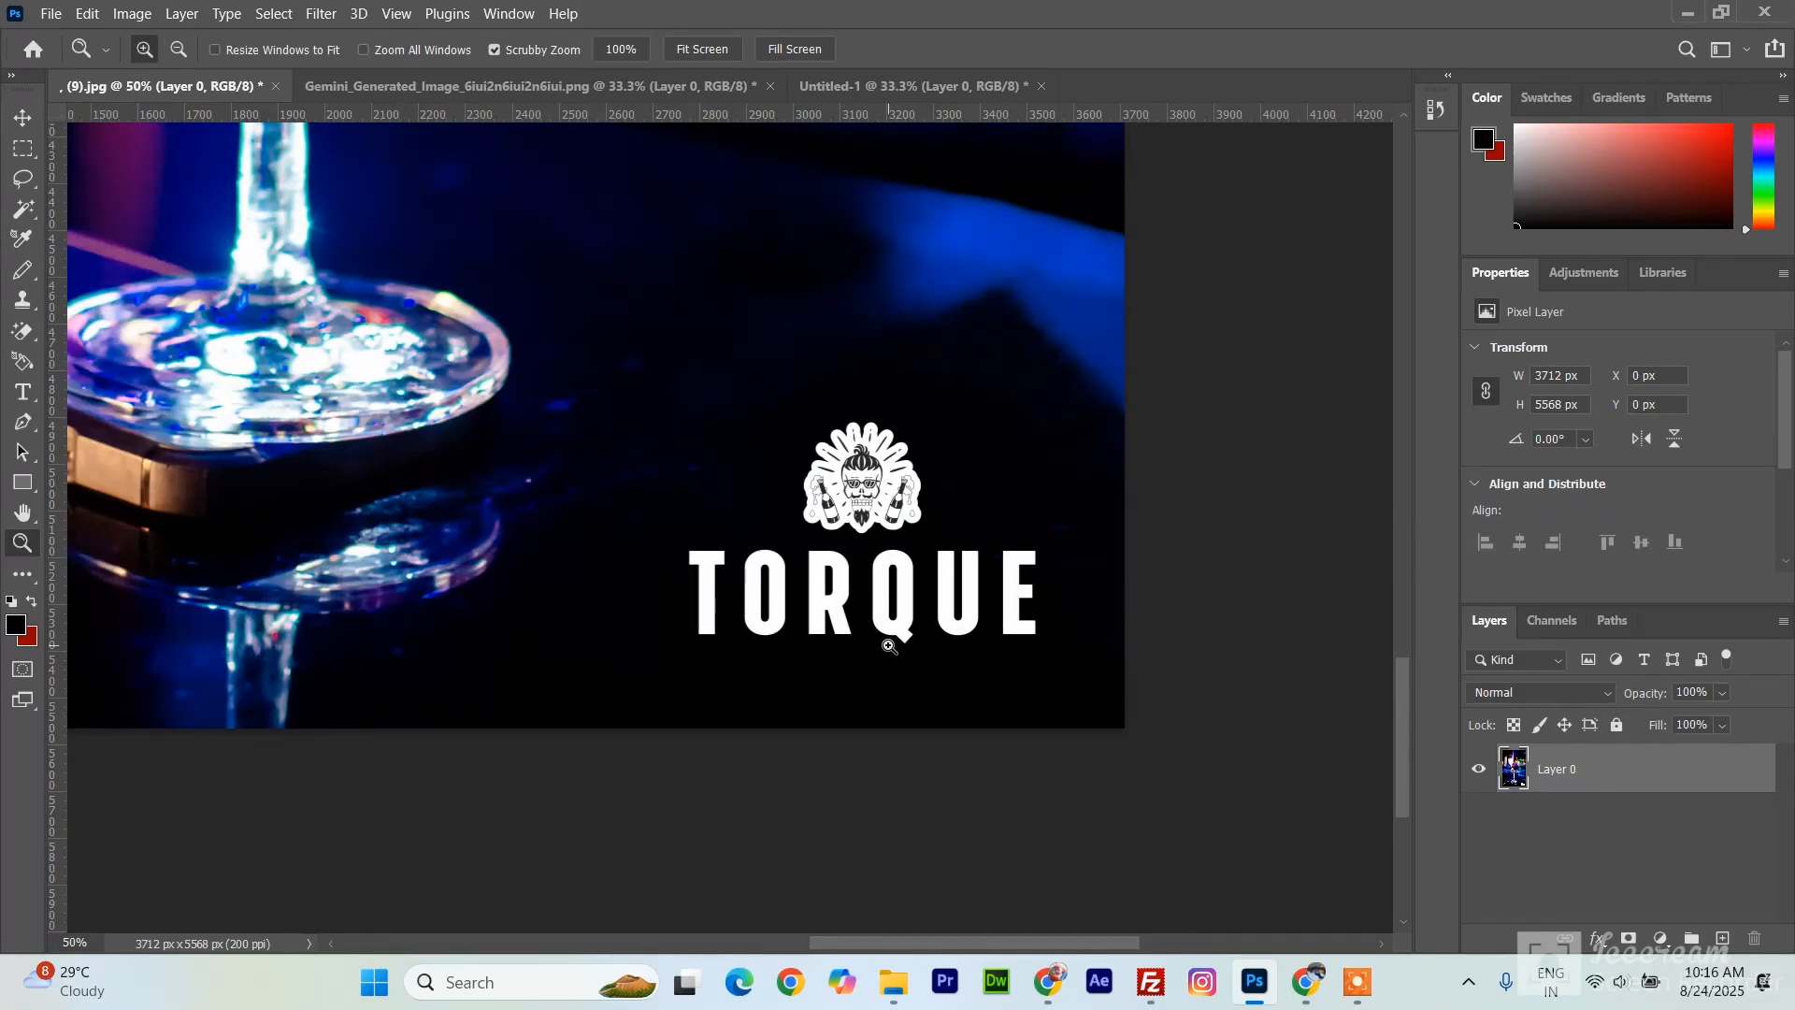
scroll(960, 733, up, 1)
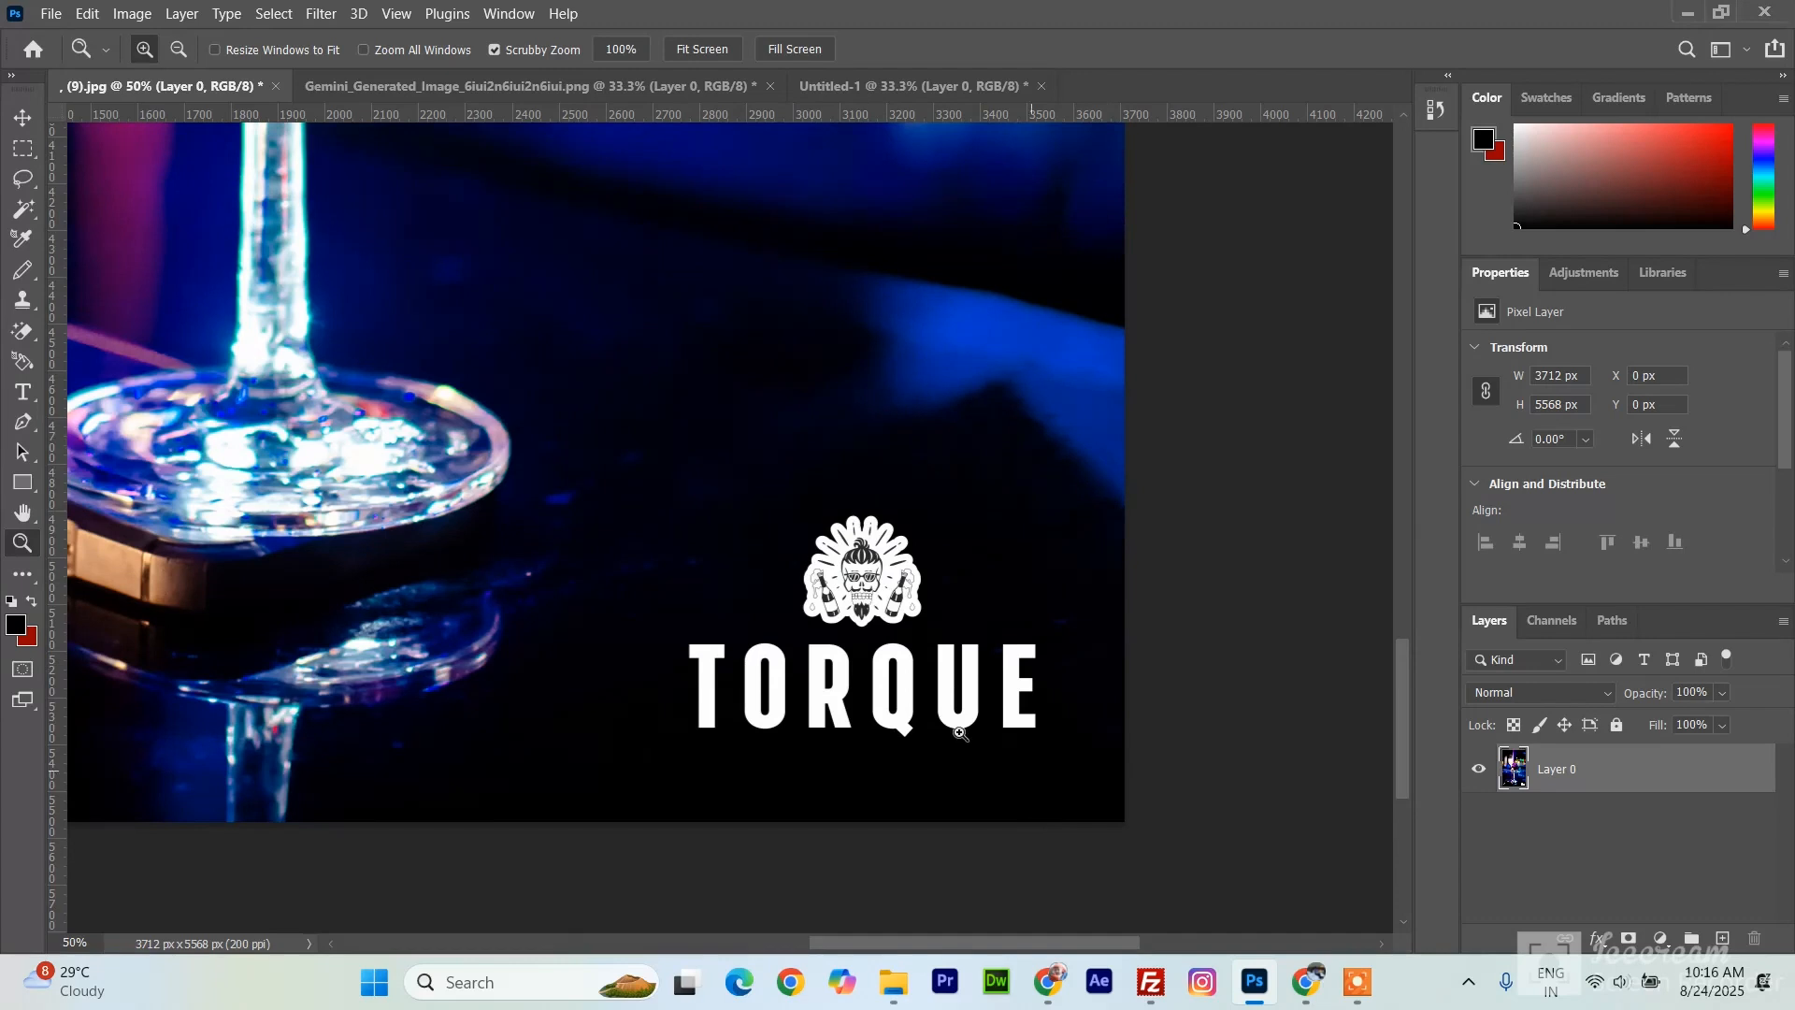
scroll(1033, 458, left, 10)
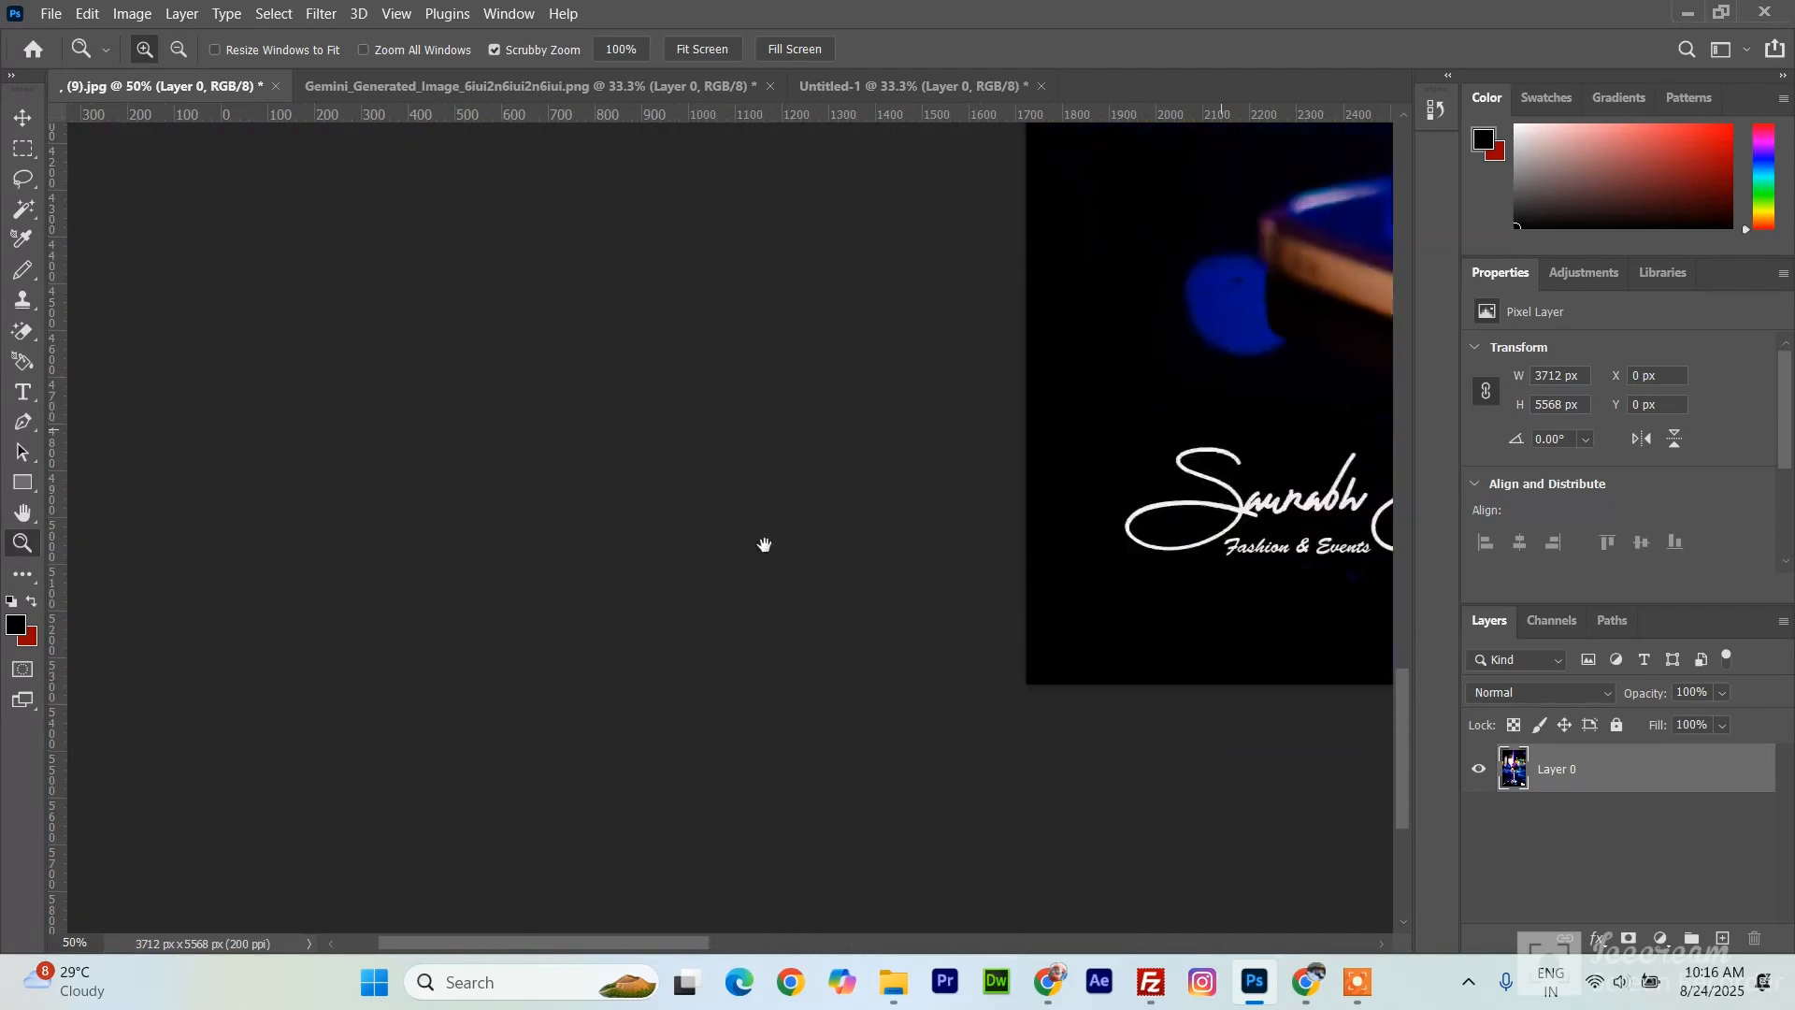
scroll(557, 521, right, 9)
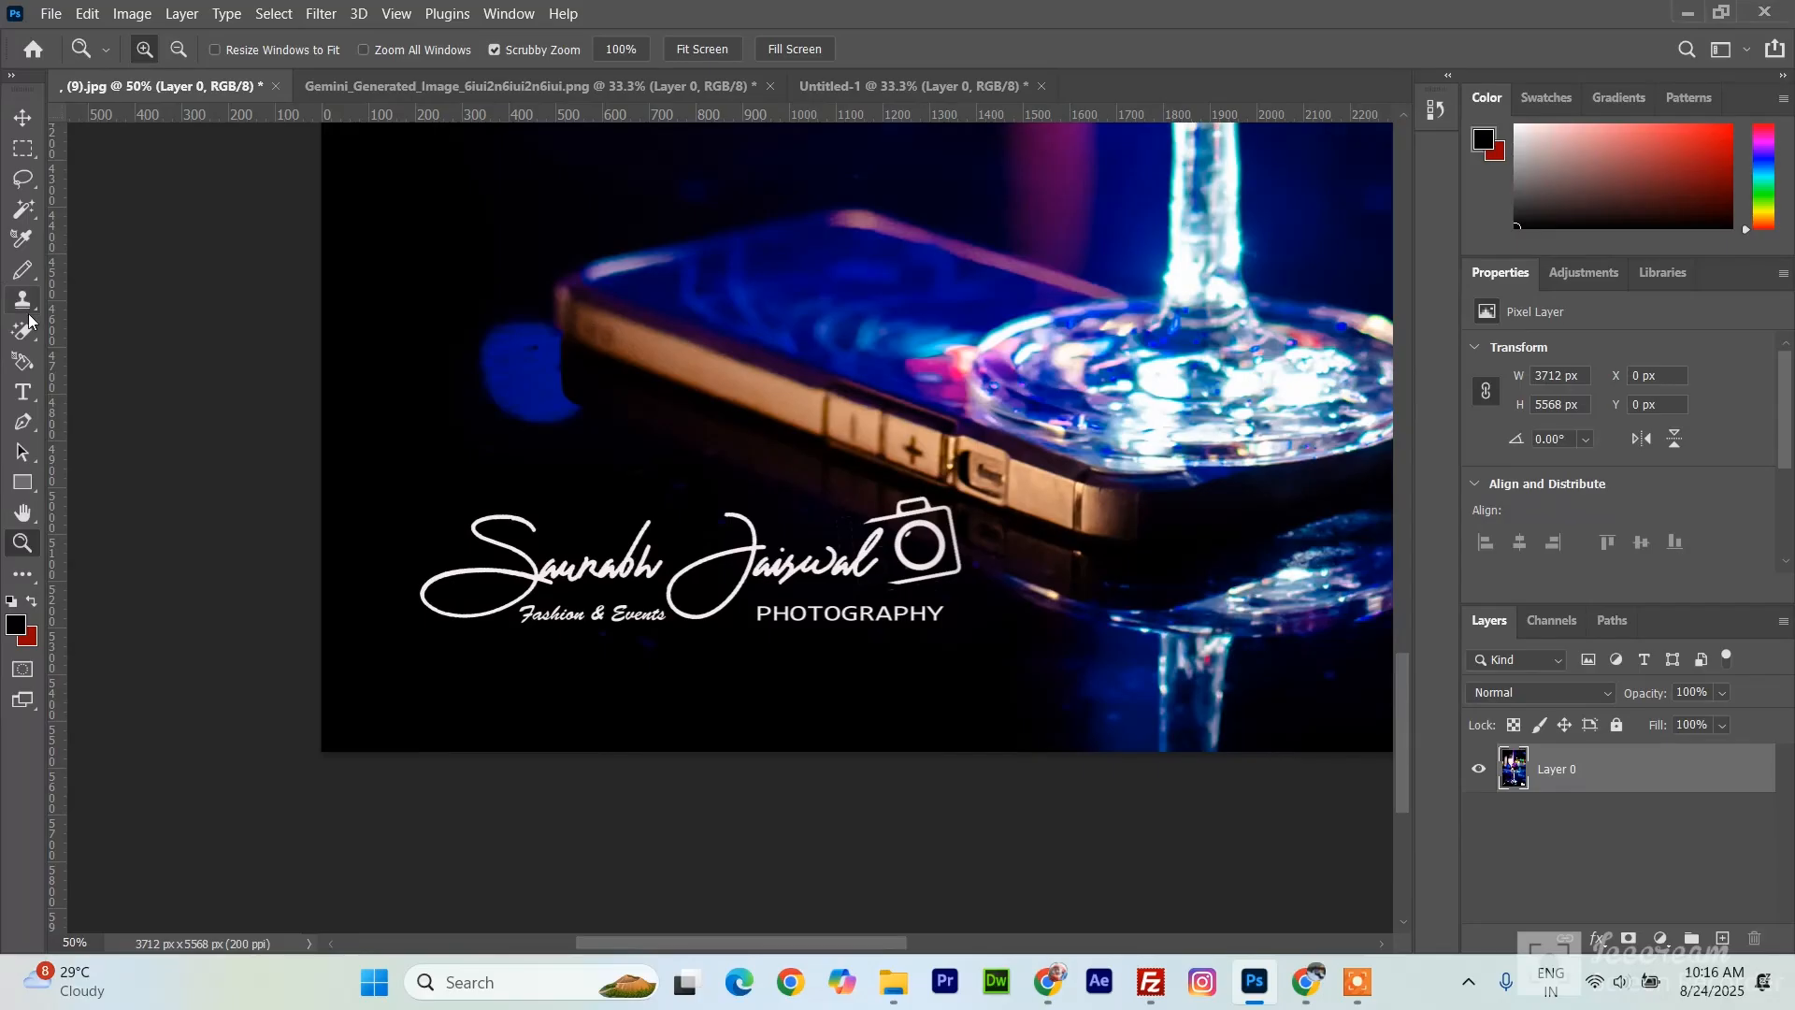
click(26, 307)
click(119, 305)
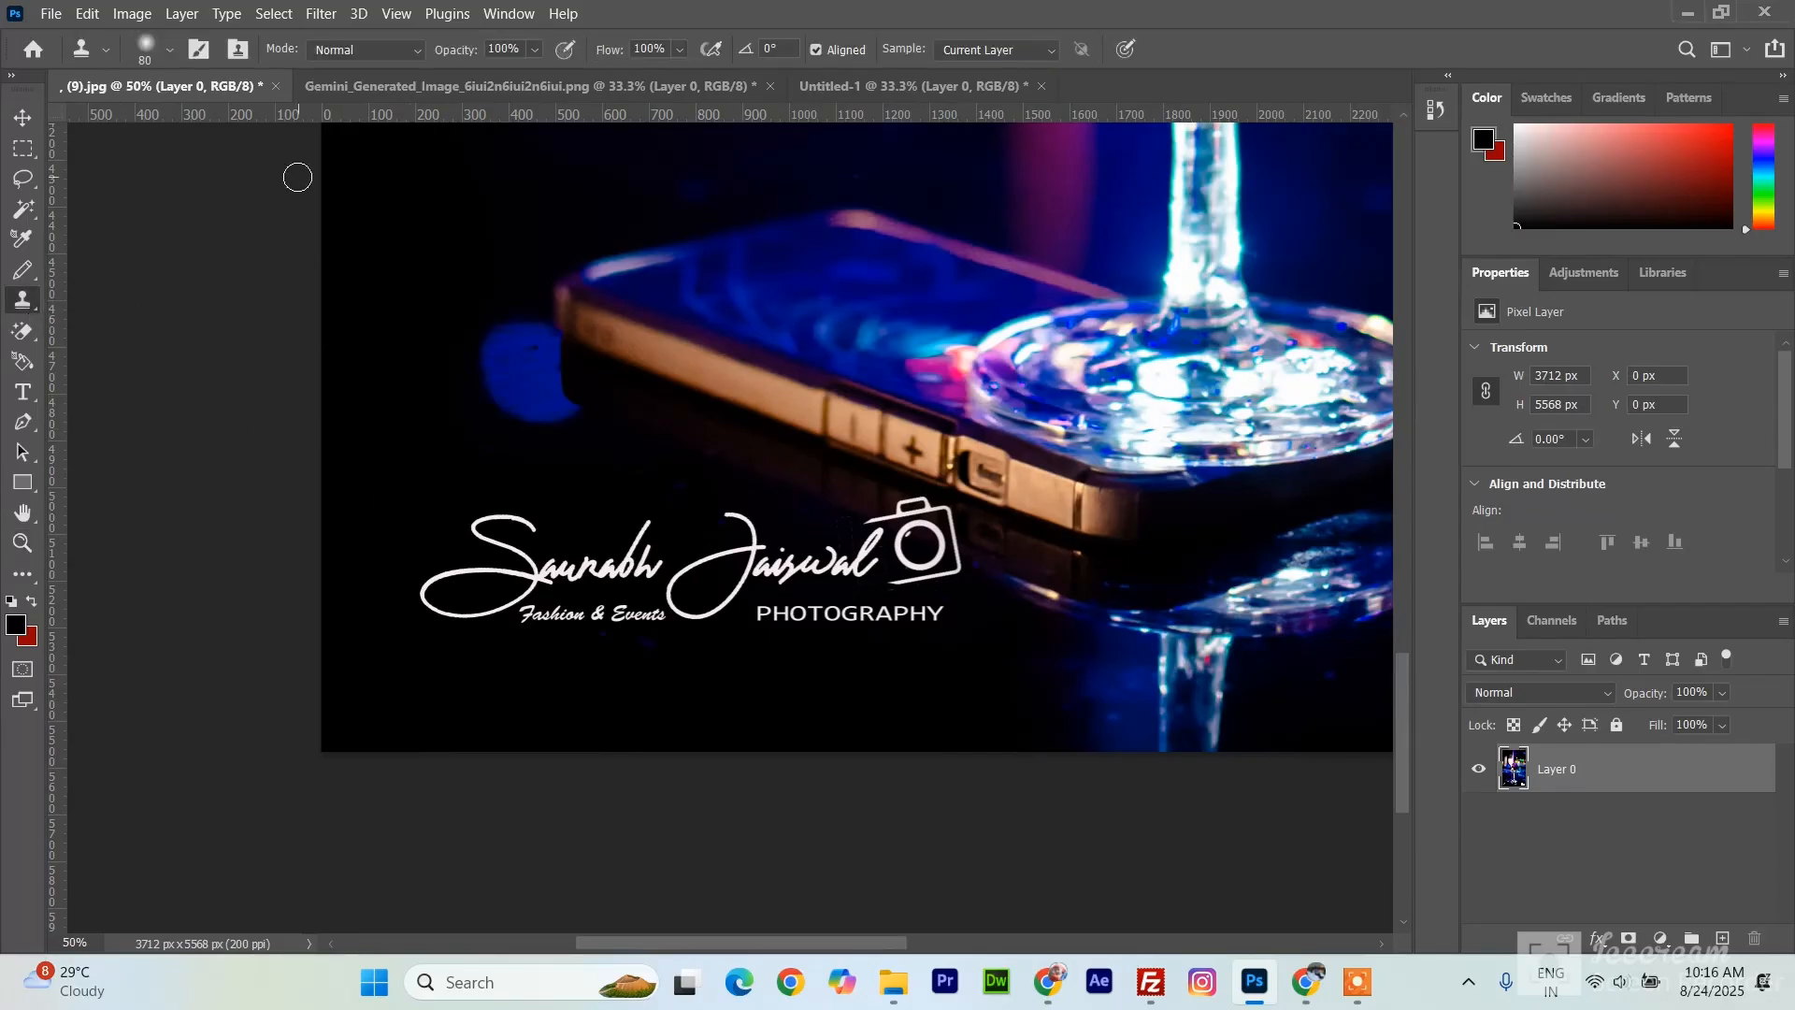
click(169, 49)
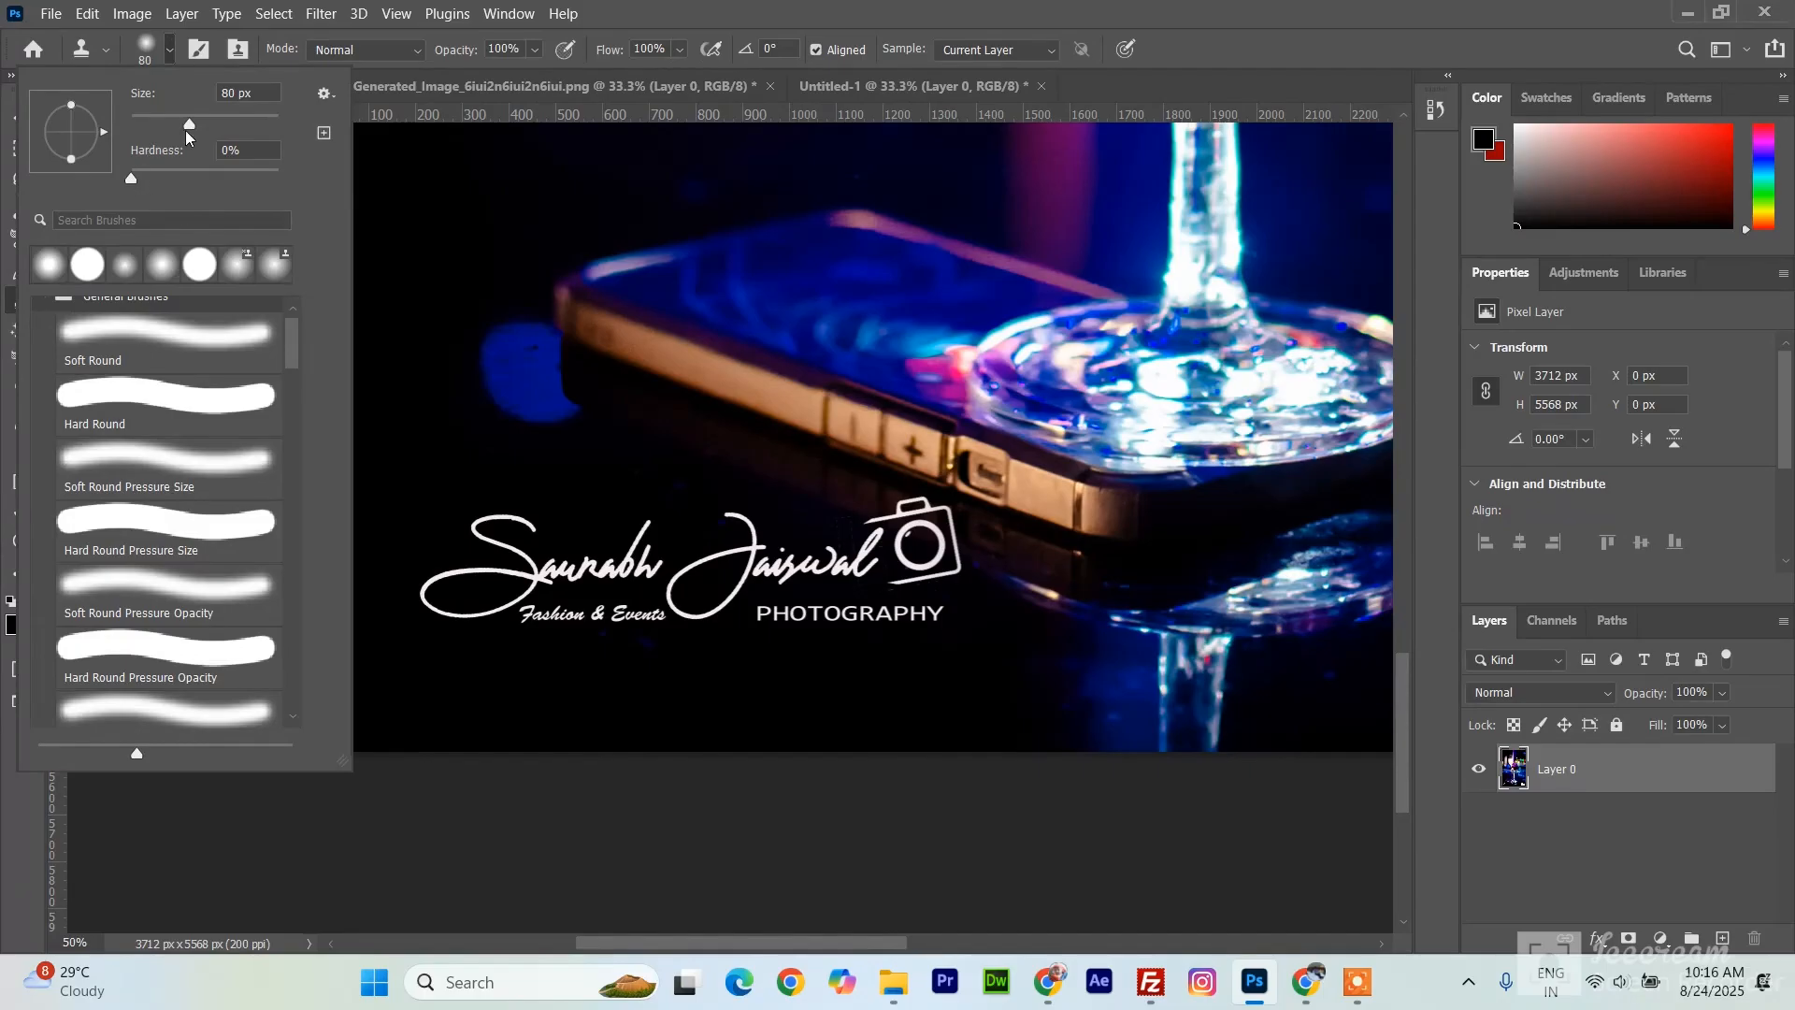
drag(199, 130, 207, 136)
click(170, 47)
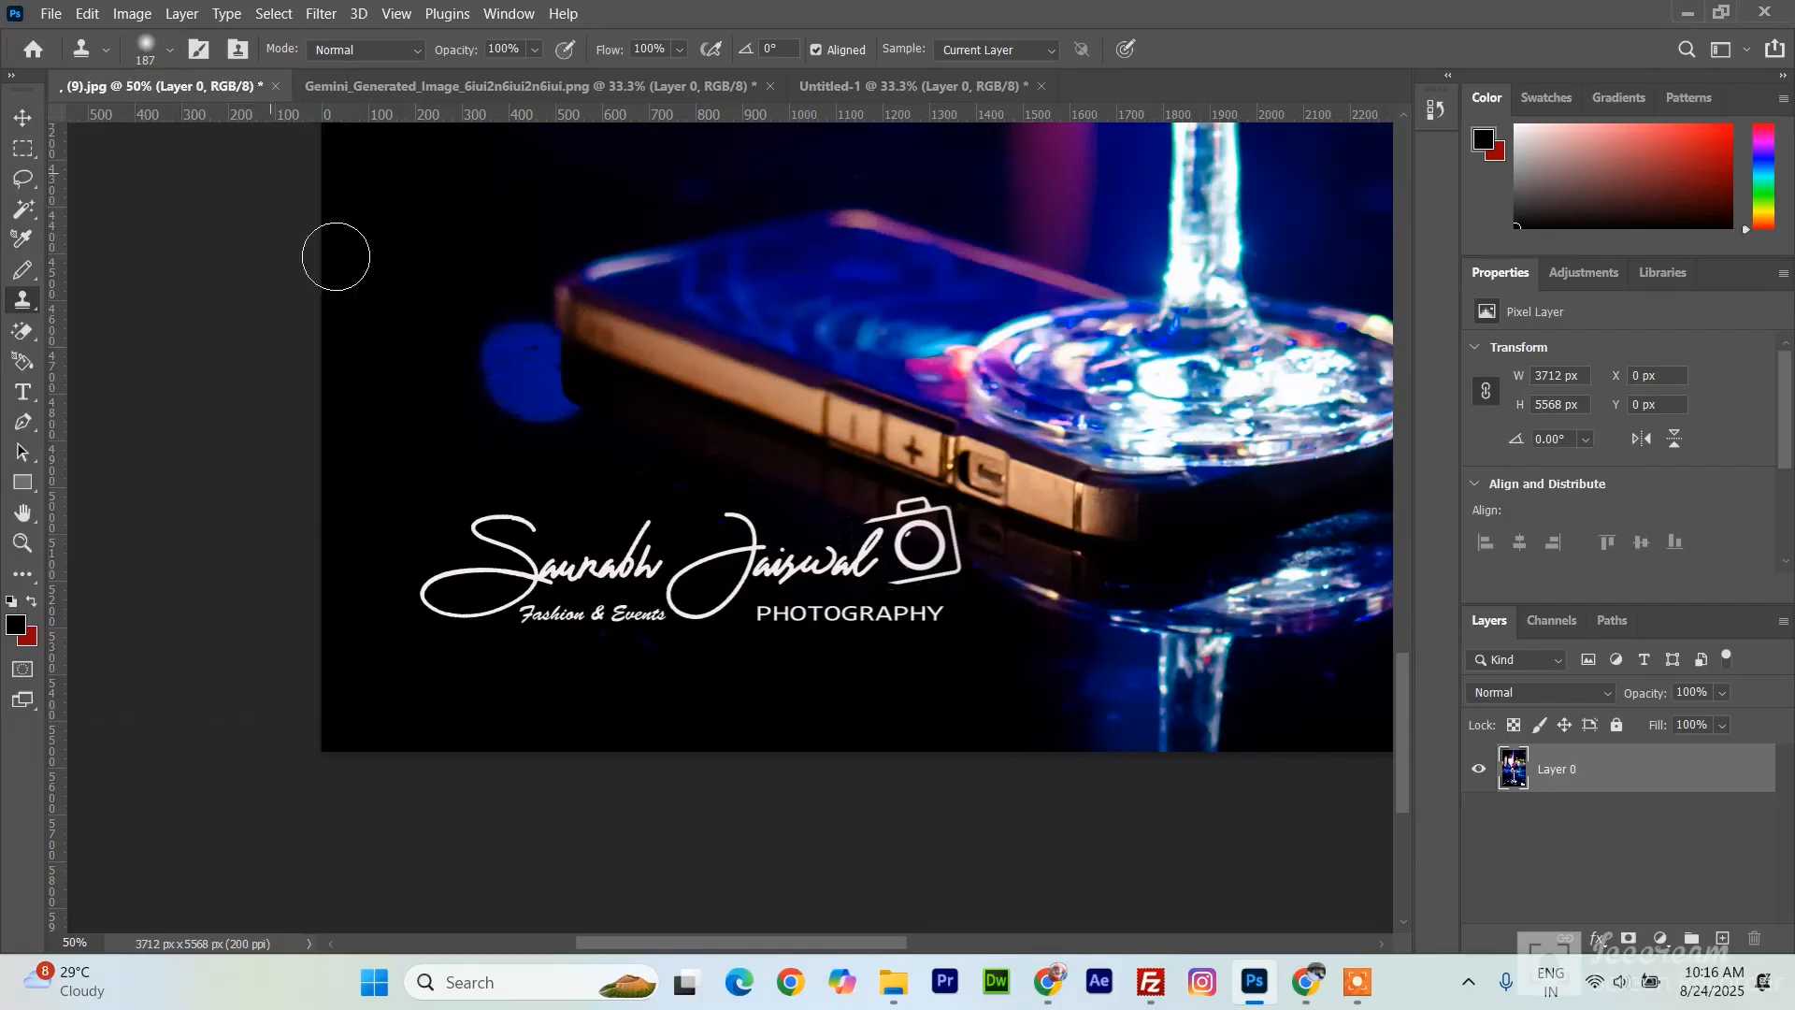
- Sample the dark background beside the signature watermark and clone it over the first part of the signature and its tagline
alt+click(410, 509)
mouse_move(459, 517)
mouse_down()
mouse_move(512, 532)
mouse_move(476, 524)
mouse_move(573, 531)
mouse_up()
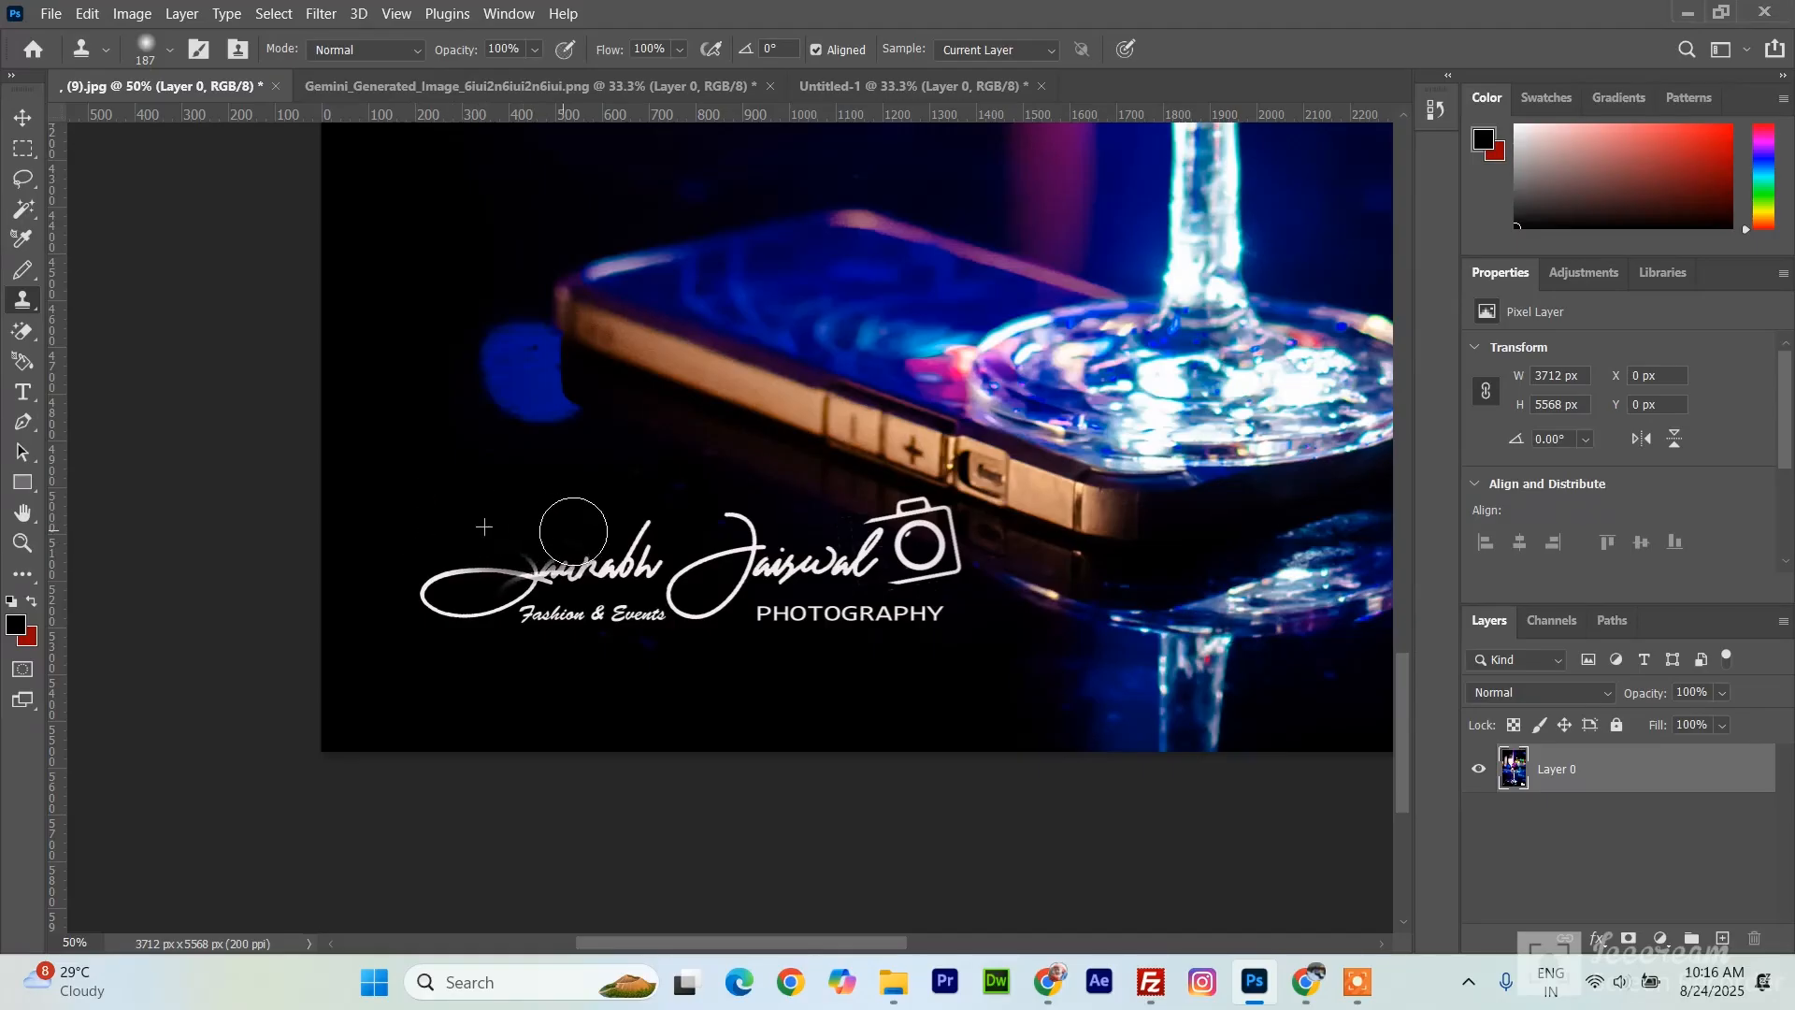
alt+click(431, 517)
mouse_move(441, 578)
mouse_down()
mouse_move(459, 574)
mouse_move(466, 597)
mouse_move(428, 581)
mouse_move(440, 598)
mouse_move(501, 593)
mouse_move(515, 572)
mouse_move(489, 601)
mouse_move(548, 609)
mouse_move(509, 618)
mouse_move(600, 620)
mouse_up()
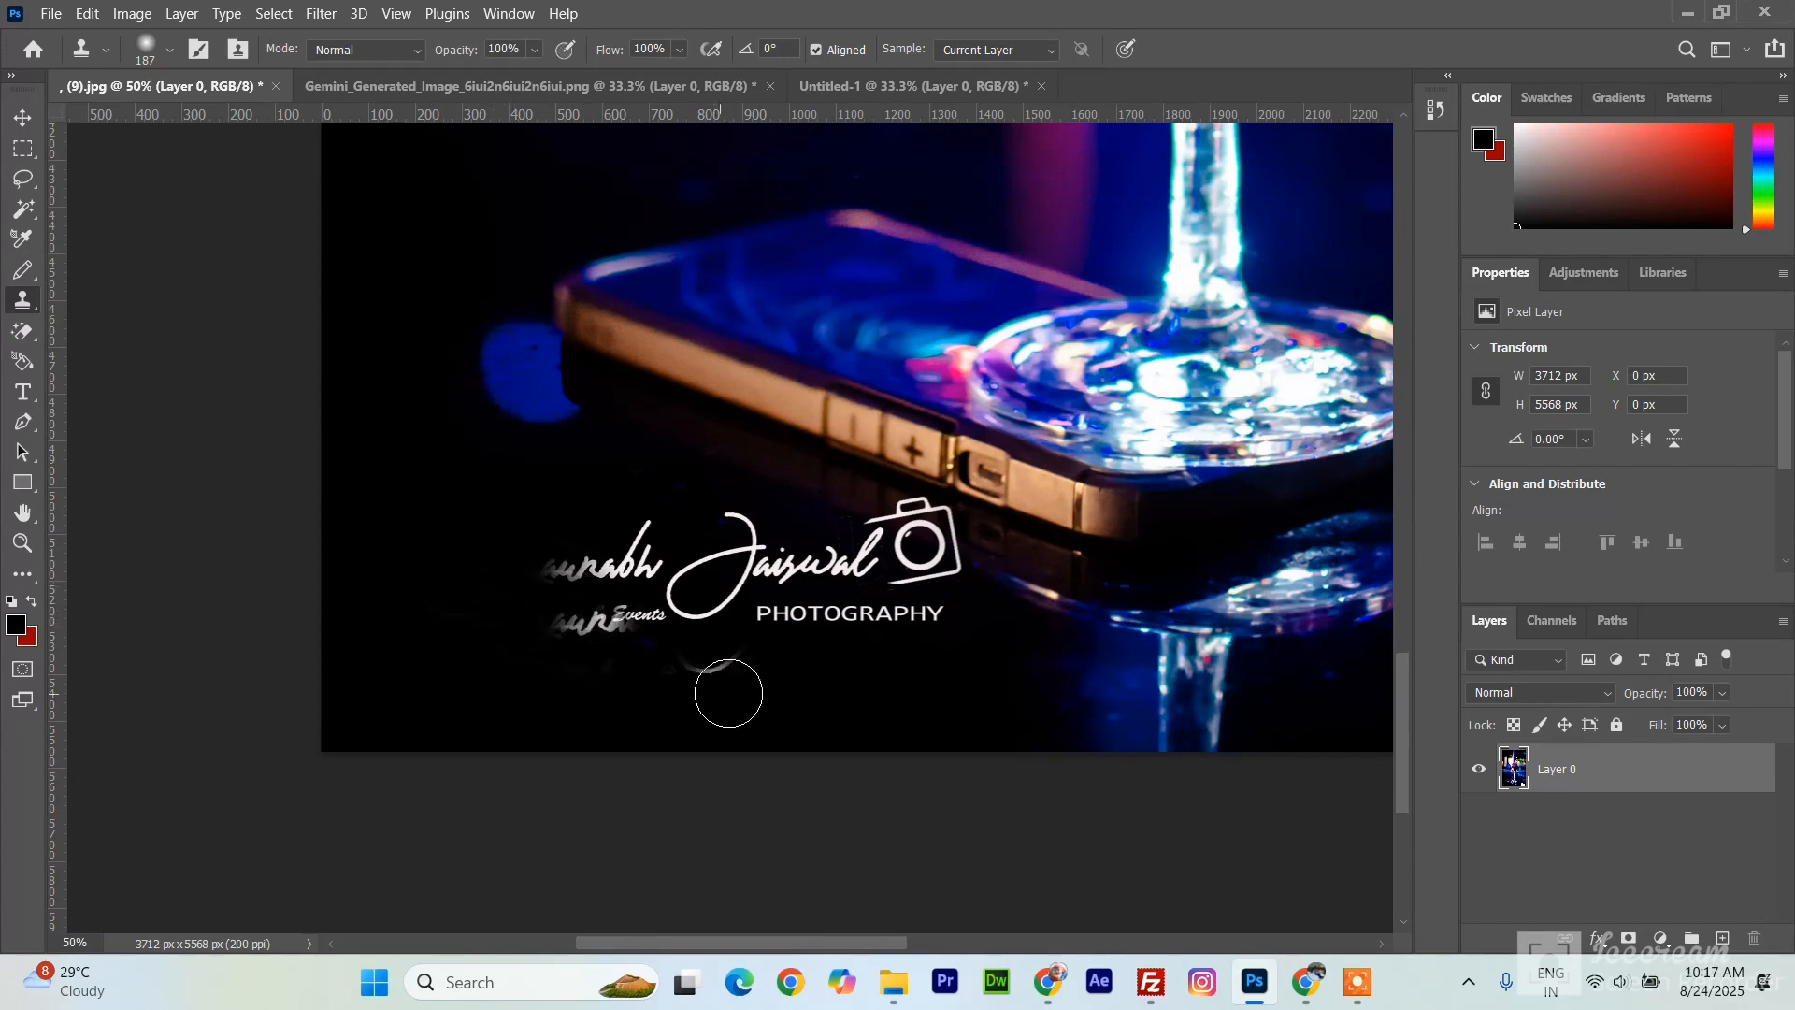
mouse_move(623, 640)
mouse_down()
mouse_move(655, 613)
mouse_move(555, 627)
mouse_move(616, 649)
mouse_move(645, 538)
mouse_move(614, 564)
mouse_move(683, 534)
mouse_move(604, 542)
mouse_move(632, 662)
mouse_move(660, 495)
mouse_move(639, 556)
mouse_move(595, 600)
mouse_move(562, 577)
mouse_move(618, 560)
mouse_move(668, 593)
mouse_move(715, 552)
mouse_up()
- Resample the dark background and clone away the remaining signature and camera icon, reducing the brush size to 125 px
alt+click(582, 570)
mouse_move(673, 610)
mouse_down()
mouse_move(706, 608)
mouse_move(739, 549)
mouse_move(762, 598)
mouse_move(813, 633)
mouse_move(773, 601)
mouse_move(779, 565)
mouse_move(733, 608)
mouse_move(789, 561)
mouse_move(830, 562)
mouse_move(845, 605)
mouse_move(934, 608)
mouse_move(996, 680)
mouse_move(913, 561)
mouse_move(869, 545)
mouse_move(936, 578)
mouse_move(866, 553)
mouse_move(922, 665)
mouse_move(1007, 554)
mouse_up()
key(bracketleft)
key(bracketleft)
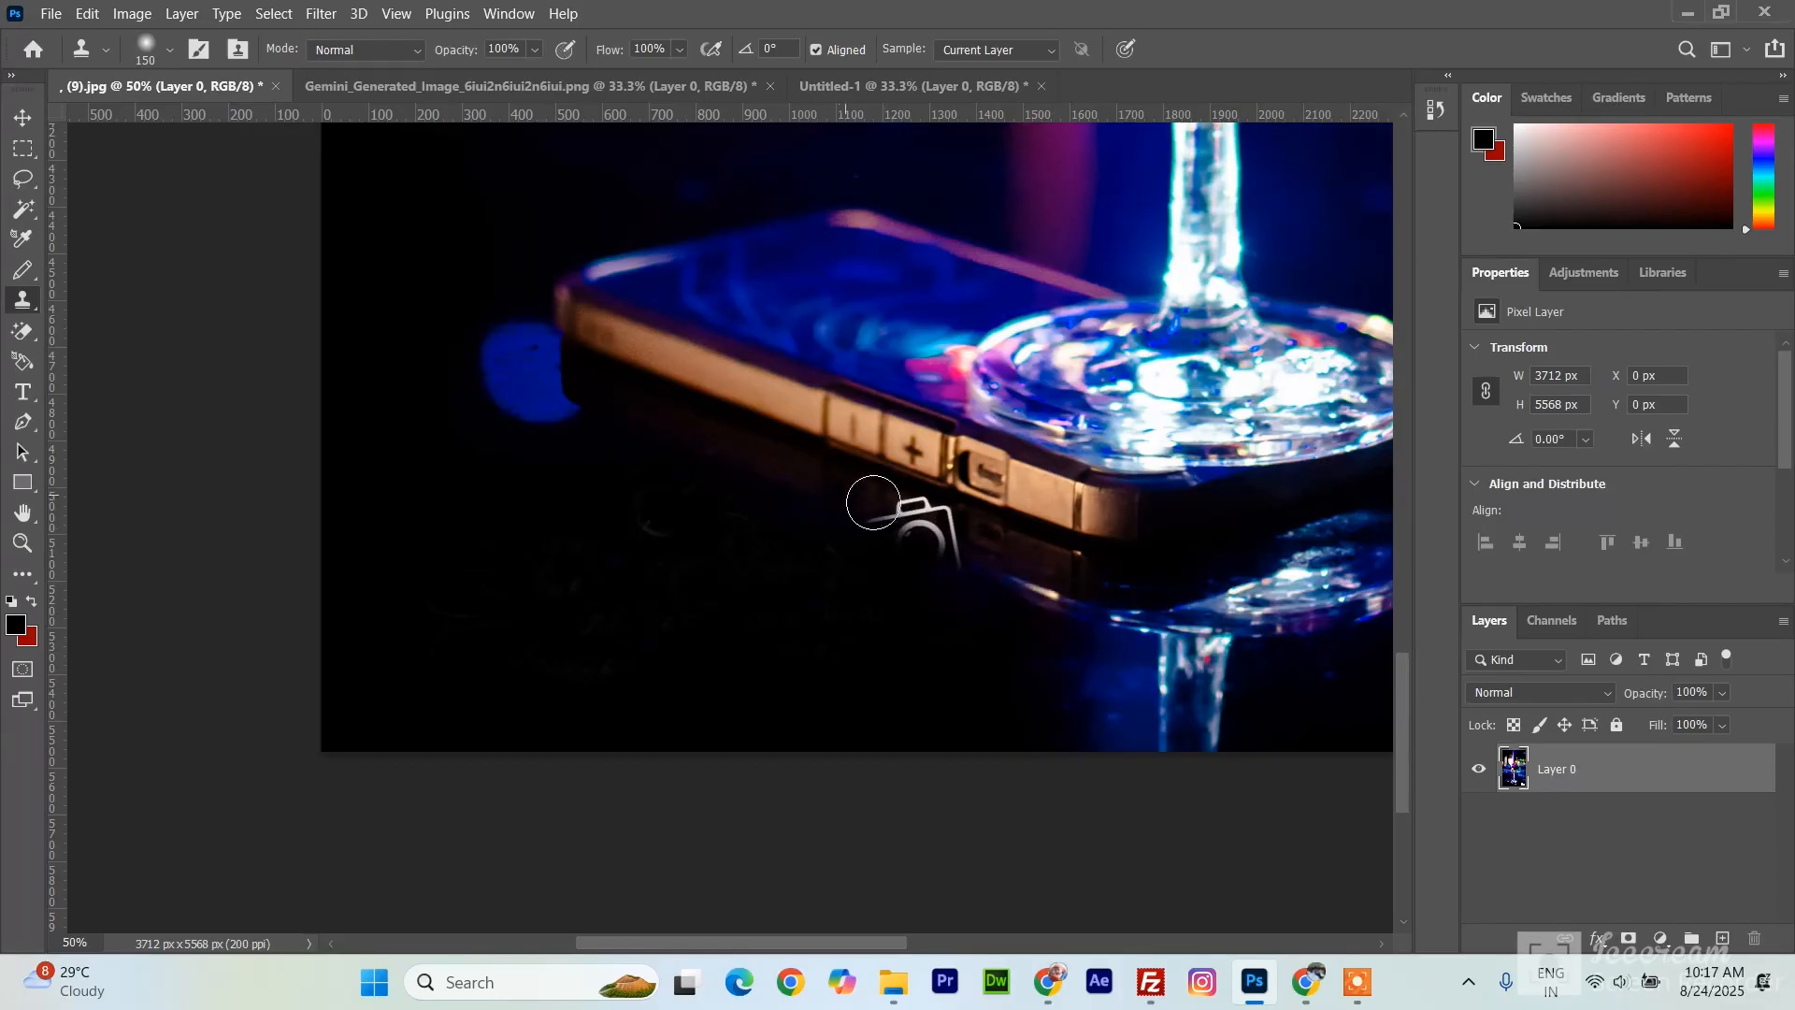
key(bracketleft)
mouse_move(995, 549)
mouse_down()
mouse_move(955, 550)
mouse_move(912, 508)
mouse_move(1005, 528)
mouse_move(890, 513)
mouse_move(962, 546)
mouse_up()
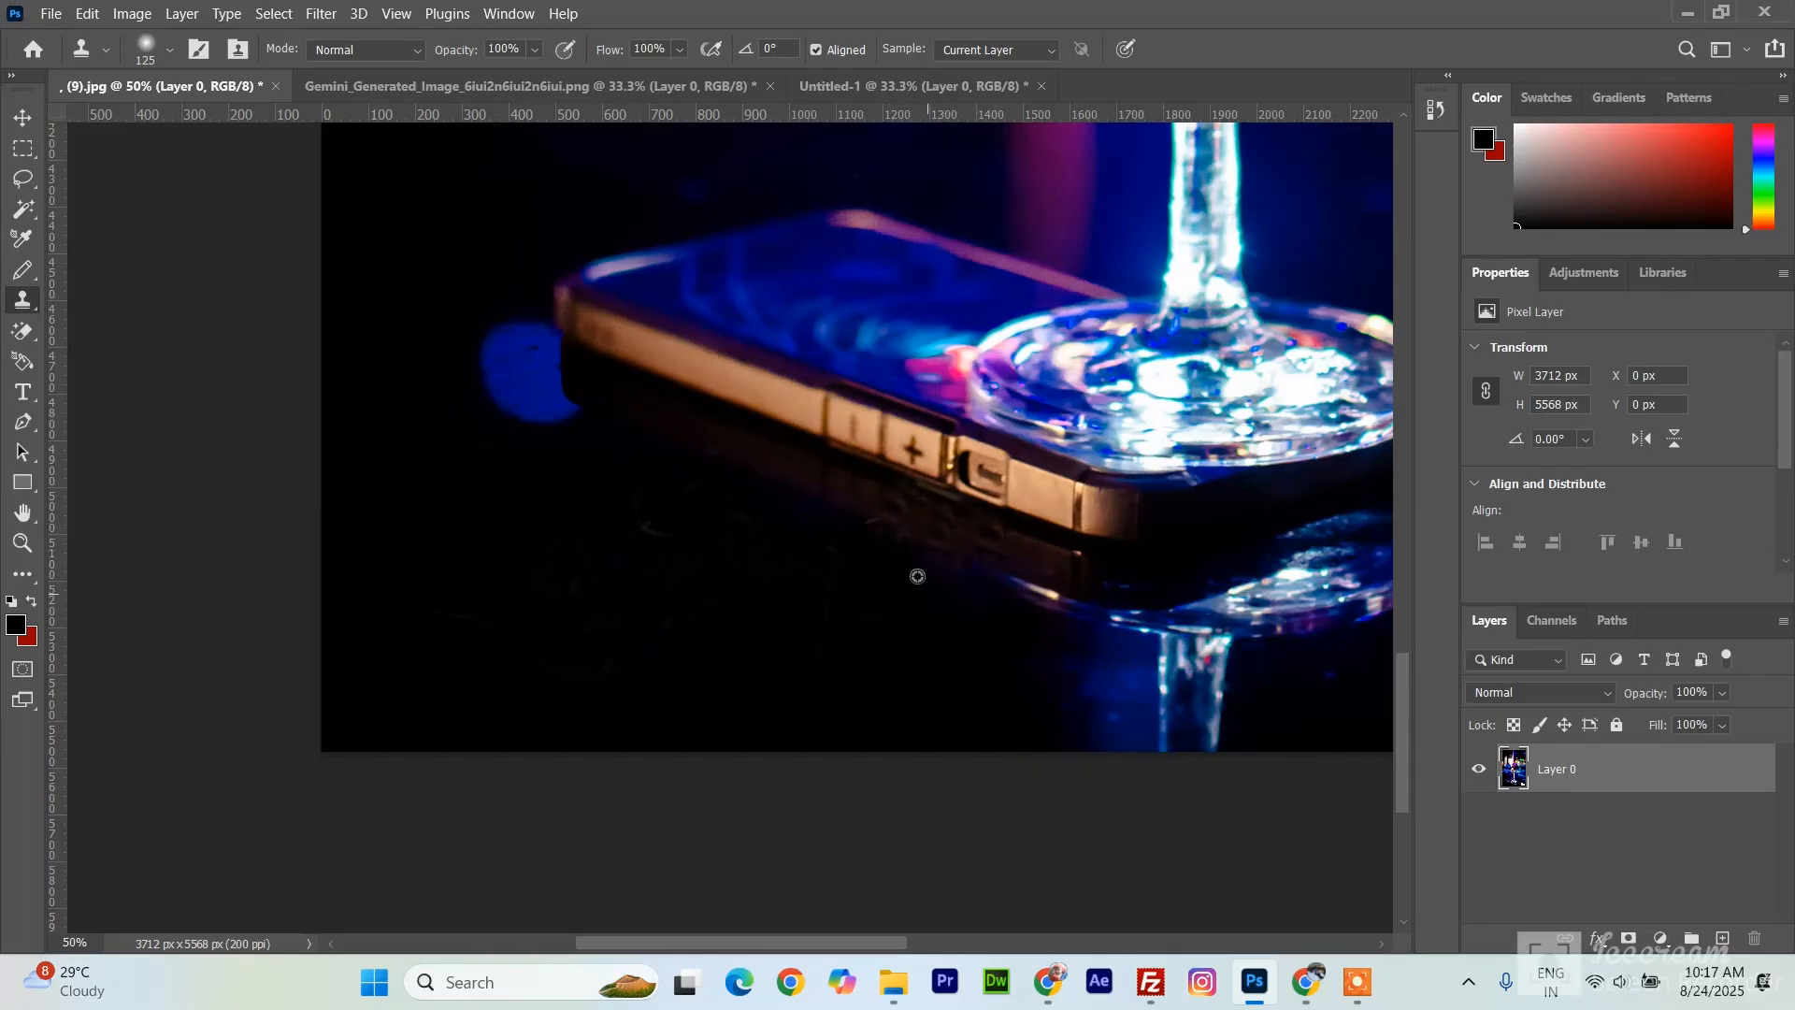
- Choose the Pattern Stamp tool and paint several orange pattern strokes over the blurred background left of the glass
click(21, 544)
alt+click(441, 537)
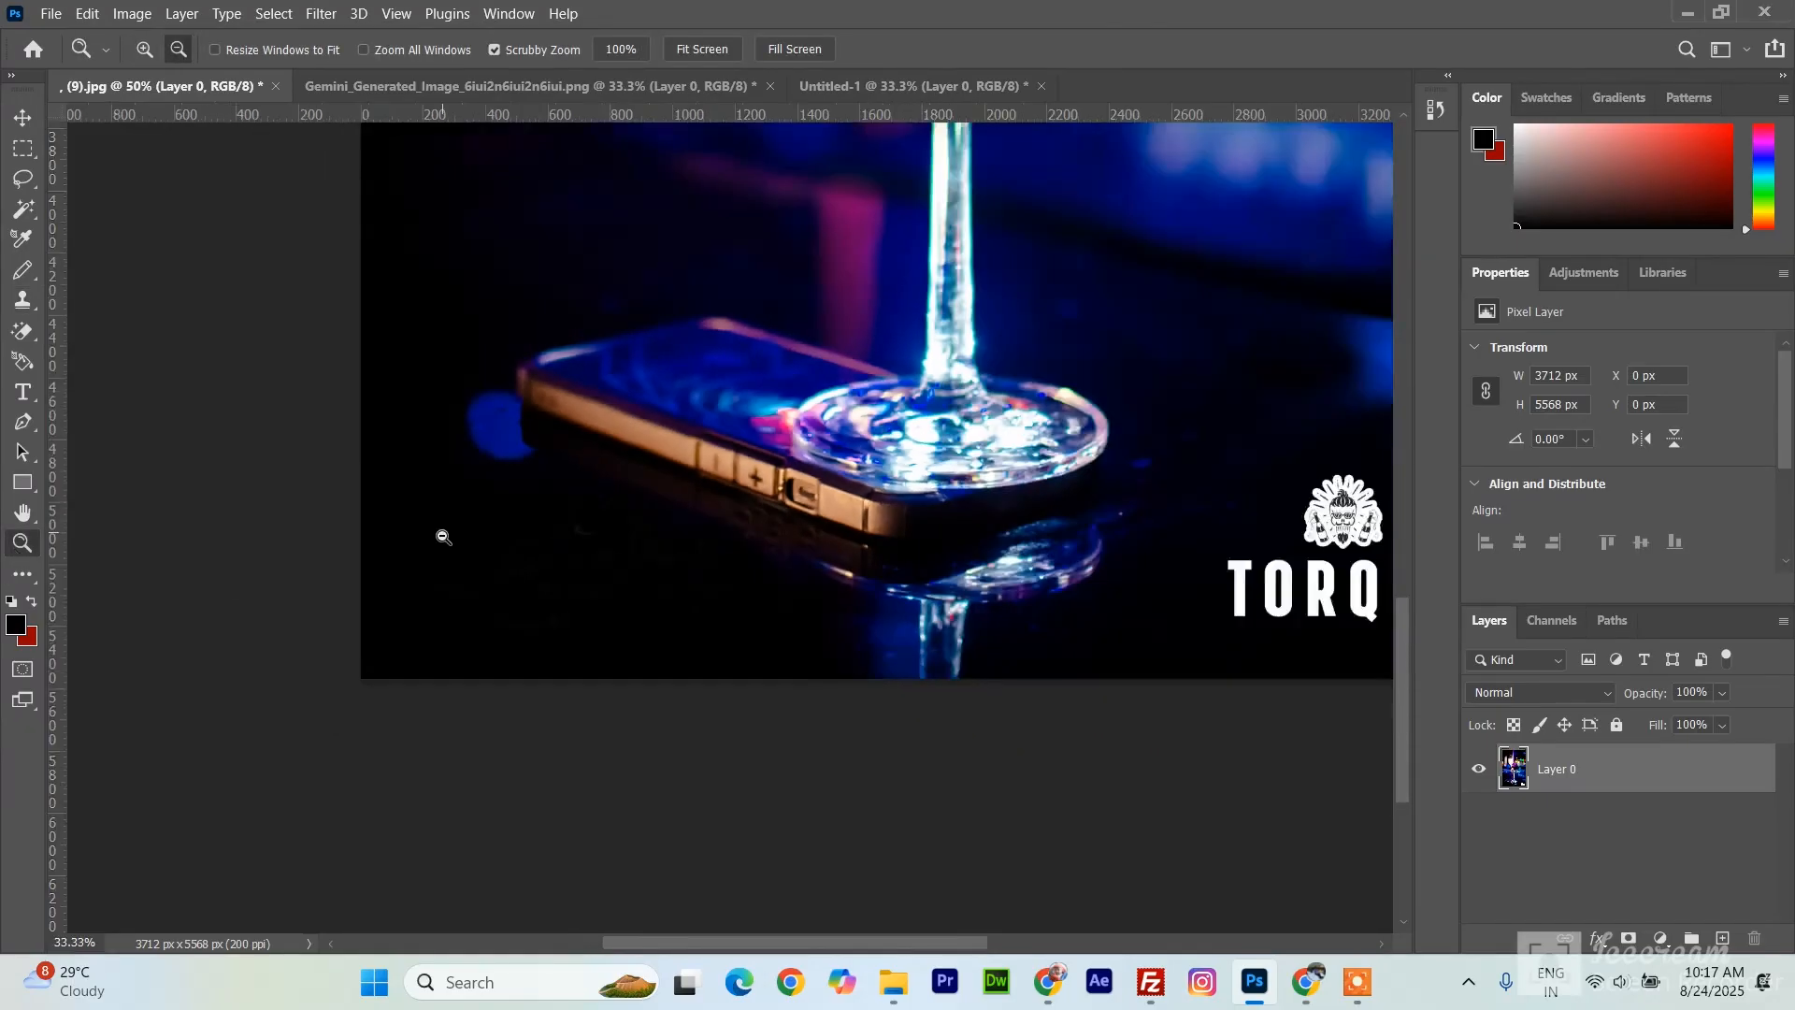
alt+click(441, 537)
alt+click(441, 537)
scroll(756, 562, up, 10)
scroll(755, 562, right, 2)
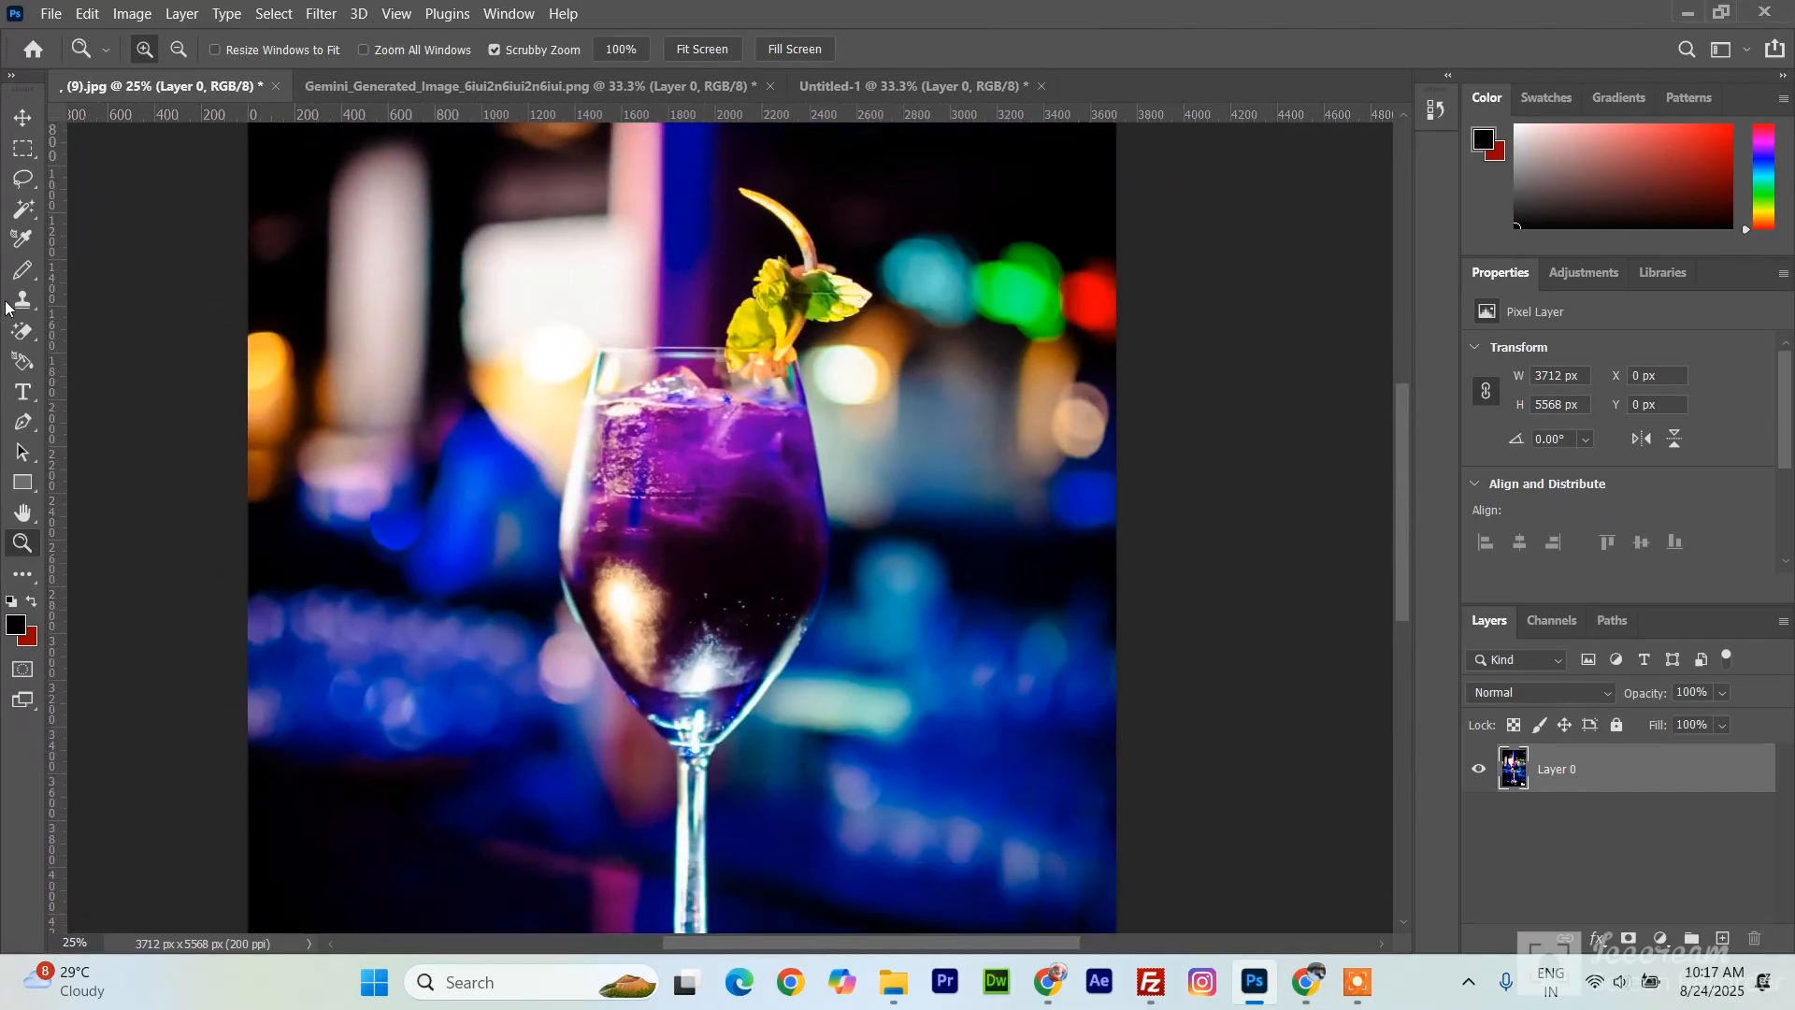
click(21, 300)
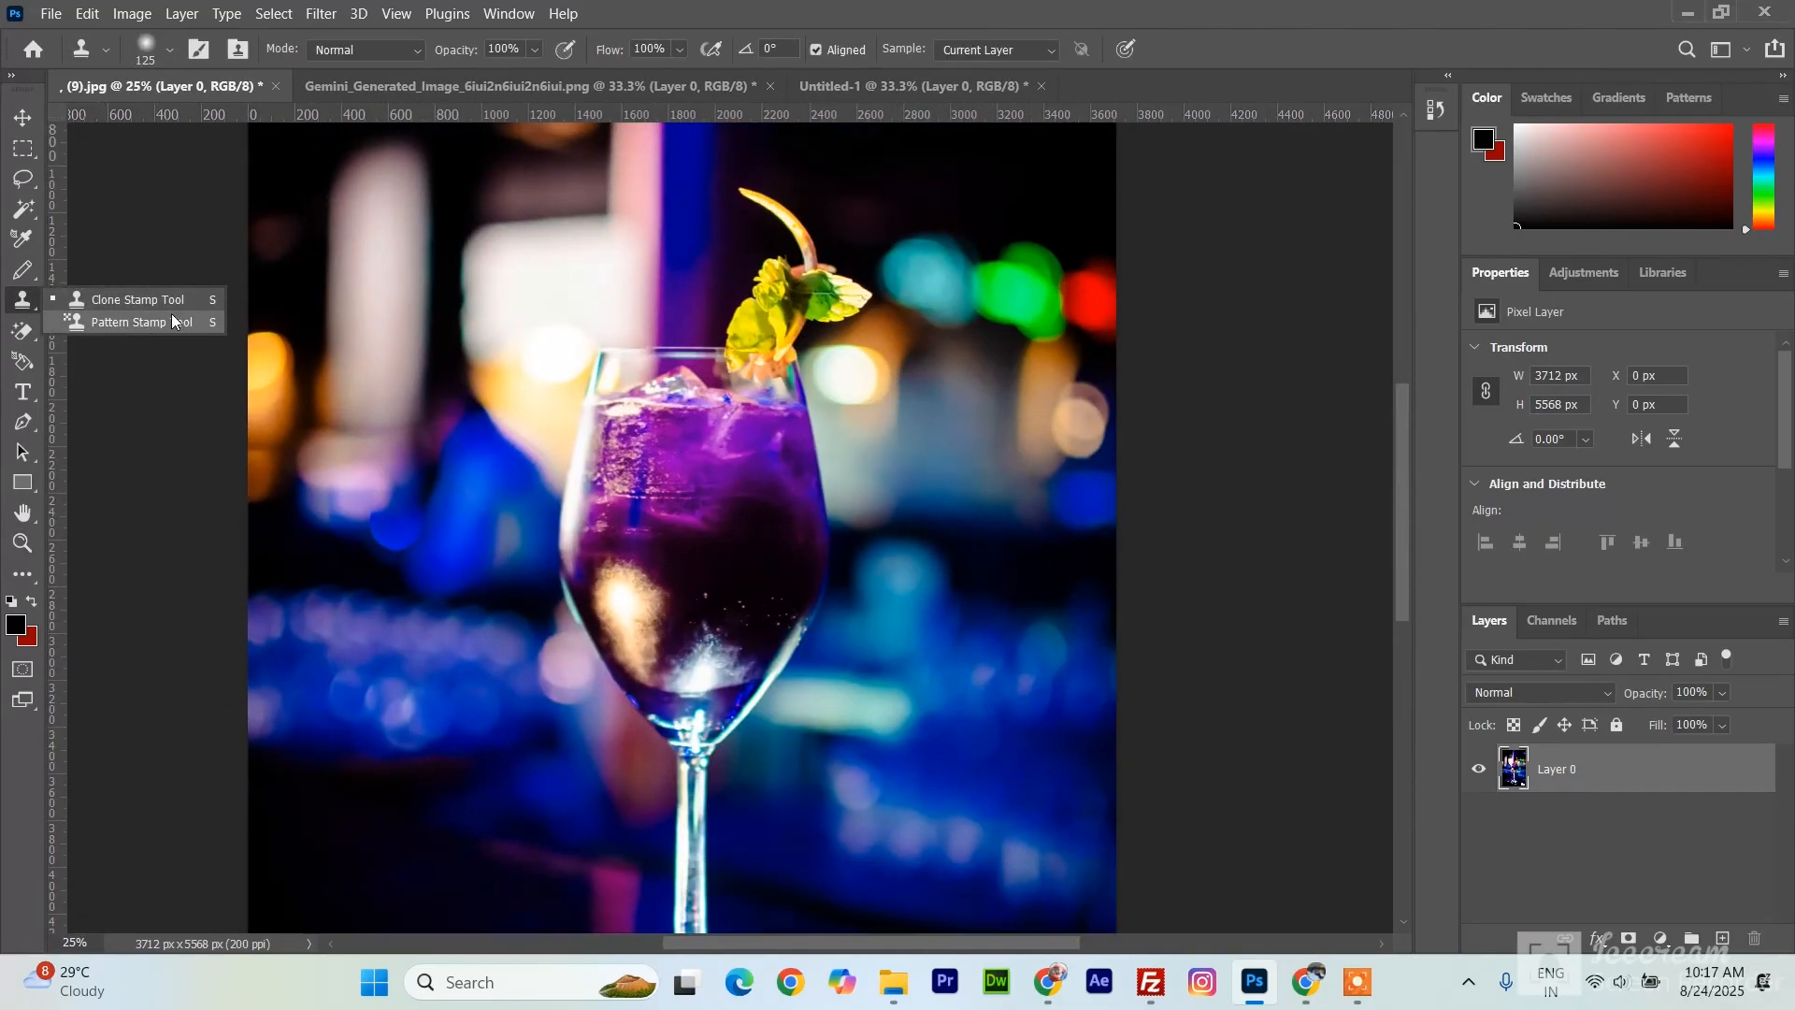
click(157, 321)
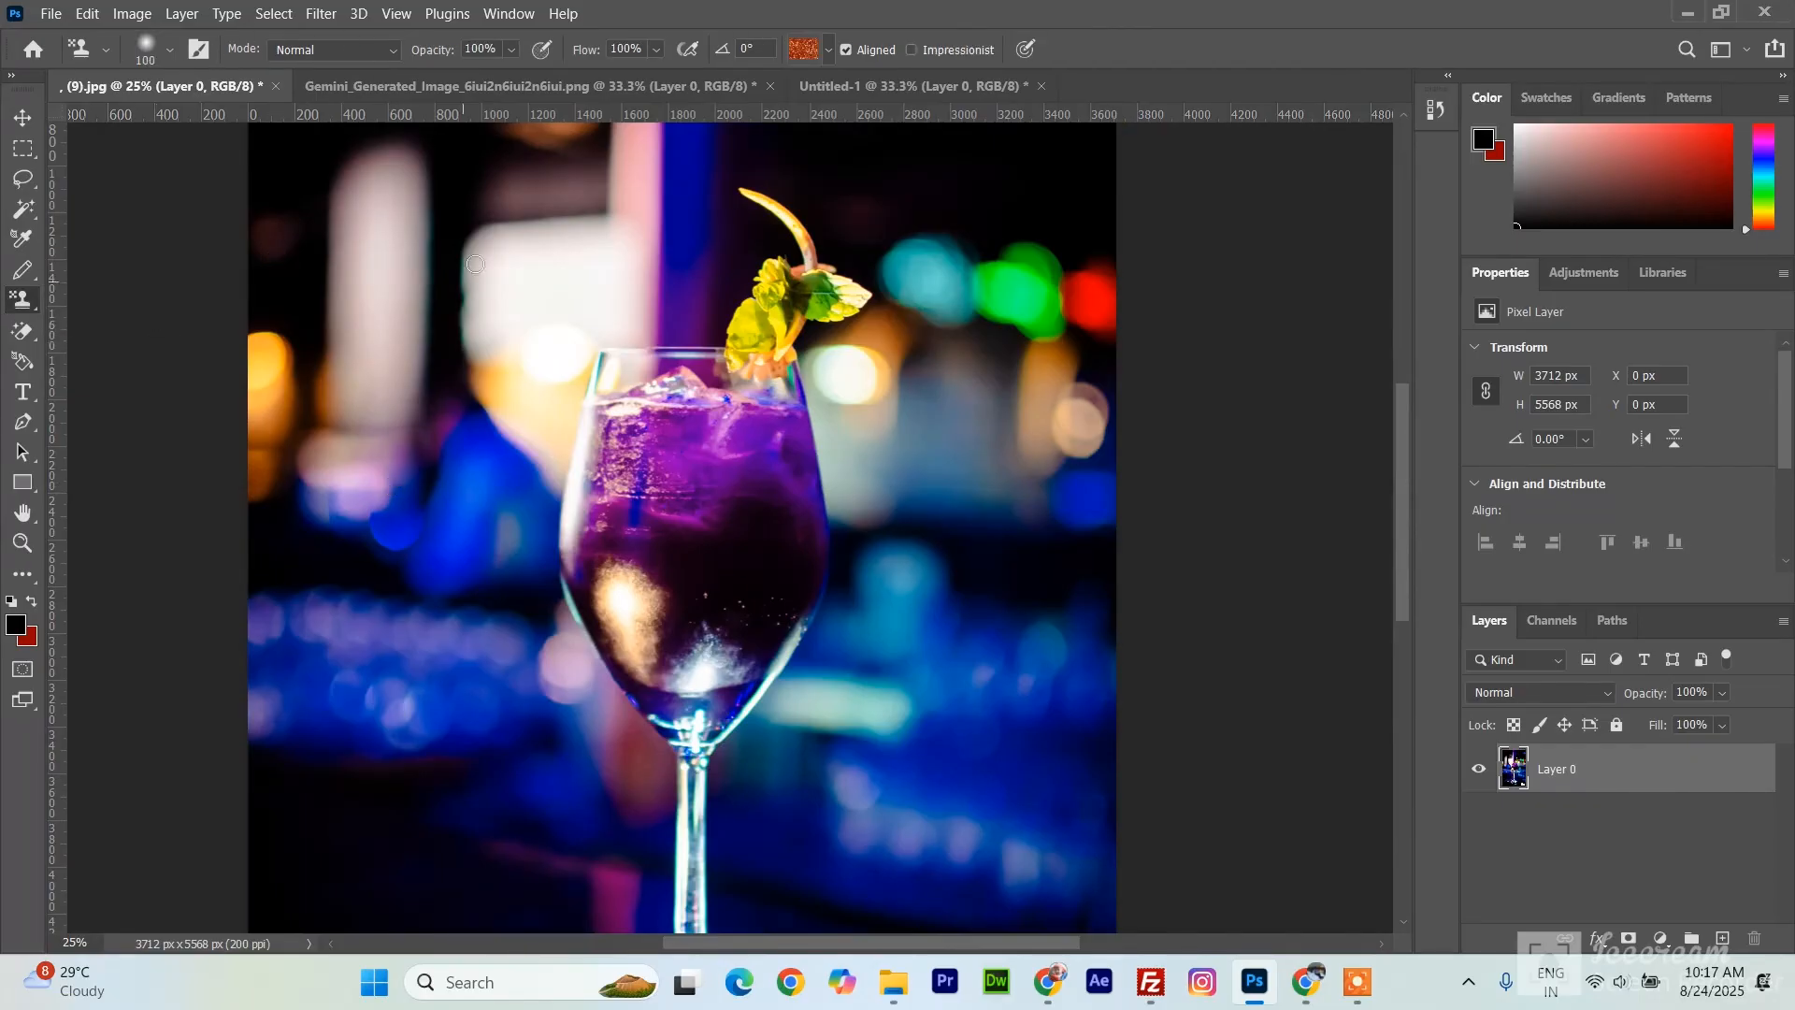
mouse_move(475, 264)
mouse_down()
mouse_move(461, 411)
mouse_move(382, 635)
mouse_up()
drag(504, 301, 412, 584)
drag(404, 236, 385, 575)
drag(454, 269, 457, 502)
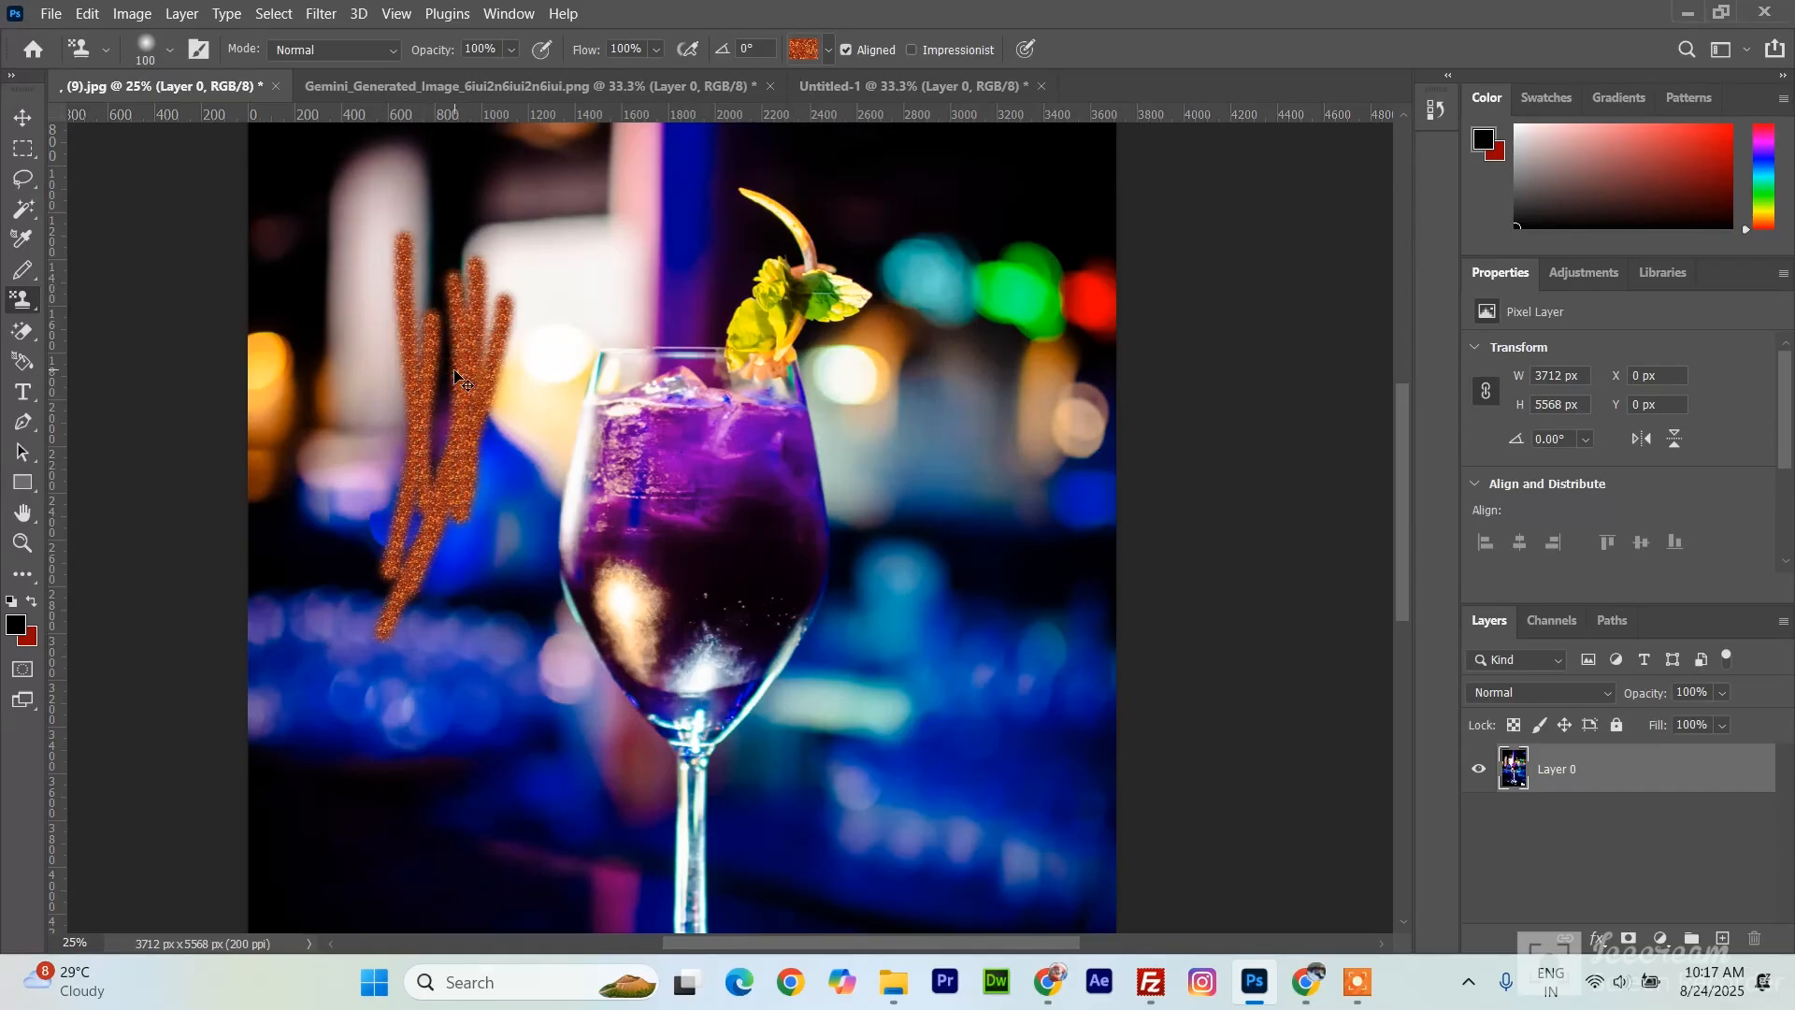
- Undo all the orange pattern strokes painted over the blurred background beside the glass
key(ctrl+z)
key(ctrl+z)
key(ctrl+z)
key(ctrl+z)
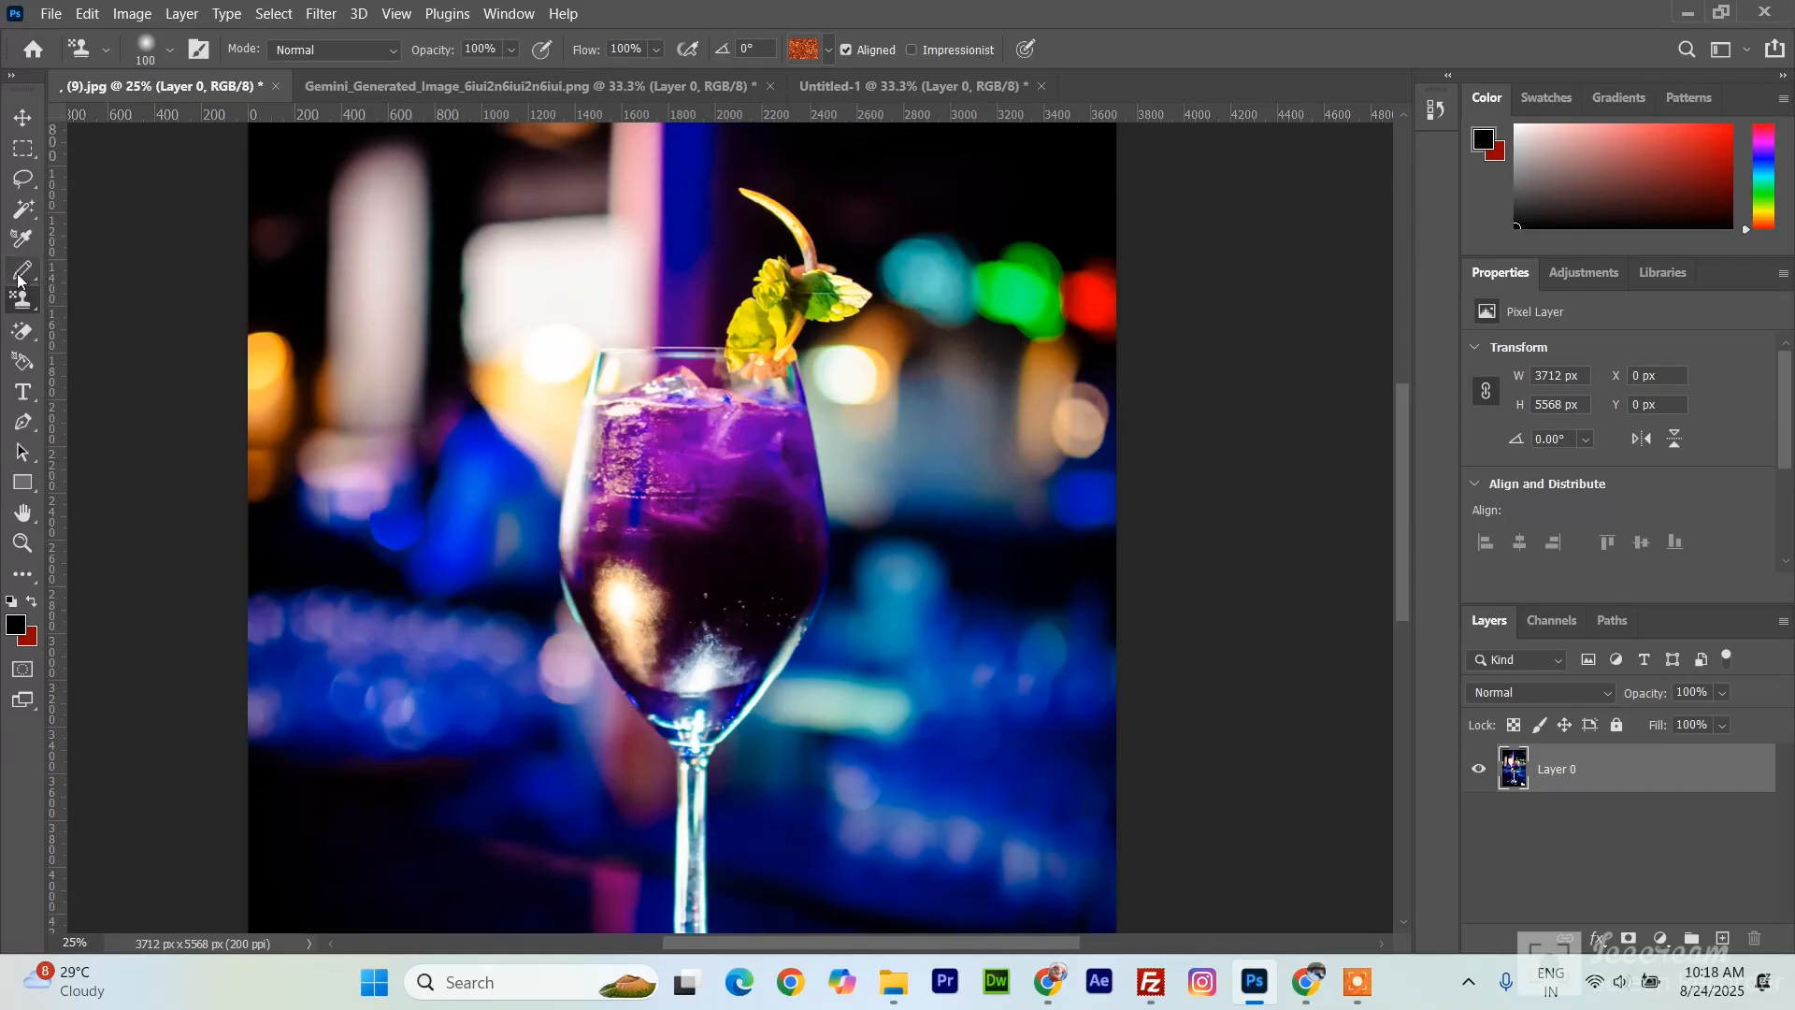
- Set the Pattern Stamp's pattern to the yellow autumn trees from the Trees group
click(829, 51)
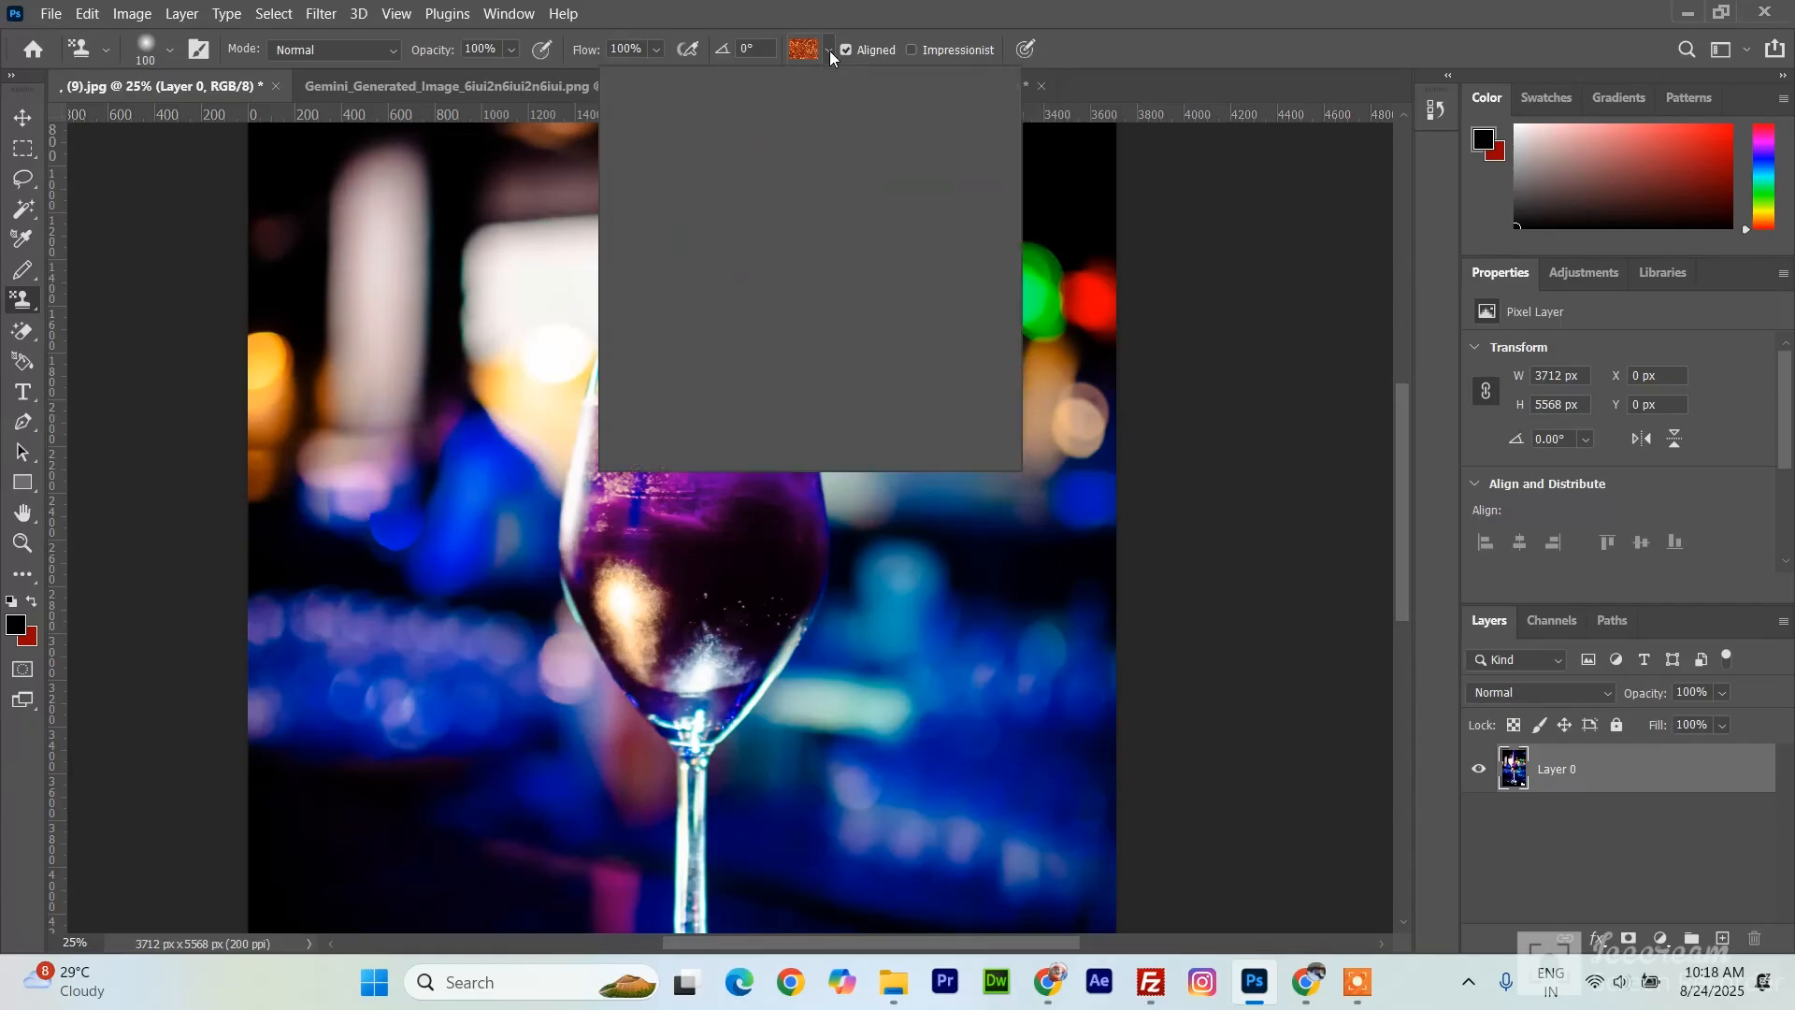
scroll(821, 243, down, 3)
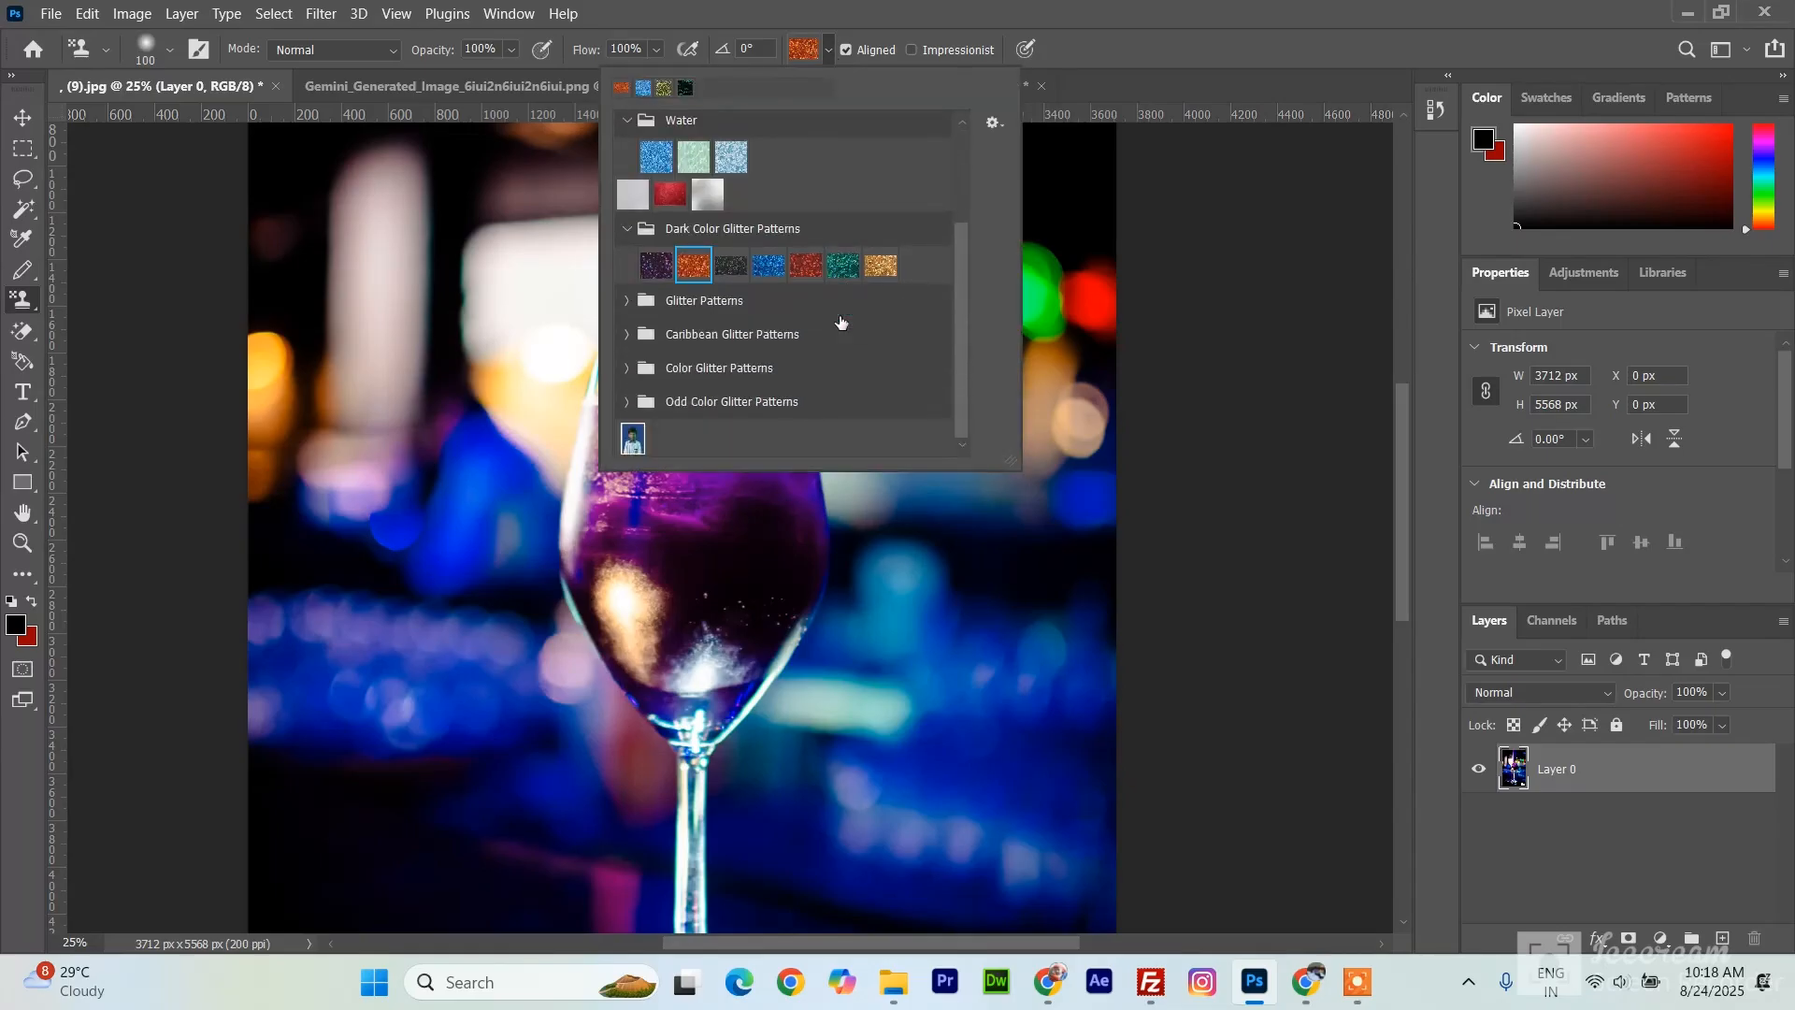
scroll(840, 323, up, 3)
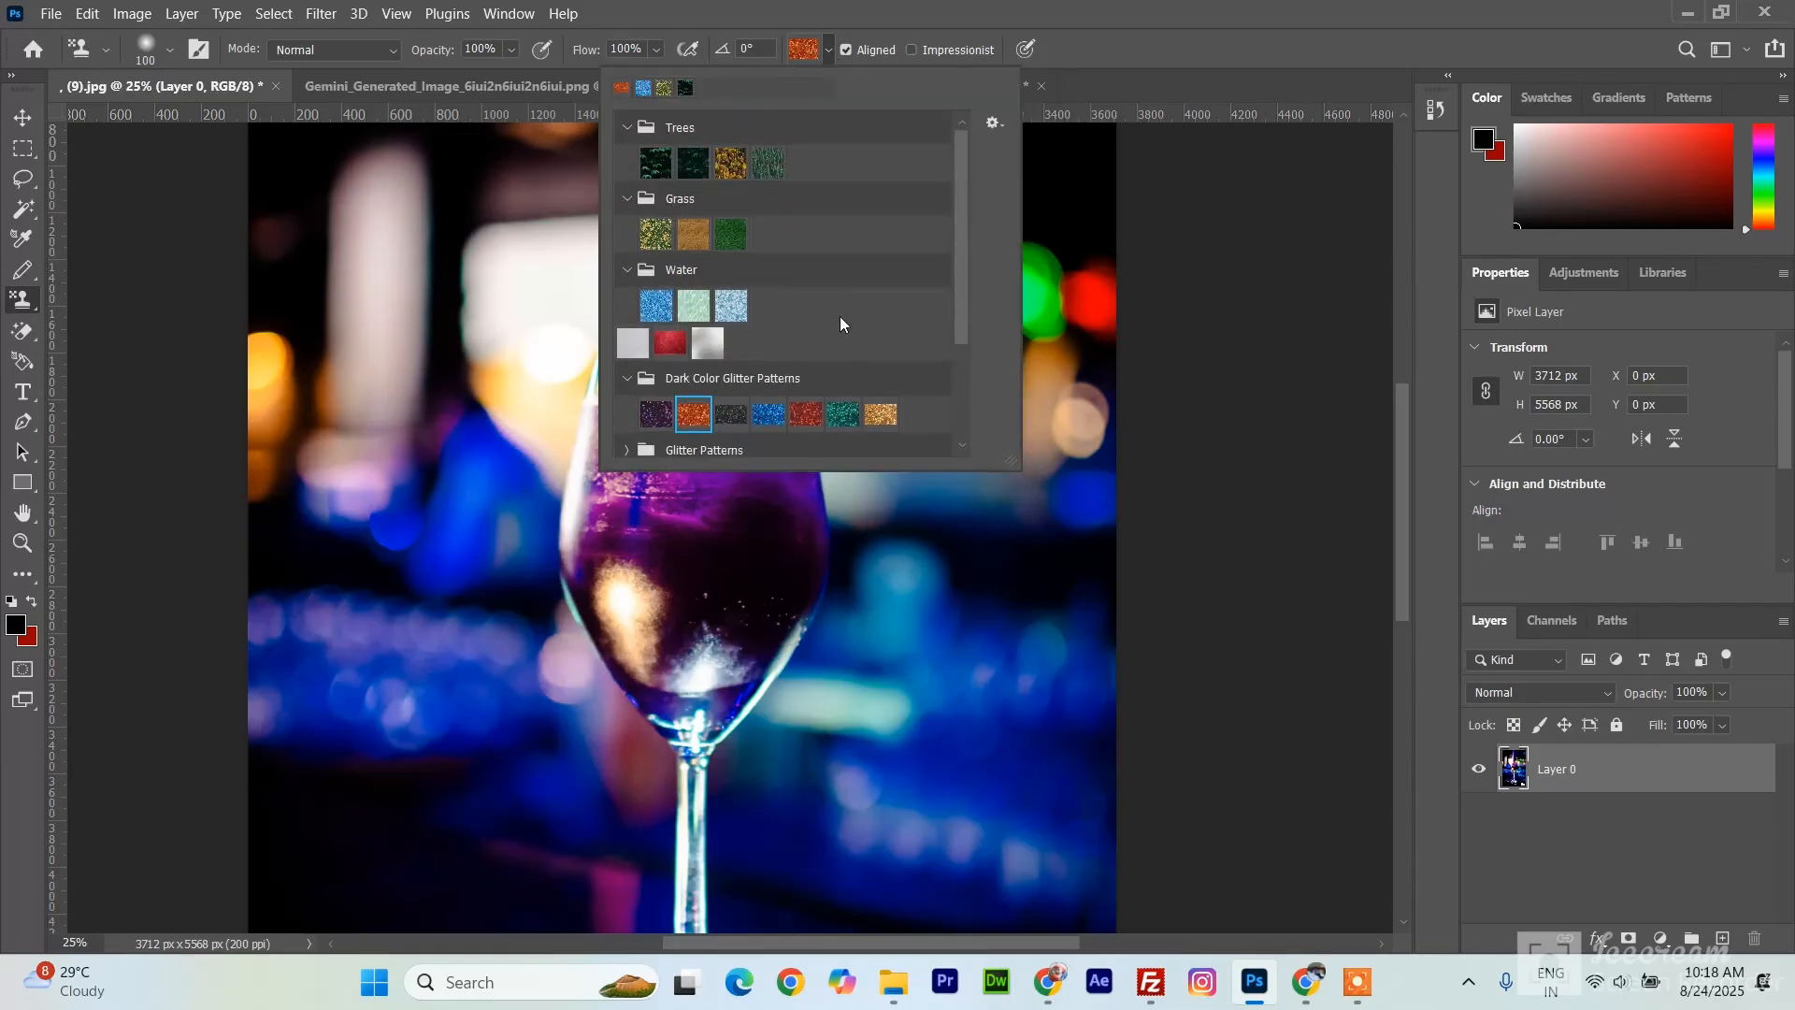
click(628, 129)
click(627, 129)
click(730, 164)
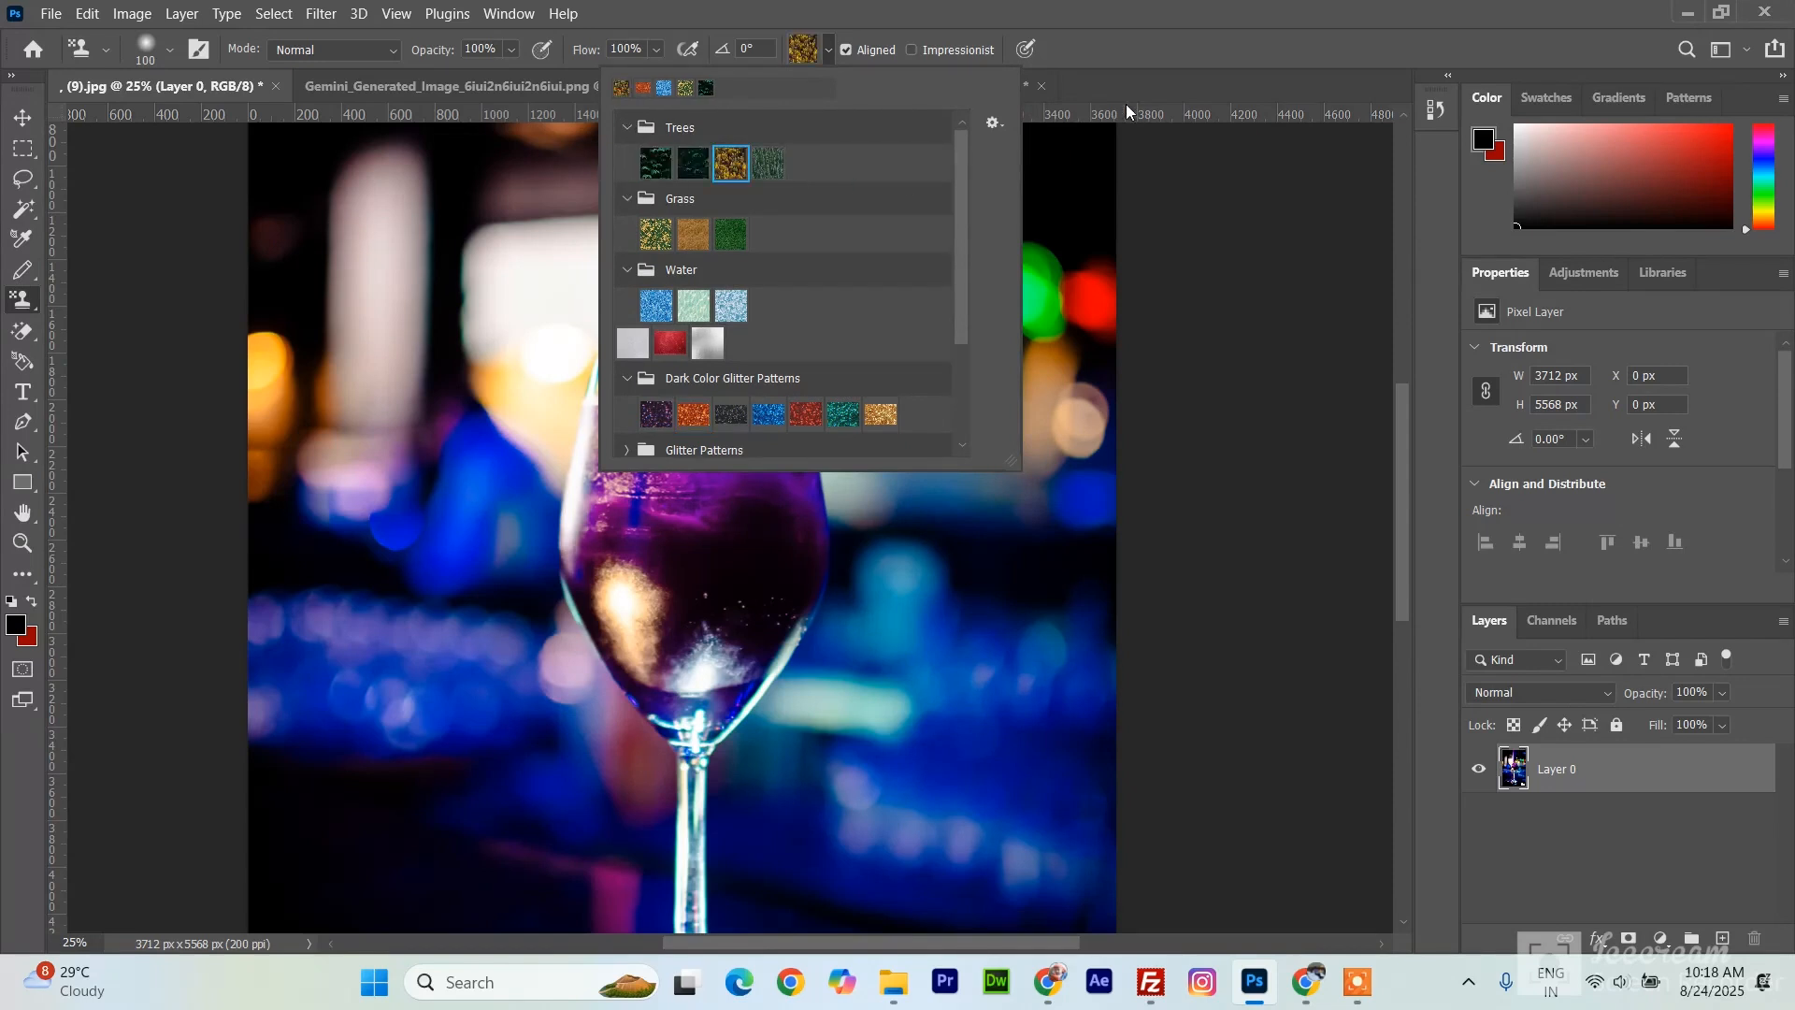
key(Return)
- Enlarge the brush and paint the yellow tree pattern over the background right of the glass and across its stem
click(159, 52)
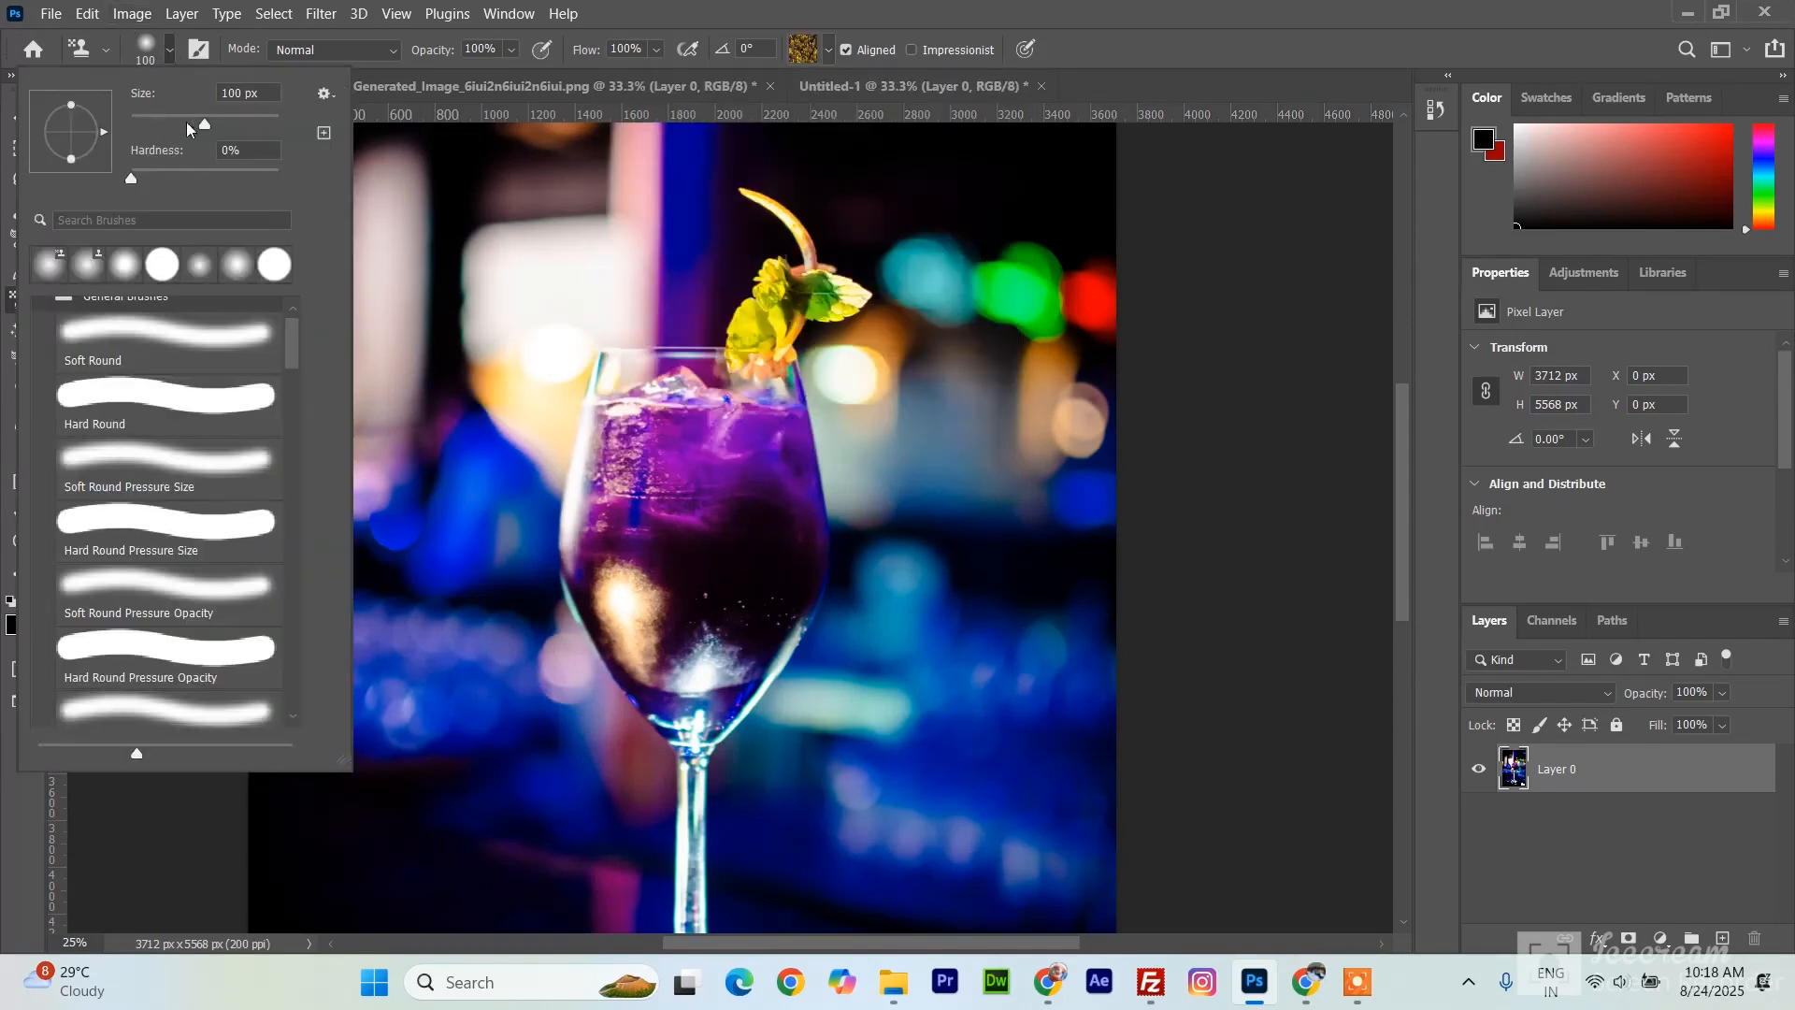
mouse_move(206, 132)
mouse_down()
mouse_move(279, 124)
mouse_move(232, 129)
mouse_up()
click(968, 367)
mouse_move(968, 367)
mouse_down()
mouse_move(994, 417)
mouse_move(1018, 364)
mouse_move(986, 575)
mouse_move(1019, 387)
mouse_move(1051, 374)
mouse_move(1096, 674)
mouse_move(1116, 536)
mouse_move(1084, 455)
mouse_move(982, 549)
mouse_move(894, 418)
mouse_move(884, 636)
mouse_move(861, 649)
mouse_move(844, 529)
mouse_move(837, 694)
mouse_move(863, 813)
mouse_move(938, 856)
mouse_move(1002, 804)
mouse_move(1015, 698)
mouse_move(1003, 758)
mouse_move(965, 672)
mouse_move(913, 747)
mouse_move(1009, 718)
mouse_move(372, 742)
mouse_move(1030, 681)
mouse_move(300, 642)
mouse_move(712, 710)
mouse_move(318, 729)
mouse_up()
scroll(965, 674, down, 2)
click(23, 117)
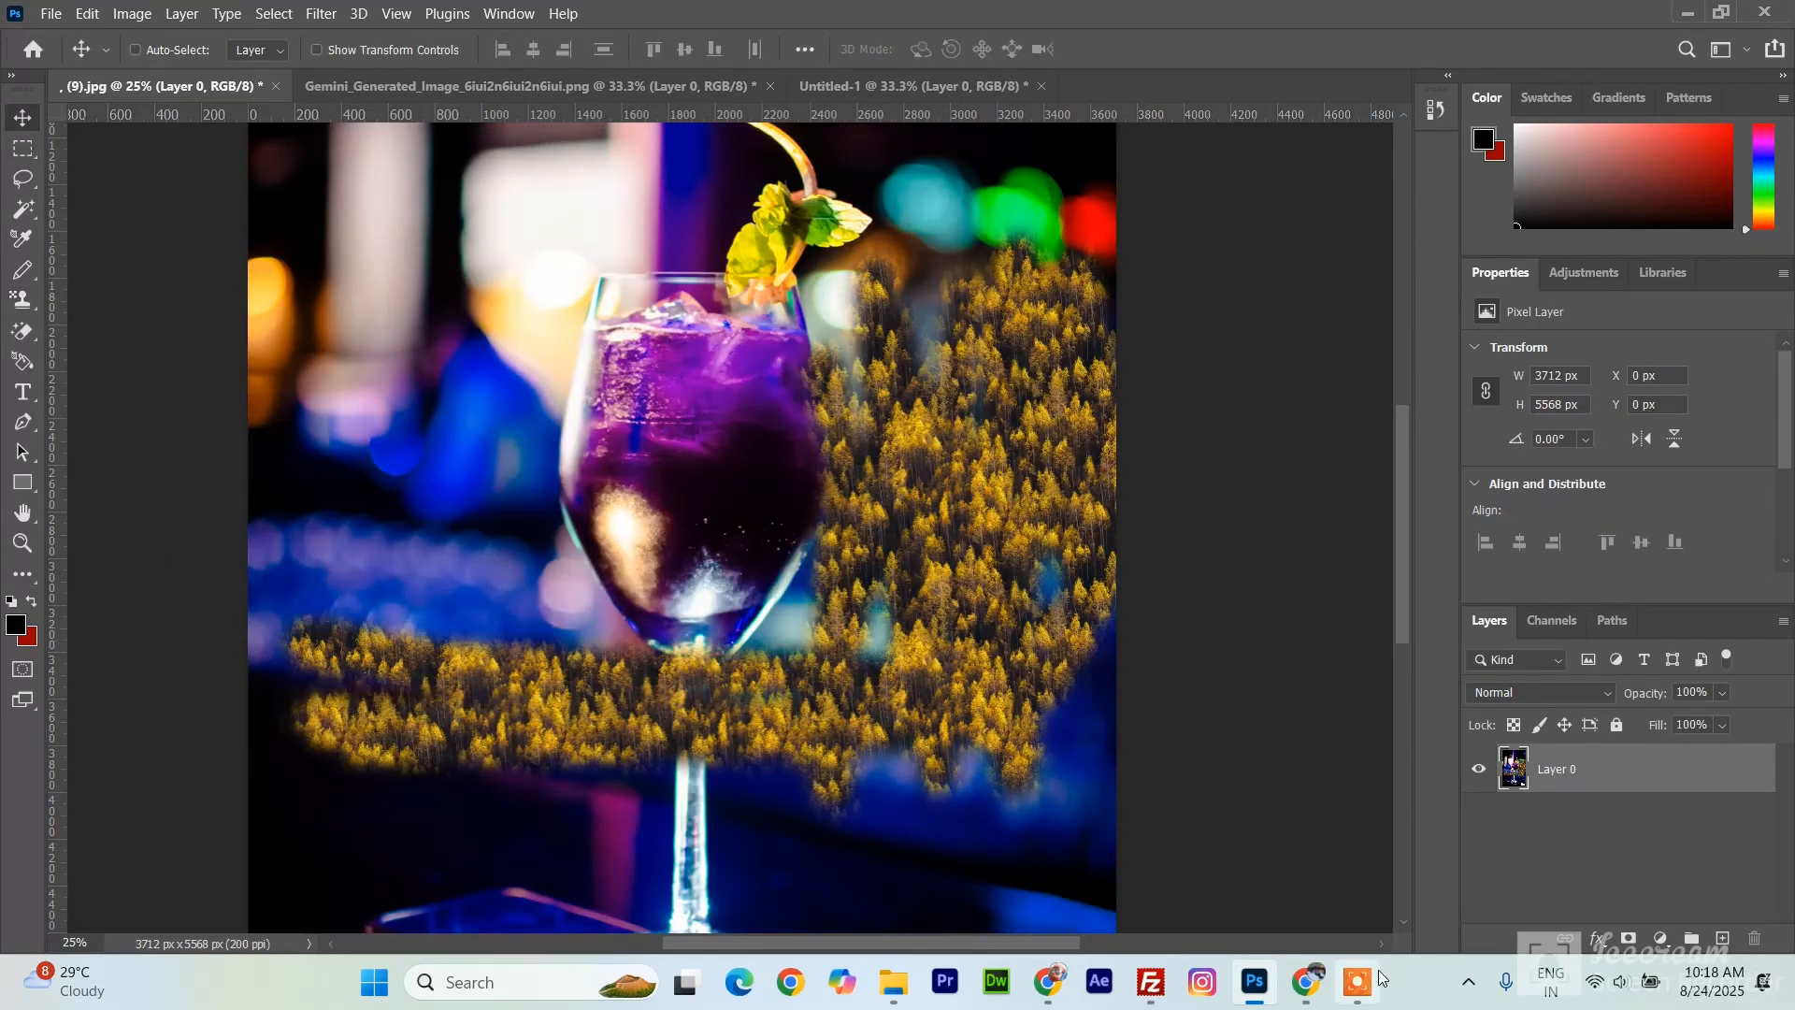
- Choose the Eraser tool for the blue mountain landscape image
right_click(22, 331)
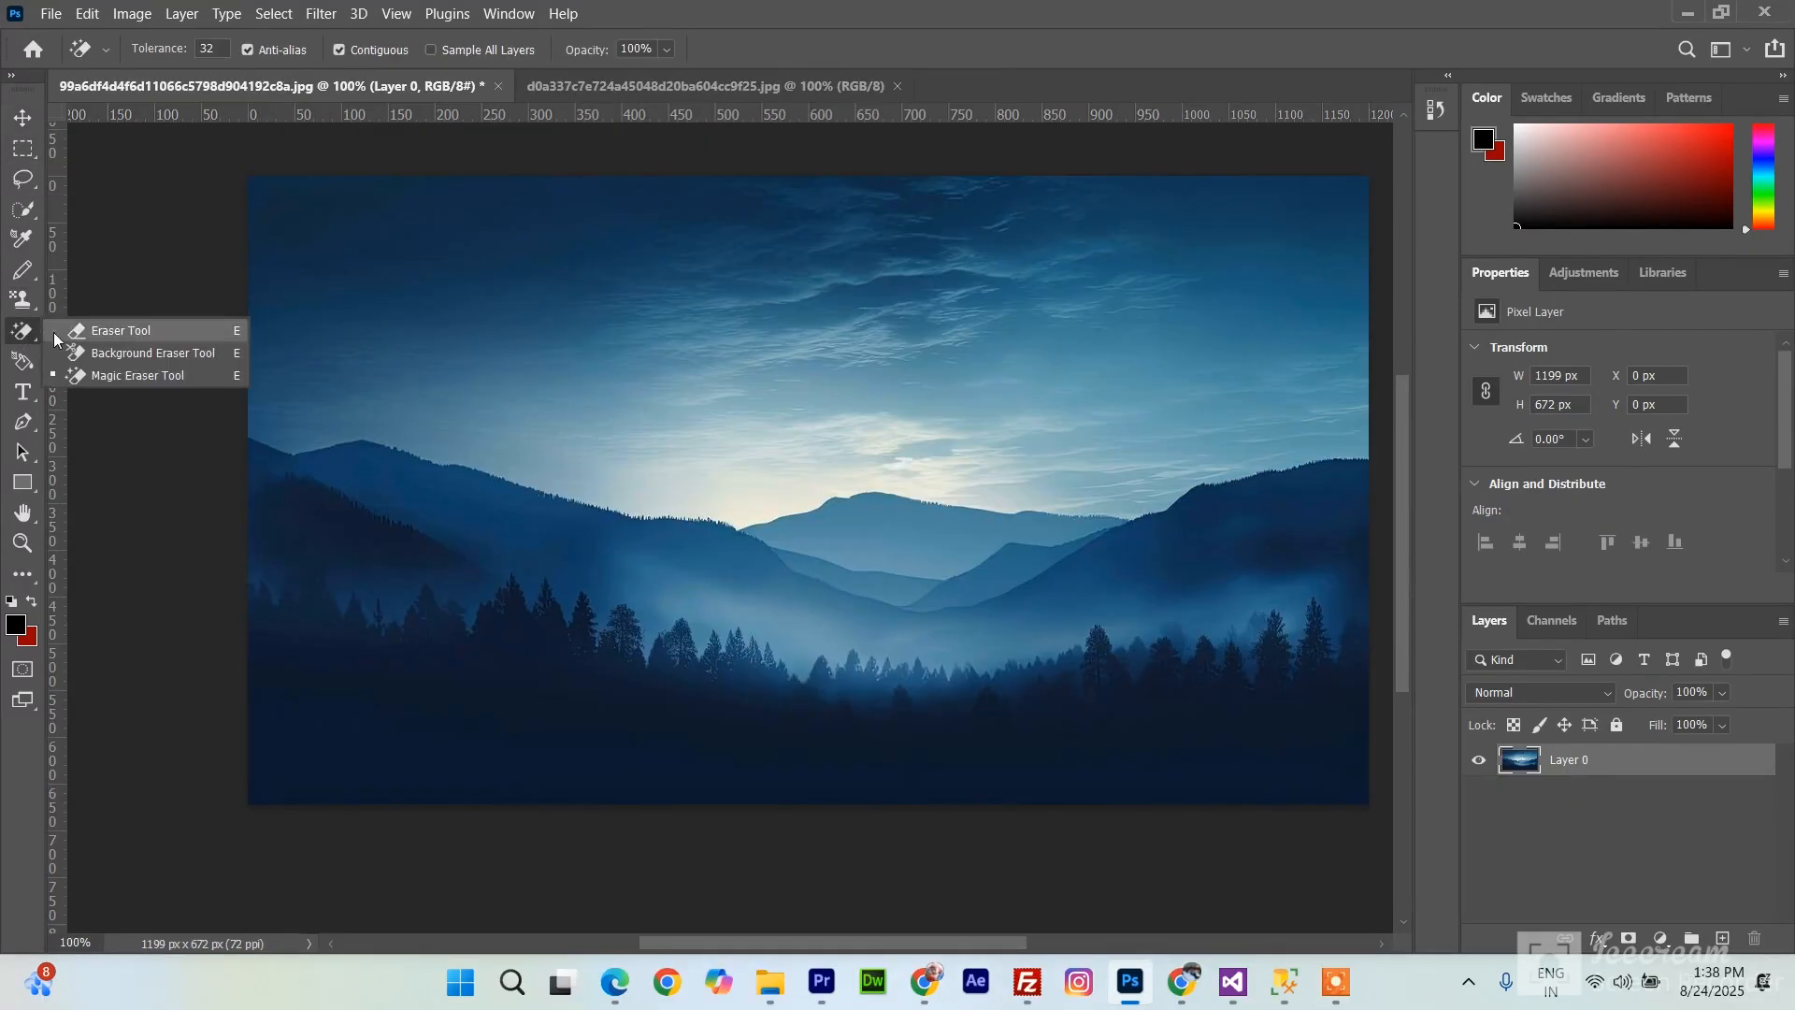
click(163, 332)
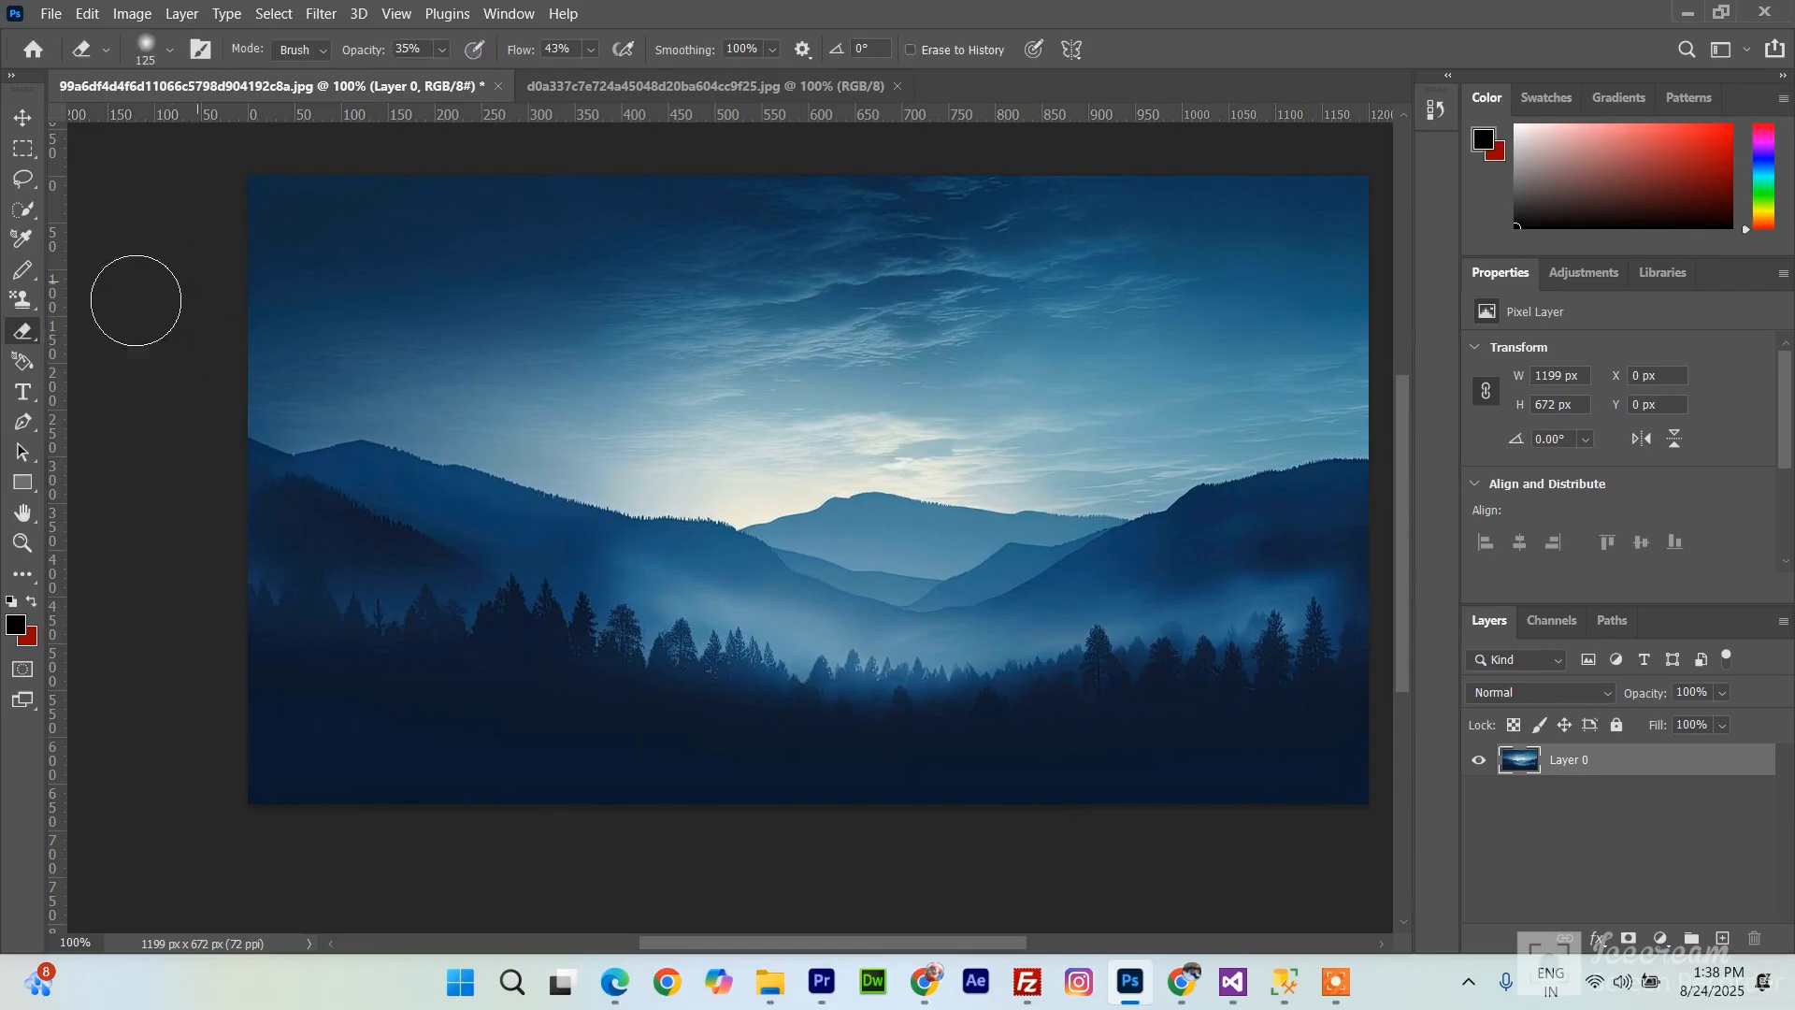
right_click(36, 340)
click(23, 336)
scroll(873, 944, left, 2)
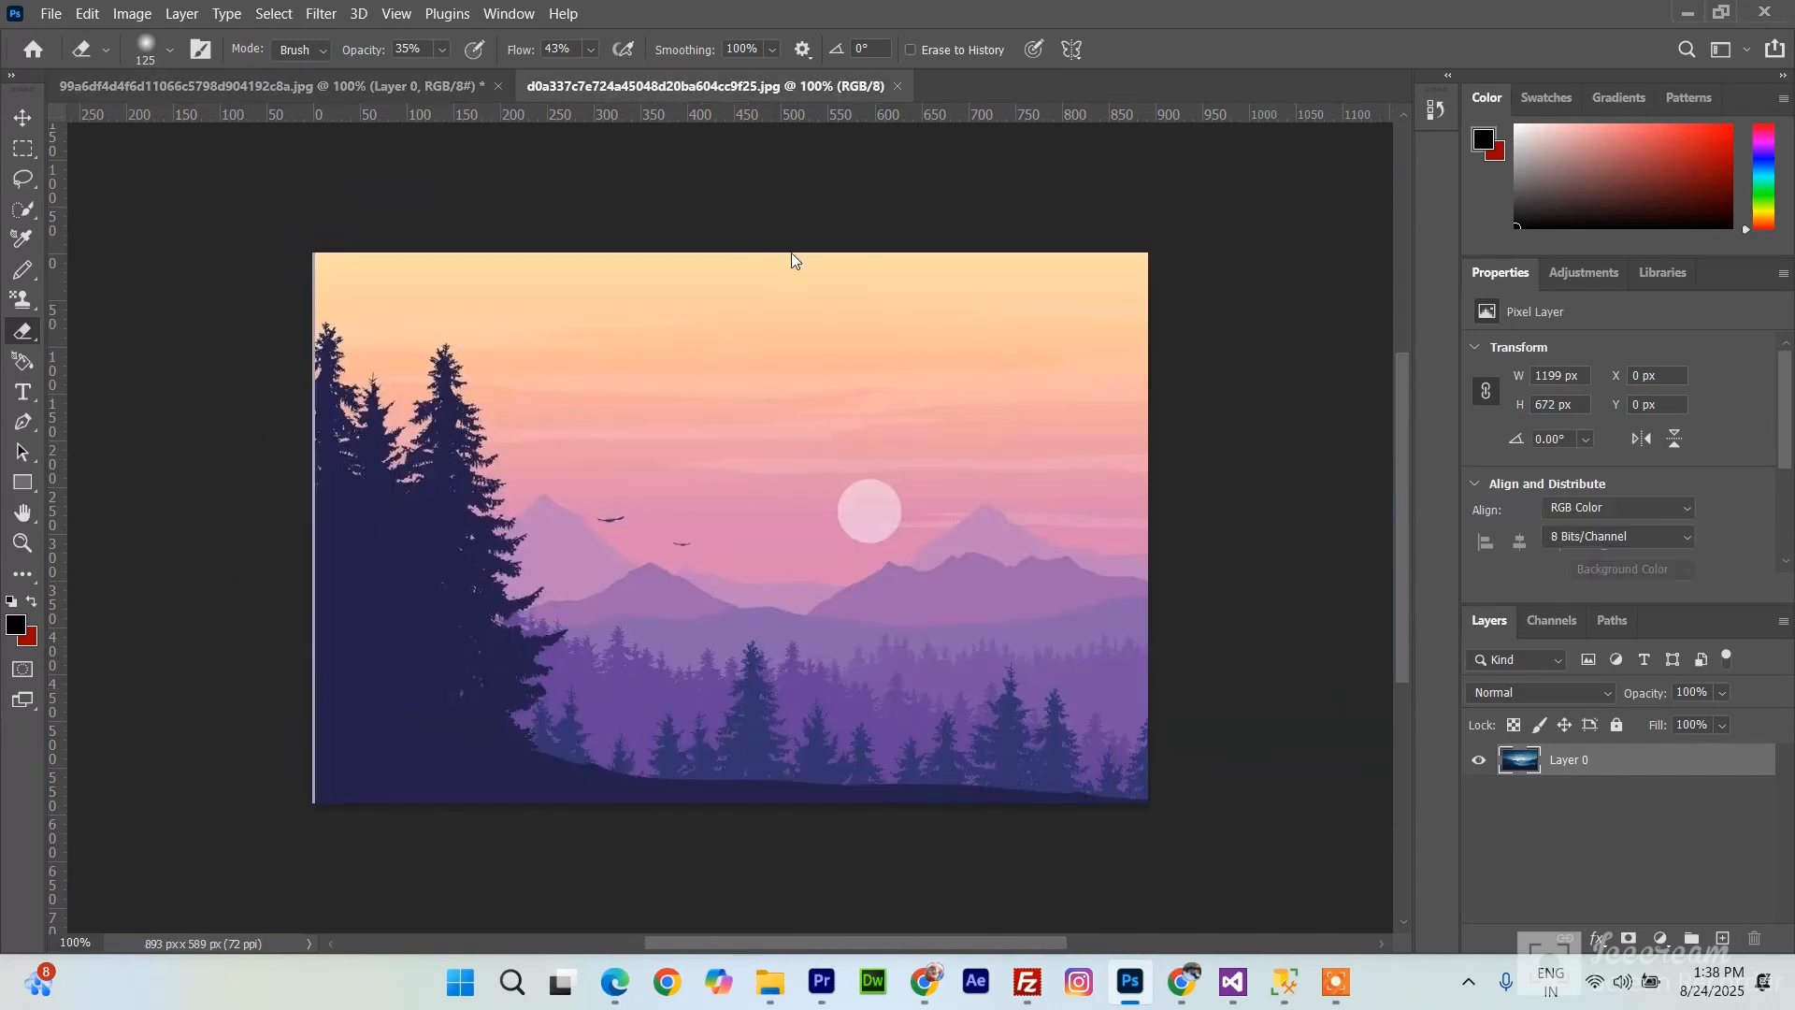
- Switch to the purple sunset forest image and convert its locked Background into the regular layer Layer 0
click(654, 85)
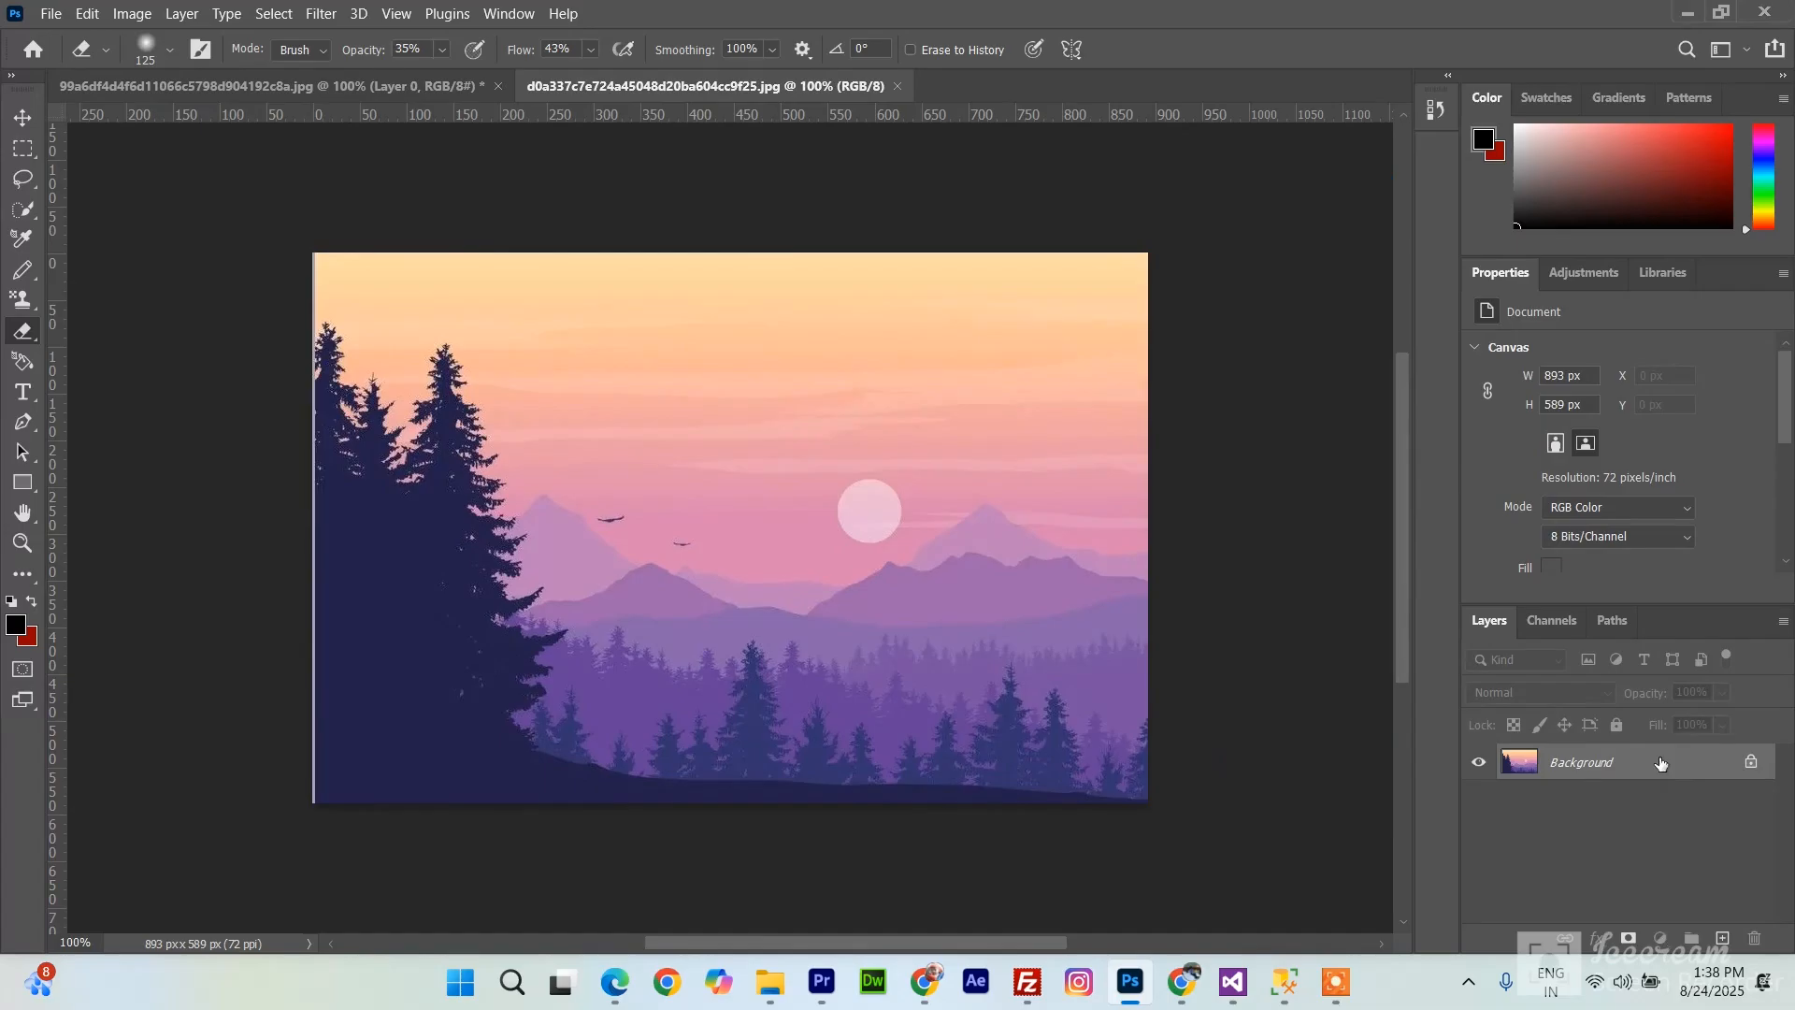
double_click(1660, 762)
click(1073, 286)
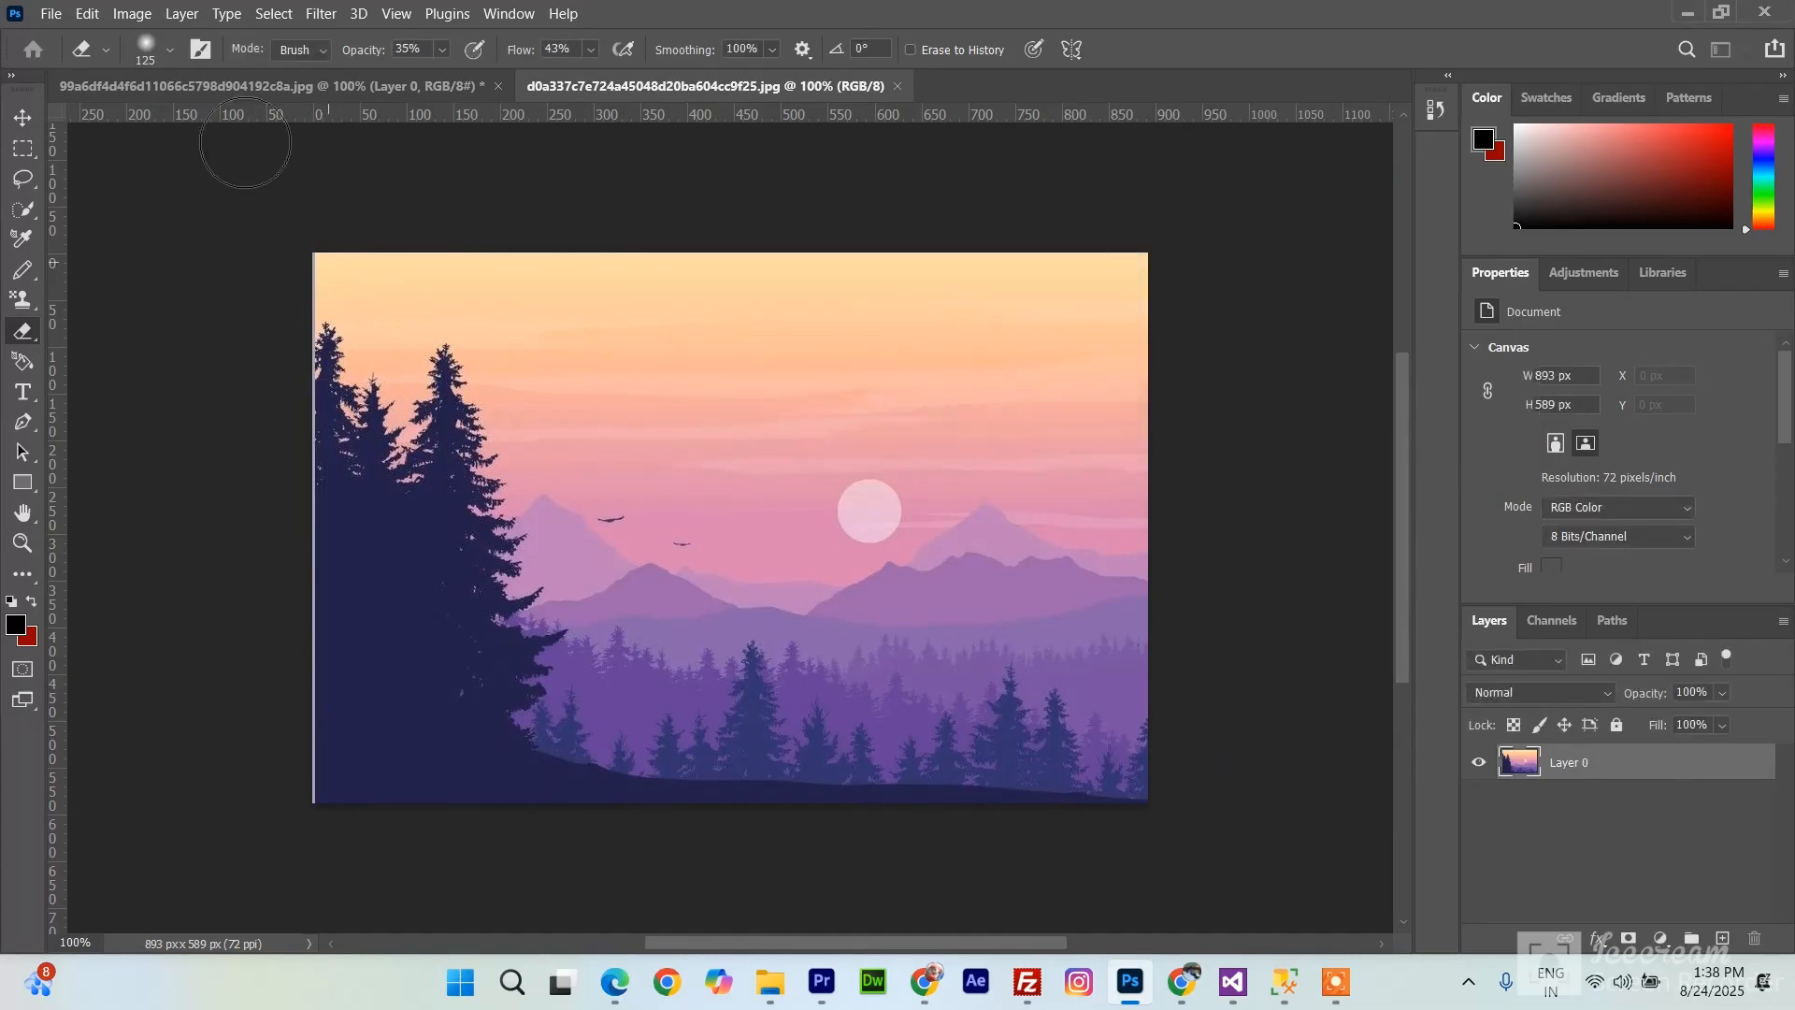
click(359, 461)
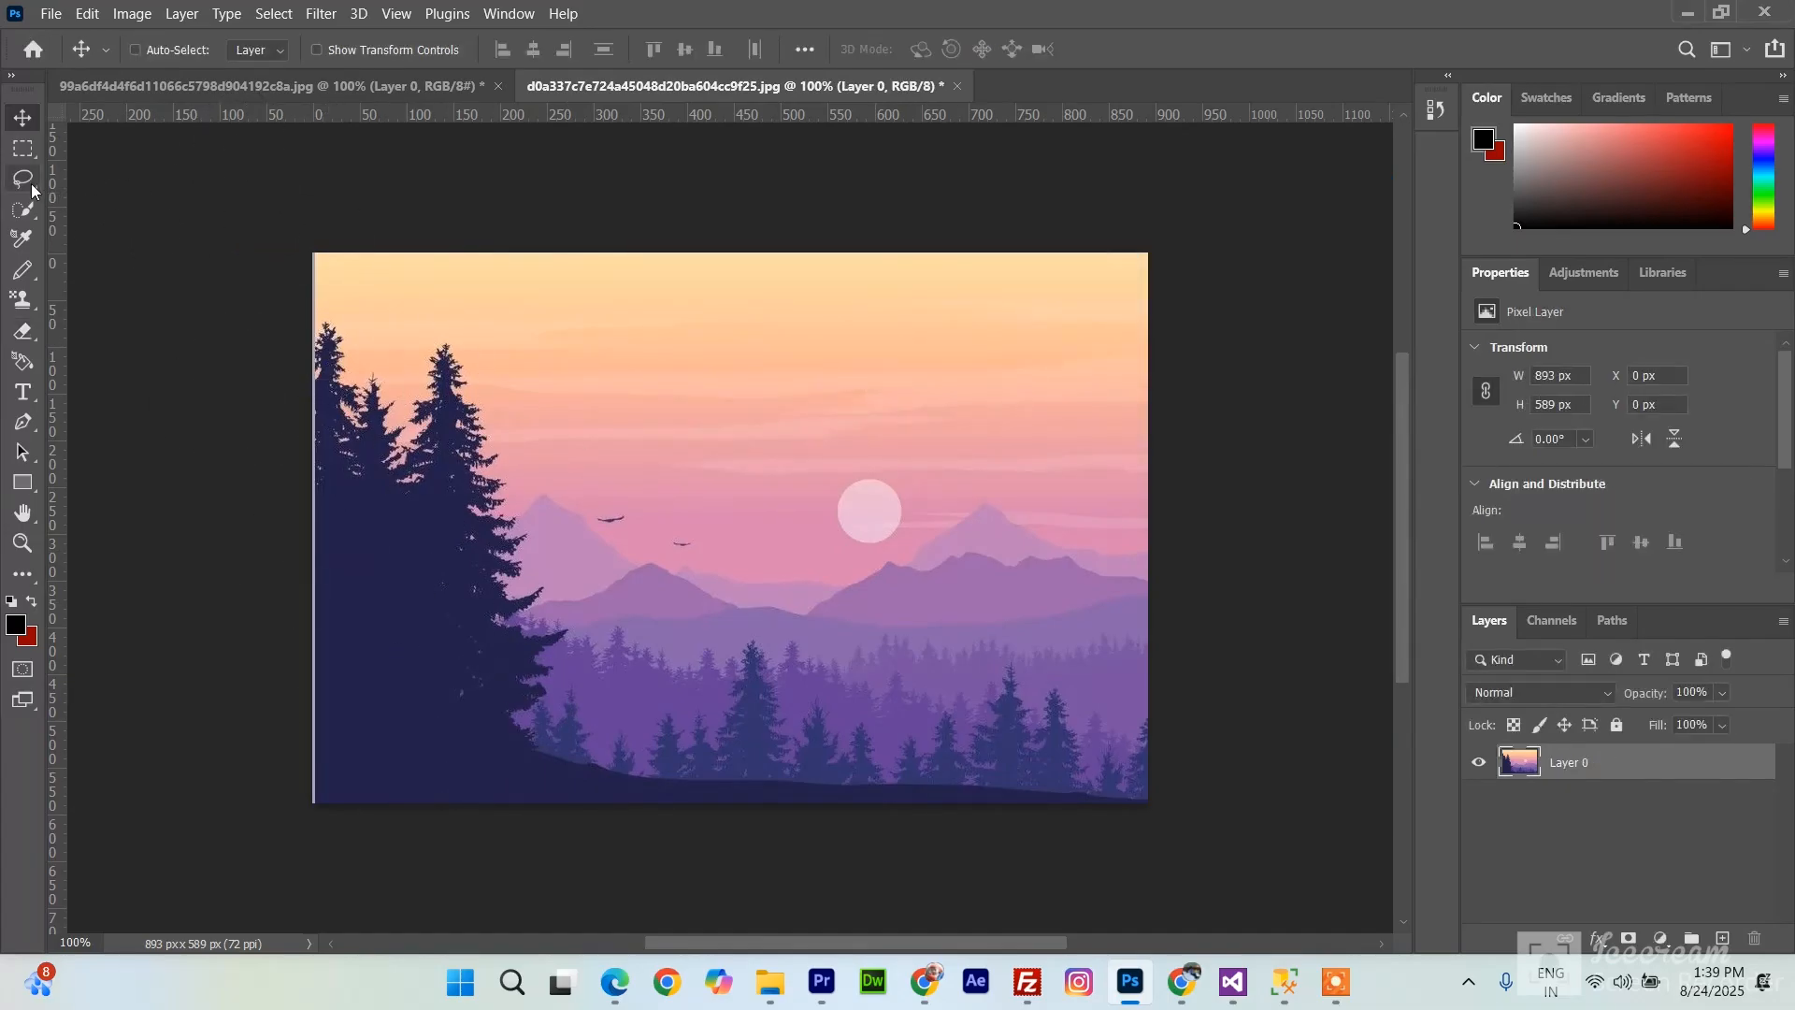
- Select the tall dark trees at the sunset image's left edge with a freehand Lasso outline
click(29, 184)
click(121, 179)
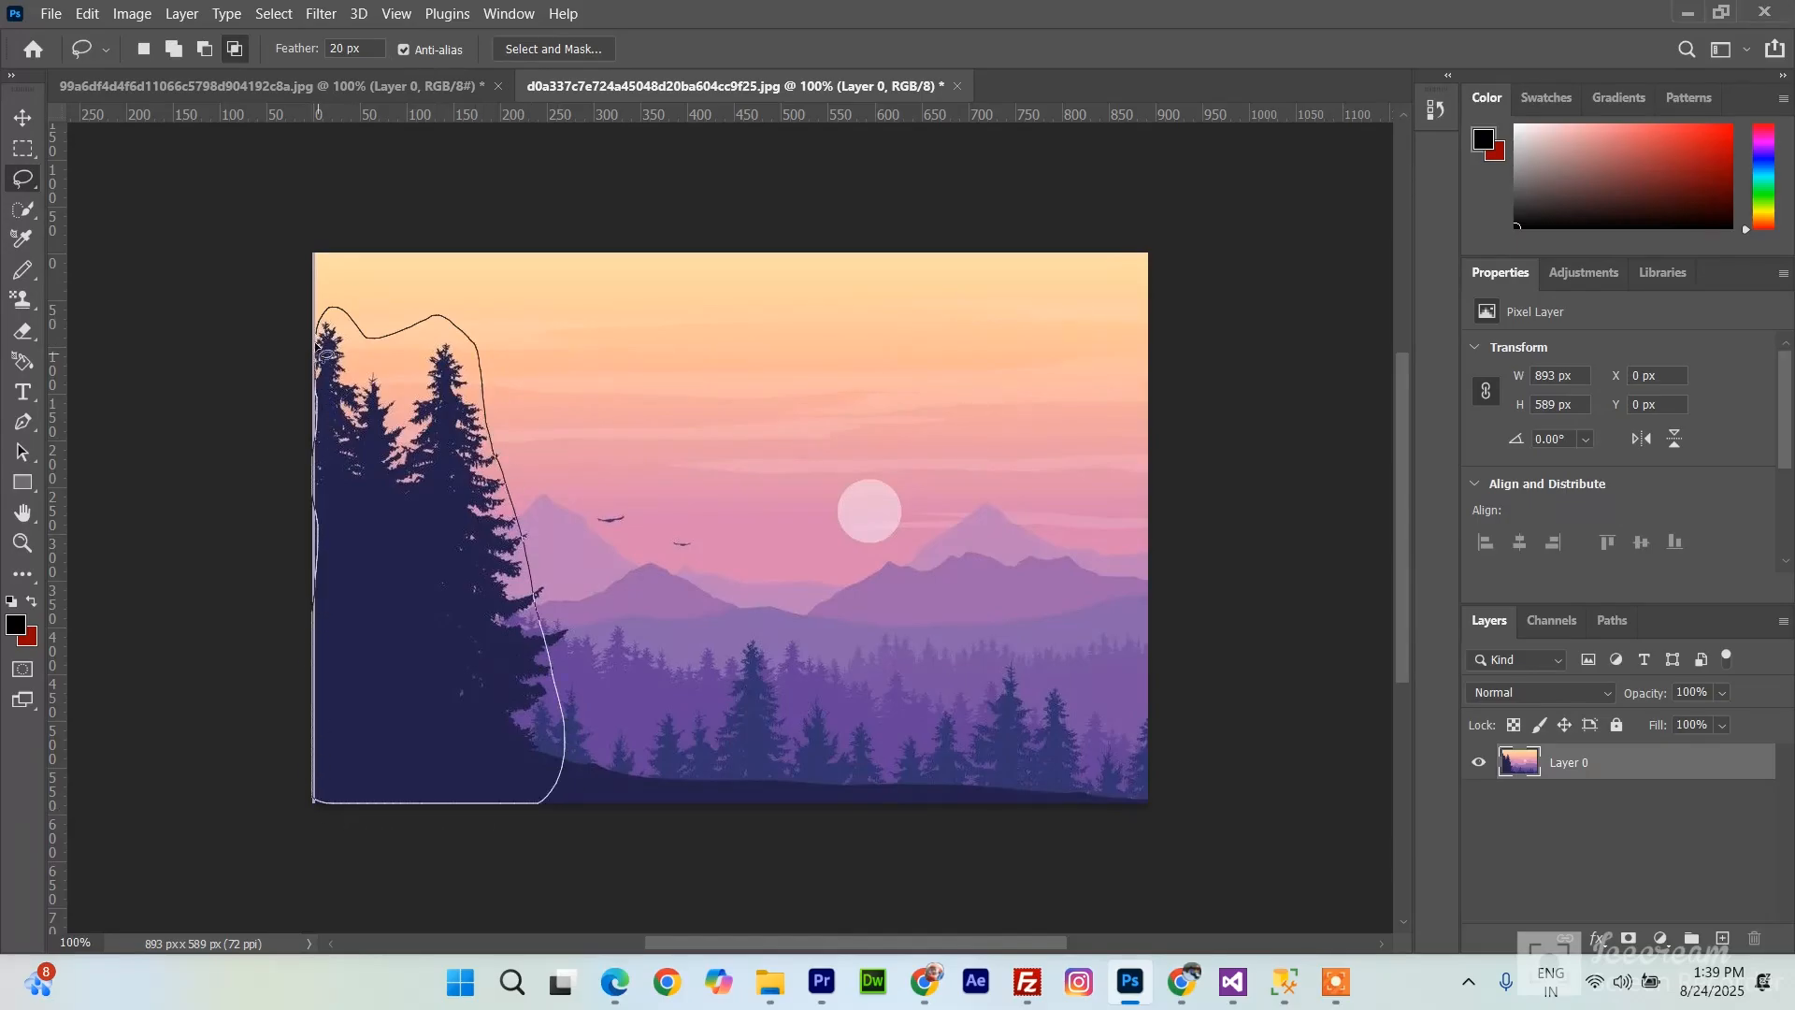
drag(326, 339, 320, 355)
- Copy the selected trees into the blue mountain image and move them to its lower-left edge
key(ctrl+Tab)
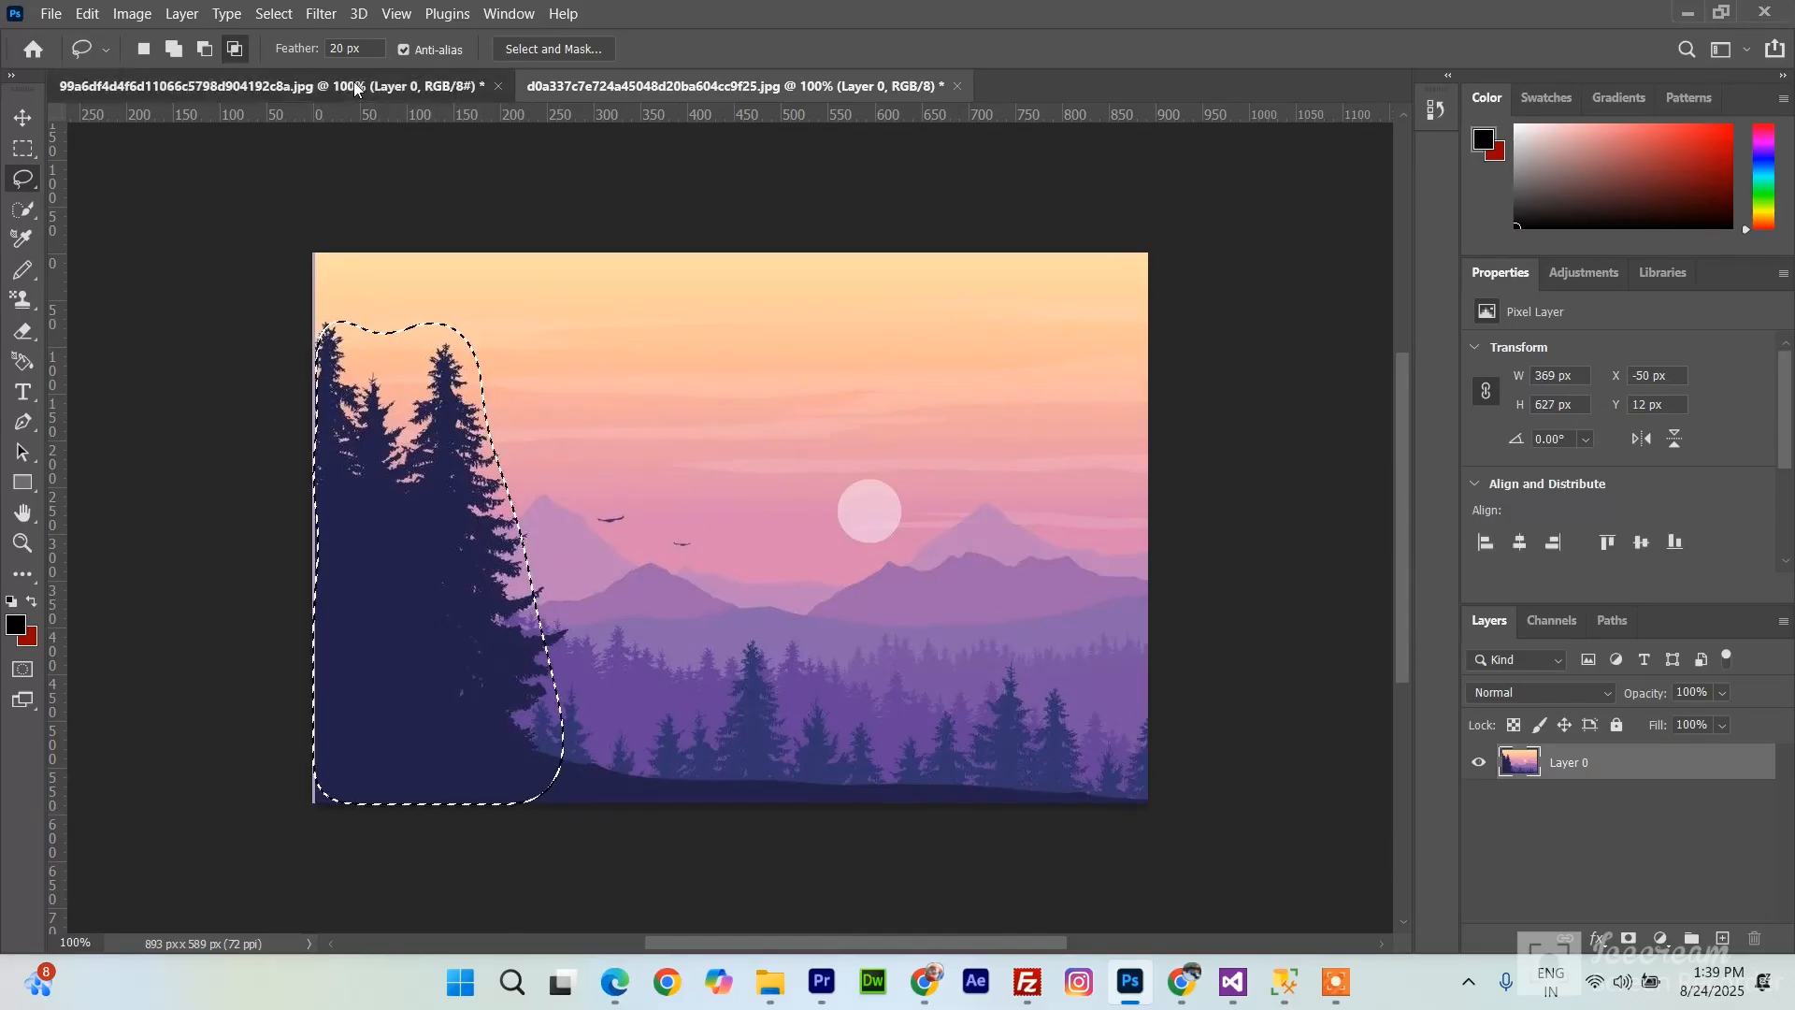
key(ctrl+v)
click(23, 118)
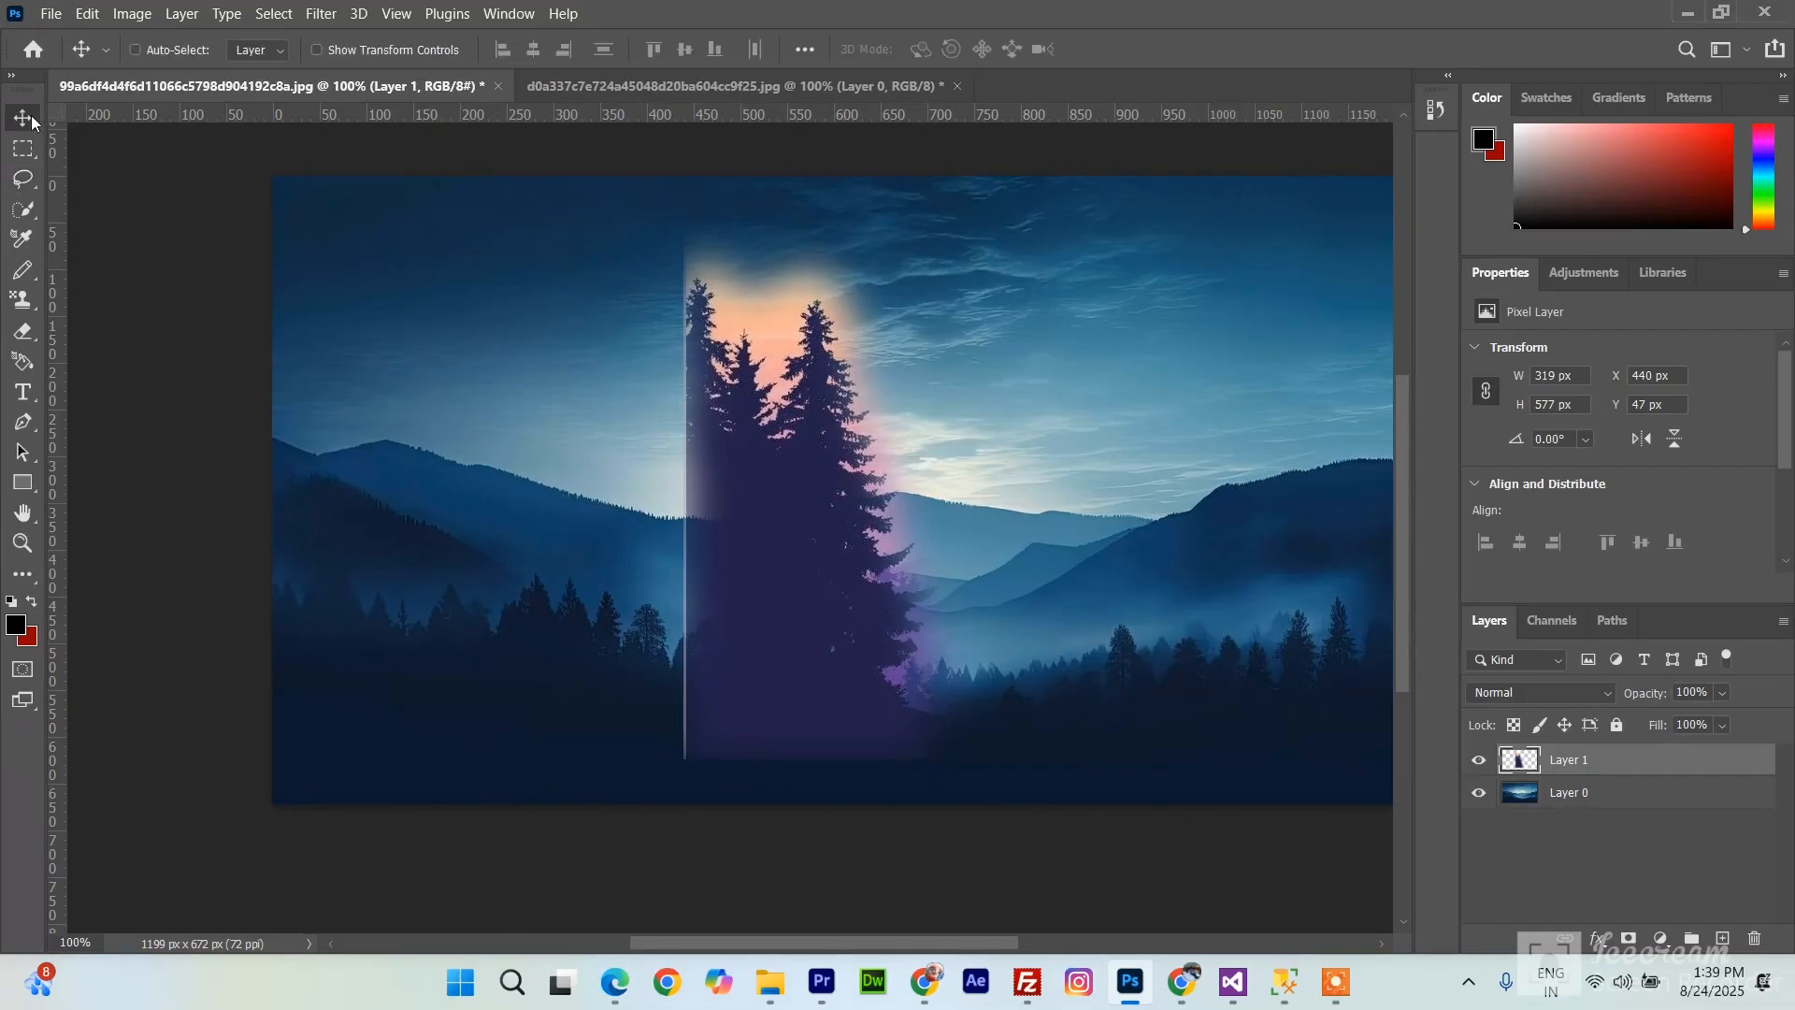
drag(828, 511, 399, 581)
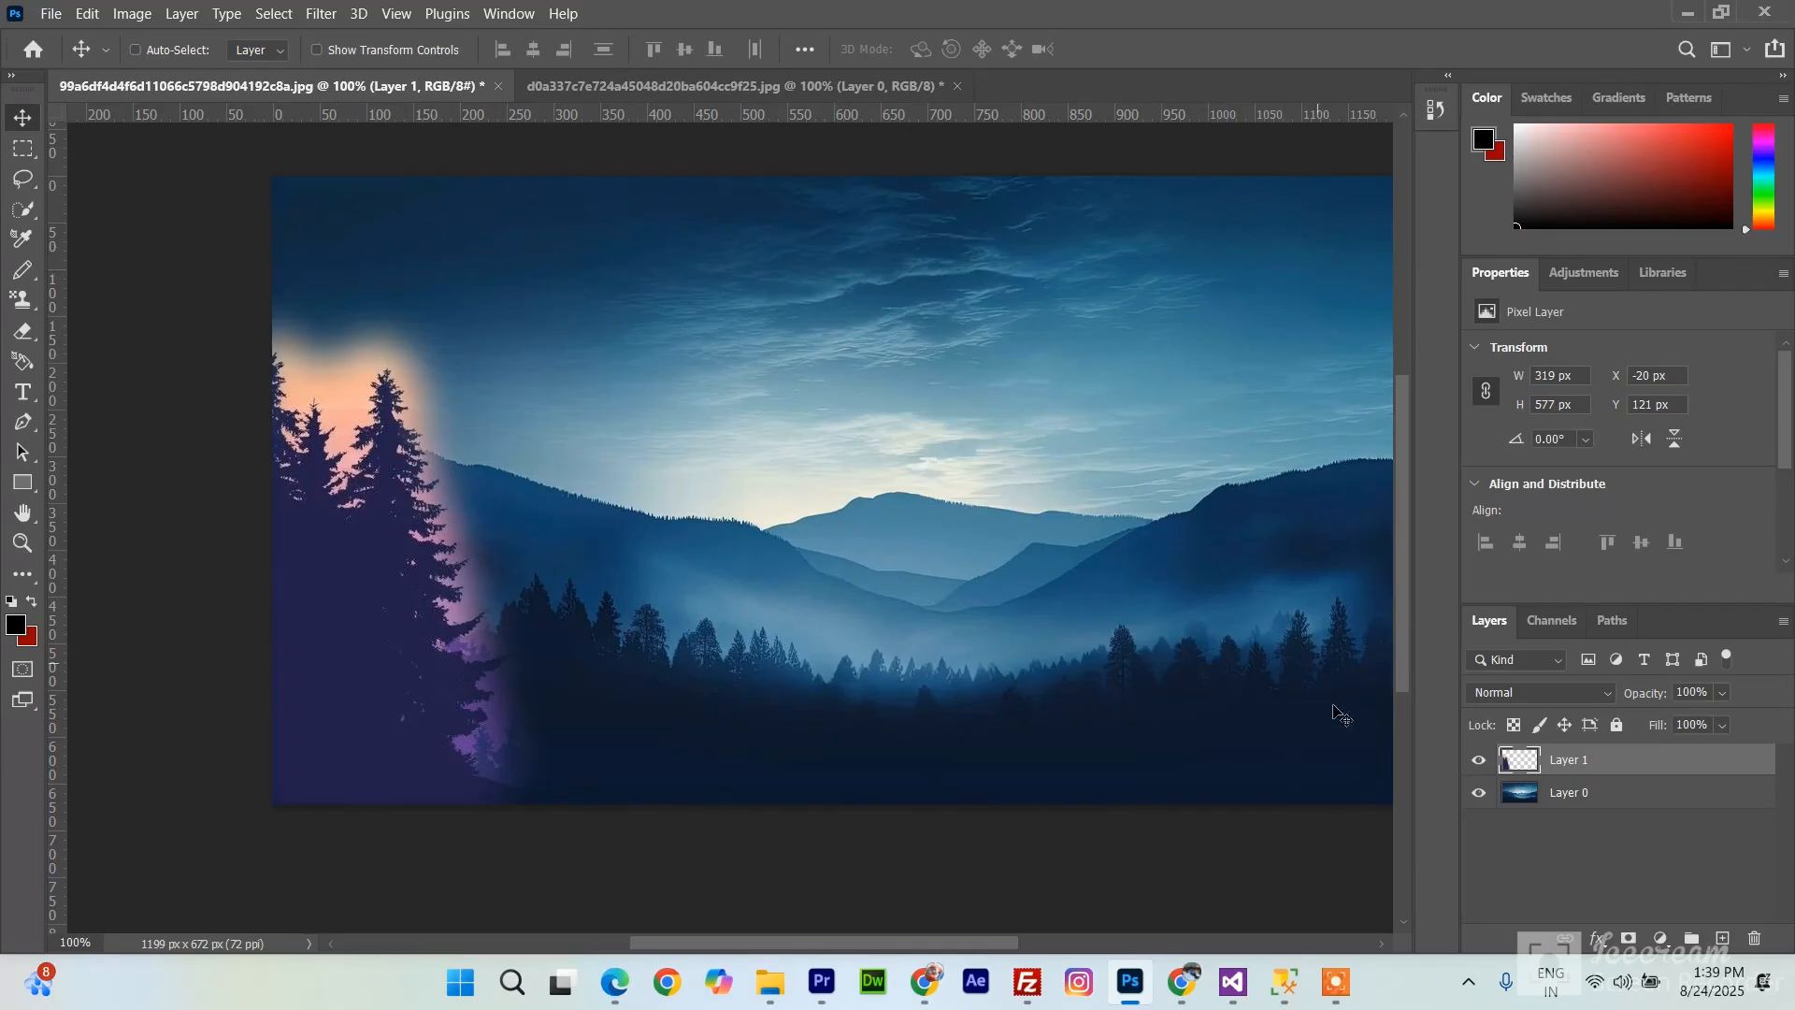
- Choose the Eraser tool with the Soft Round brush and set its flow to 35%
drag(23, 330, 150, 322)
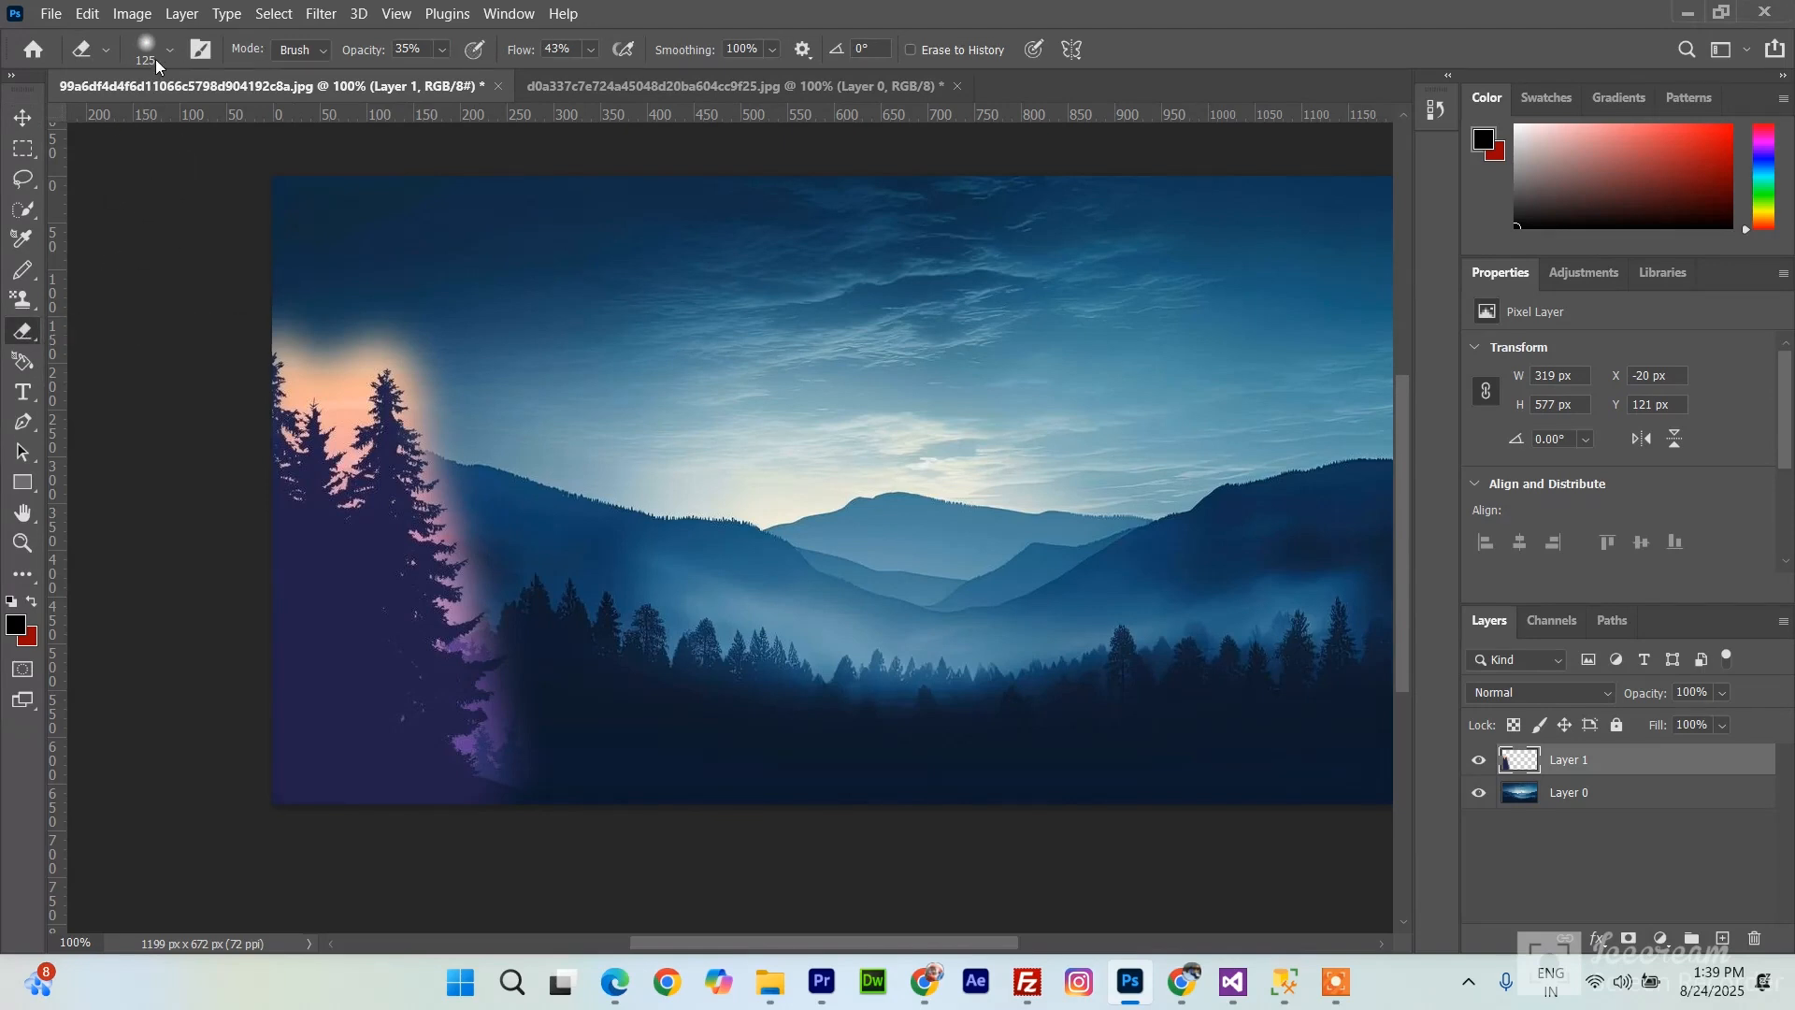
click(169, 52)
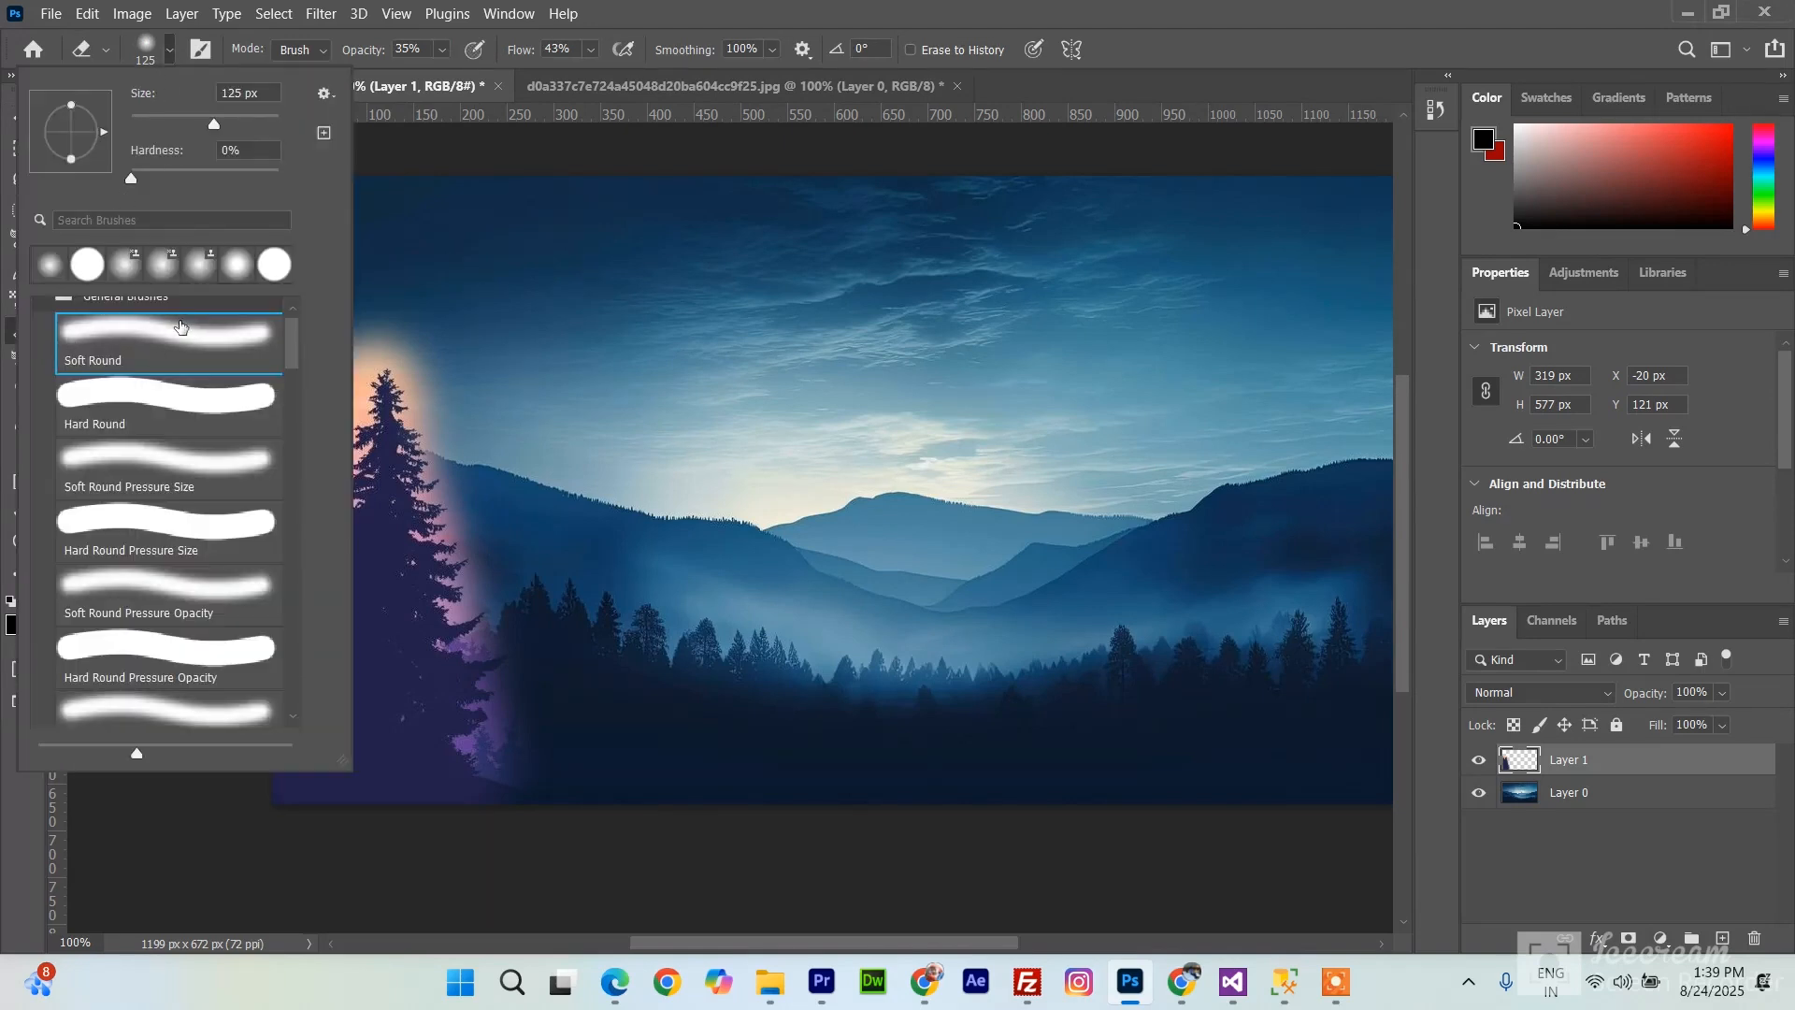
scroll(179, 418, up, 1)
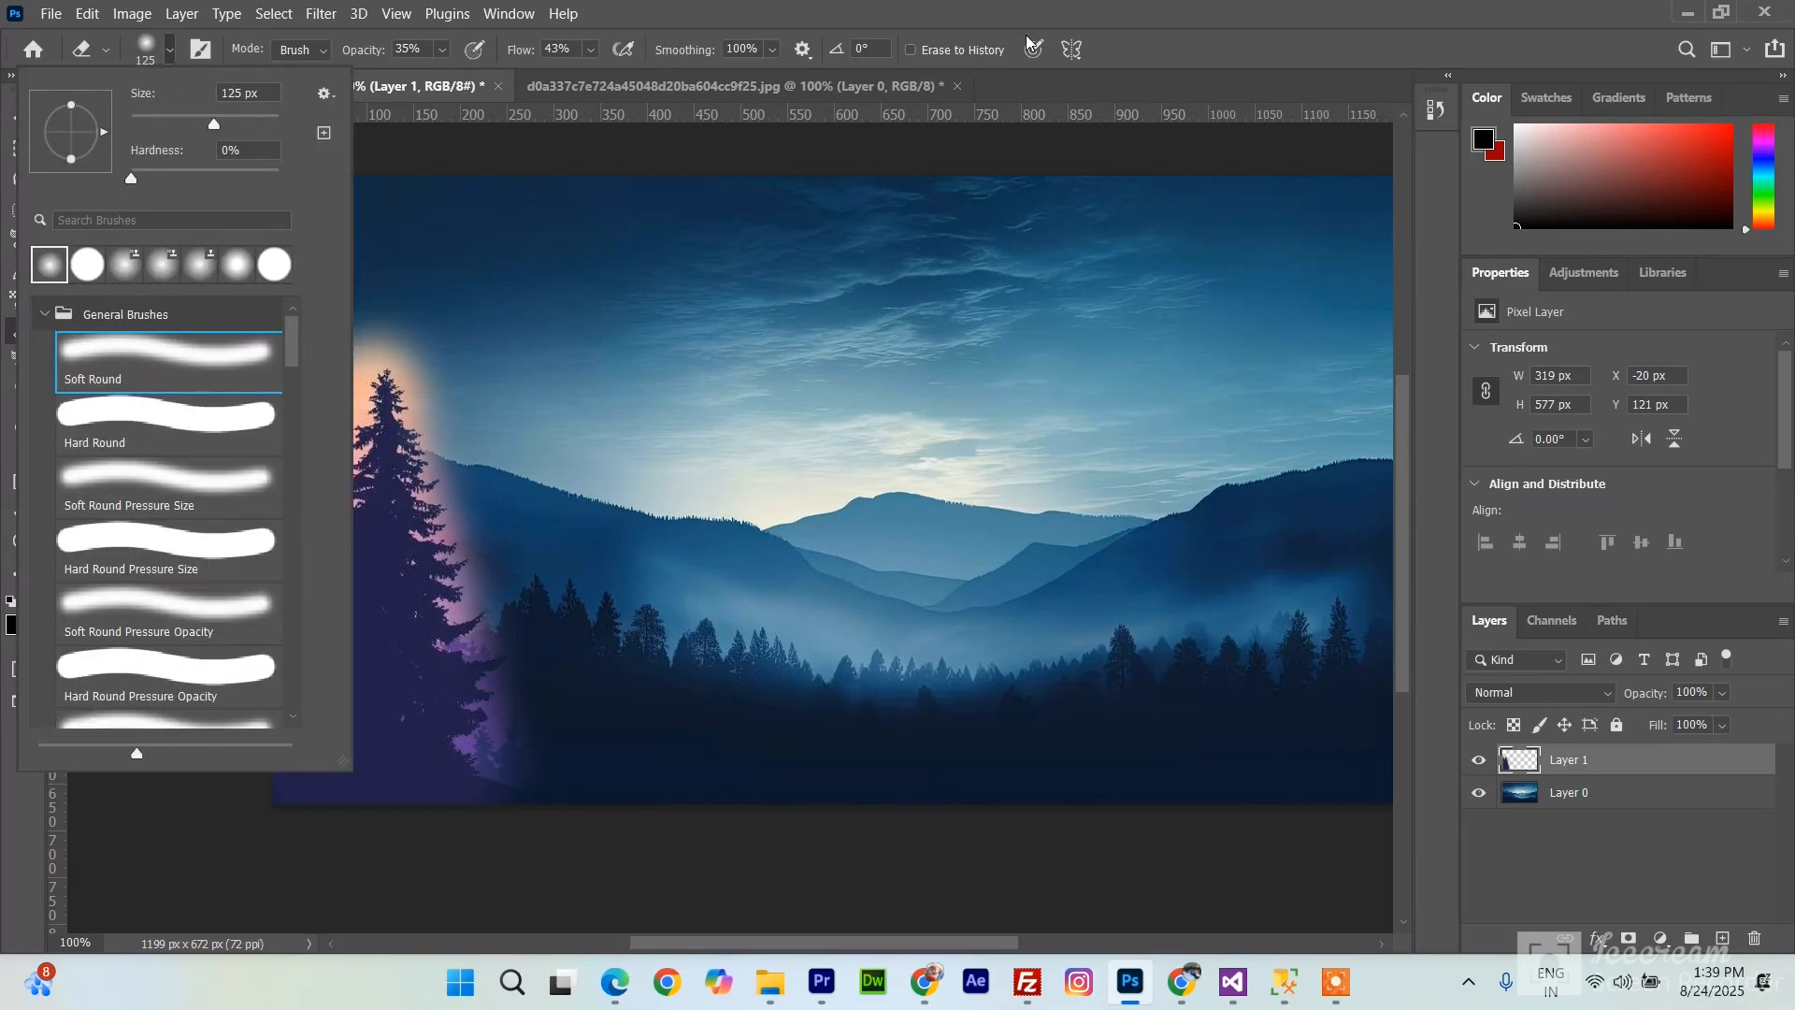
click(631, 32)
drag(599, 78, 593, 79)
click(439, 48)
click(1152, 69)
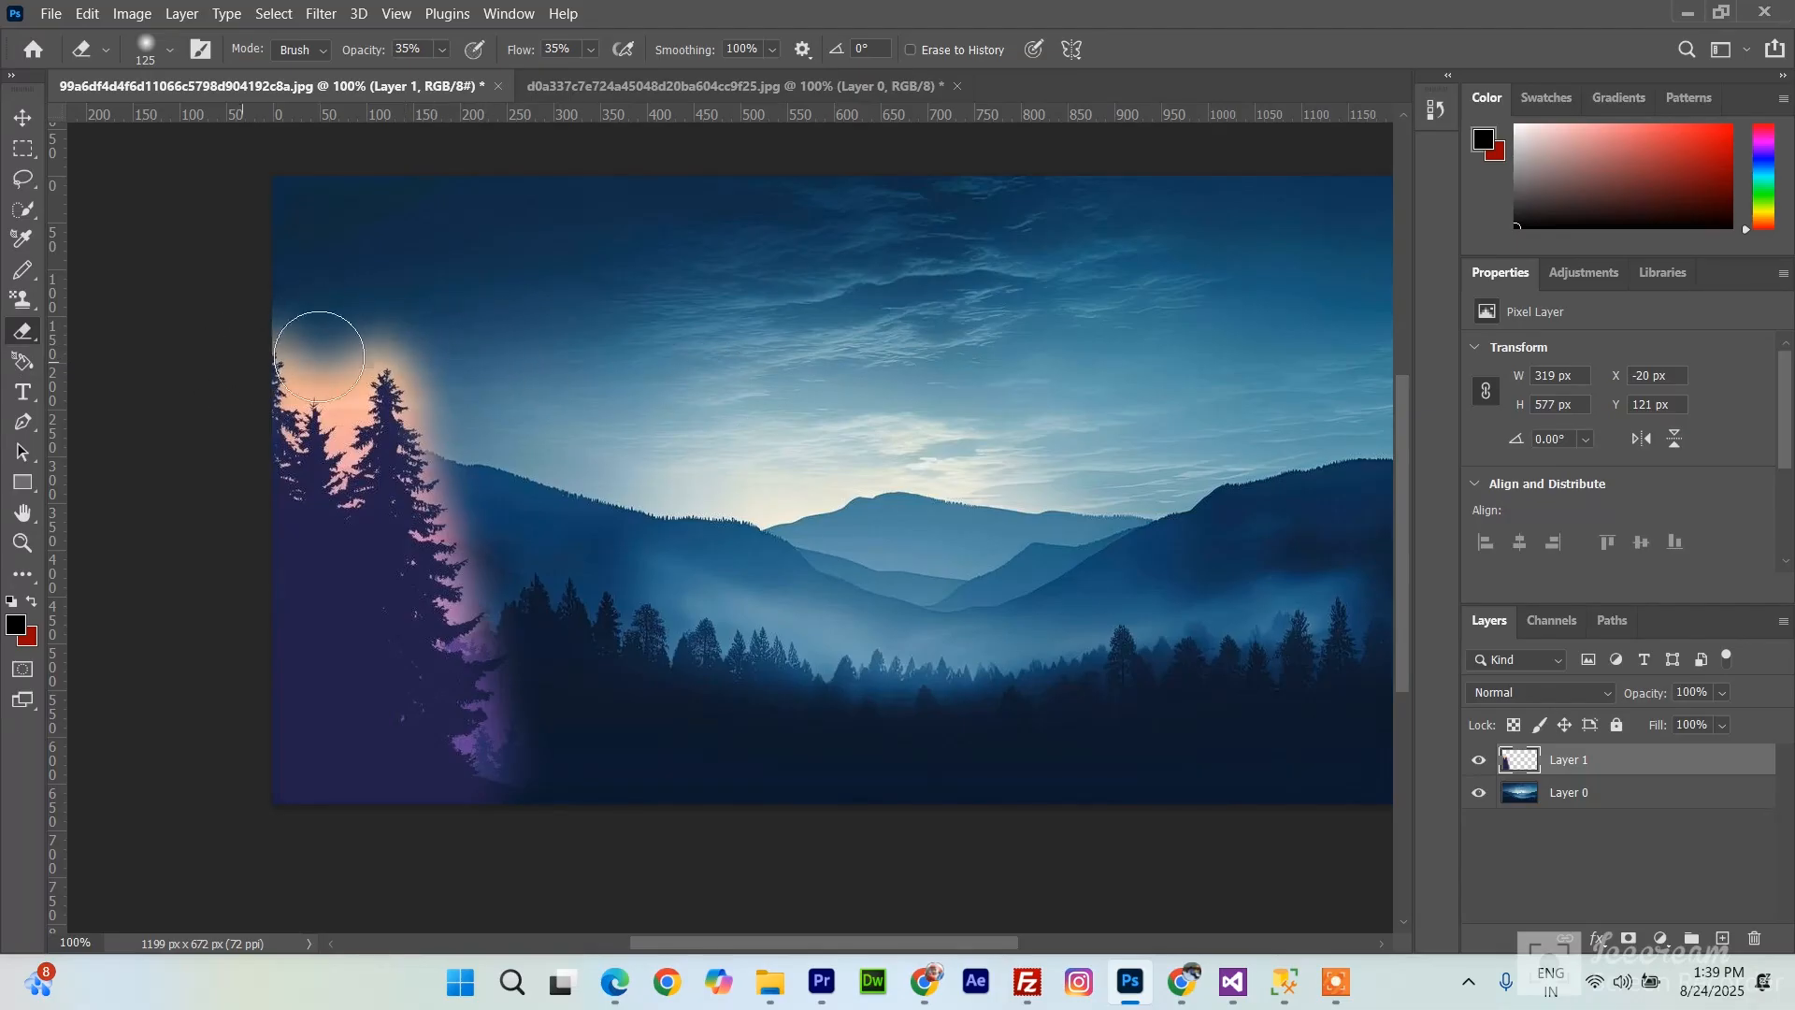
- Erase the orange and purple glow around the pasted trees and reduce the eraser size to 50 px
mouse_move(311, 341)
mouse_down()
mouse_move(374, 317)
mouse_move(405, 336)
mouse_move(408, 363)
mouse_move(323, 443)
mouse_move(336, 421)
mouse_move(327, 460)
mouse_move(354, 322)
mouse_move(484, 547)
mouse_move(478, 571)
mouse_move(426, 396)
mouse_move(467, 461)
mouse_move(527, 752)
mouse_move(524, 682)
mouse_move(493, 654)
mouse_move(459, 519)
mouse_move(450, 541)
mouse_move(533, 777)
mouse_move(507, 743)
mouse_move(500, 667)
mouse_move(475, 688)
mouse_move(453, 584)
mouse_move(522, 824)
mouse_up()
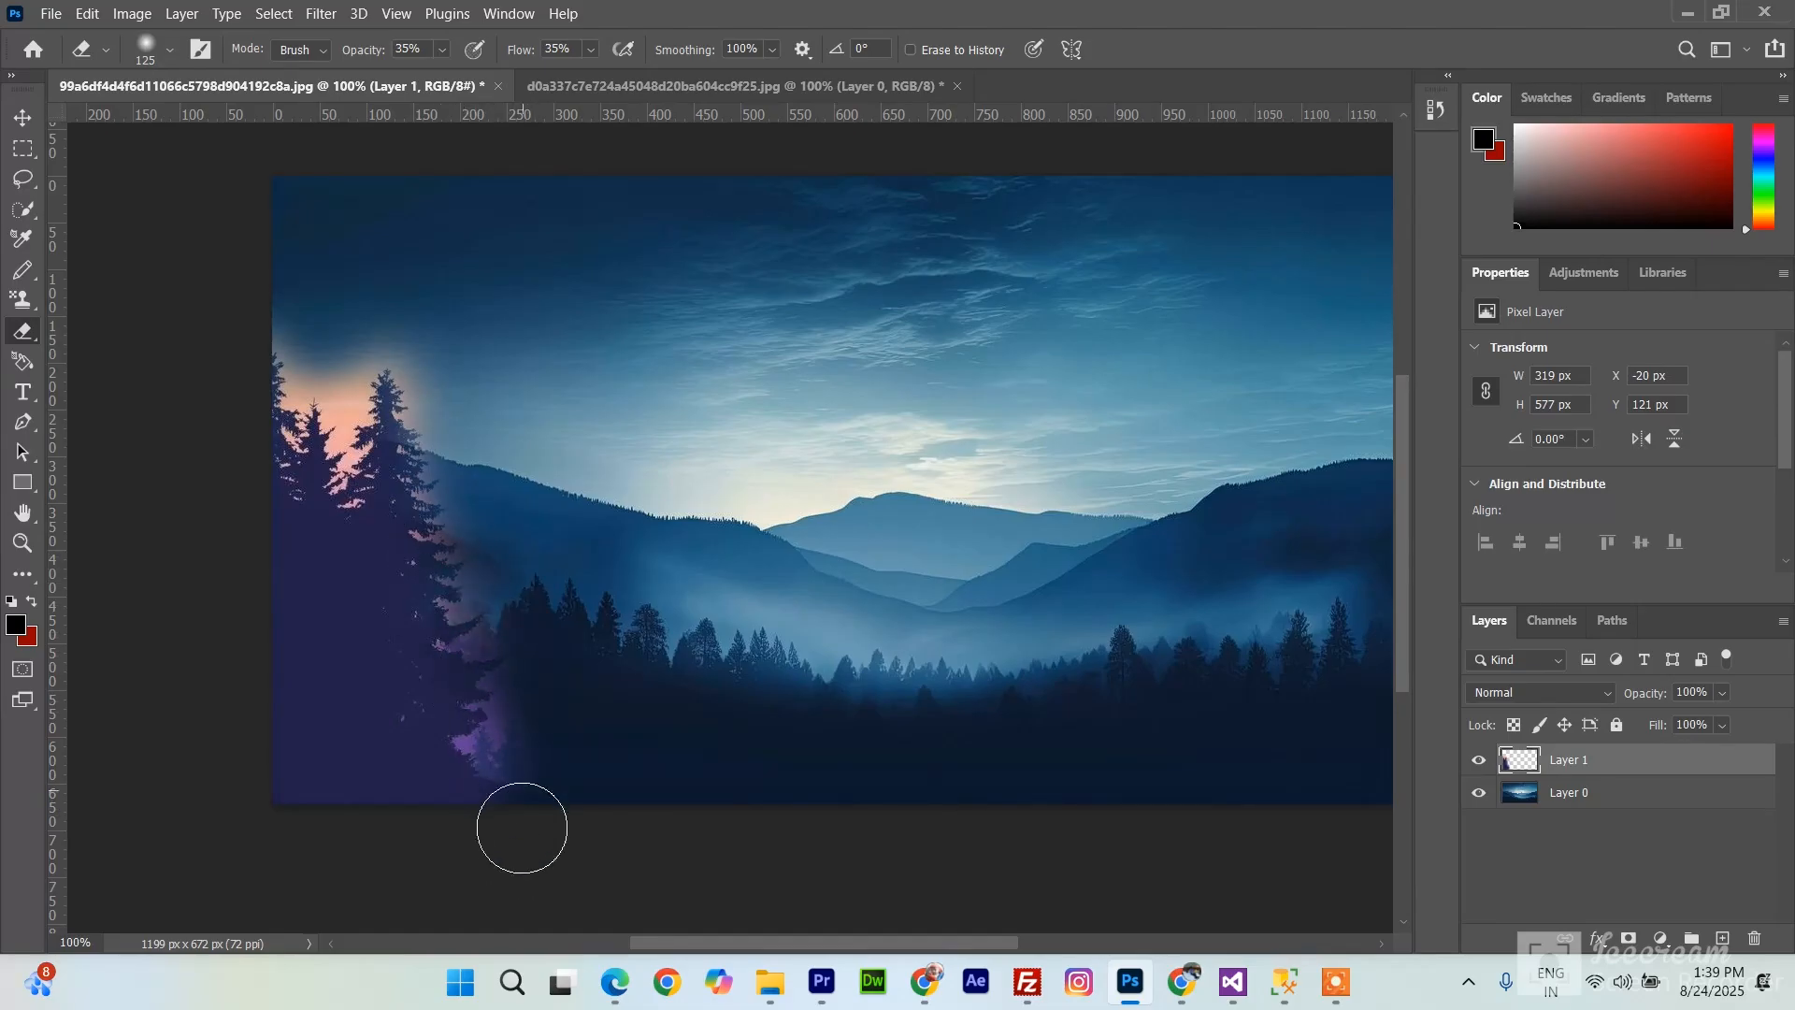
mouse_move(341, 445)
mouse_down()
mouse_move(337, 337)
mouse_move(355, 470)
mouse_move(340, 317)
mouse_up()
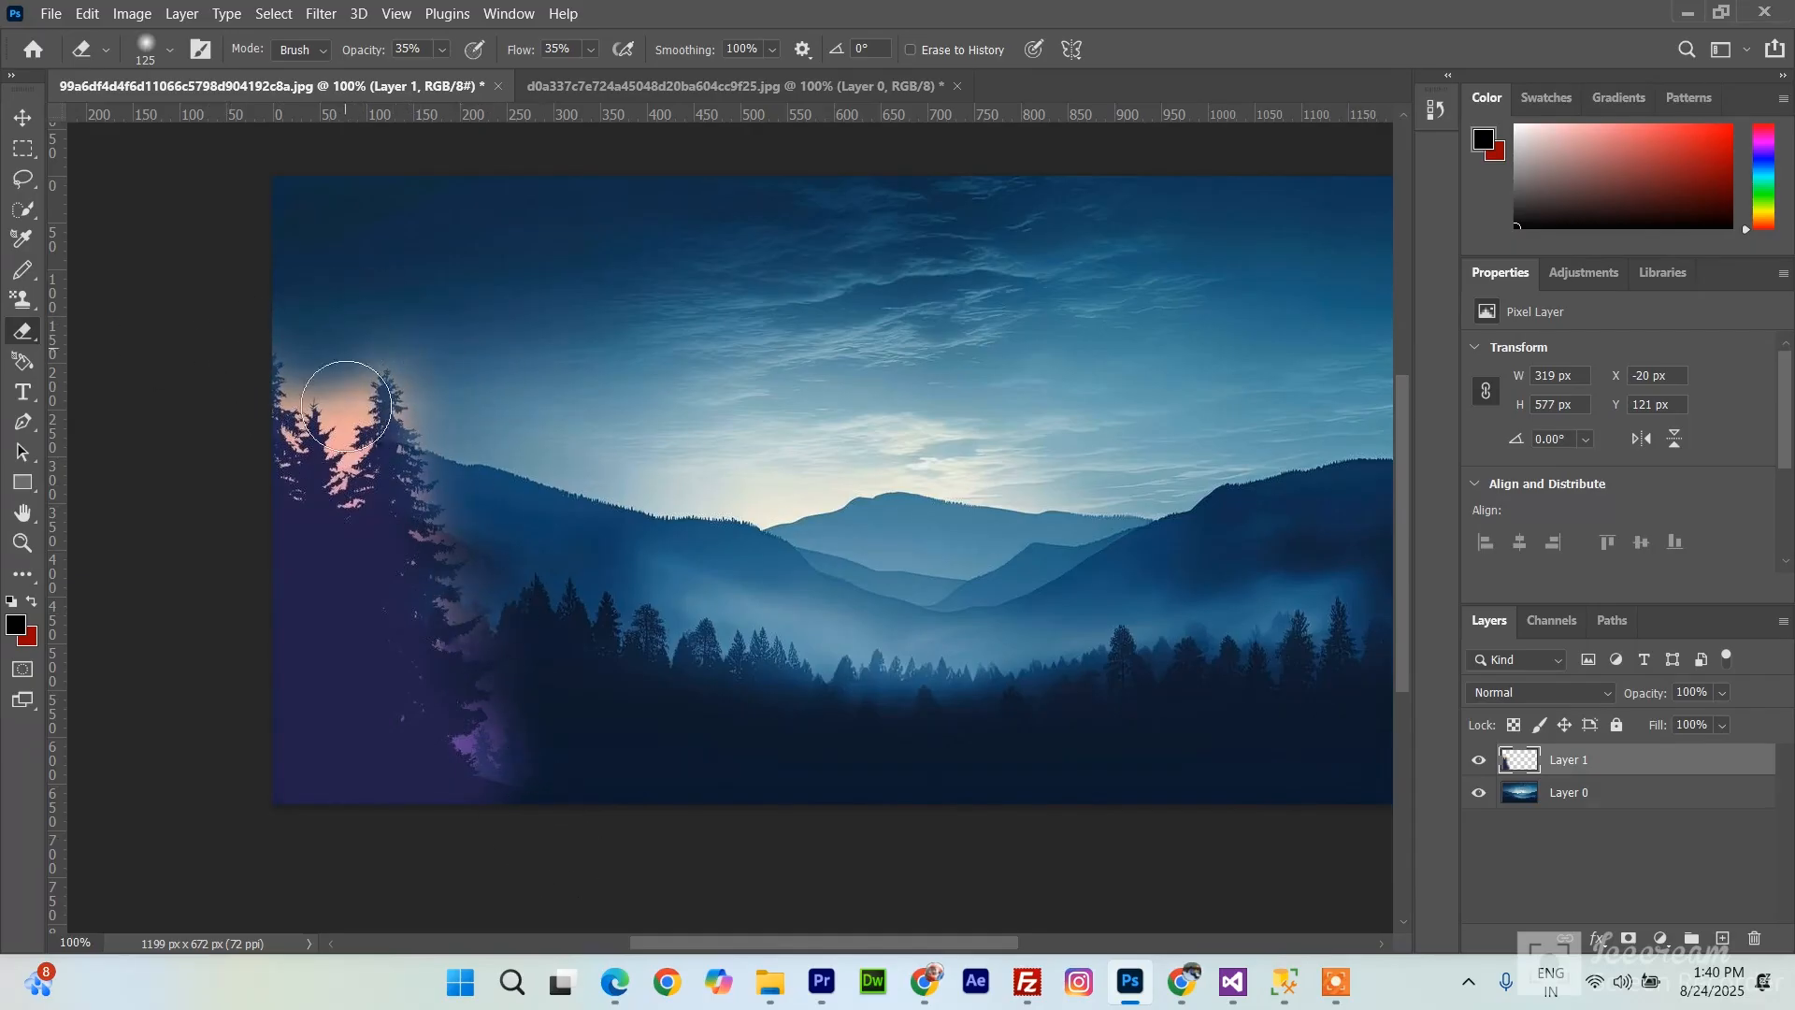
mouse_move(328, 403)
mouse_down()
mouse_move(343, 424)
mouse_move(328, 373)
mouse_move(341, 457)
mouse_move(320, 376)
mouse_up()
key(bracketleft)
key(bracketleft)
key(bracketleft)
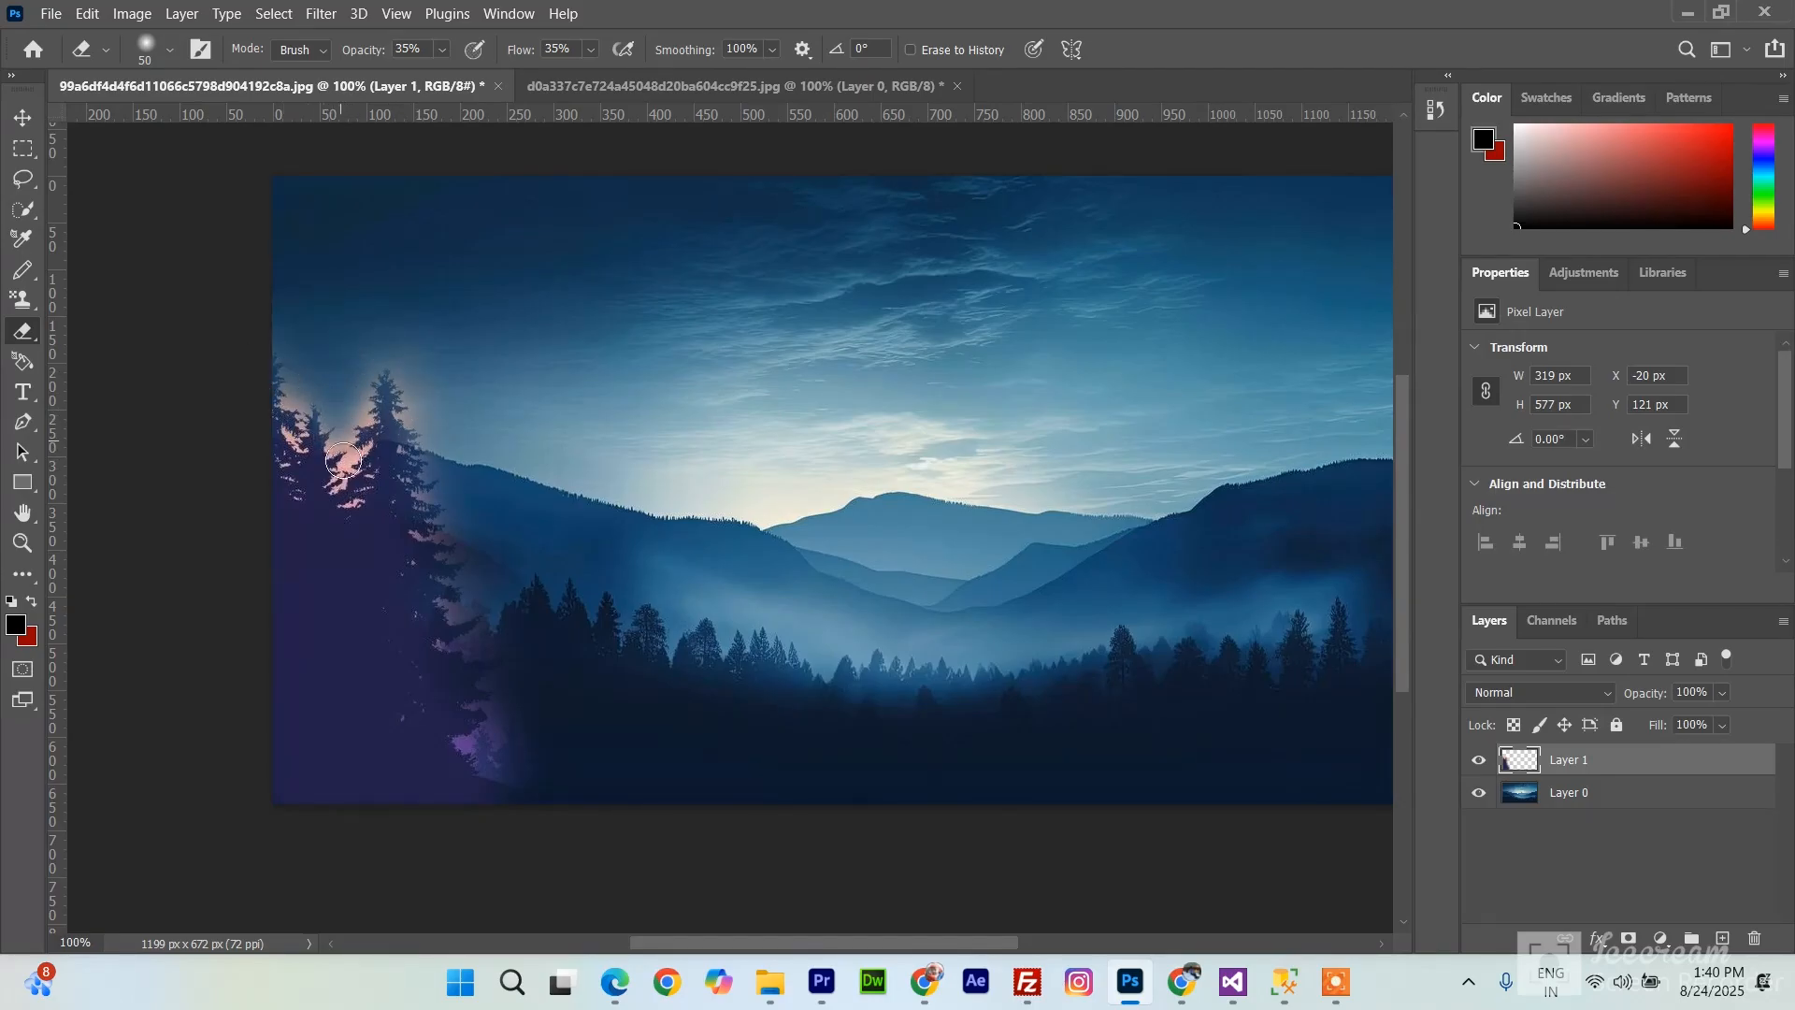
- Select the leftover glow around the pasted trees with the Magic Wand tool, delete it and deselect
scroll(518, 348, down, 2)
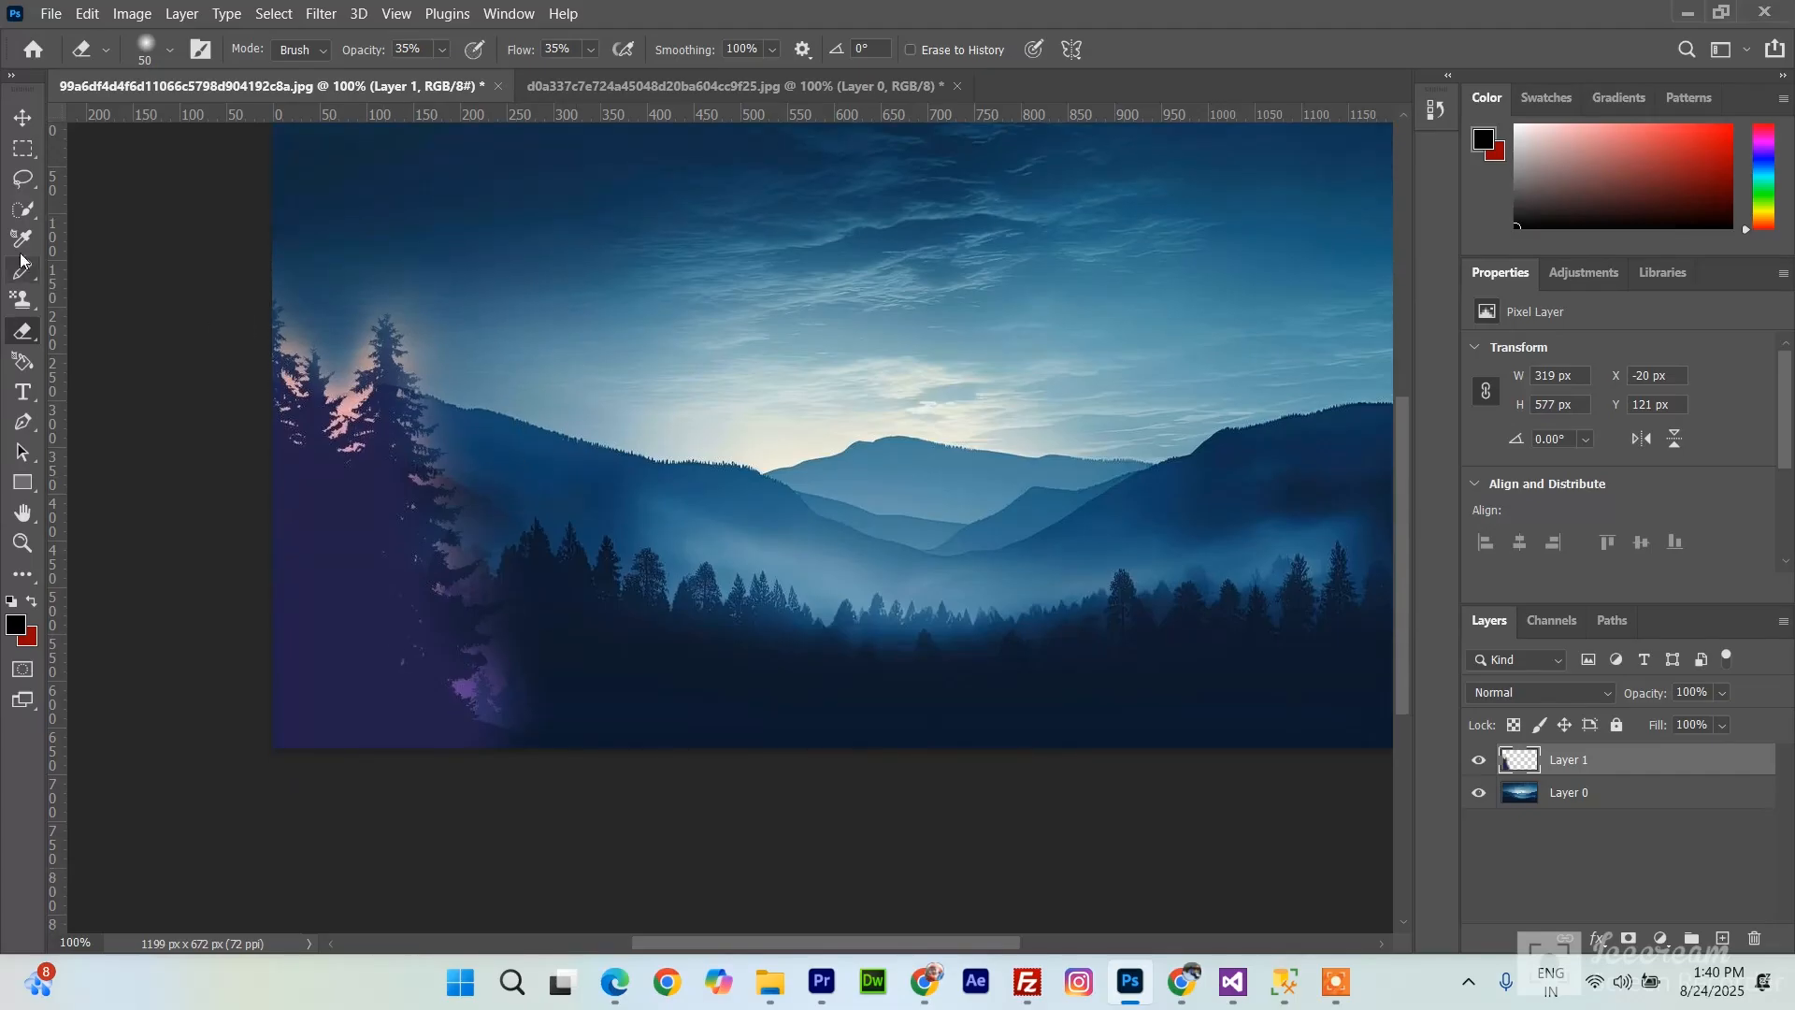
click(22, 211)
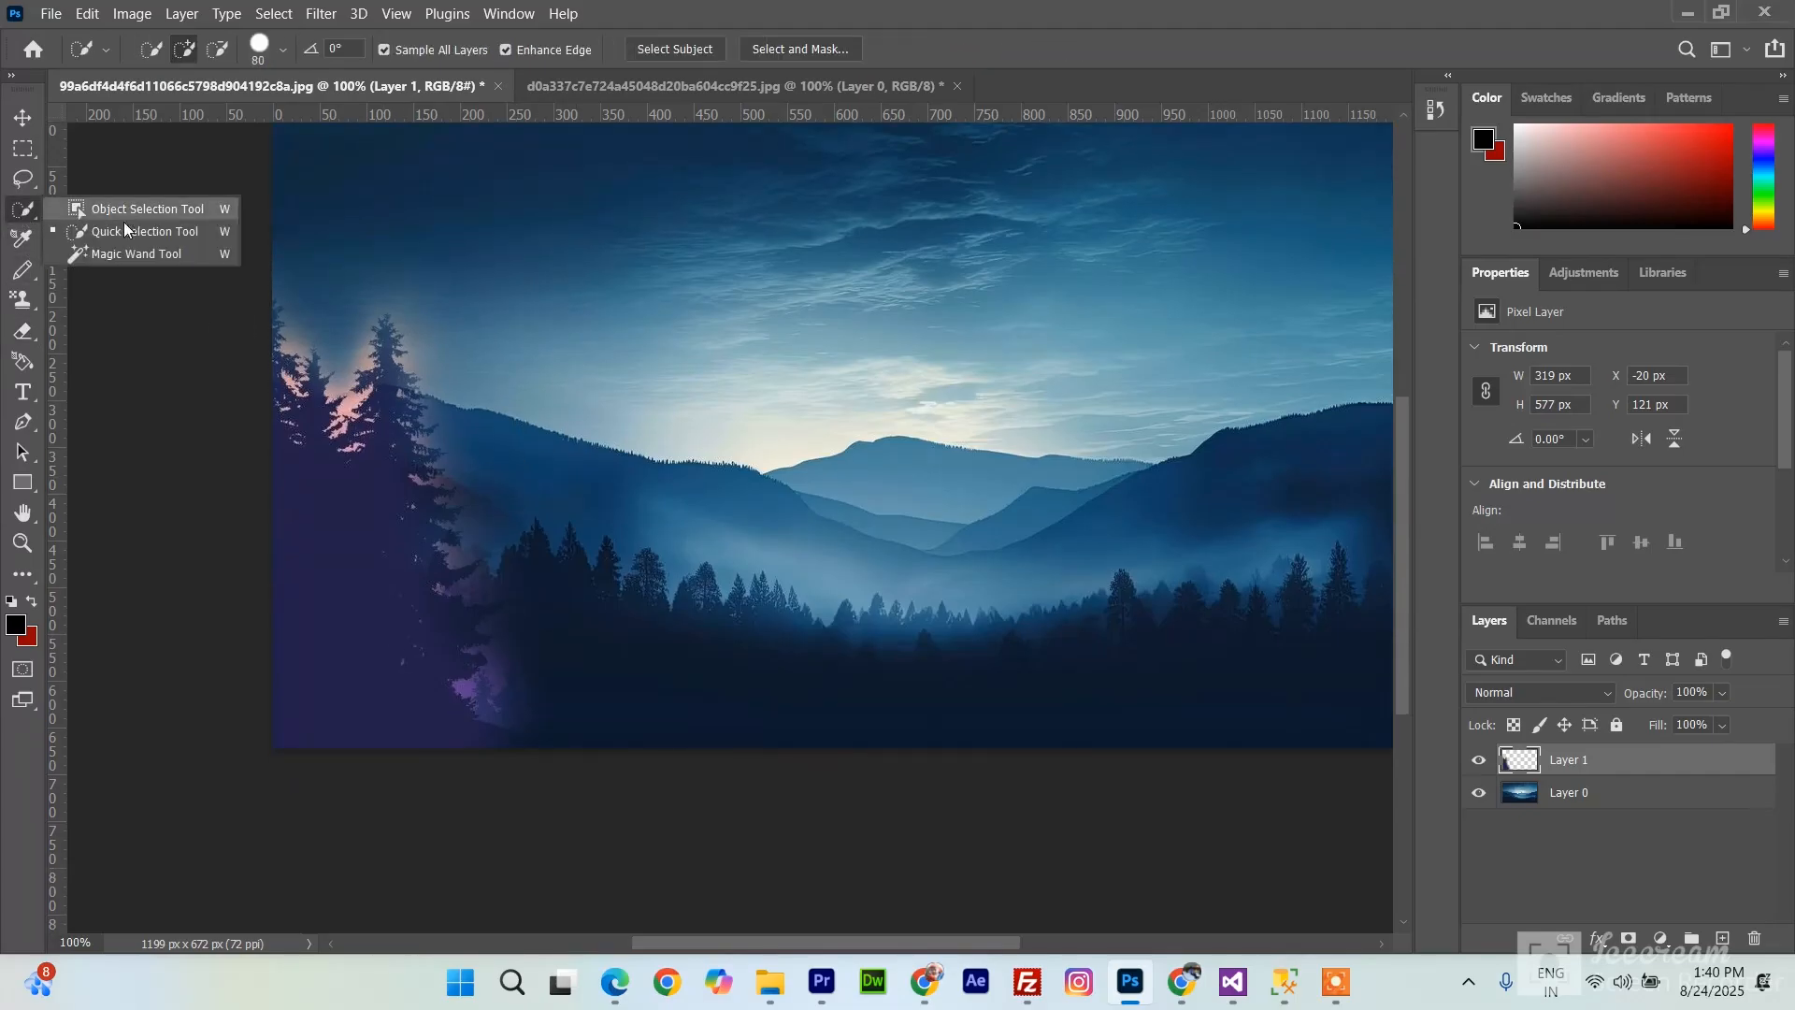
click(118, 249)
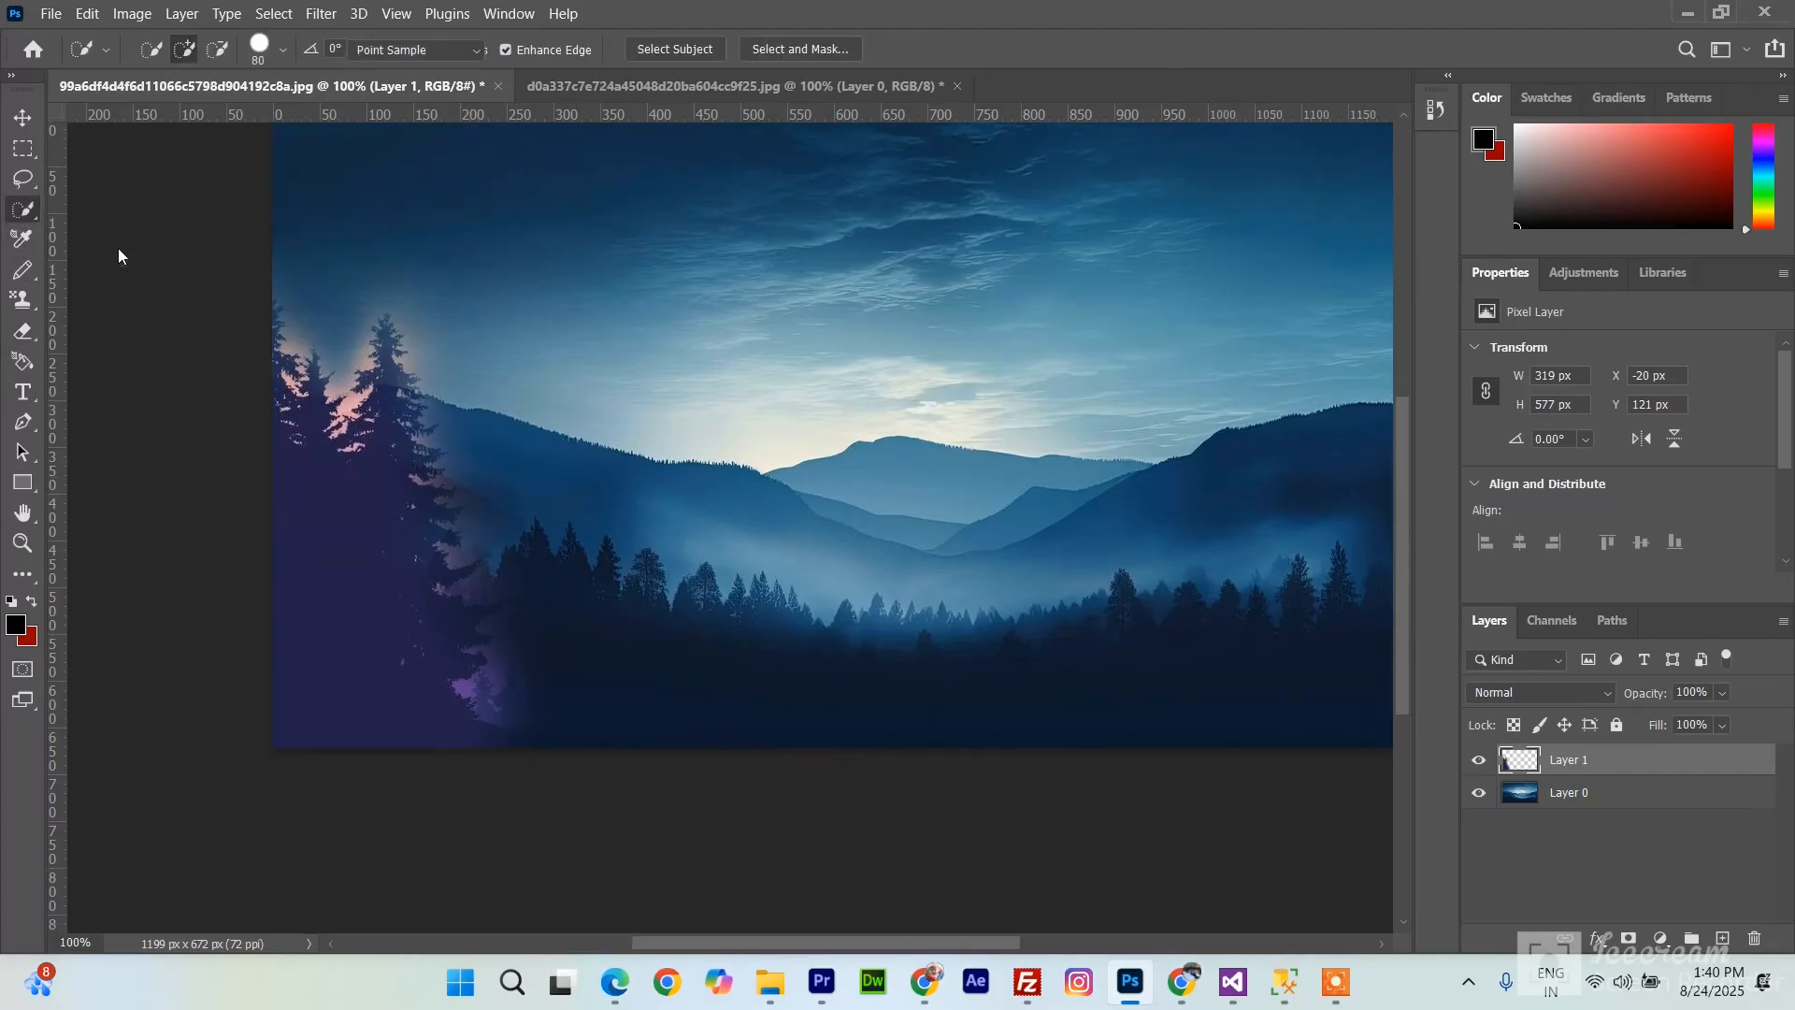
click(365, 405)
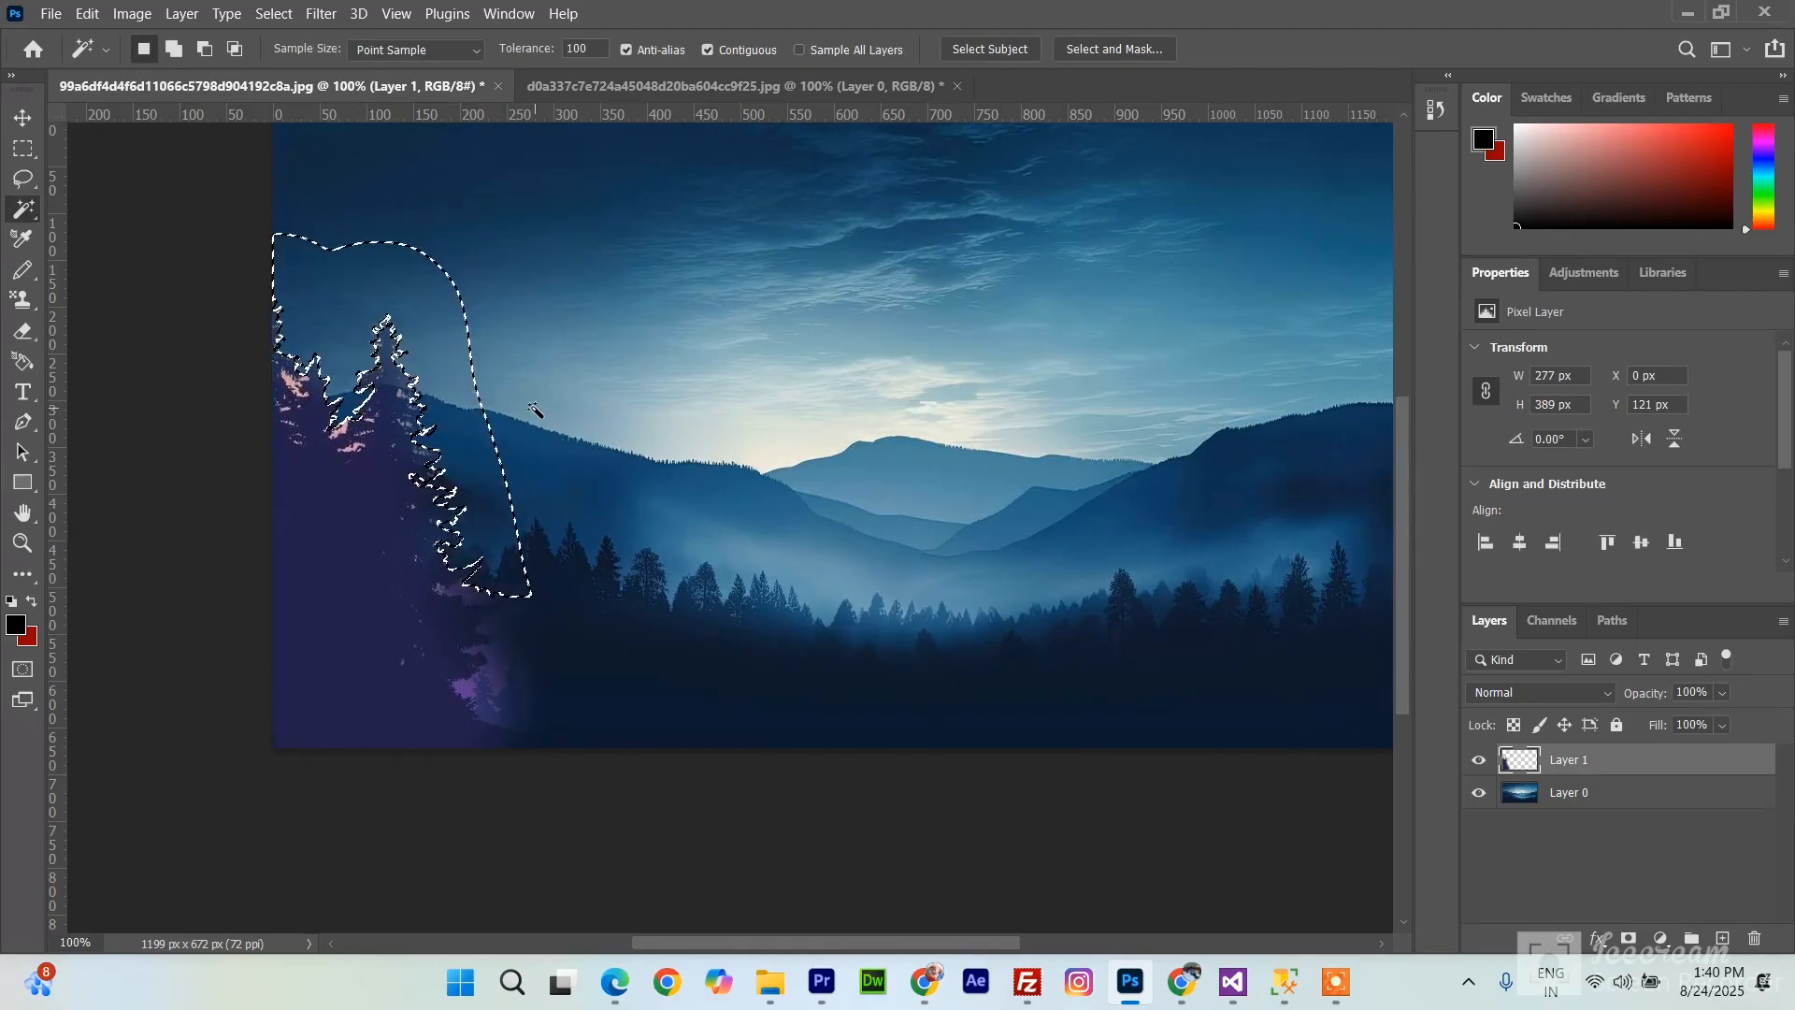
click(206, 294)
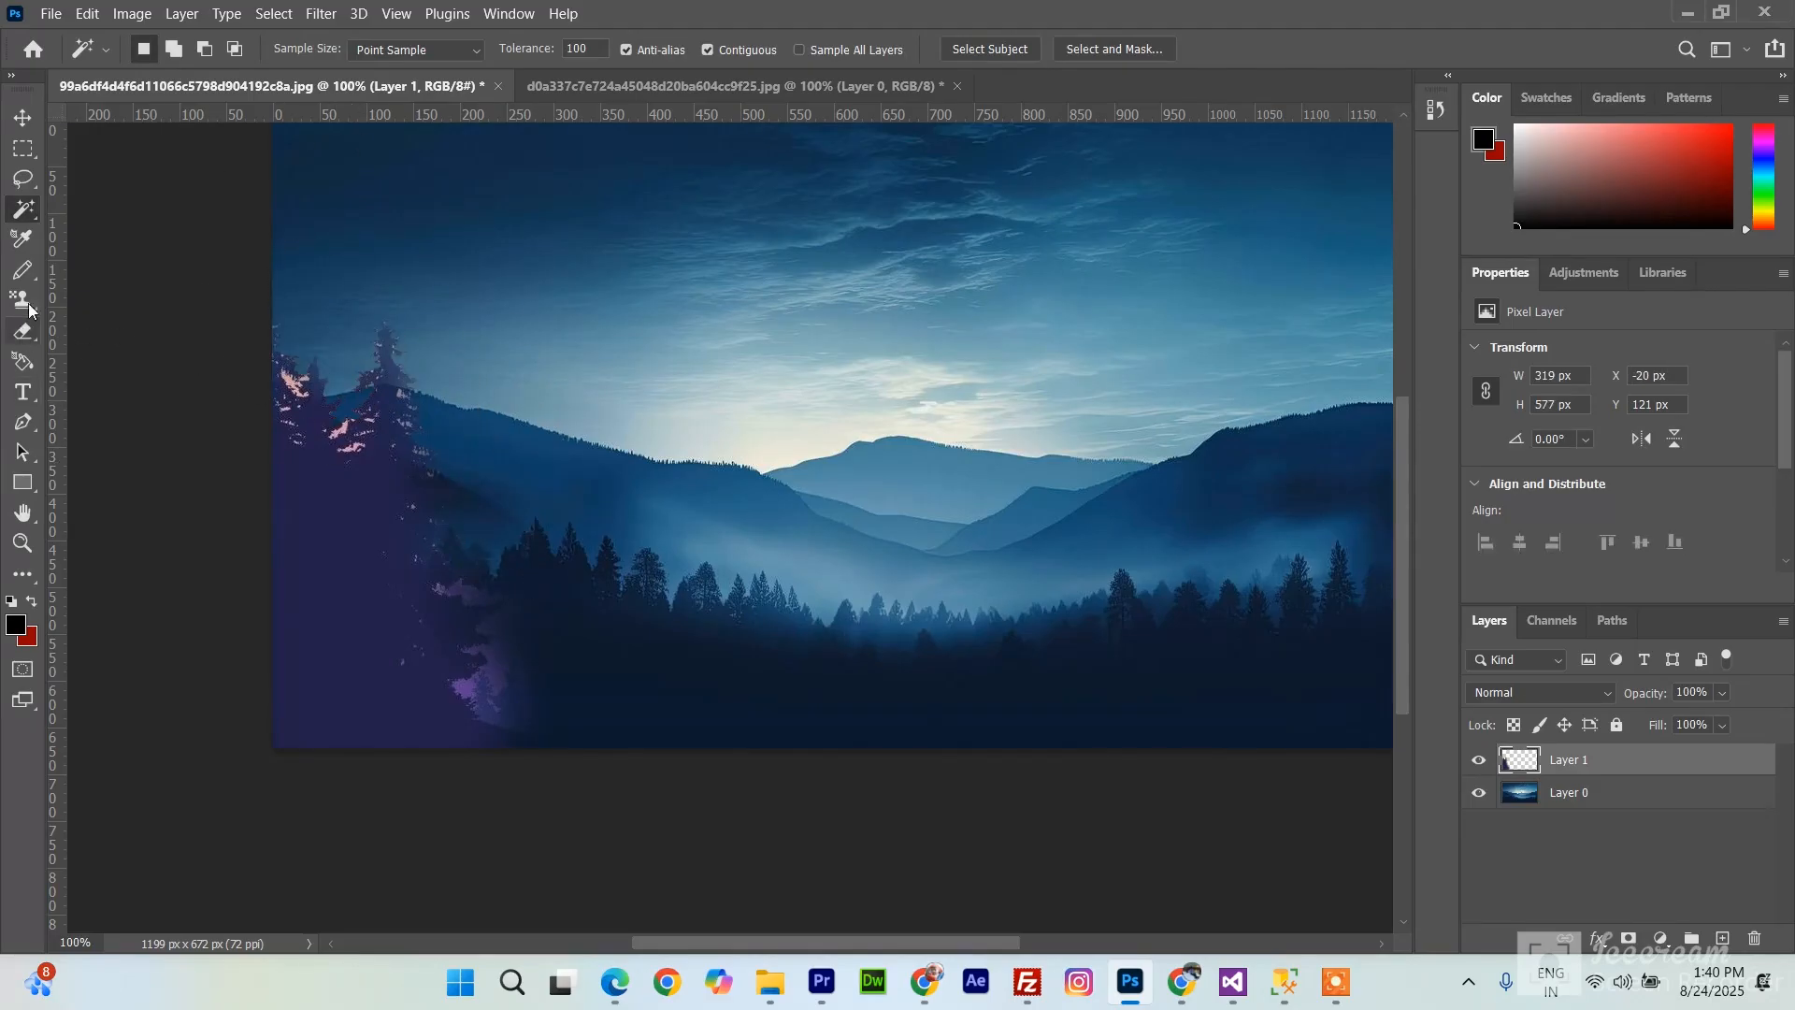
- Move the pasted tree layer slightly farther past the image's left edge, to X -42 px and Y 106 px
click(23, 330)
click(123, 330)
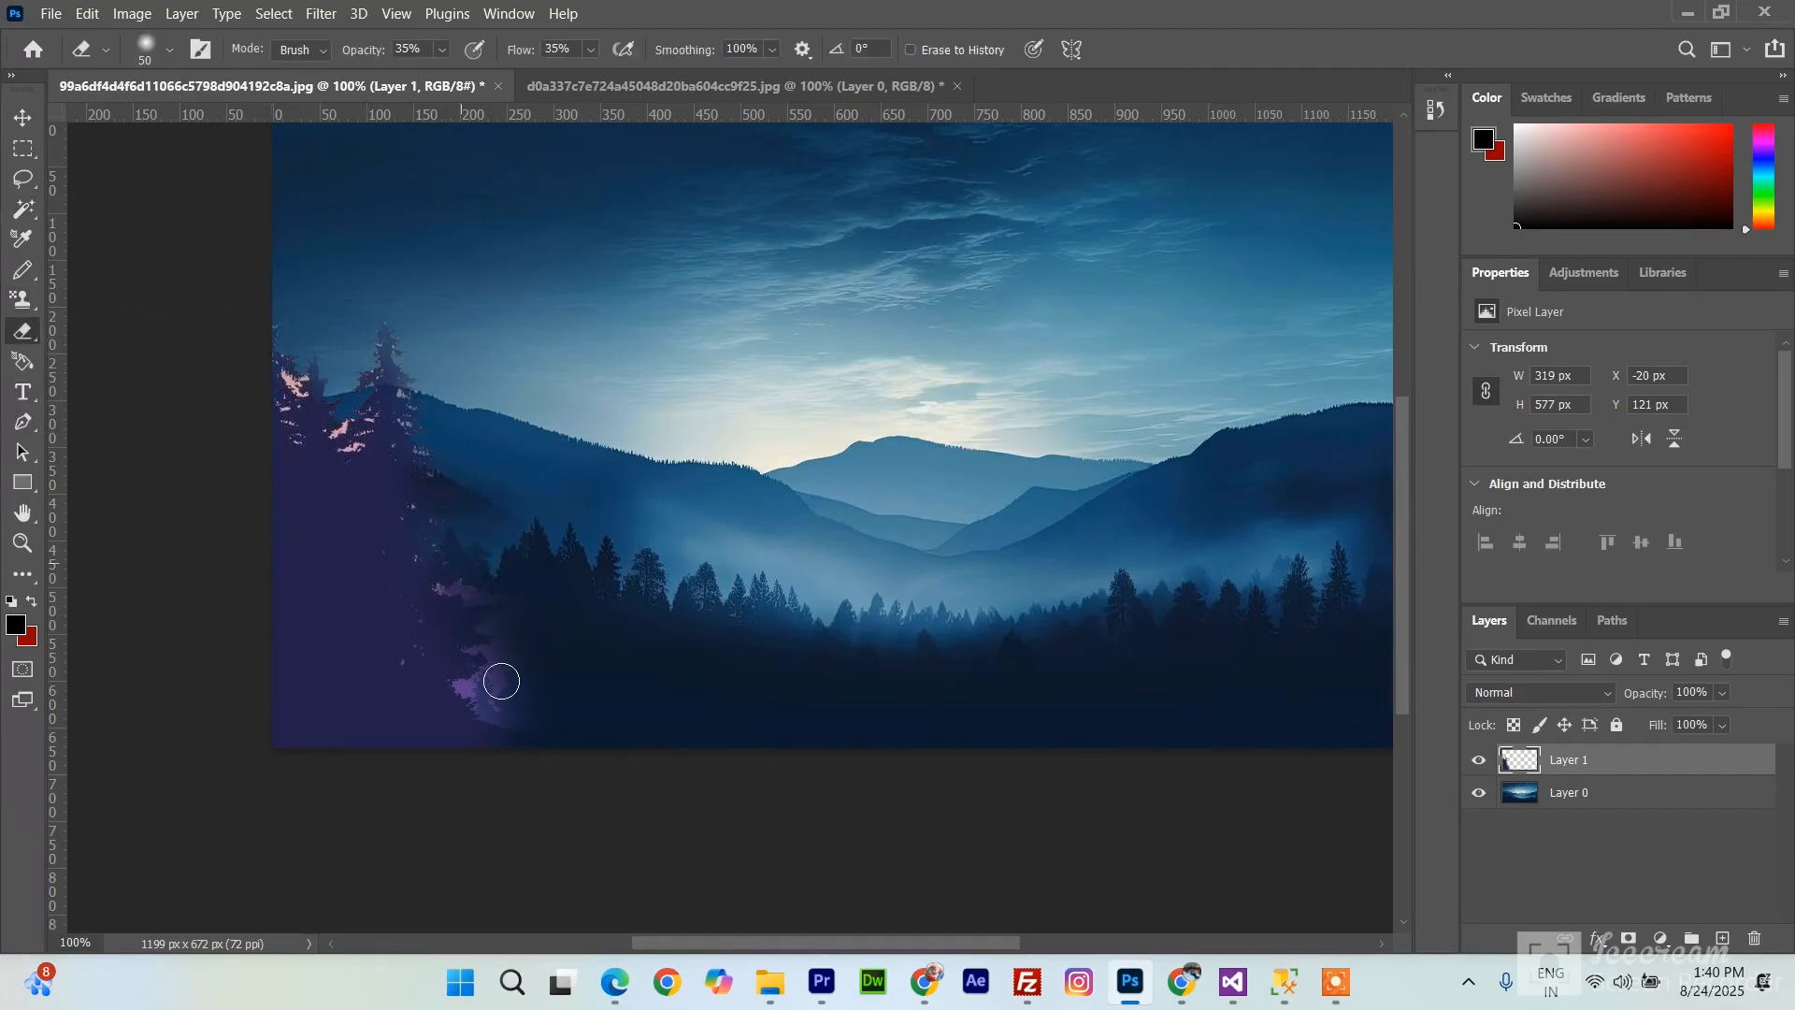
click(19, 118)
scroll(717, 649, up, 3)
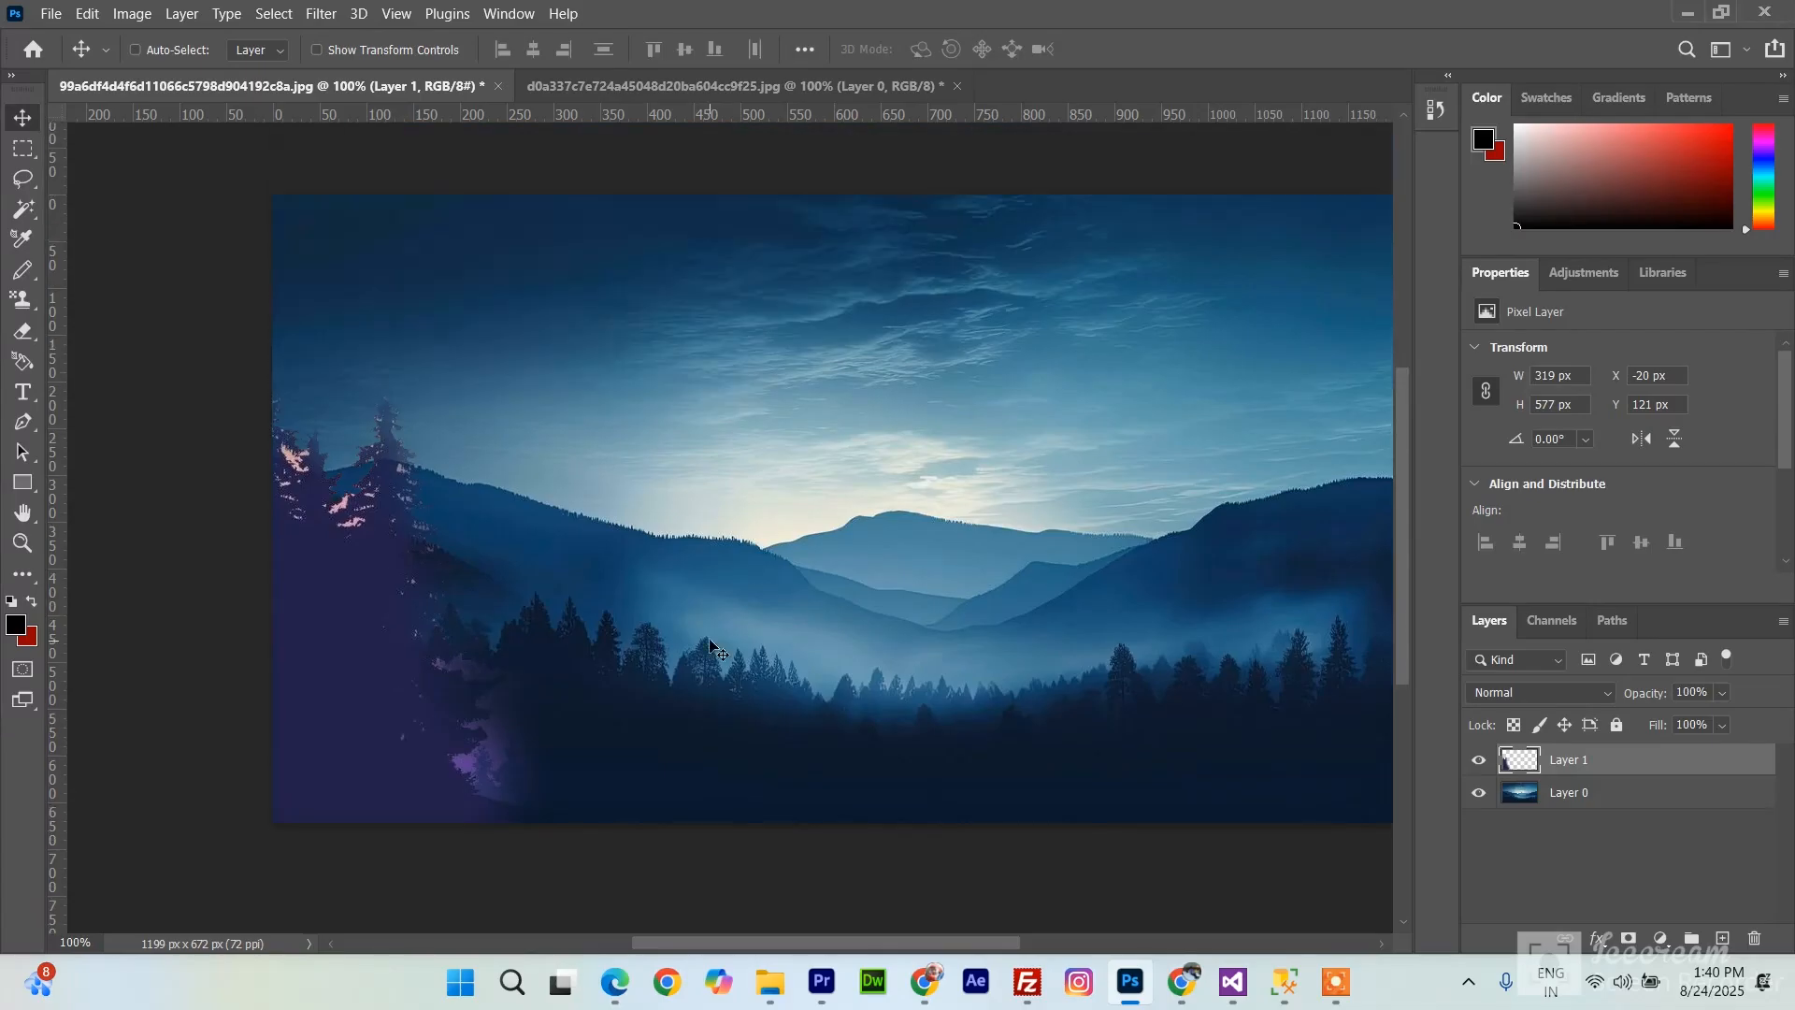
mouse_move(413, 708)
mouse_down()
mouse_move(429, 552)
mouse_move(396, 725)
mouse_move(401, 614)
mouse_move(403, 696)
mouse_up()
scroll(550, 728, down, 1)
scroll(692, 309, up, 1)
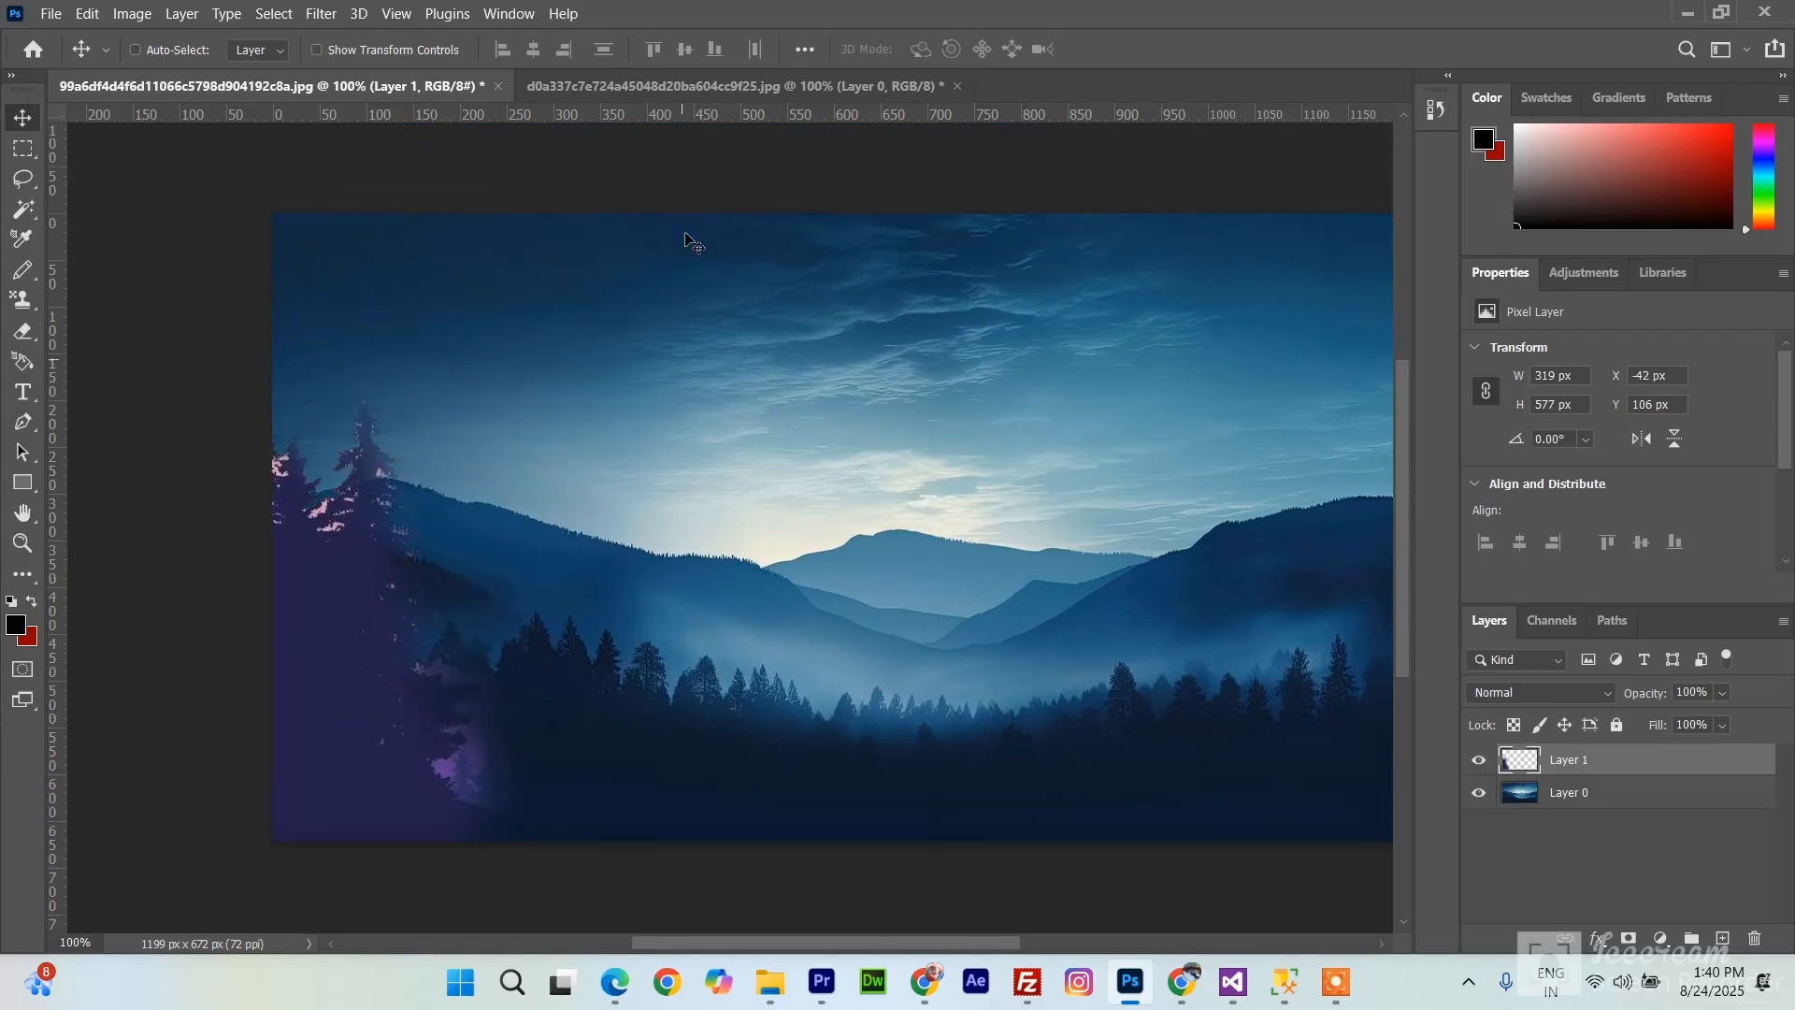
- Choose the Background Eraser tool and open 055bfbc4b4a79e6000de3e31bce2829d.jpg from the Downloads folder as a separate document
click(24, 332)
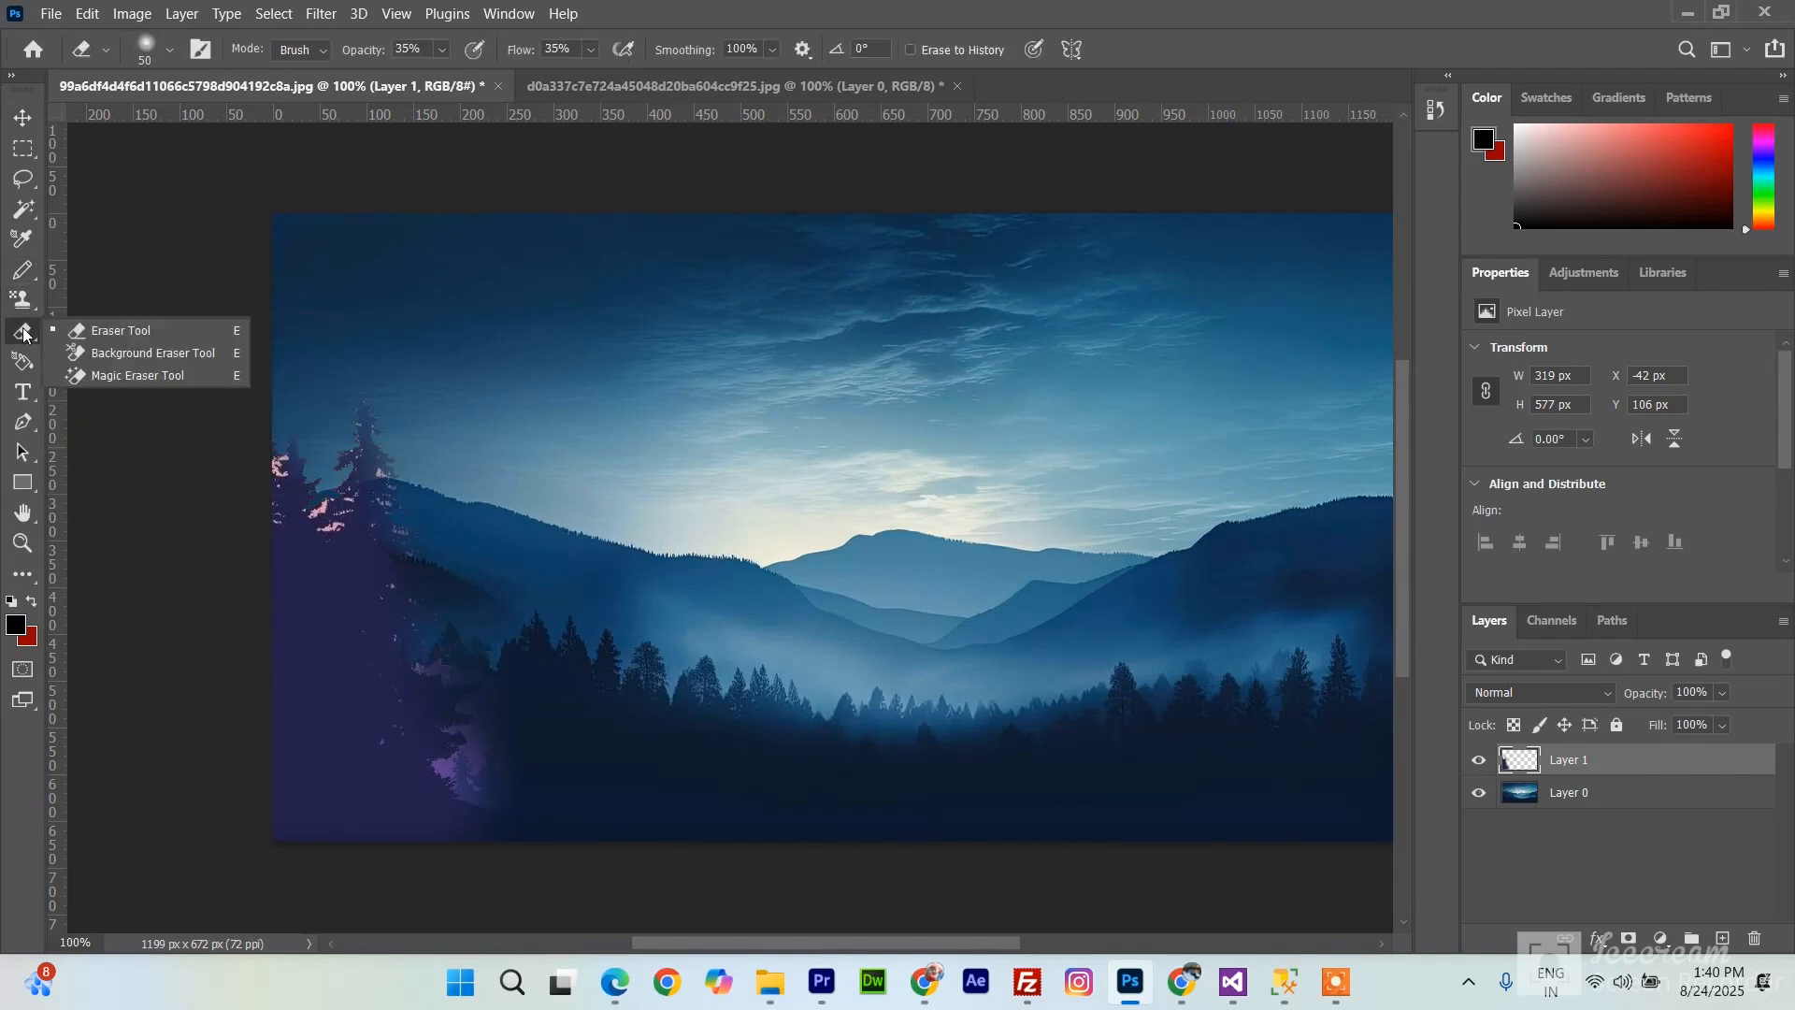
click(170, 352)
mouse_move(768, 982)
click(730, 861)
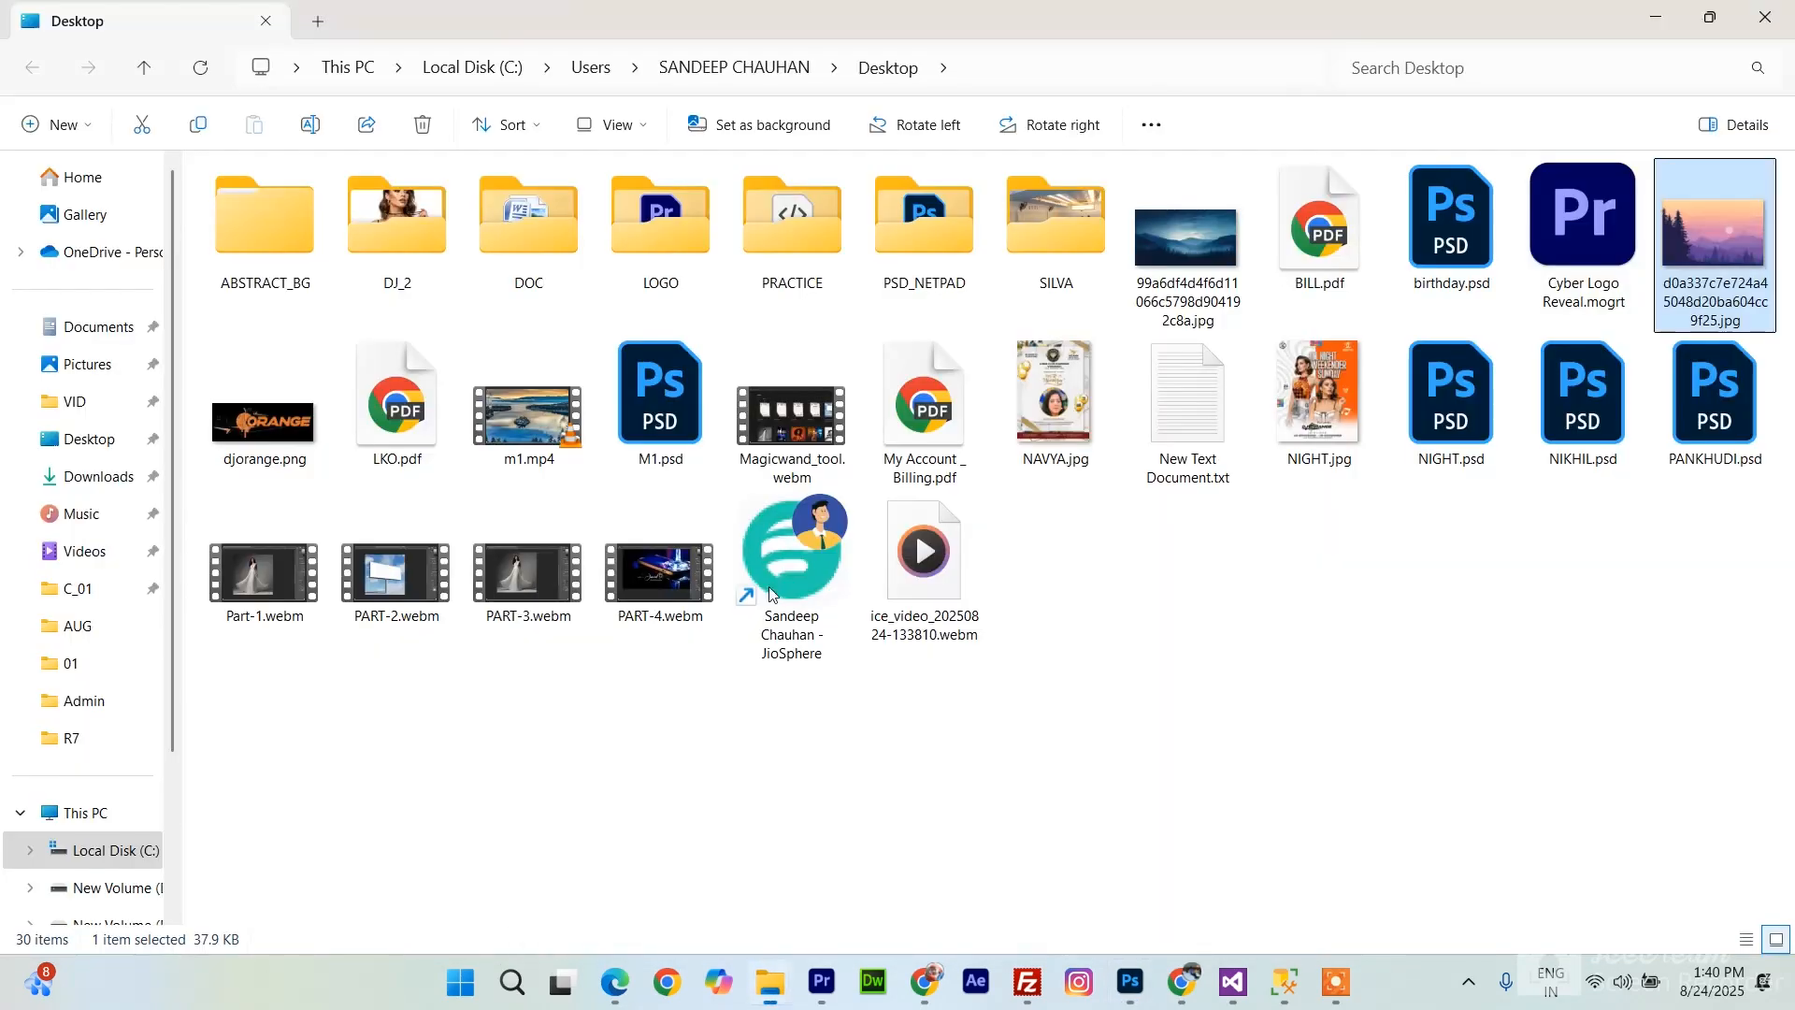
click(96, 477)
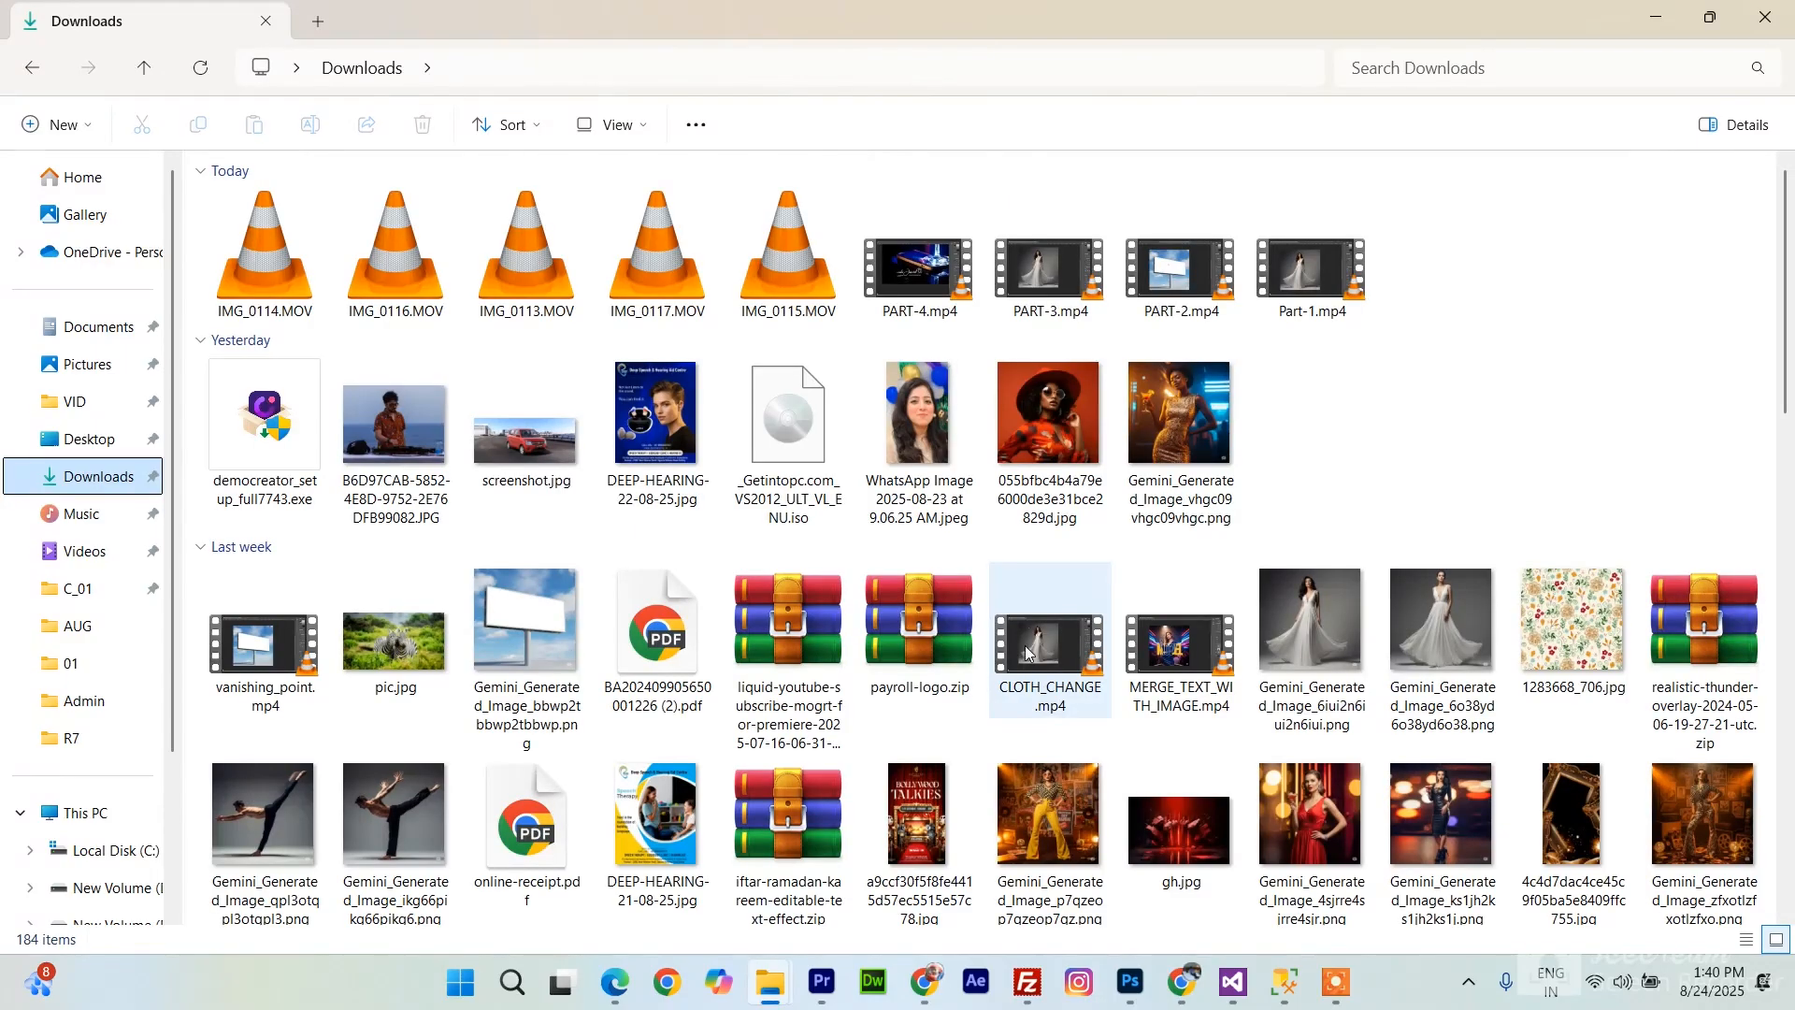
drag(1048, 402, 1058, 75)
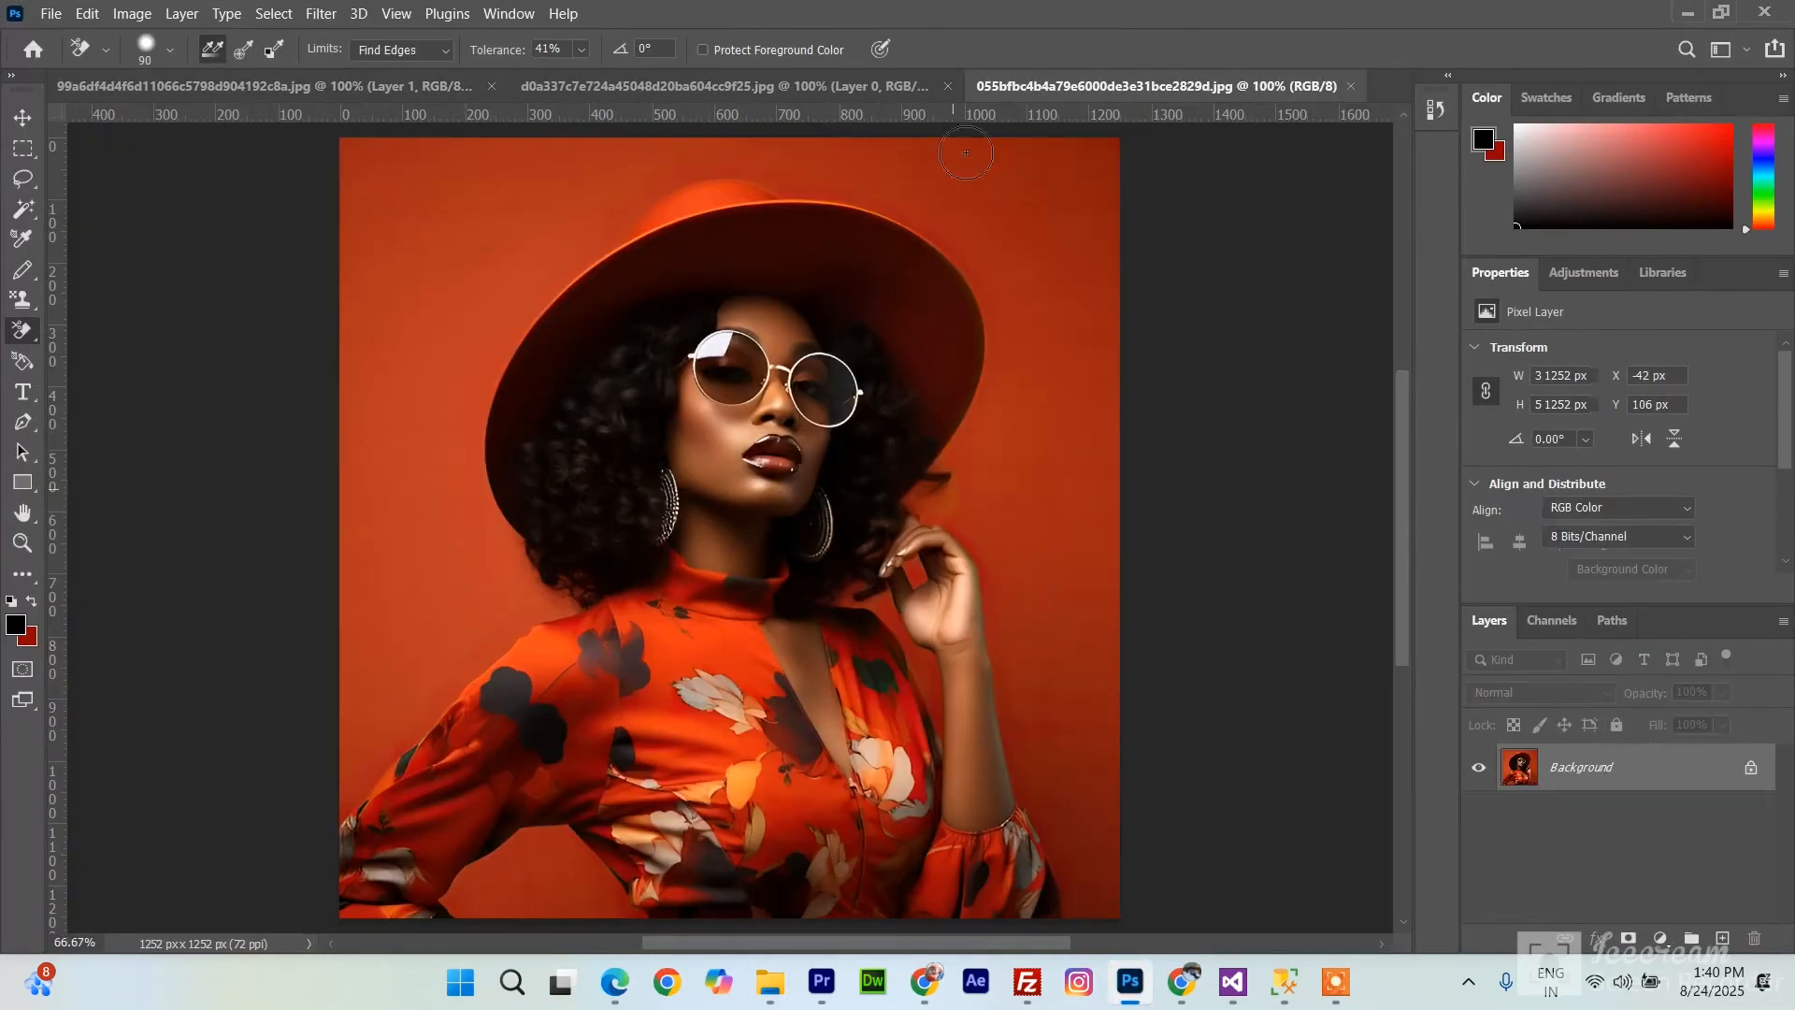
- Convert the portrait's locked background into the regular layer Layer 0 and choose the Background Eraser tool
double_click(1643, 777)
click(1085, 275)
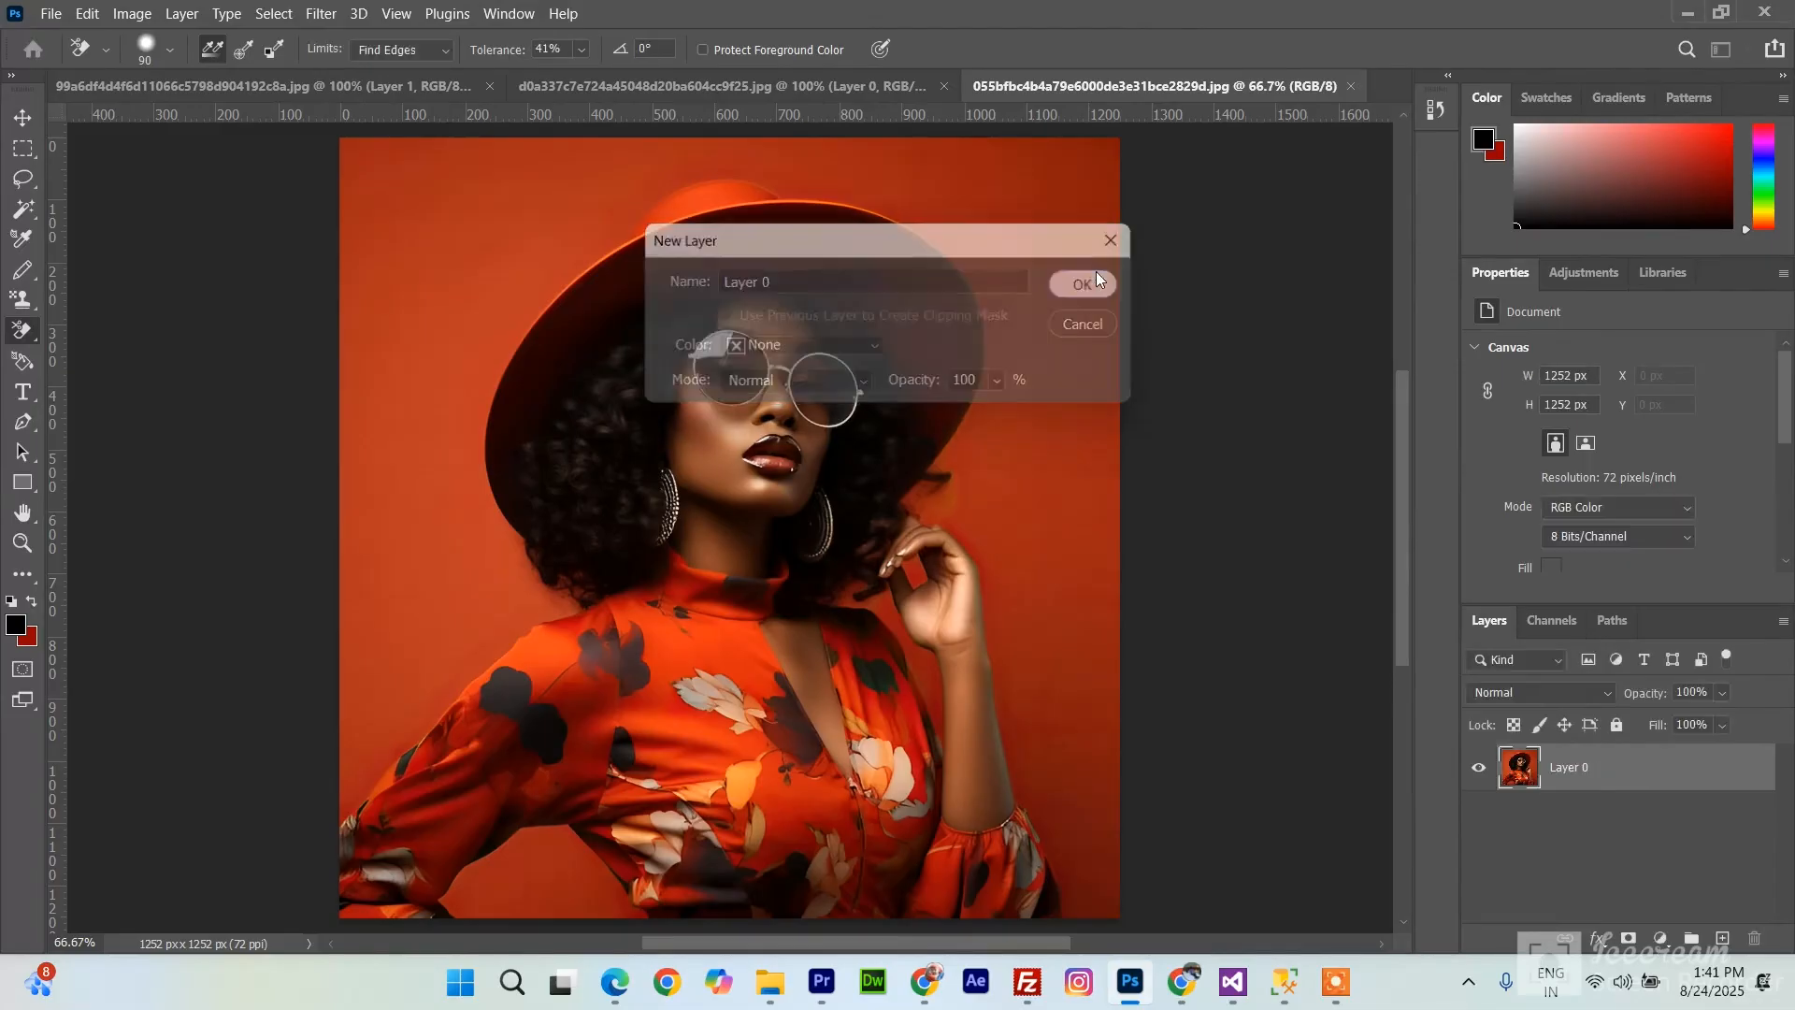
right_click(38, 335)
click(143, 355)
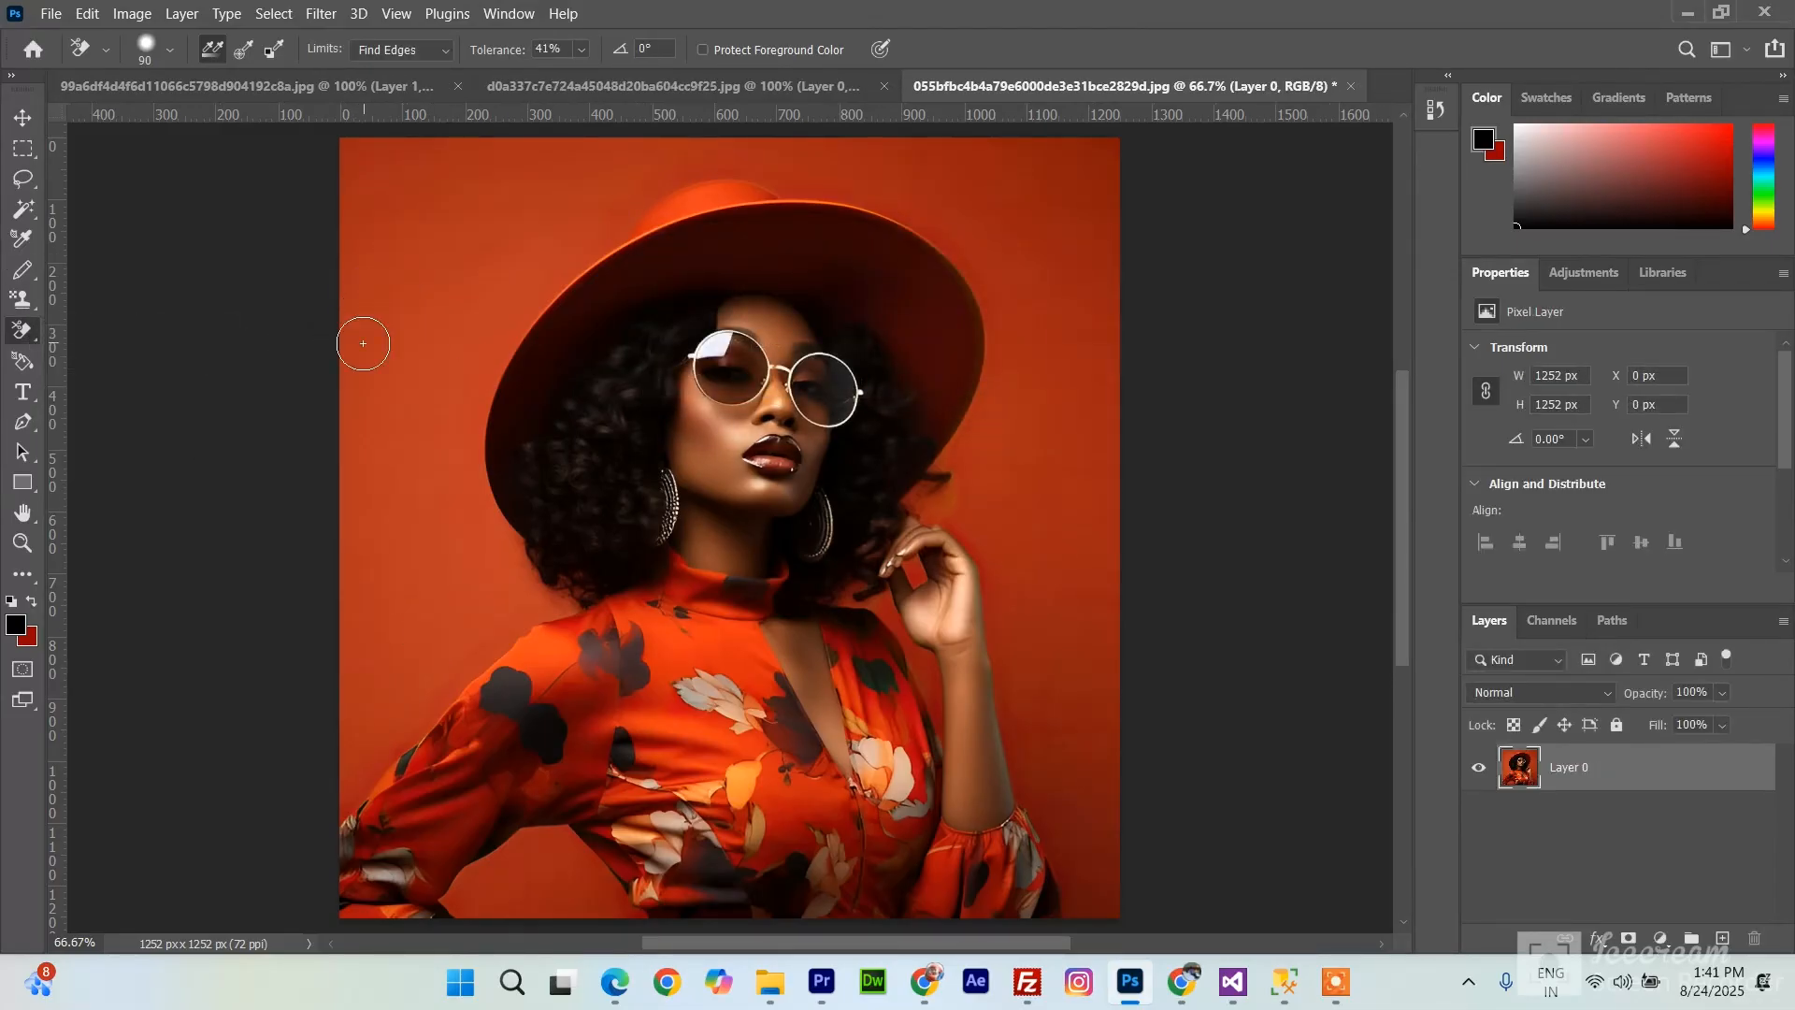
- Set the Background Eraser to 150 px with 50% tolerance and erase the red backdrop around the woman
key(bracketright)
key(bracketright)
key(bracketright)
mouse_move(595, 69)
mouse_down()
mouse_move(587, 91)
mouse_move(603, 92)
mouse_up()
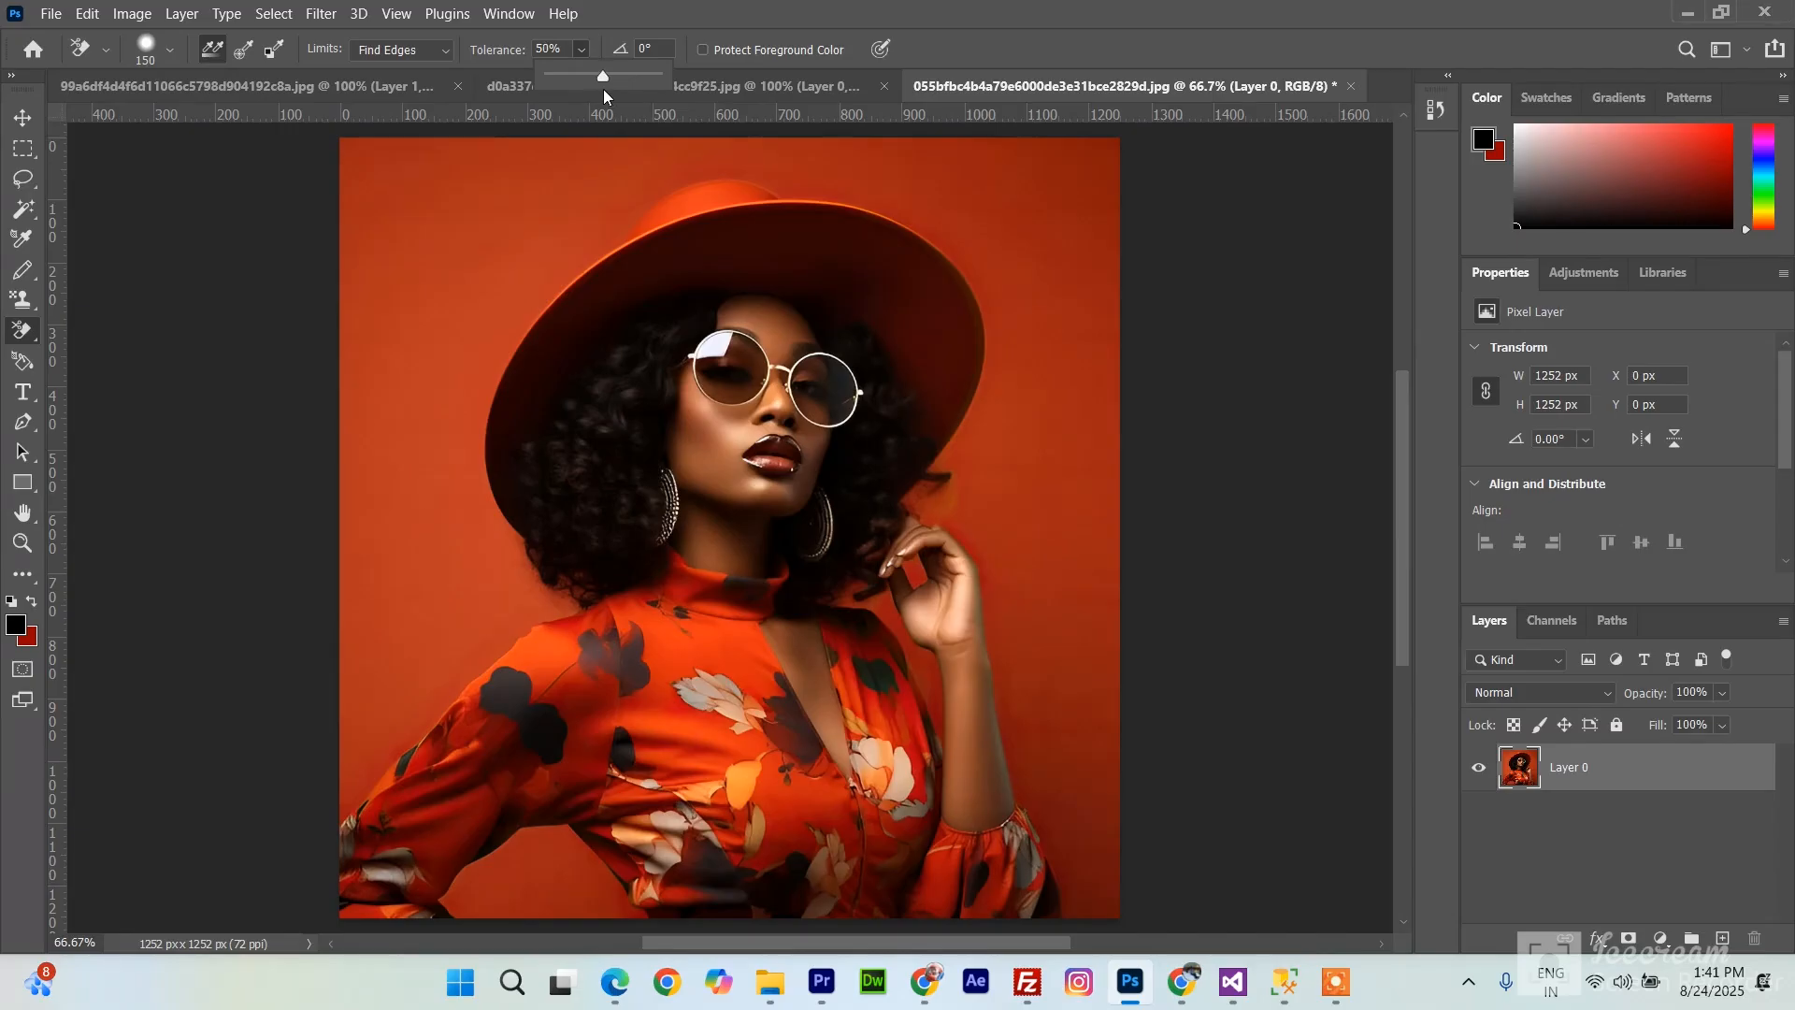
mouse_move(373, 188)
mouse_down()
mouse_move(340, 582)
mouse_move(451, 191)
mouse_move(319, 158)
mouse_move(810, 115)
mouse_move(957, 146)
mouse_move(1068, 195)
mouse_move(1106, 278)
mouse_move(1113, 532)
mouse_move(1044, 427)
mouse_move(1041, 369)
mouse_move(1039, 446)
mouse_move(990, 477)
mouse_move(985, 504)
mouse_move(1014, 532)
mouse_move(1107, 916)
mouse_move(1085, 567)
mouse_move(1019, 243)
mouse_move(1021, 190)
mouse_move(1122, 168)
mouse_move(816, 140)
mouse_move(996, 227)
mouse_move(1019, 312)
mouse_up()
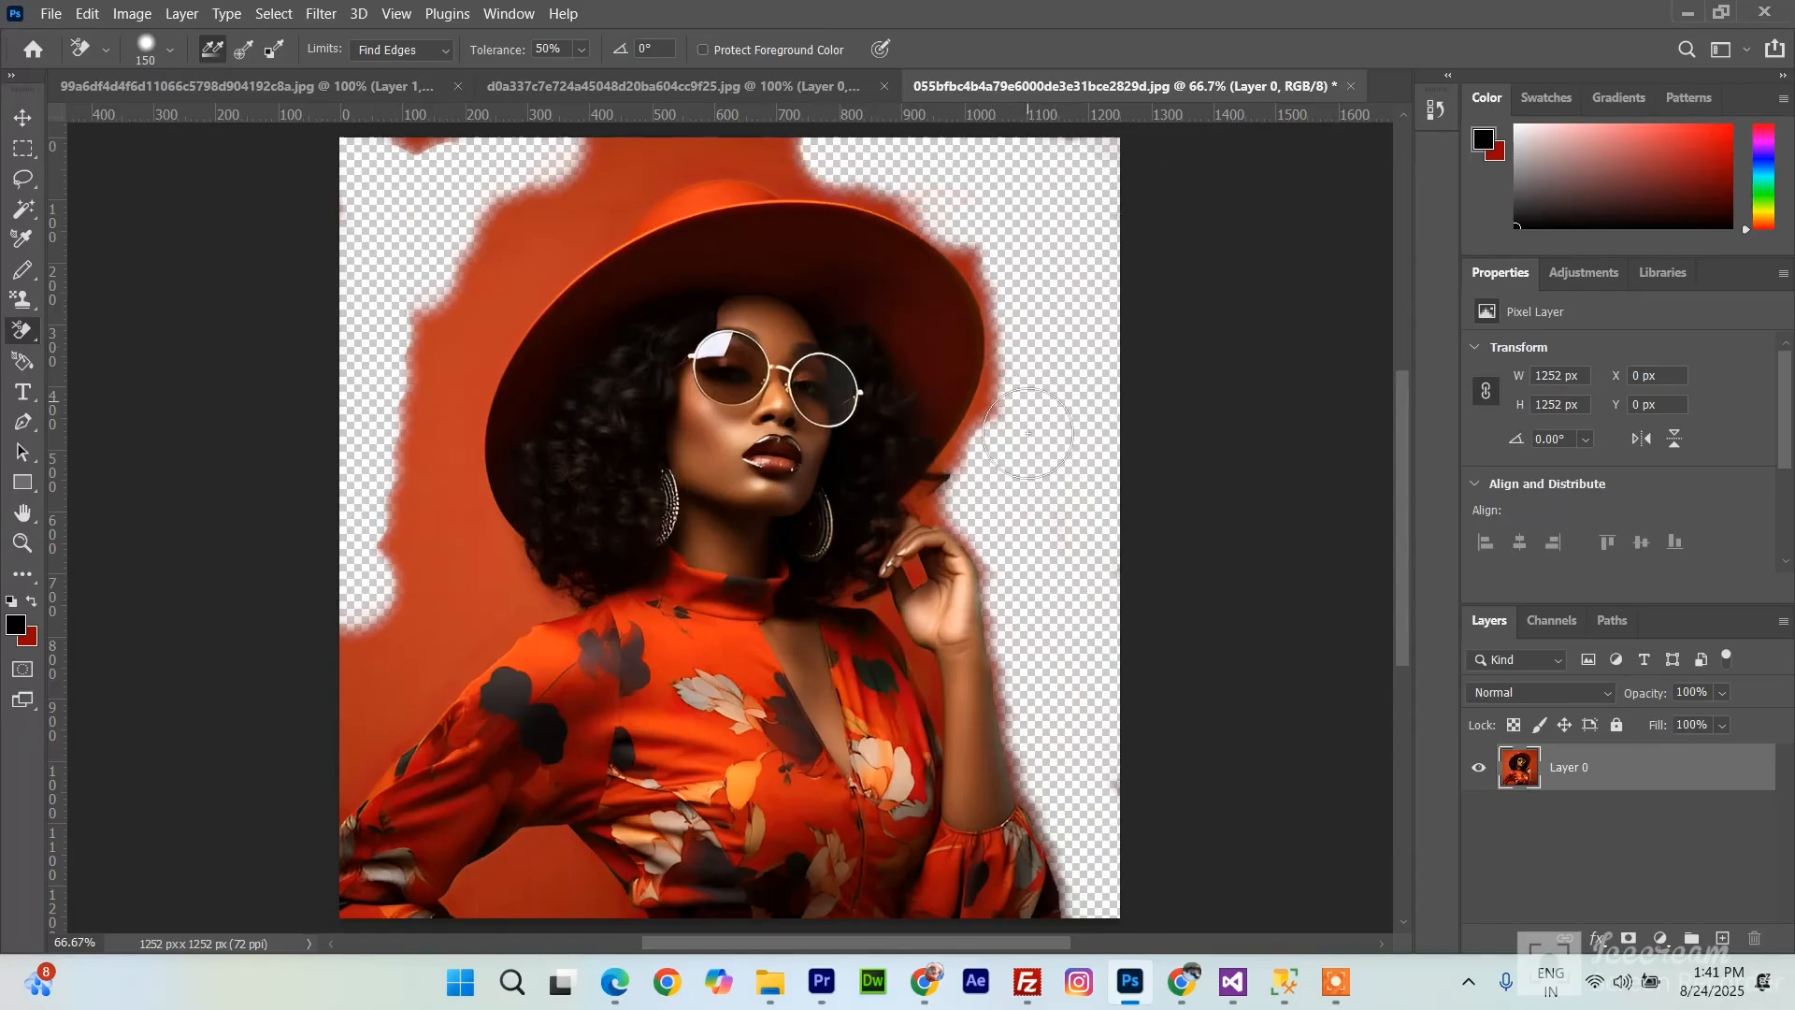
scroll(822, 200, up, 2)
mouse_move(797, 206)
mouse_down()
mouse_move(485, 258)
mouse_move(861, 187)
mouse_move(456, 233)
mouse_move(521, 311)
mouse_move(572, 258)
mouse_move(474, 398)
mouse_move(448, 511)
mouse_move(450, 590)
mouse_move(502, 675)
mouse_move(424, 739)
mouse_move(335, 871)
mouse_move(384, 627)
mouse_move(394, 375)
mouse_move(365, 756)
mouse_move(418, 343)
mouse_move(498, 240)
mouse_move(436, 371)
mouse_move(430, 498)
mouse_move(471, 324)
mouse_move(502, 284)
mouse_move(382, 520)
mouse_move(404, 603)
mouse_move(395, 491)
mouse_move(417, 711)
mouse_move(371, 337)
mouse_move(478, 196)
mouse_move(303, 236)
mouse_move(882, 231)
mouse_up()
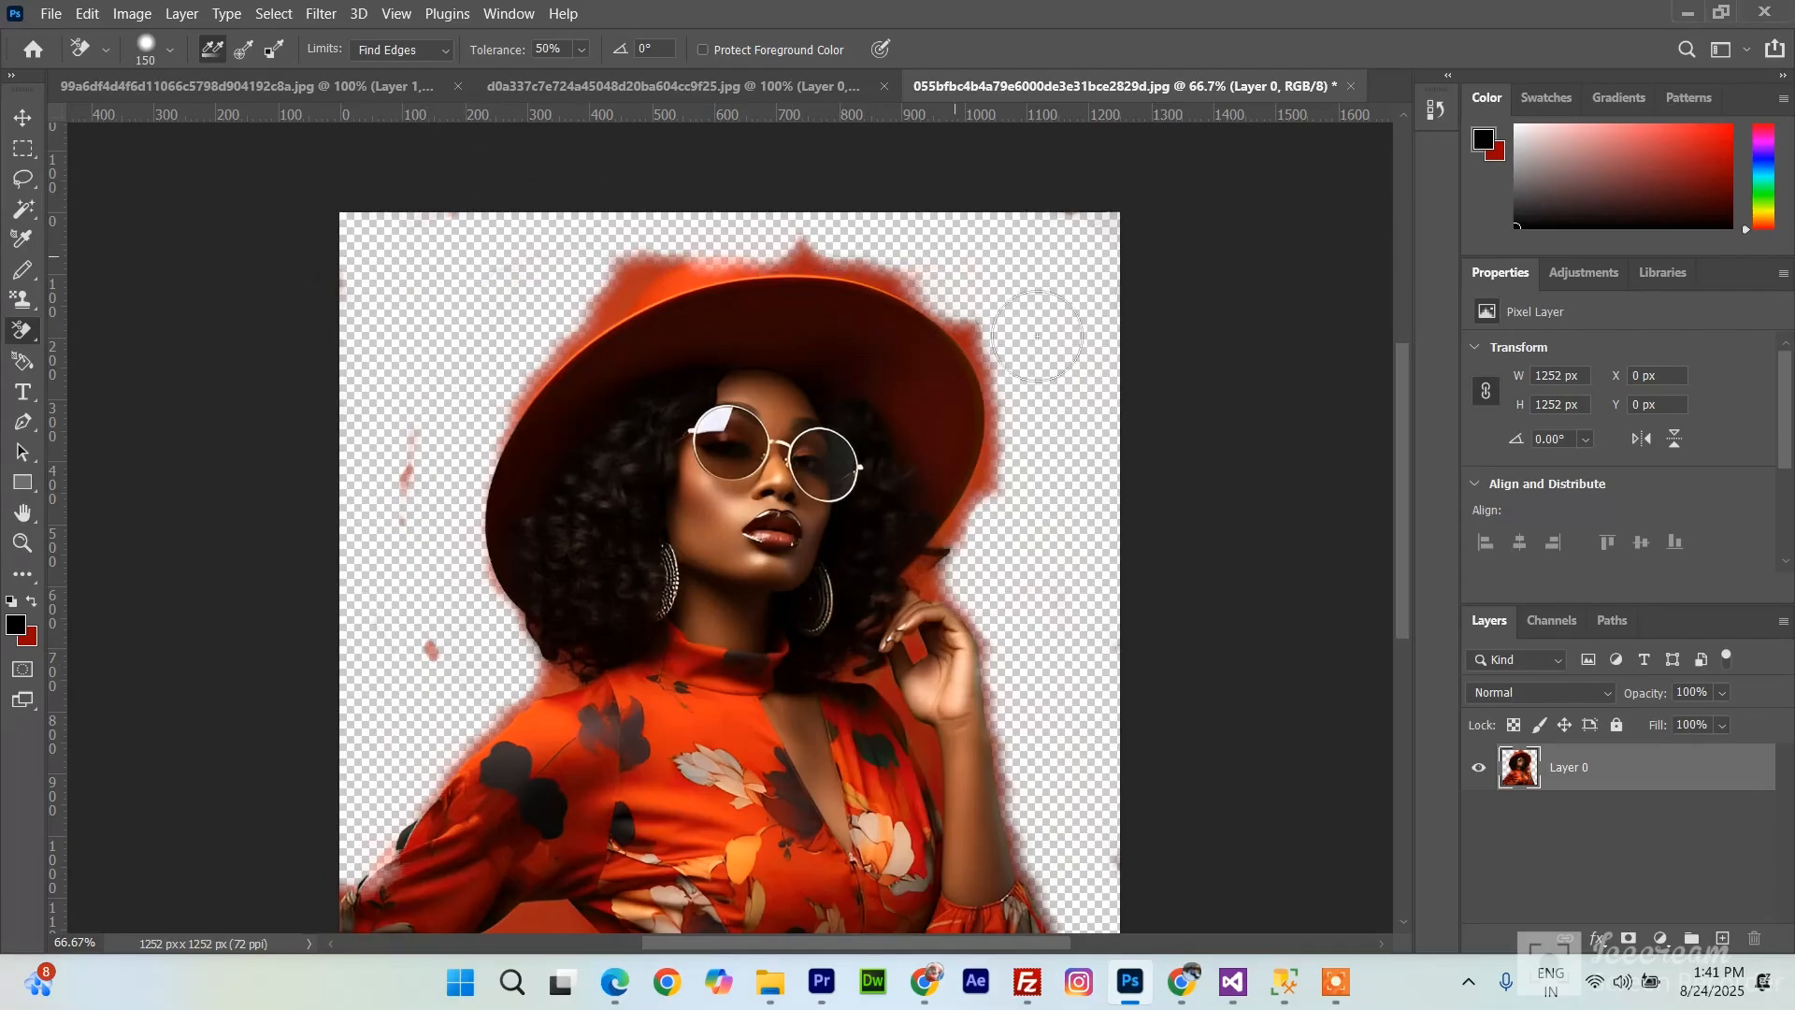
- Reduce the Background Eraser to 60 px and erase the leftover red around the hat, near the hand and in the stray specks
key(bracketleft)
key(bracketleft)
key(bracketleft)
mouse_move(1000, 458)
mouse_down()
mouse_move(975, 531)
mouse_move(926, 582)
mouse_up()
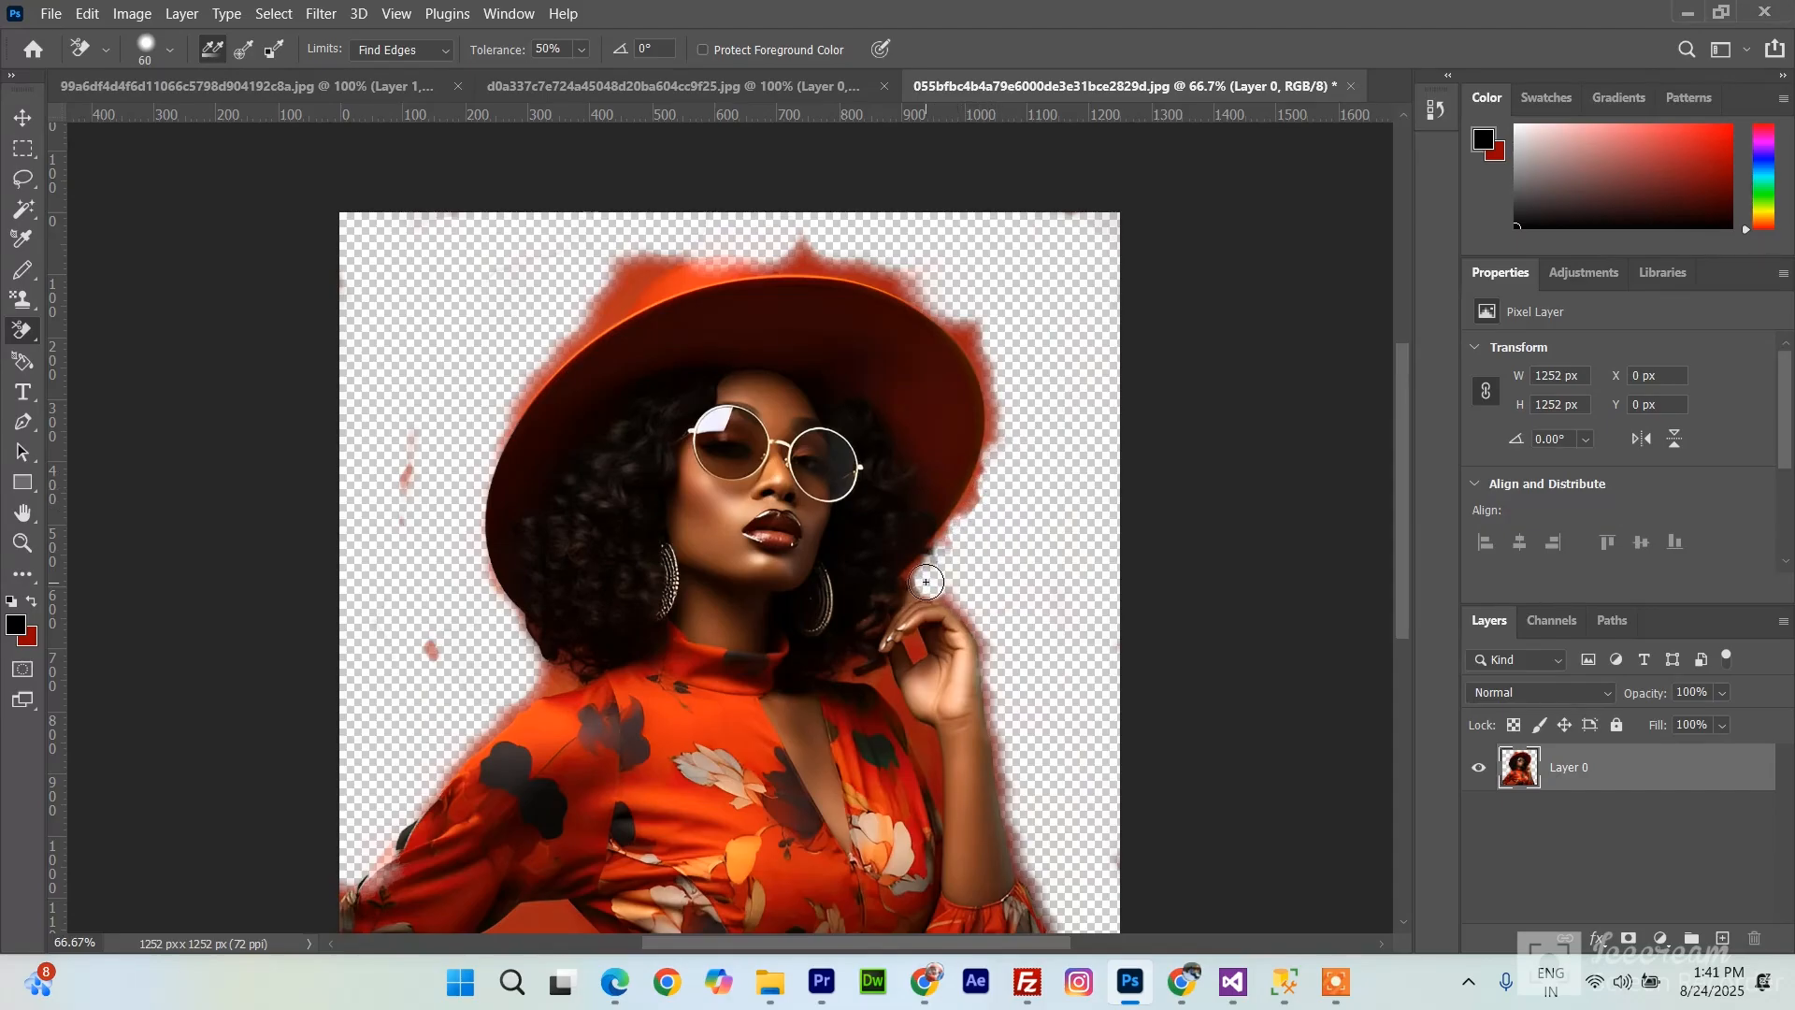
mouse_move(991, 368)
mouse_down()
mouse_move(1003, 428)
mouse_move(962, 431)
mouse_up()
mouse_move(901, 277)
mouse_down()
mouse_move(757, 255)
mouse_move(561, 326)
mouse_move(643, 249)
mouse_move(598, 298)
mouse_up()
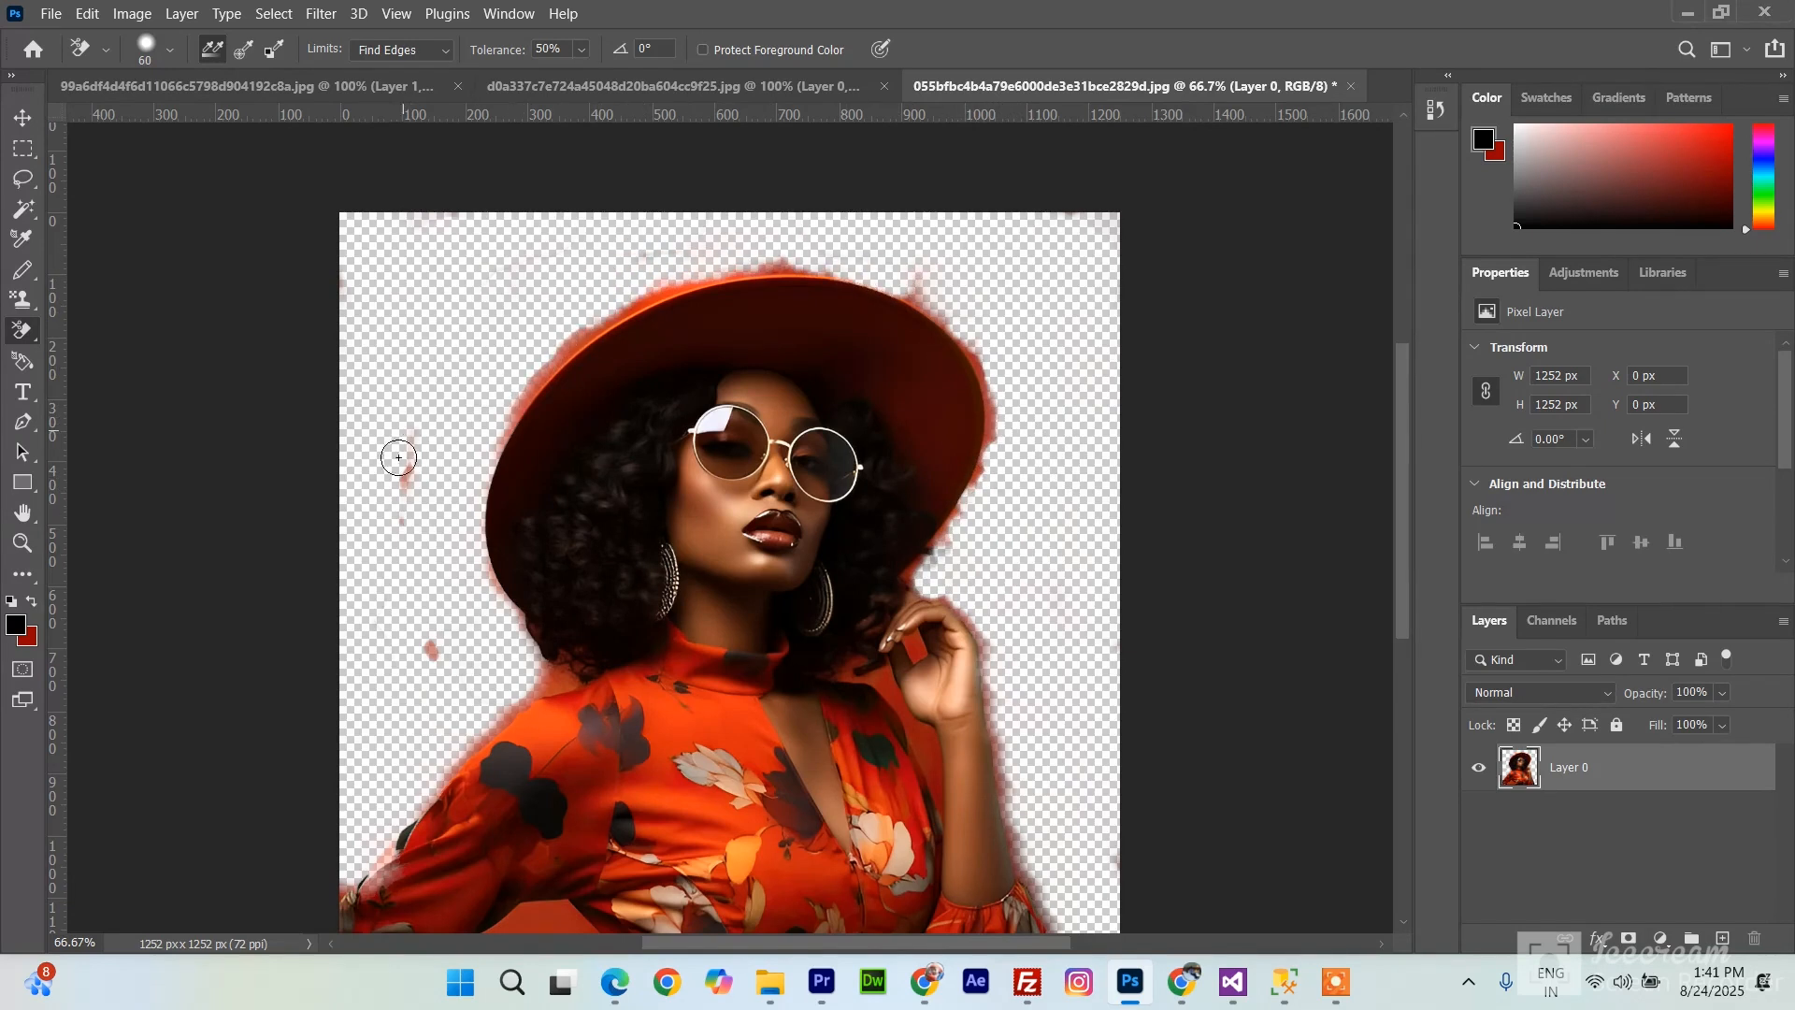
drag(405, 516, 423, 612)
drag(920, 292, 1000, 388)
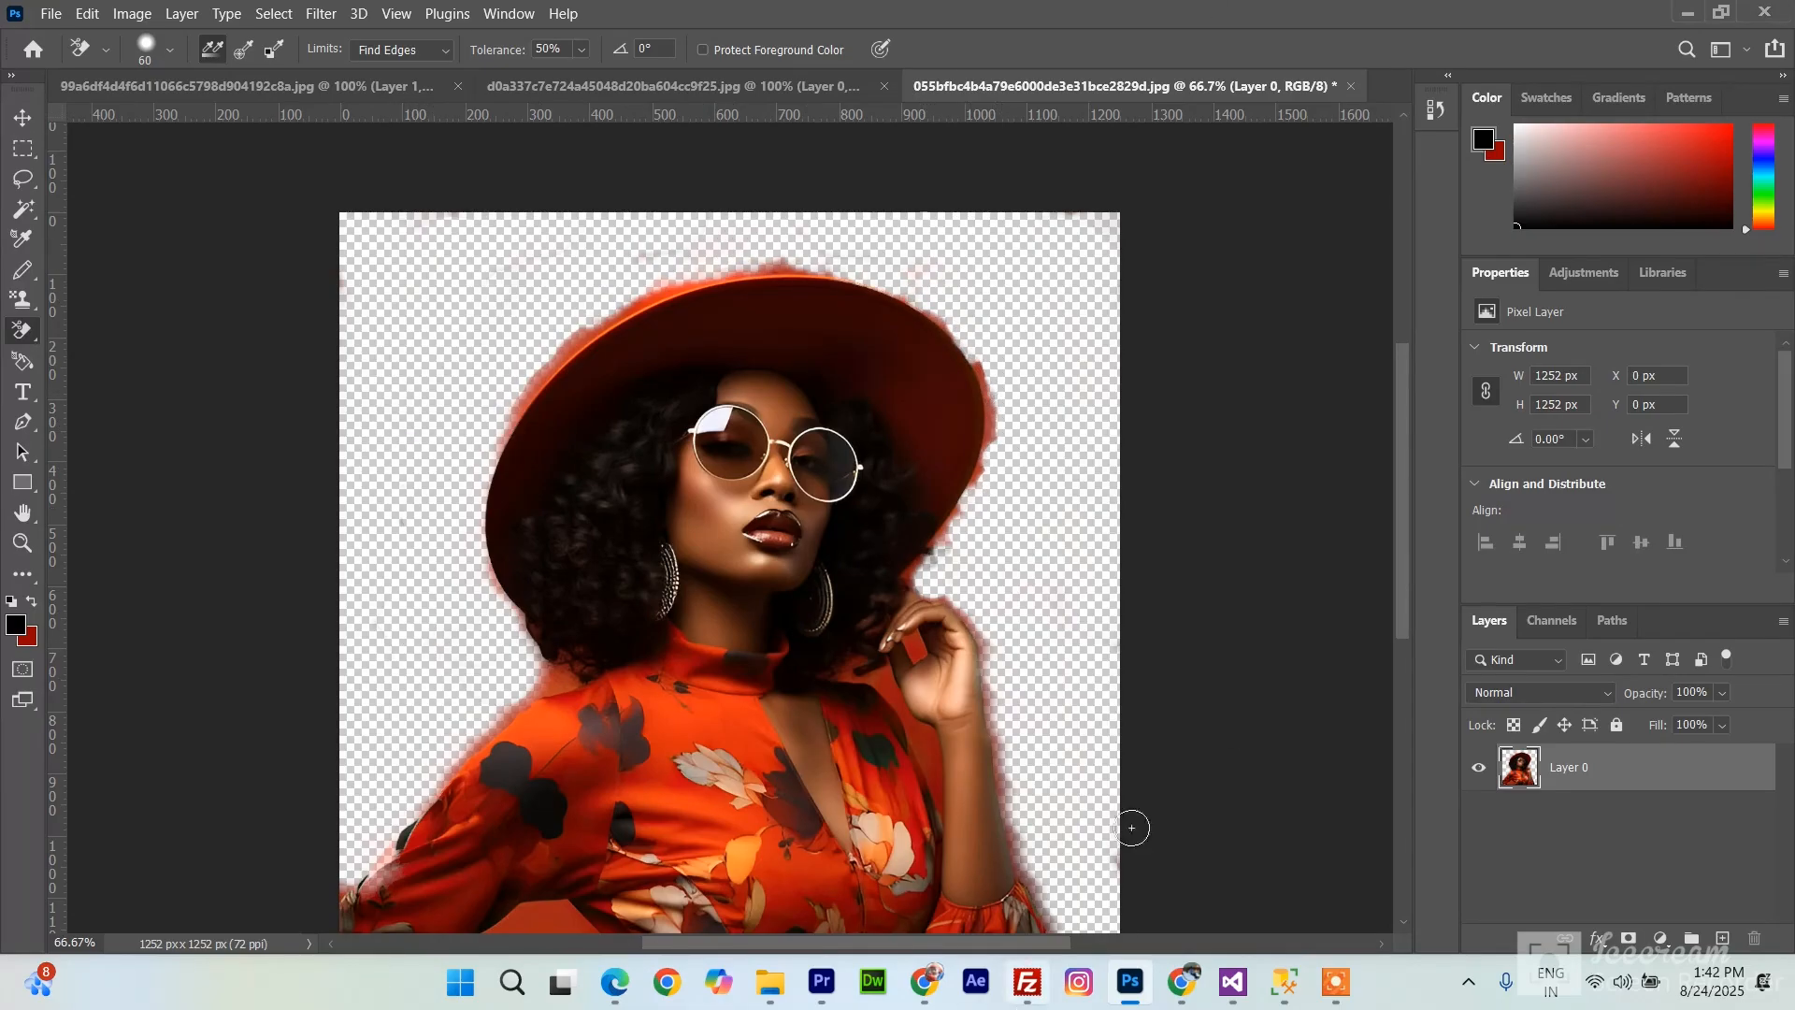
- Erase the red backdrop in the gap between the woman's bent arm and her waist
scroll(884, 746, down, 2)
mouse_move(516, 865)
mouse_down()
mouse_move(506, 968)
mouse_move(509, 848)
mouse_move(467, 876)
mouse_move(502, 891)
mouse_move(543, 820)
mouse_move(630, 908)
mouse_move(565, 863)
mouse_move(559, 940)
mouse_up()
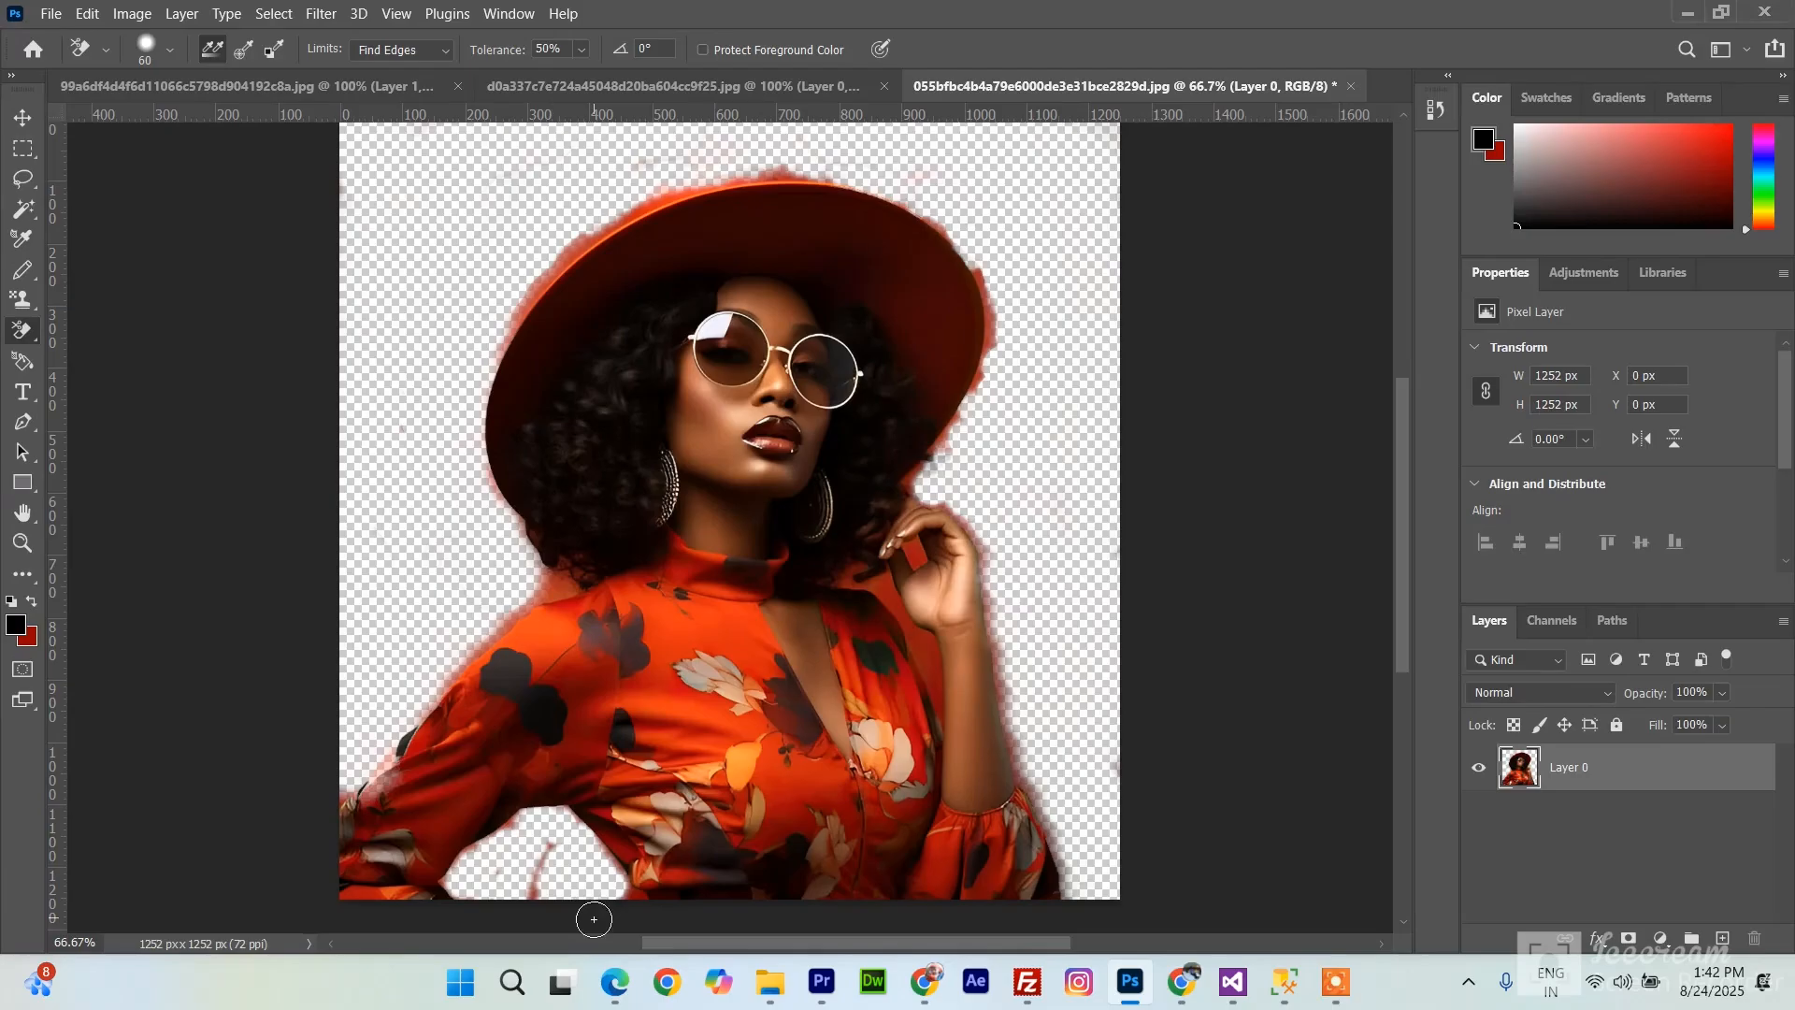
scroll(608, 393, up, 2)
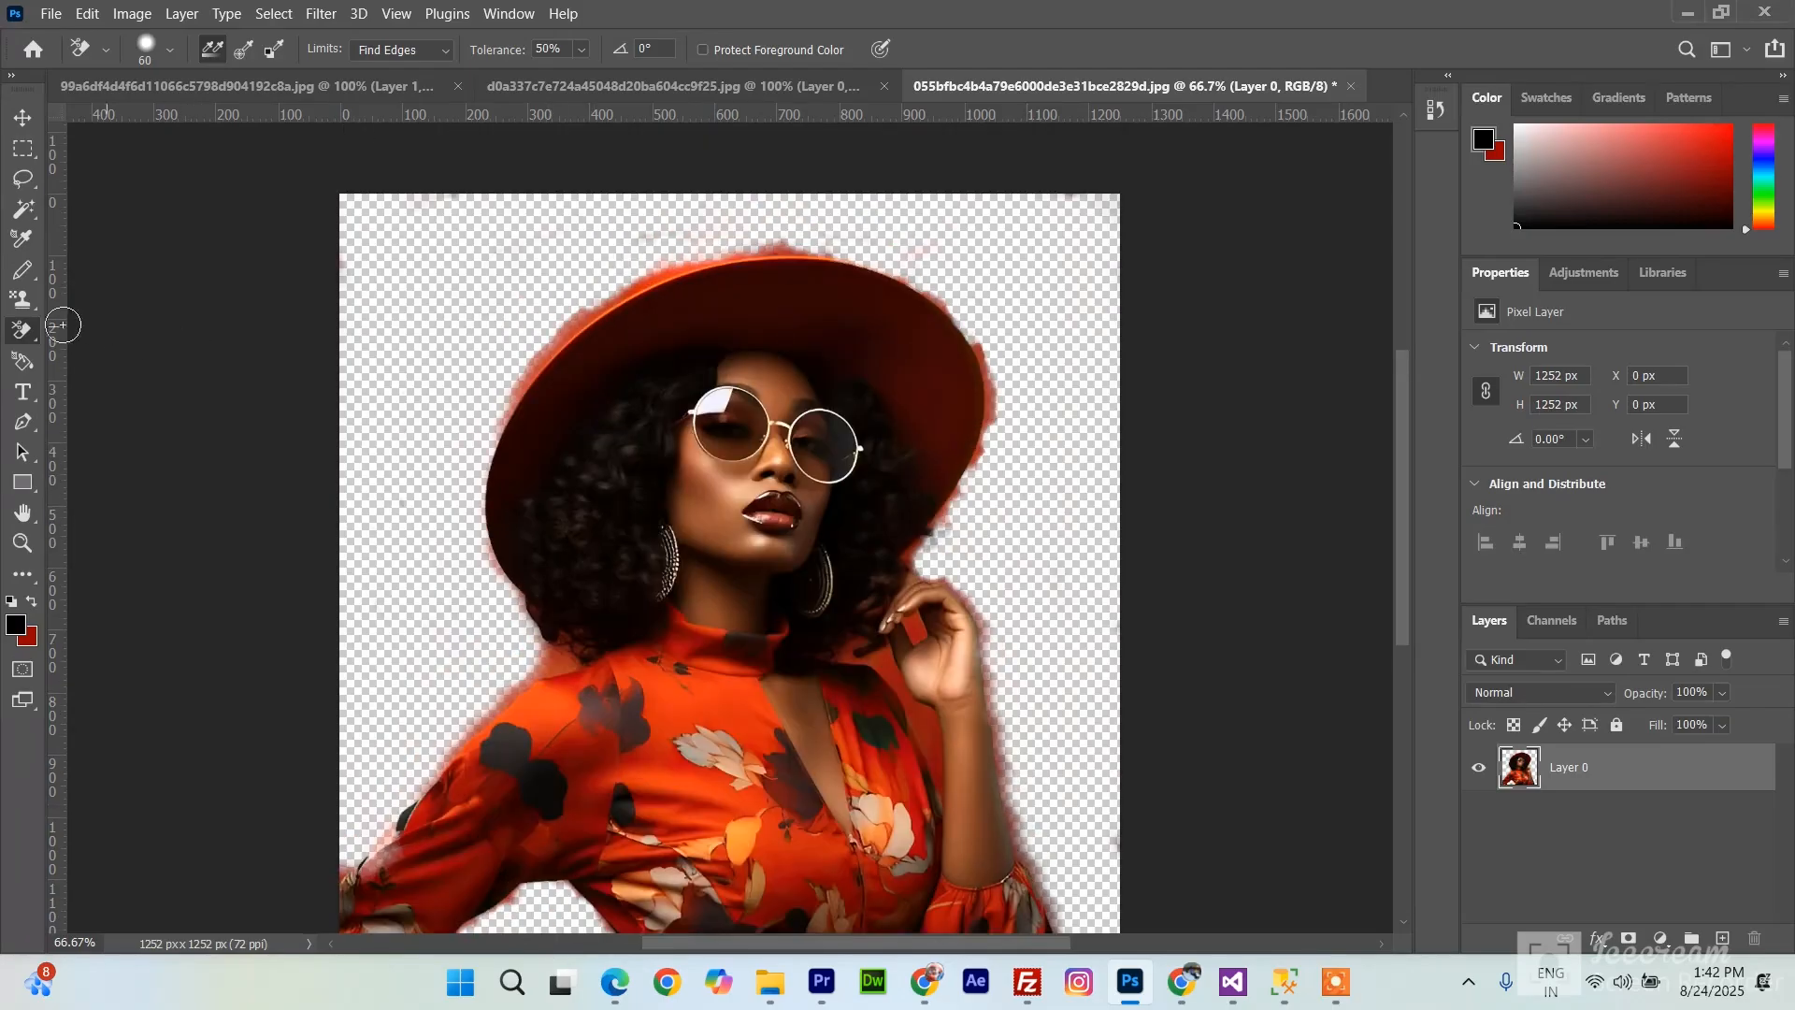
- Close the portrait document without saving its changes
right_click(29, 333)
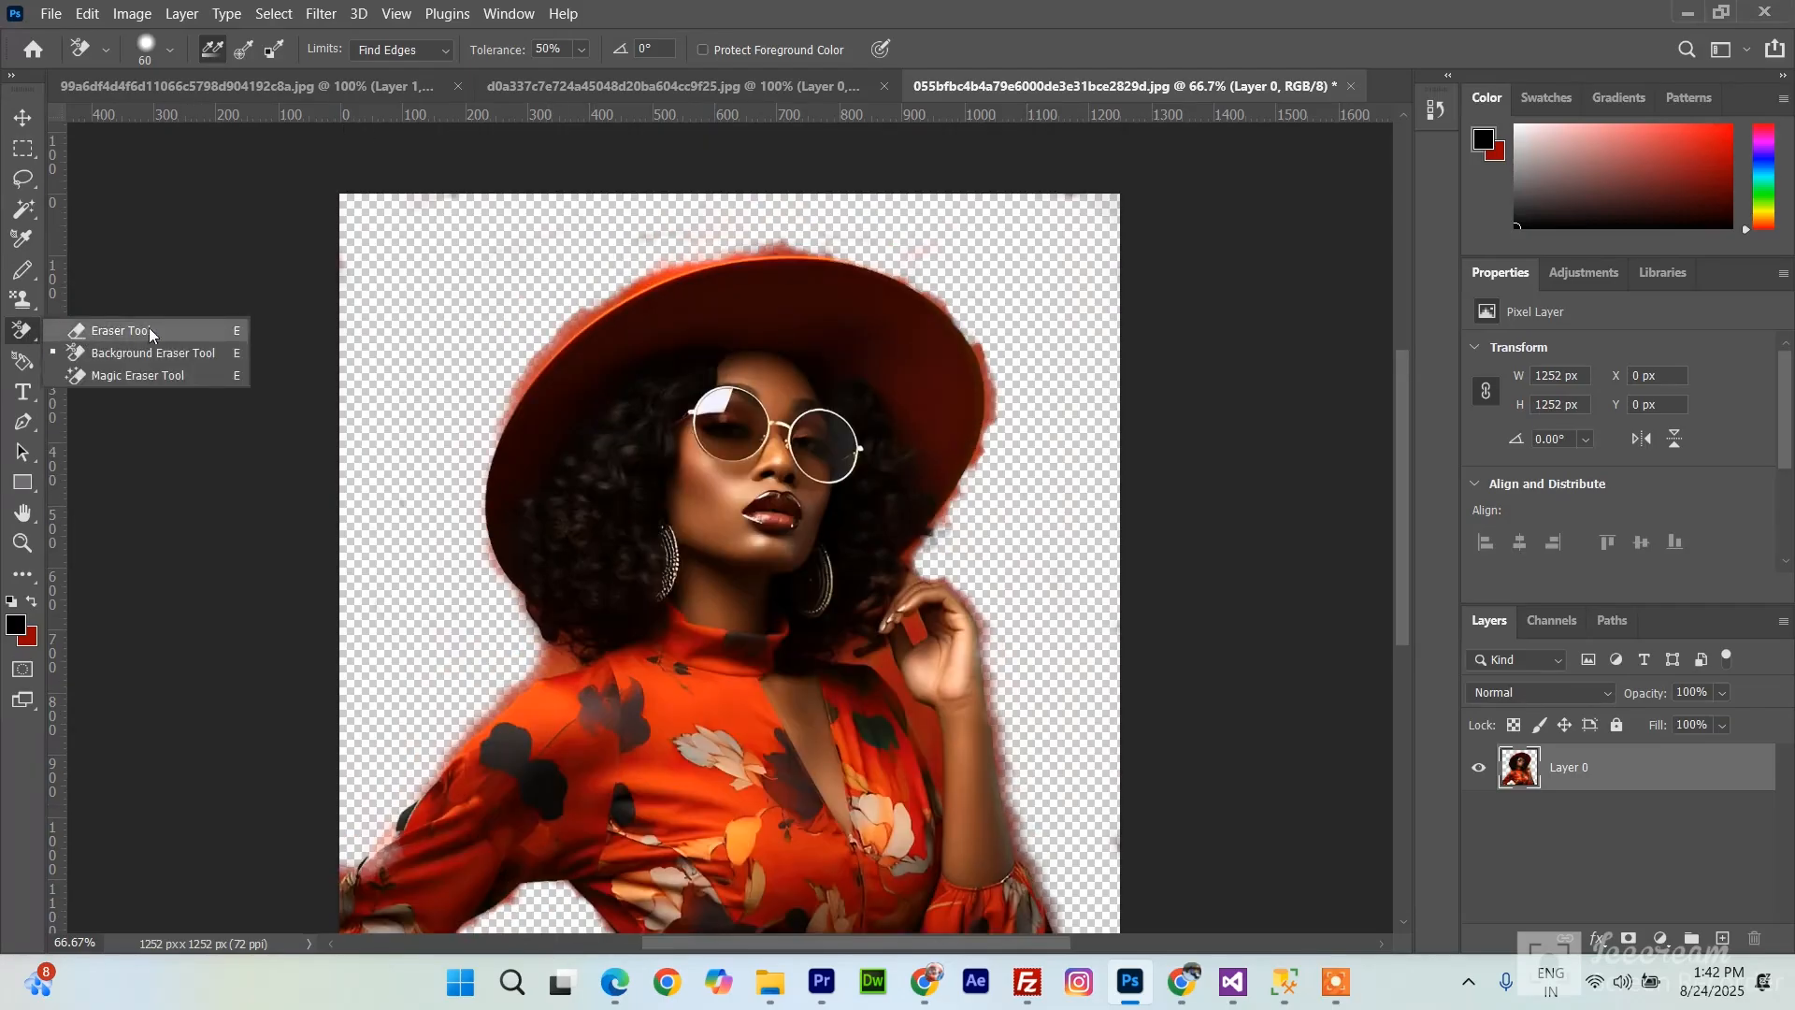
click(191, 355)
scroll(870, 605, down, 2)
scroll(954, 458, up, 2)
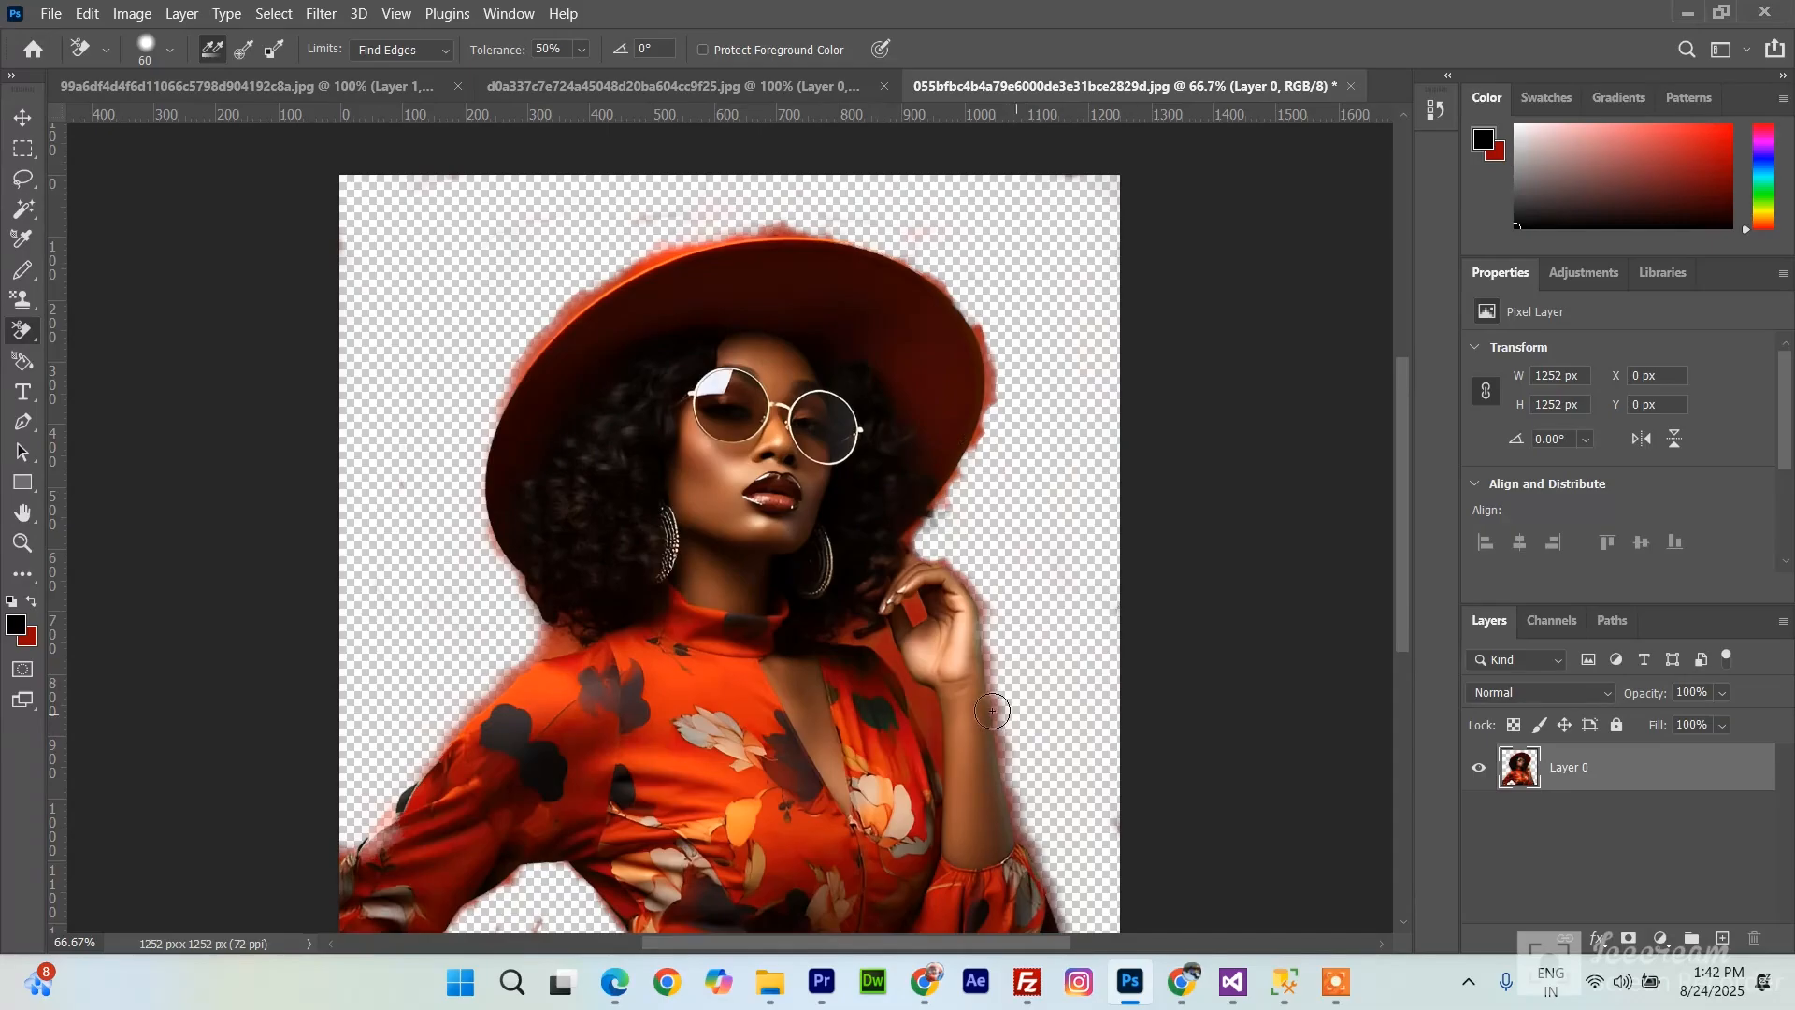
click(1350, 88)
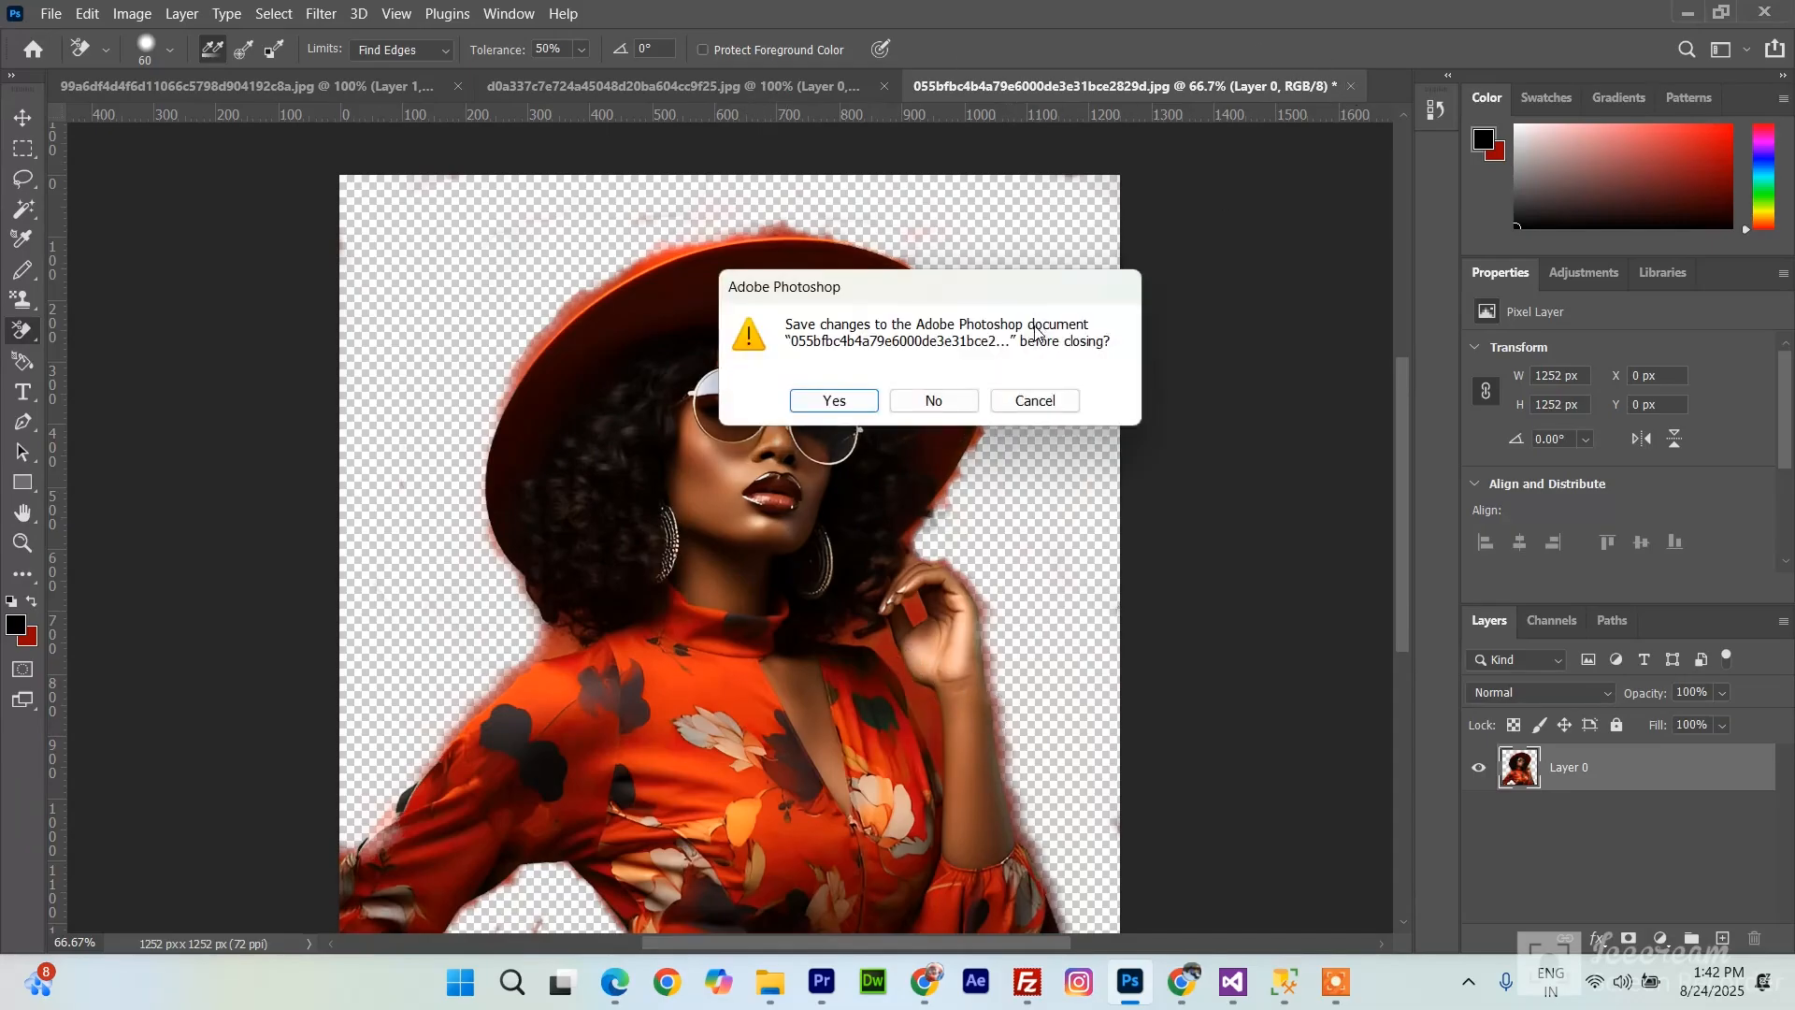
click(935, 400)
- Erase the dark upper sky and the lower forest of Layer 0 with the Magic Eraser tool
right_click(32, 343)
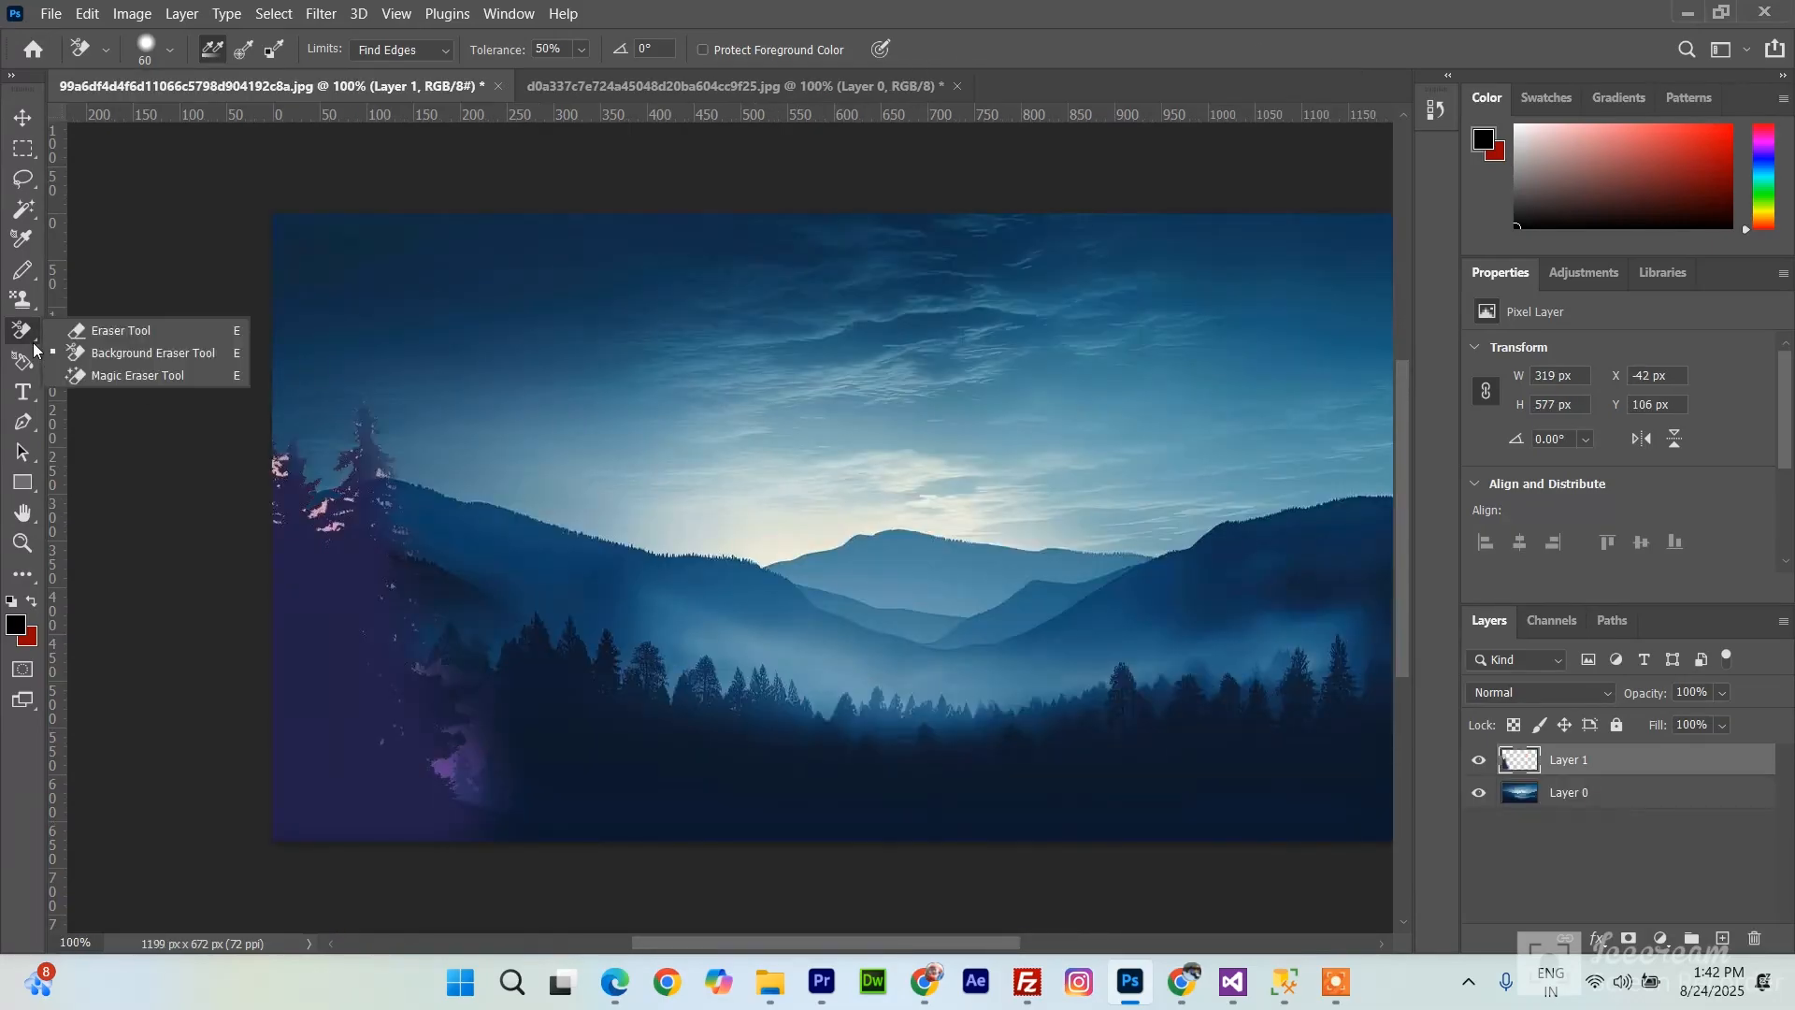
click(150, 375)
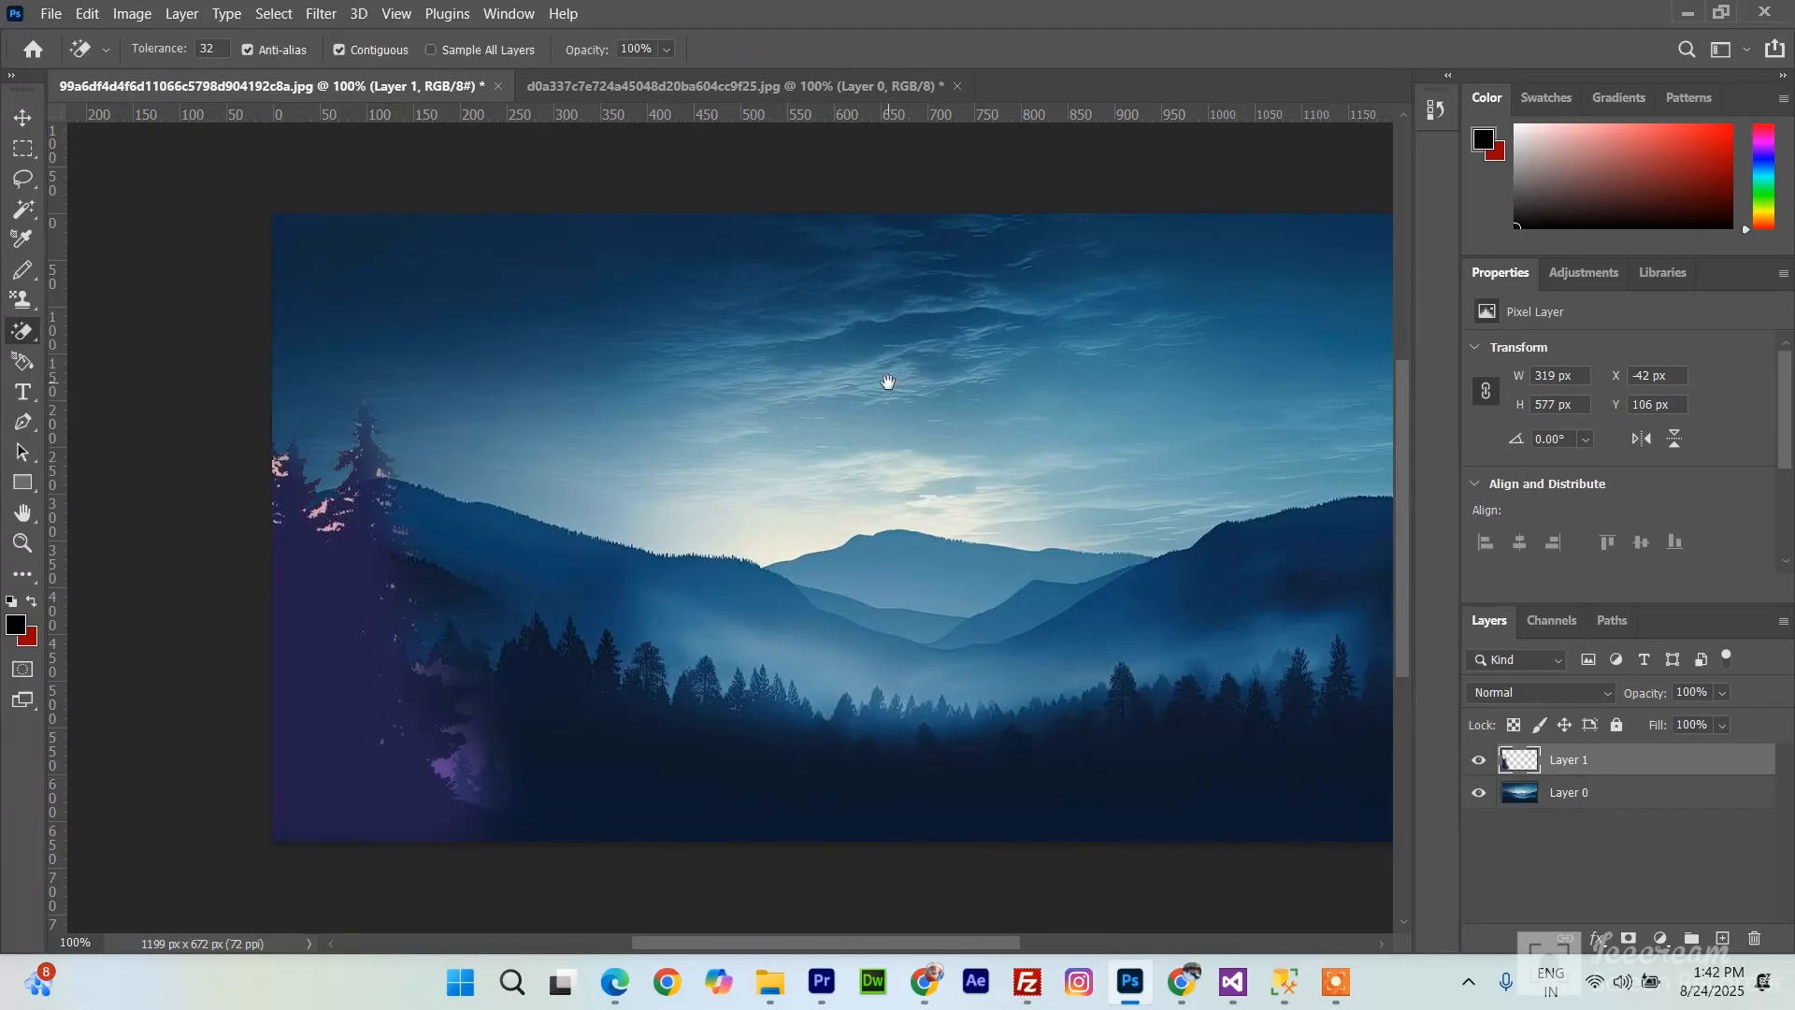
drag(889, 381, 836, 368)
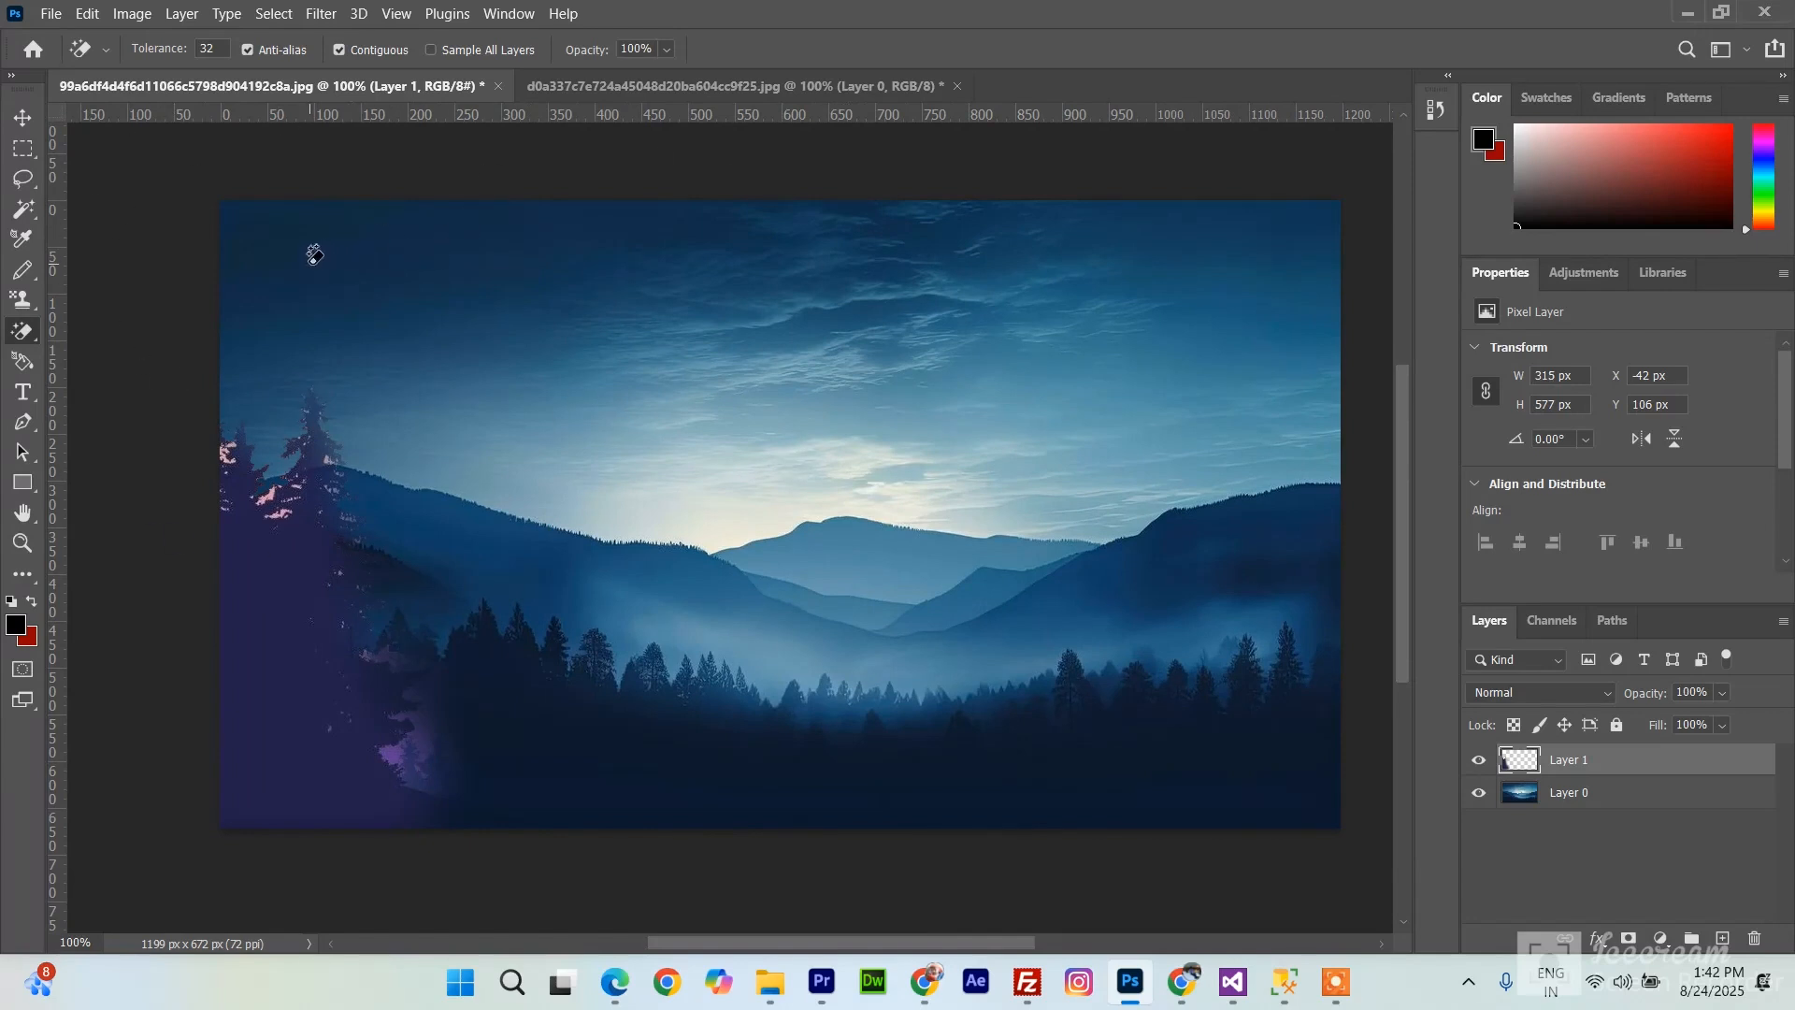
key(alt+bracketleft)
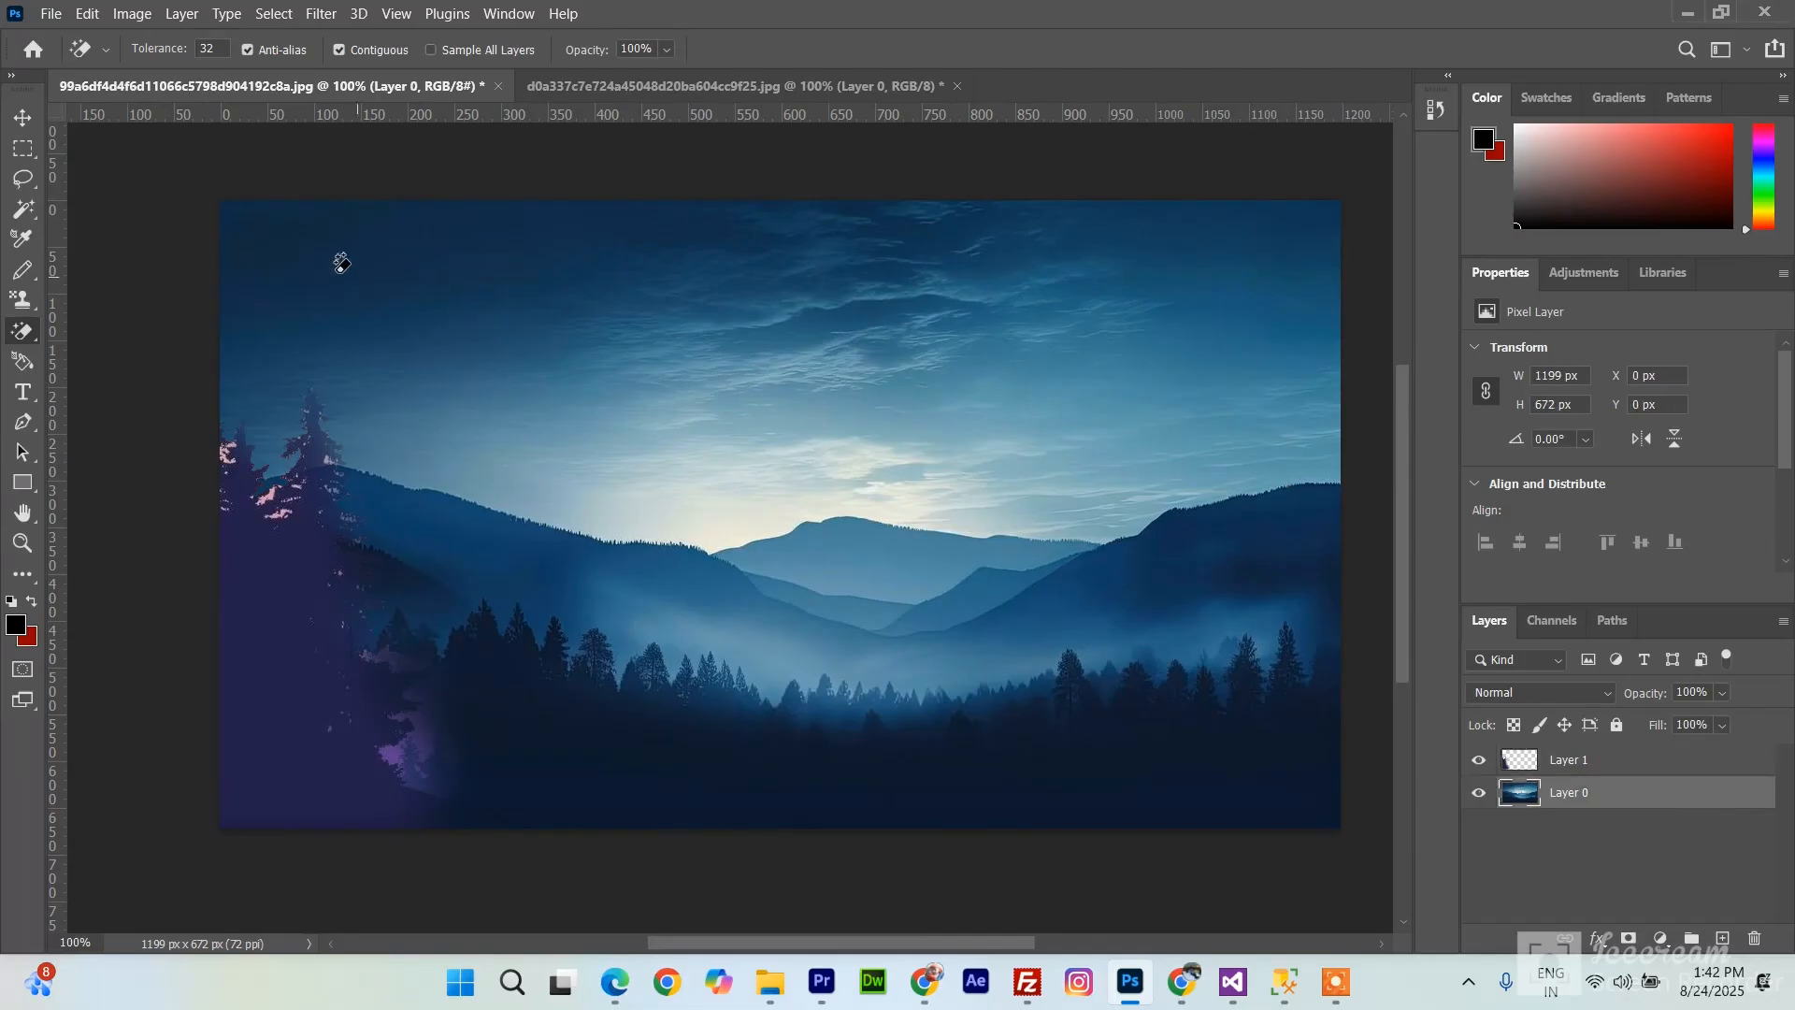
click(343, 263)
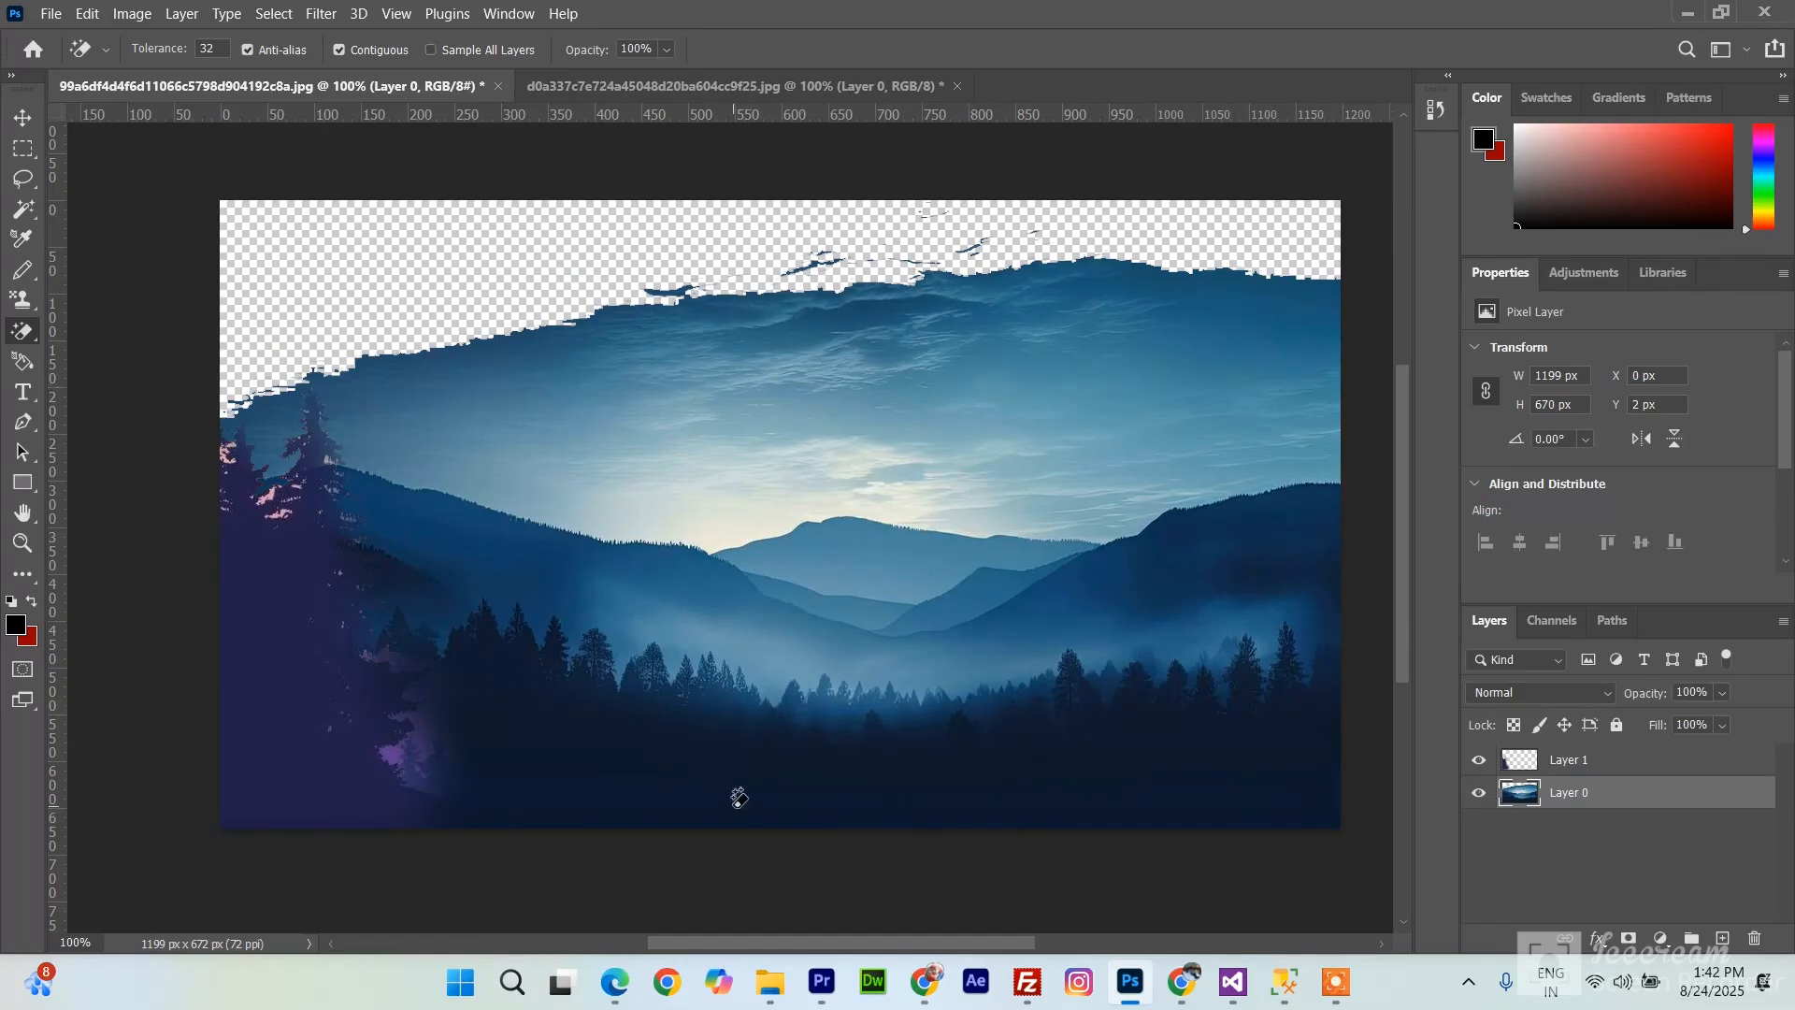
click(740, 801)
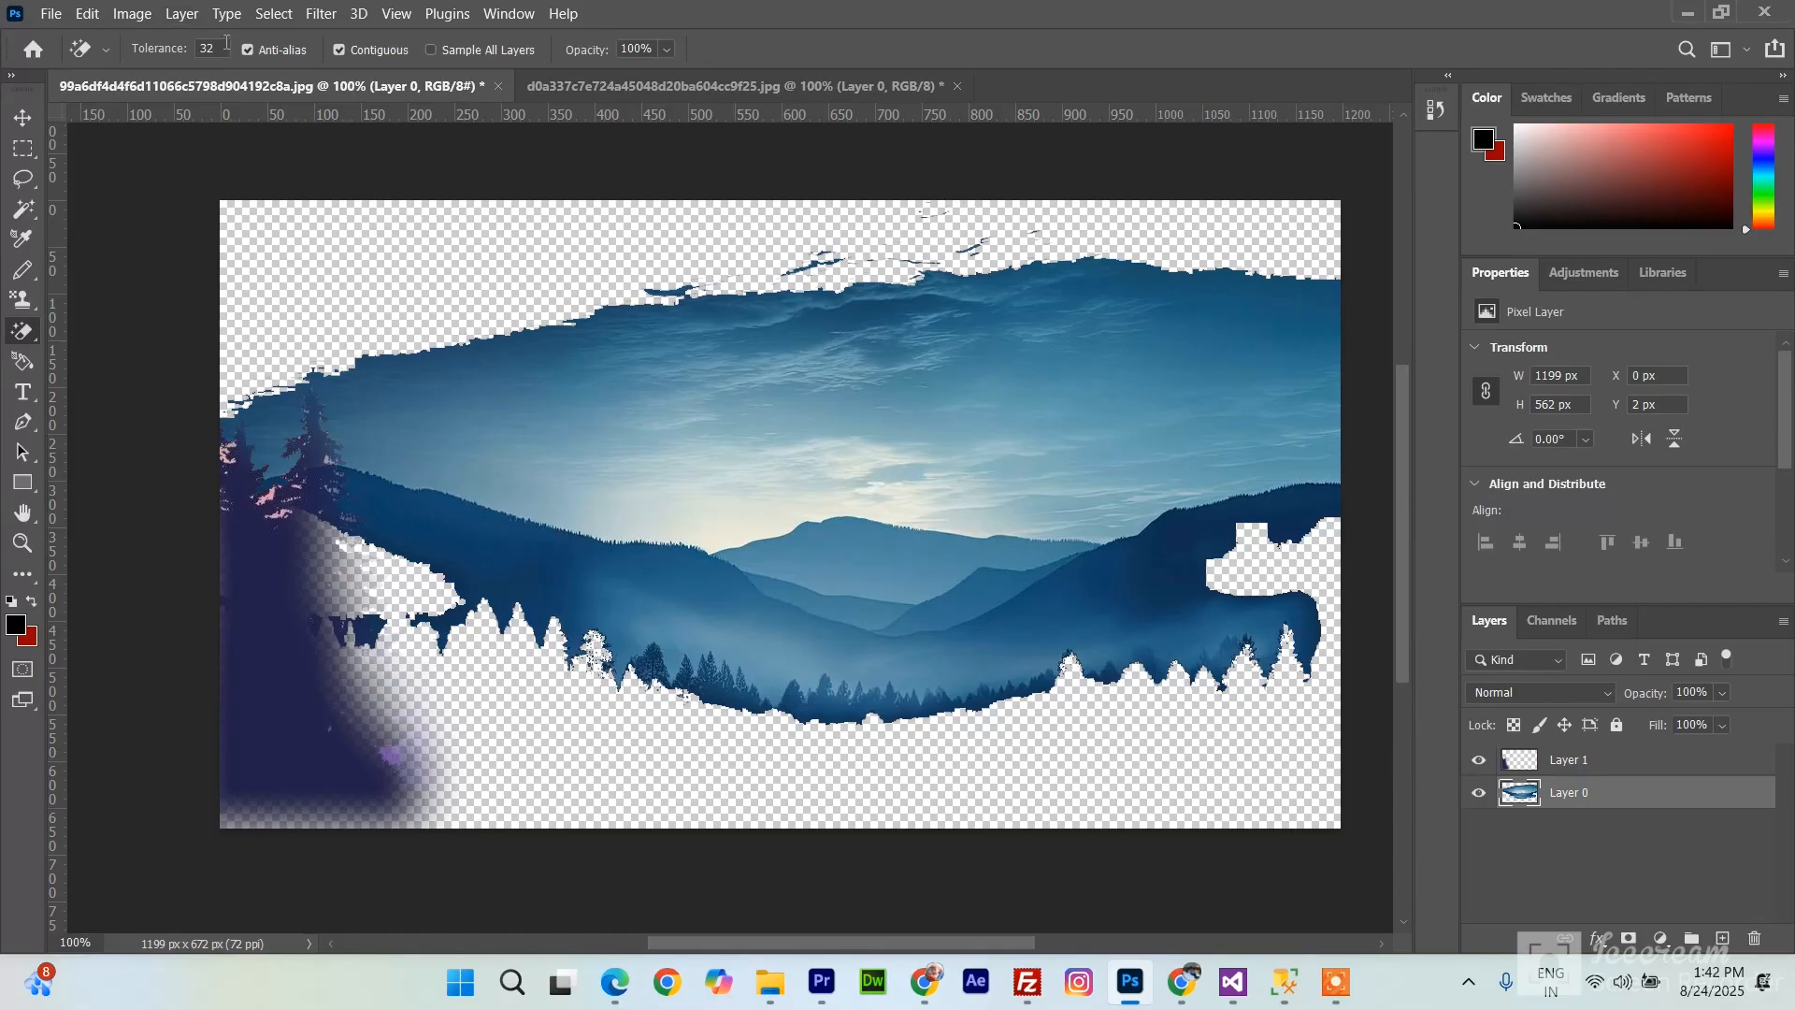
- Undo both Magic Eraser erasures and delete the pasted tree layer, Layer 1
key(ctrl+z)
key(ctrl+z)
drag(1532, 769, 1754, 938)
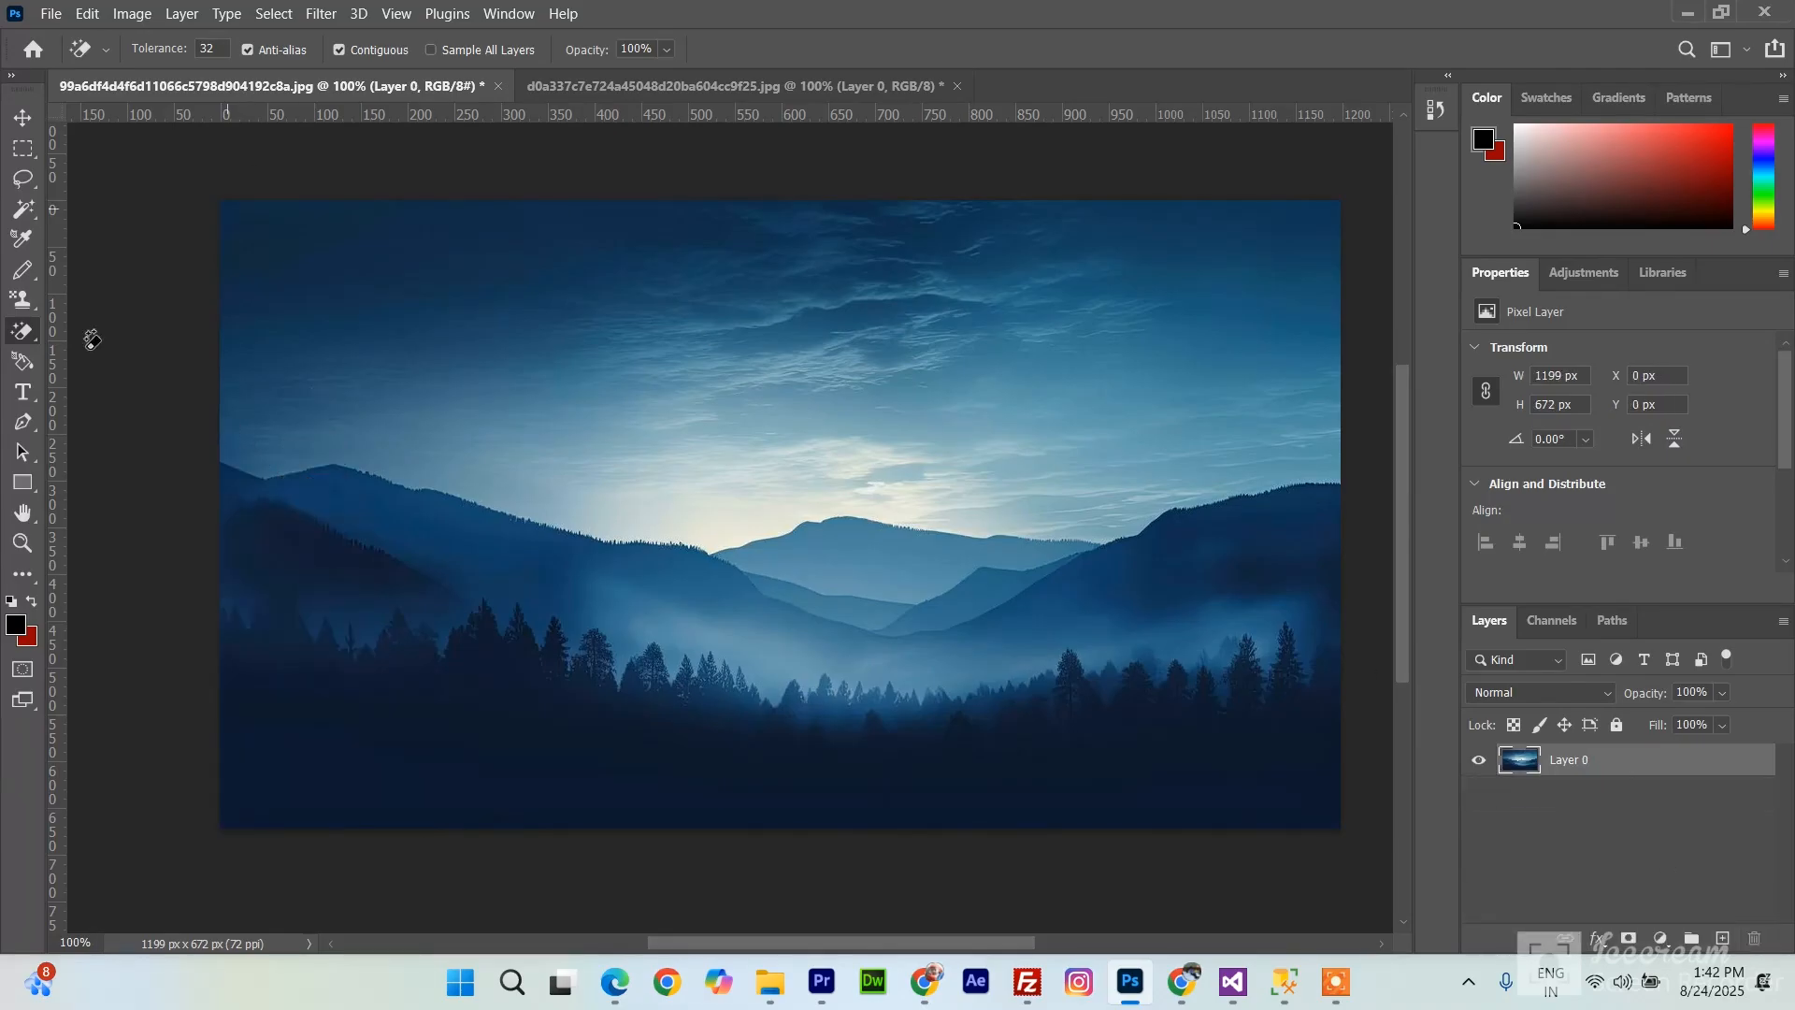
- Set the Magic Eraser's tolerance to 0 and erase a spot in the dark upper sky
right_click(29, 328)
click(132, 372)
click(208, 48)
text(0)
click(361, 240)
- Try the Magic Eraser at tolerance 50 on the dark upper sky and undo the erasure
drag(213, 48, 128, 52)
text(50)
click(484, 241)
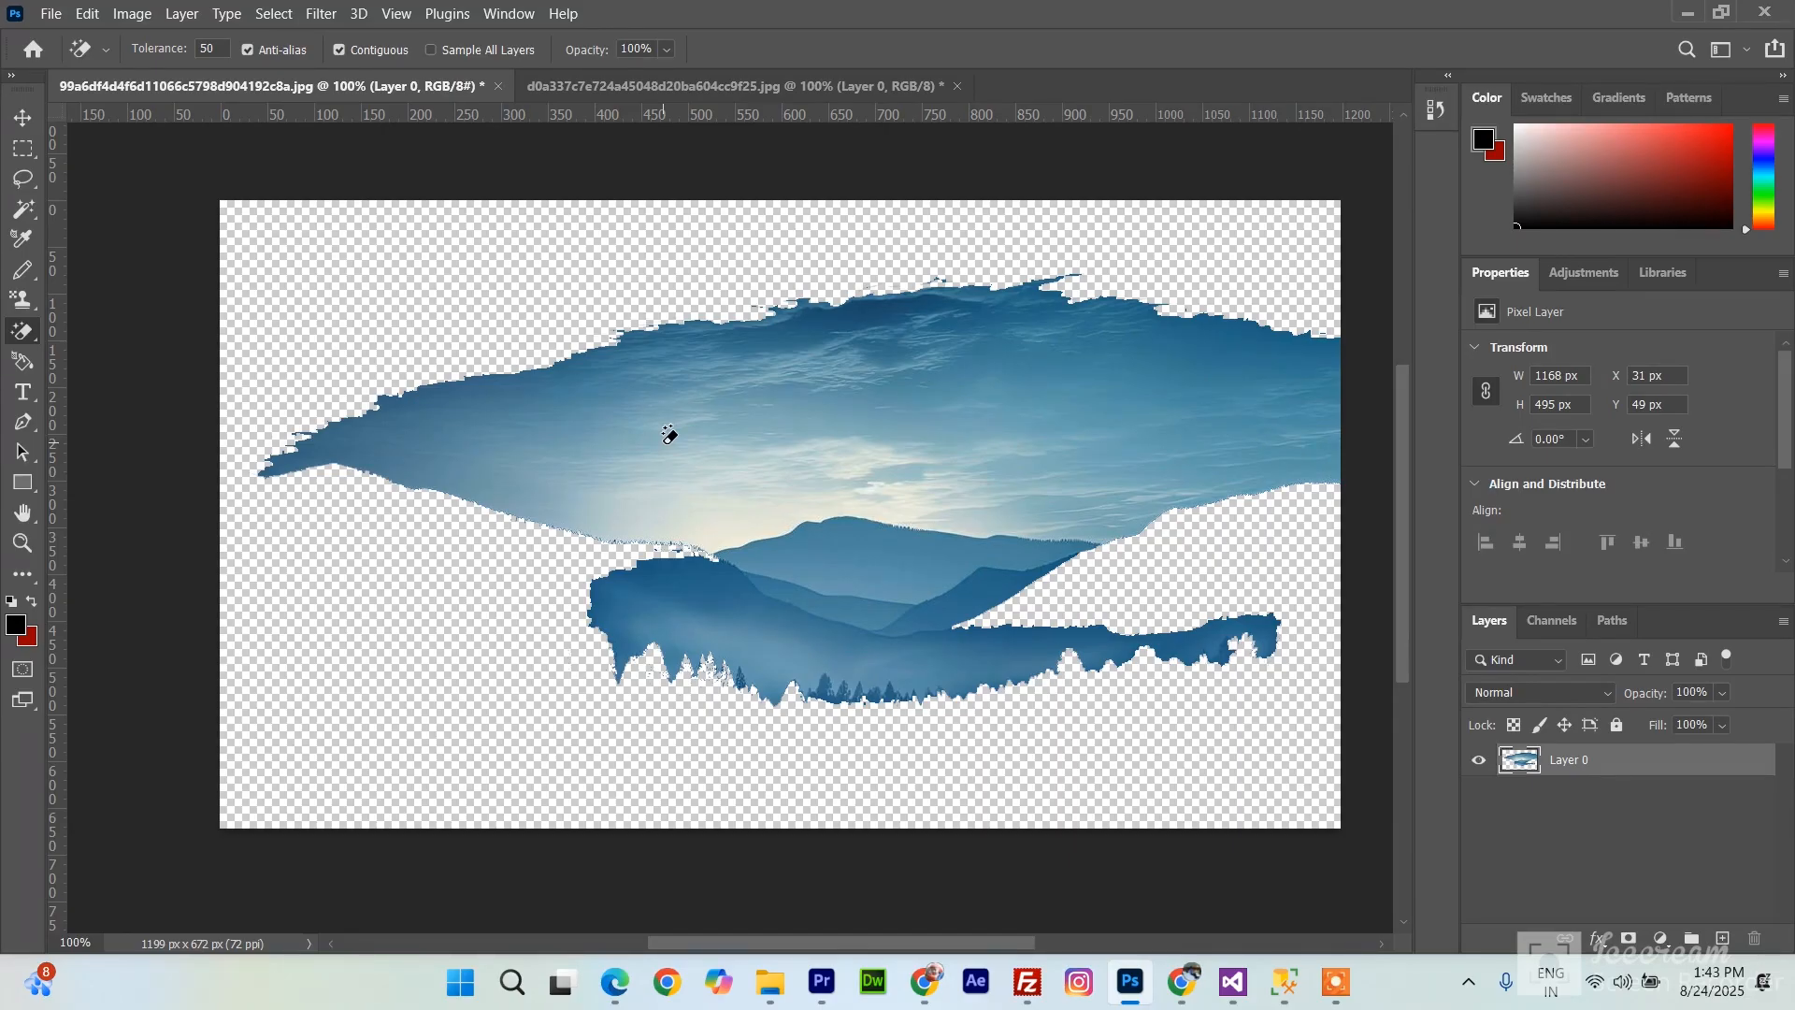
key(ctrl+z)
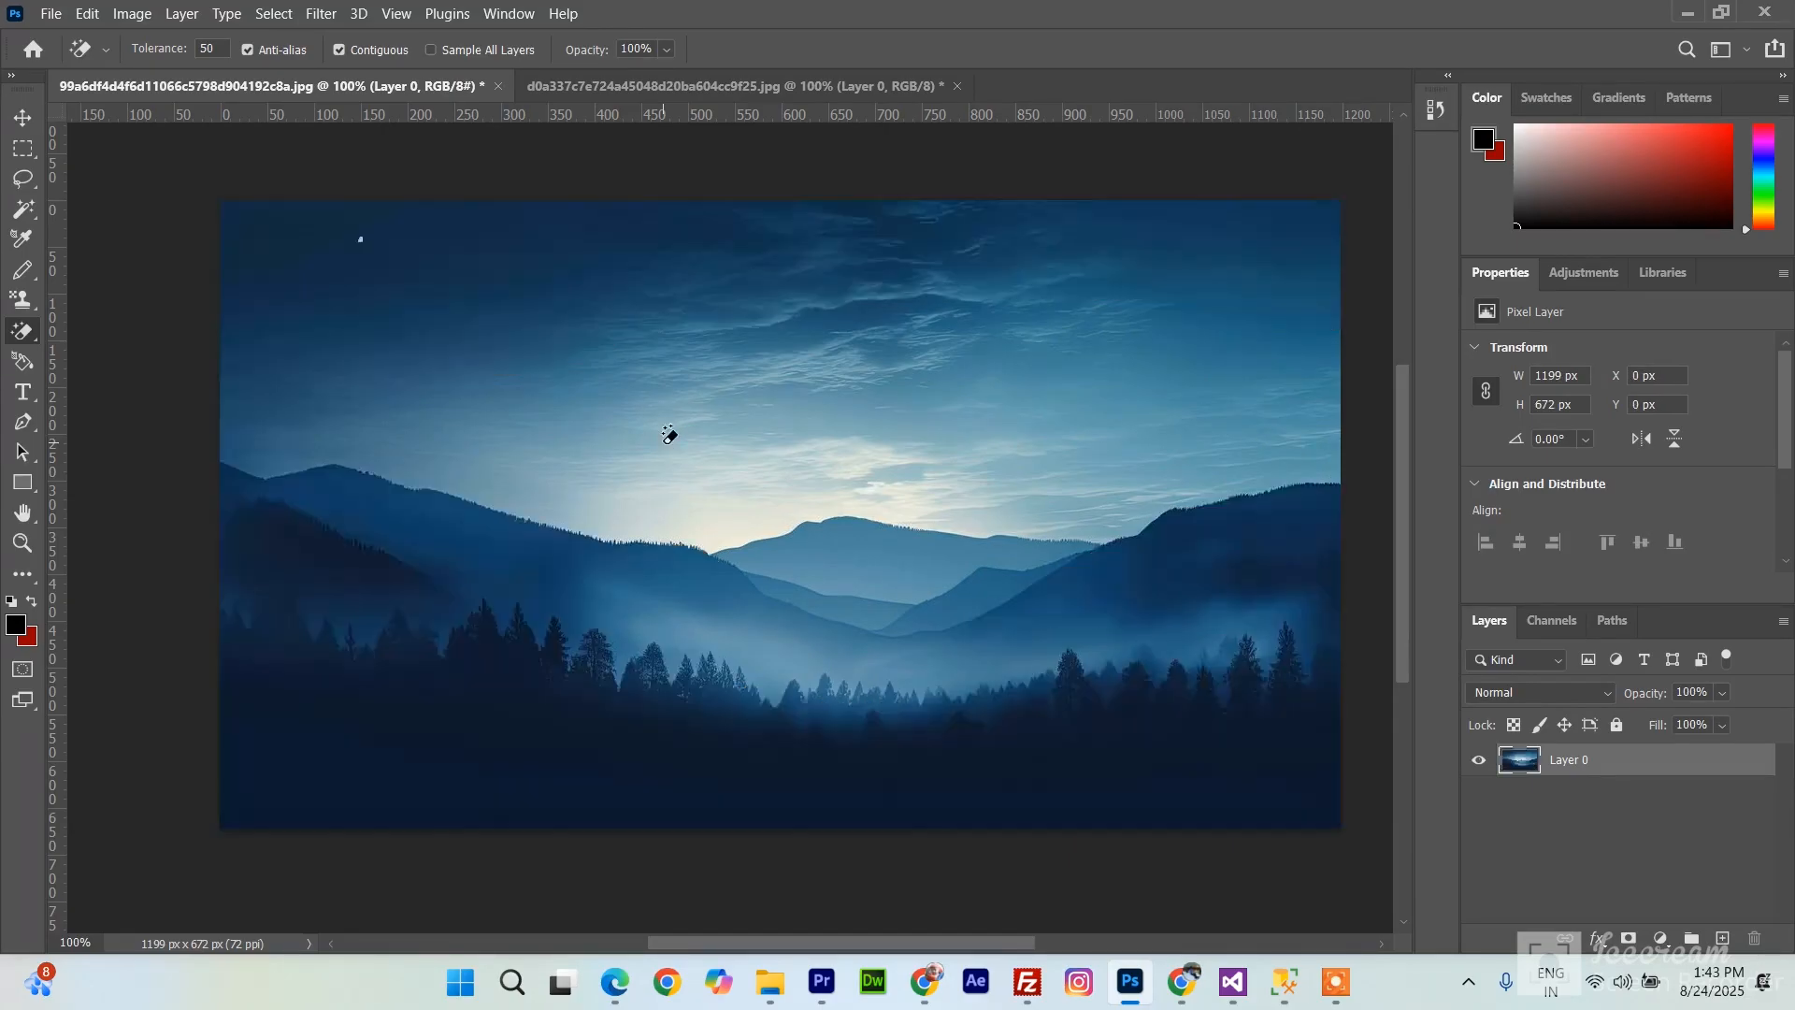
- Try the Magic Eraser at tolerance 30 on the dark upper sky and undo the erasure
click(210, 49)
text(30)
click(476, 245)
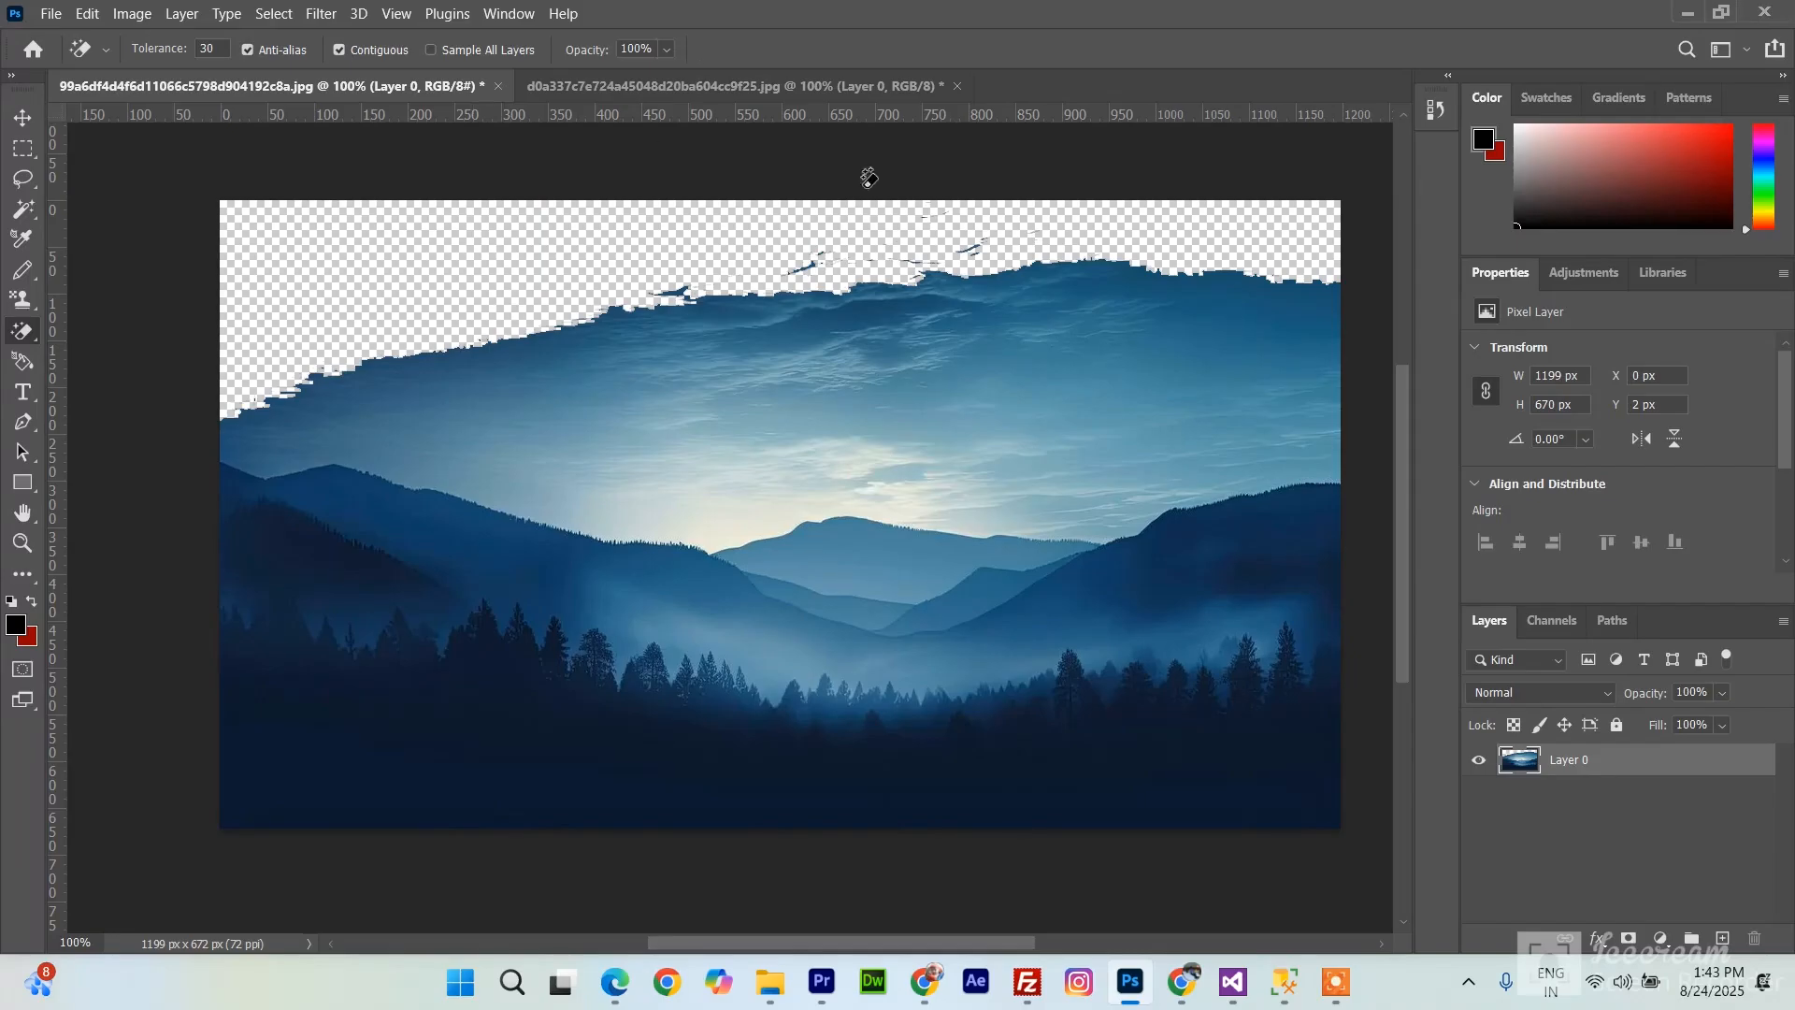
key(ctrl+z)
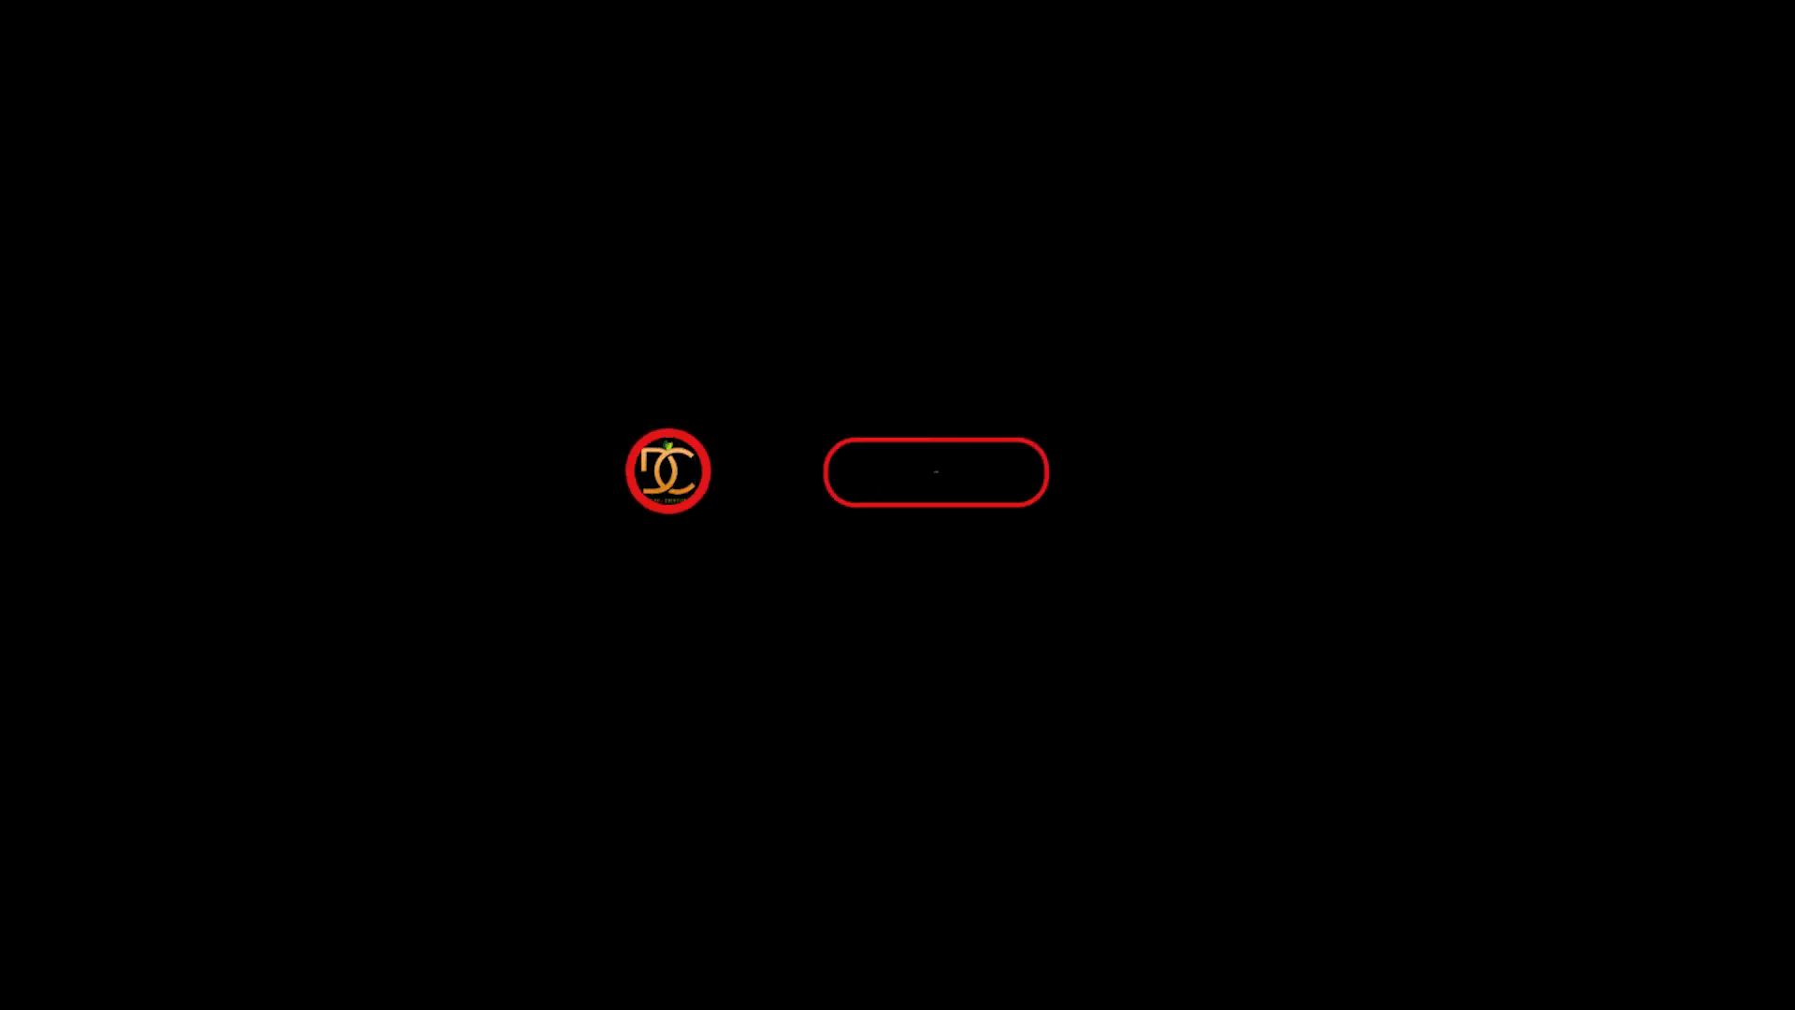